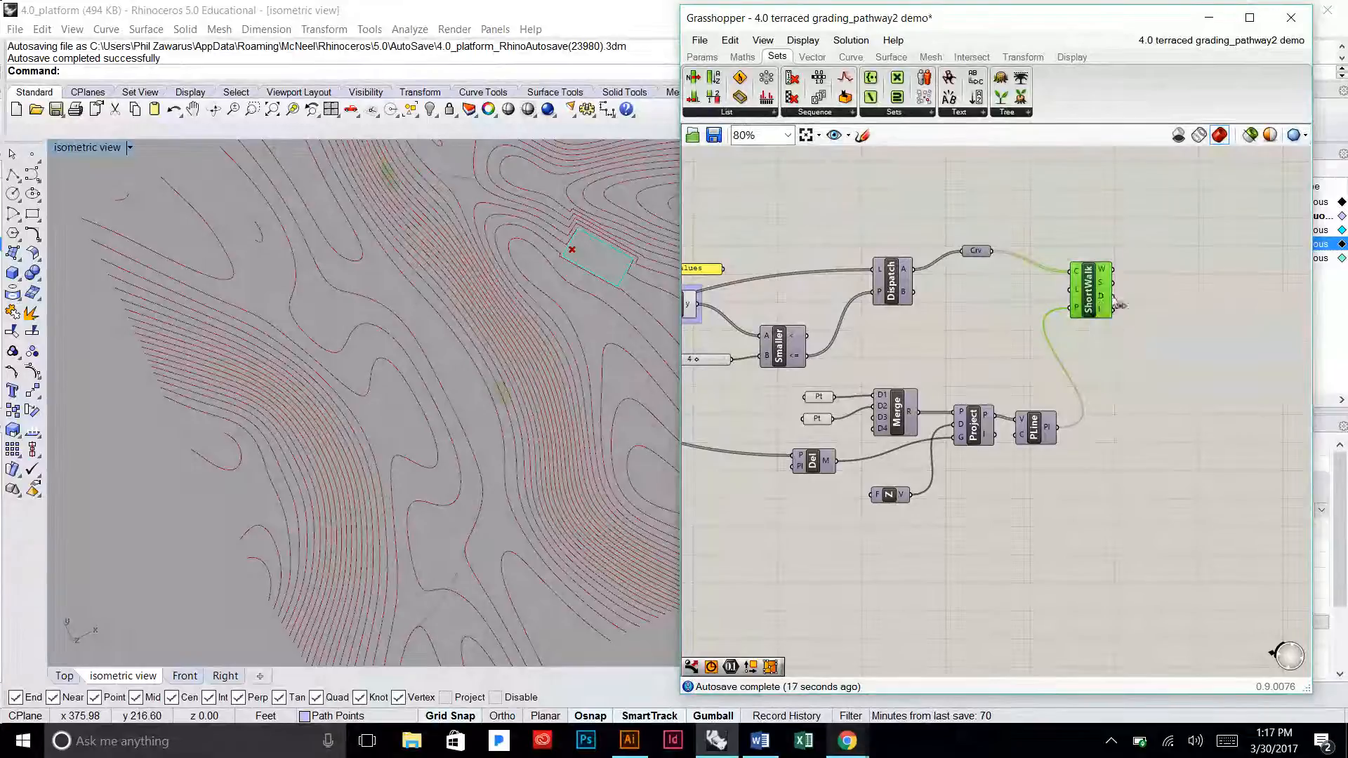
Step: Select the ShortWalk component and examine its path across the contours in the isometric view
click(1117, 316)
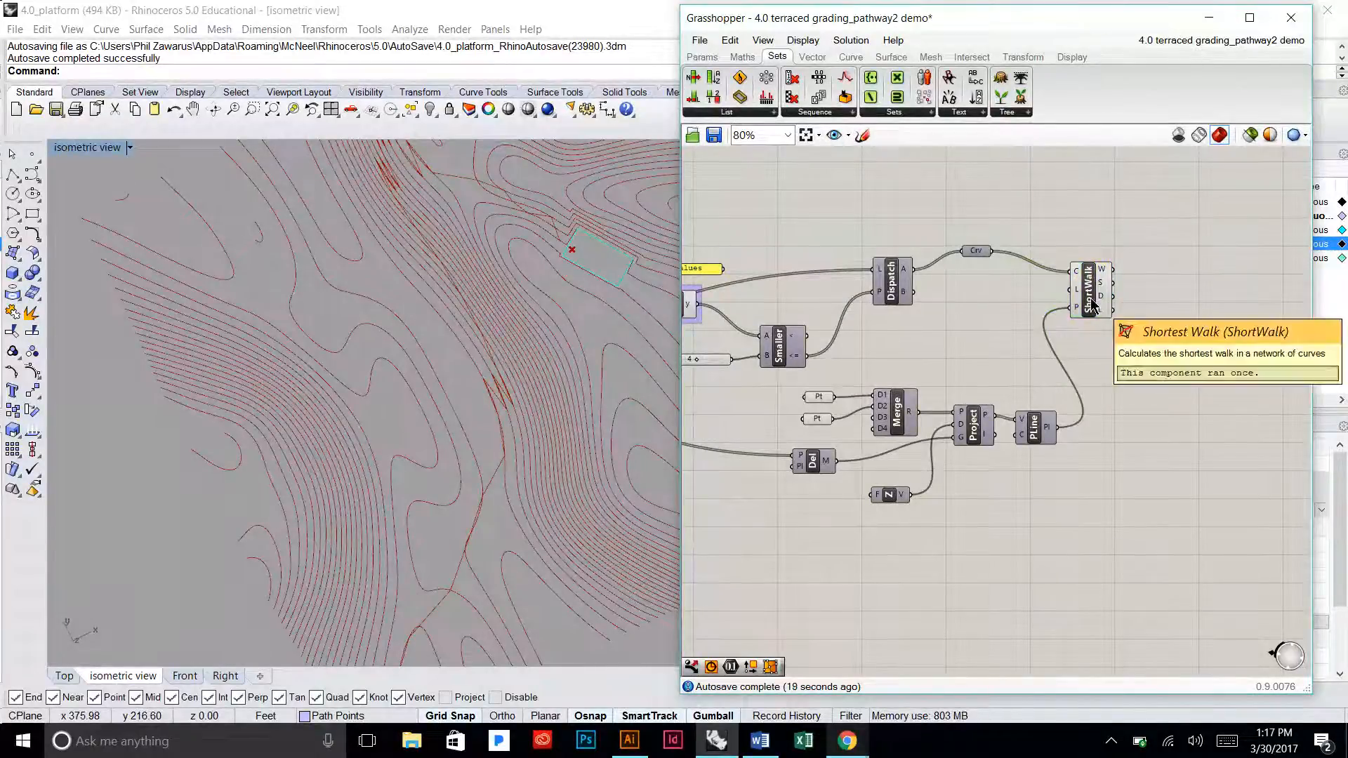
click(1092, 305)
right_drag(568, 382, 496, 391)
scroll(500, 349, down, 8)
scroll(509, 272, up, 9)
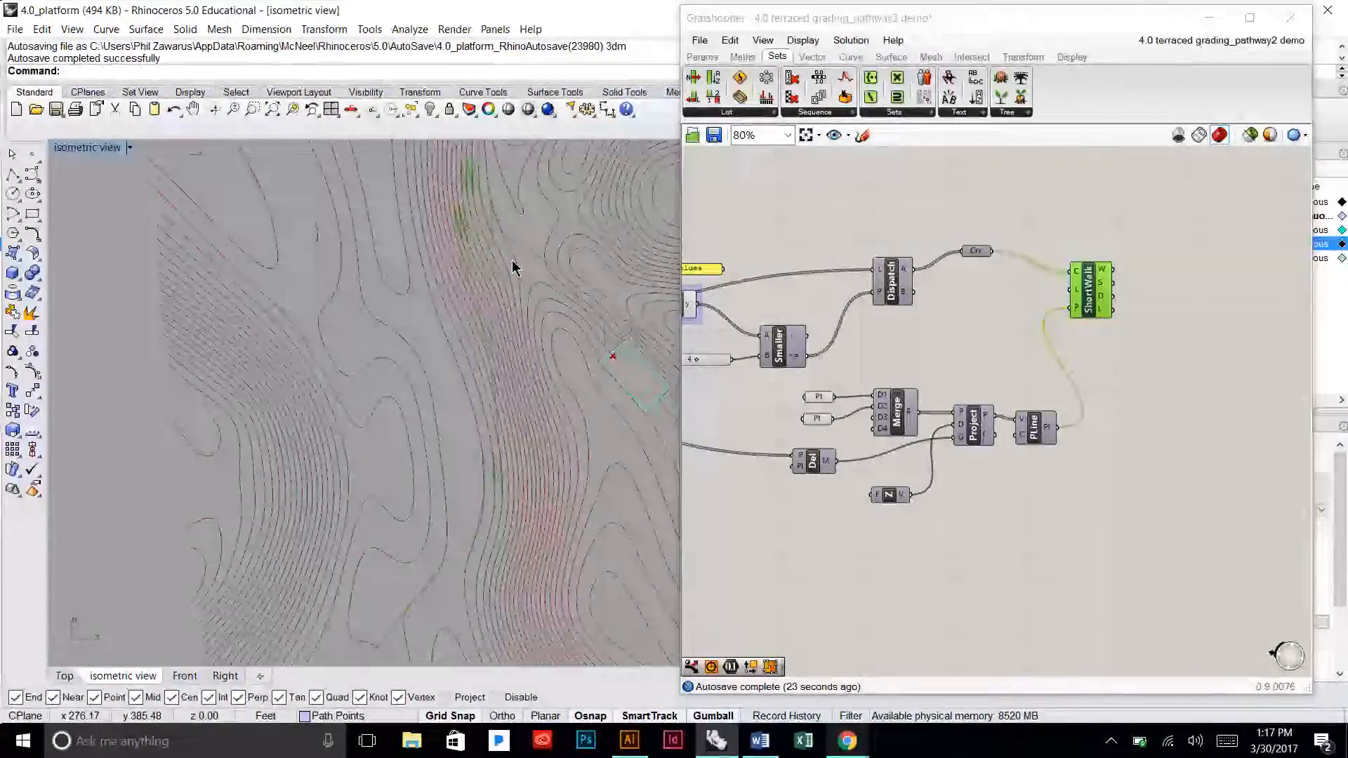
right_drag(537, 344, 523, 274)
scroll(524, 274, down, 5)
Step: Switch Rhino to the Top view and inspect the route between the start and end points
double_click(77, 148)
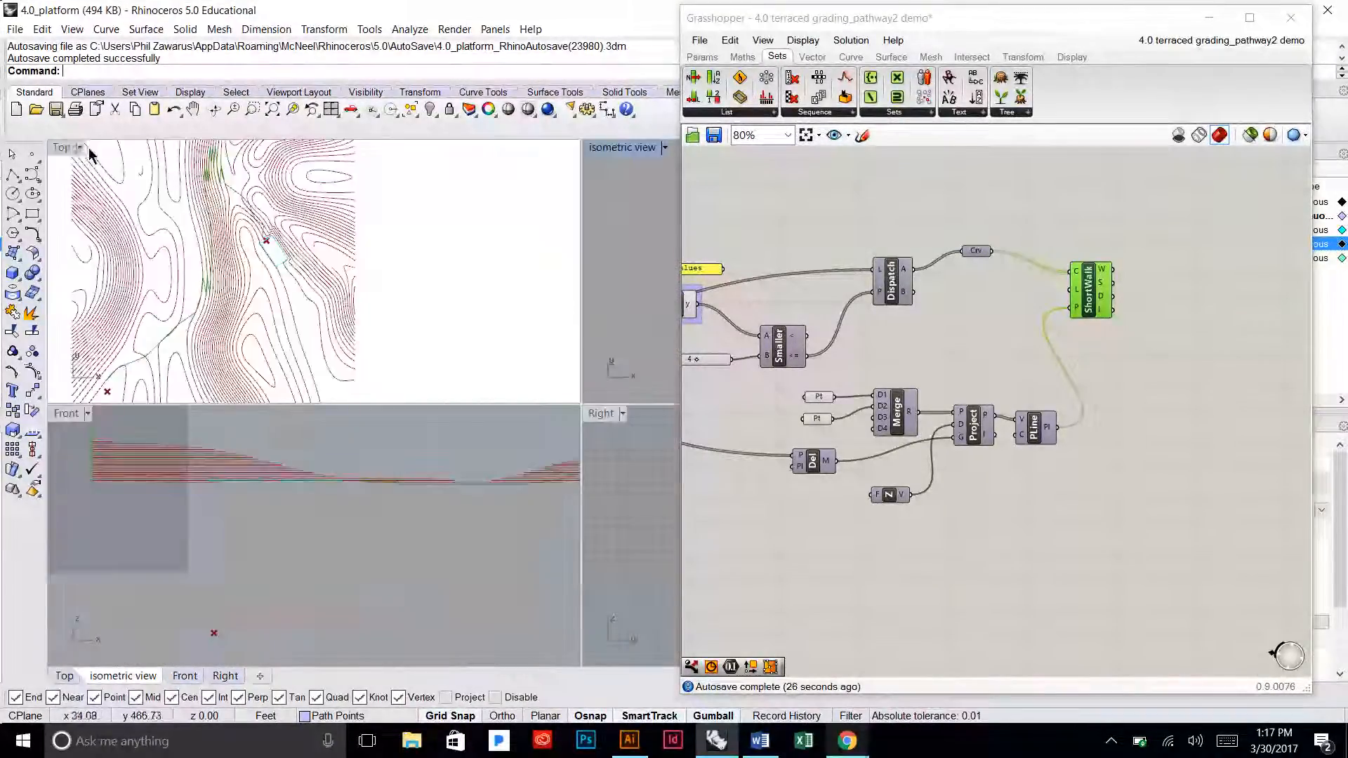
double_click(78, 149)
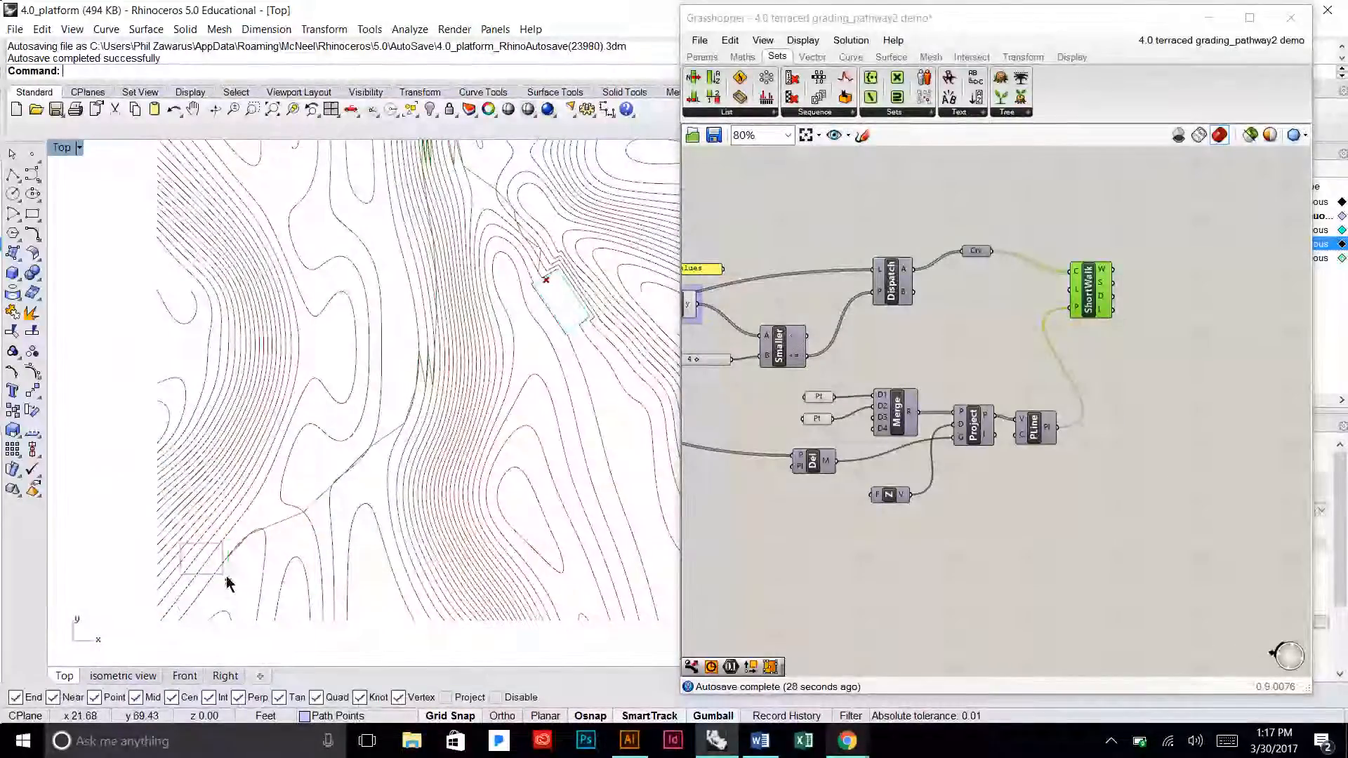
click(226, 582)
scroll(282, 600, down, 3)
click(456, 386)
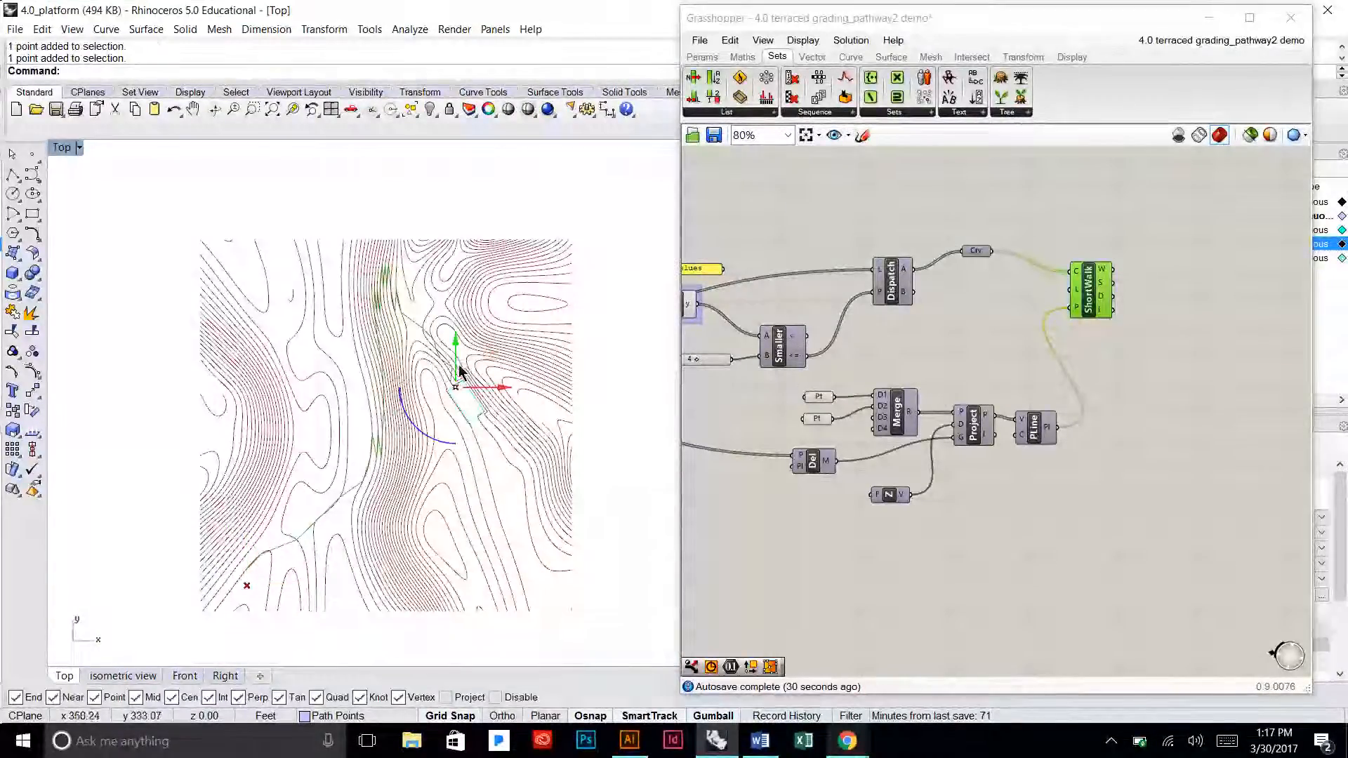
scroll(440, 334, up, 3)
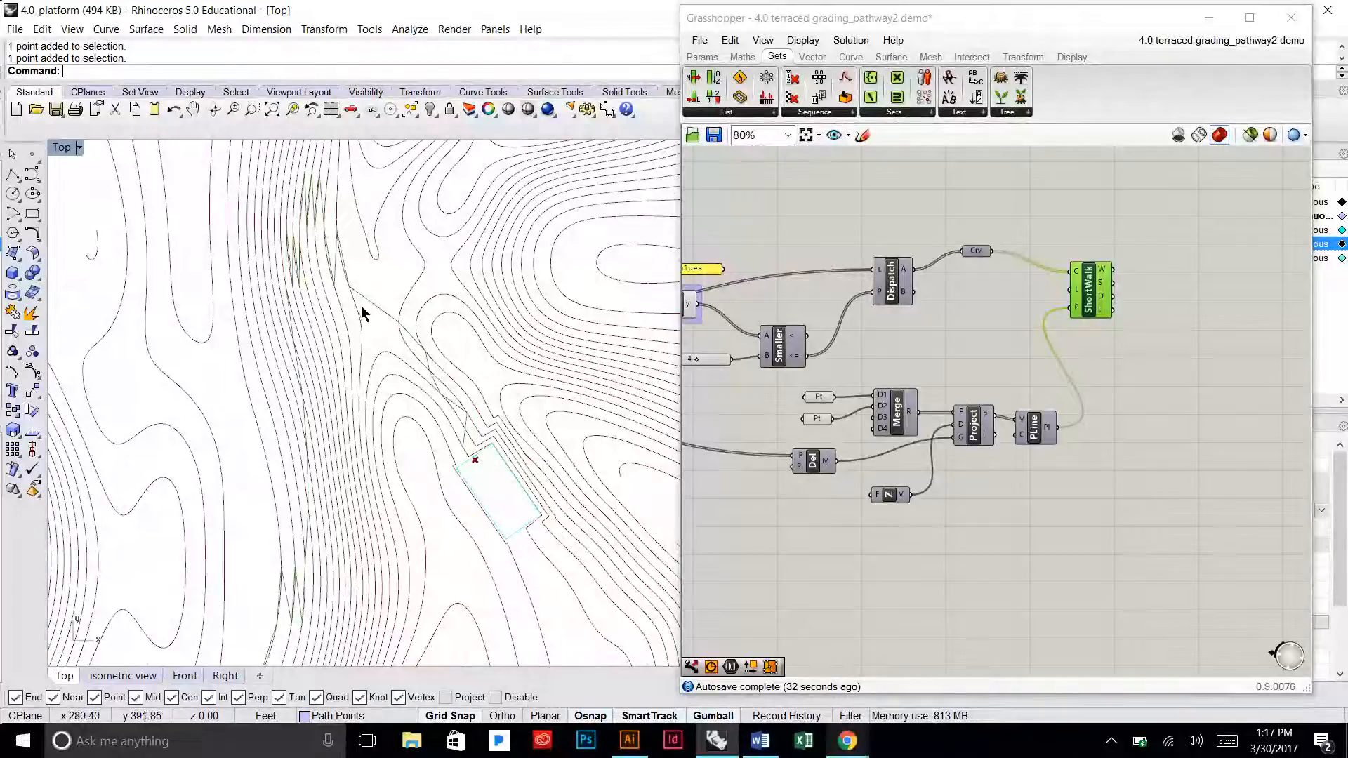
Step: Shift the ShortWalk component slightly right and the Second Number slider slightly left on the canvas
drag(1101, 281, 1136, 285)
right_drag(406, 303, 461, 360)
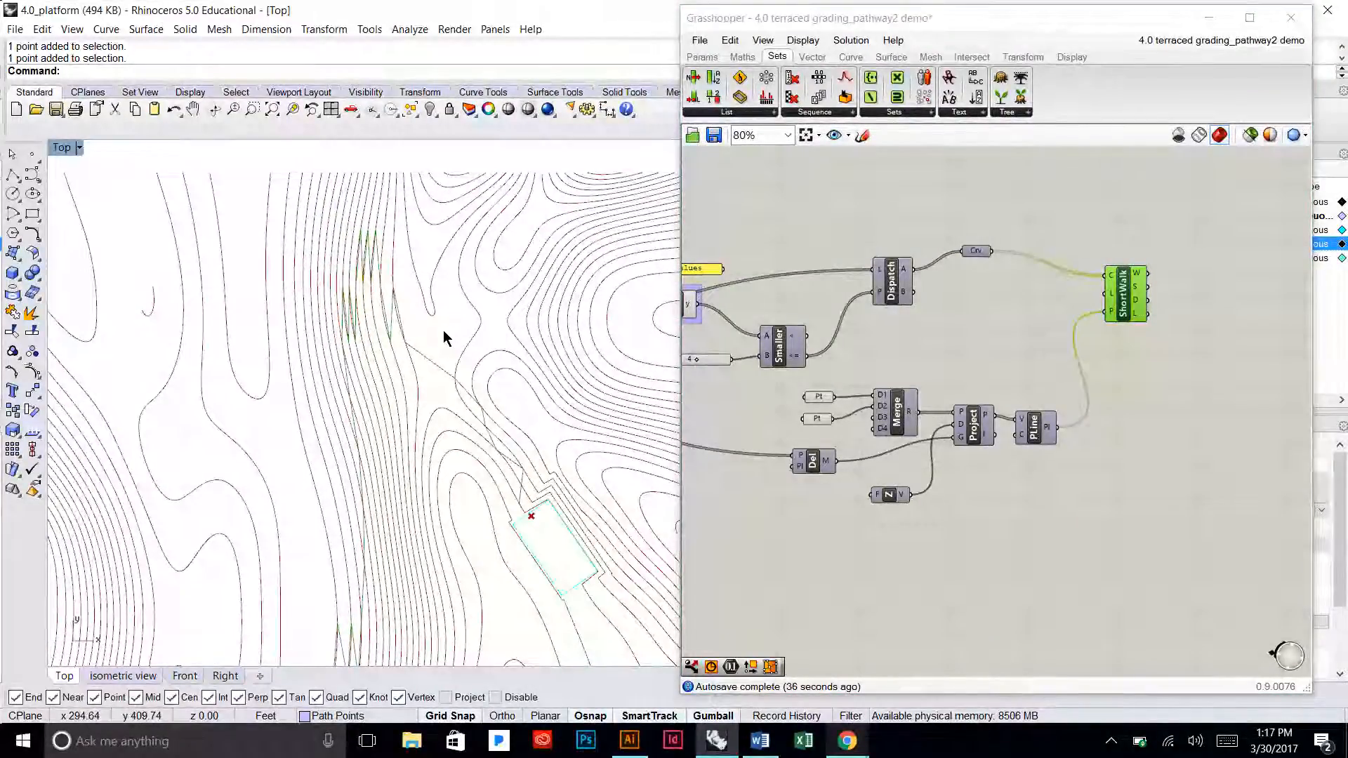
right_drag(898, 388, 986, 351)
scroll(763, 276, up, 5)
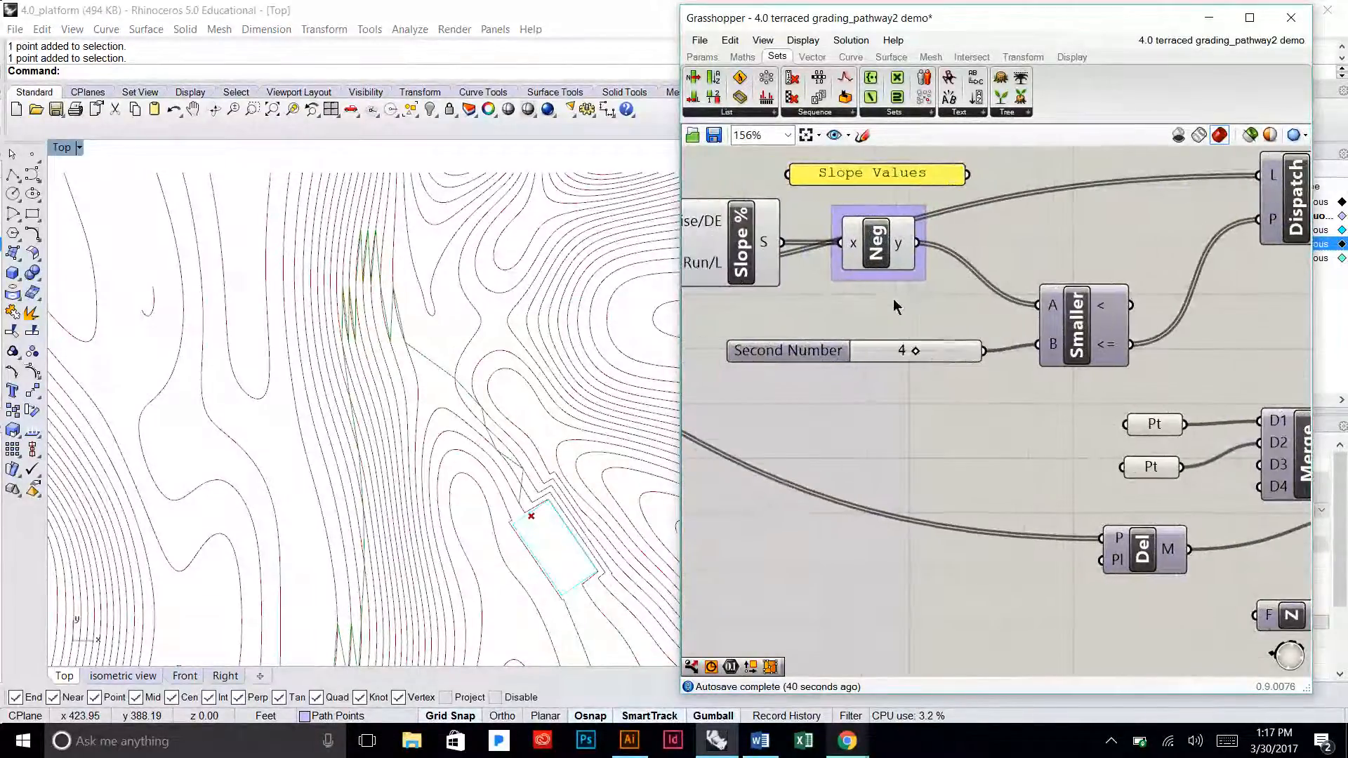
drag(939, 346, 898, 344)
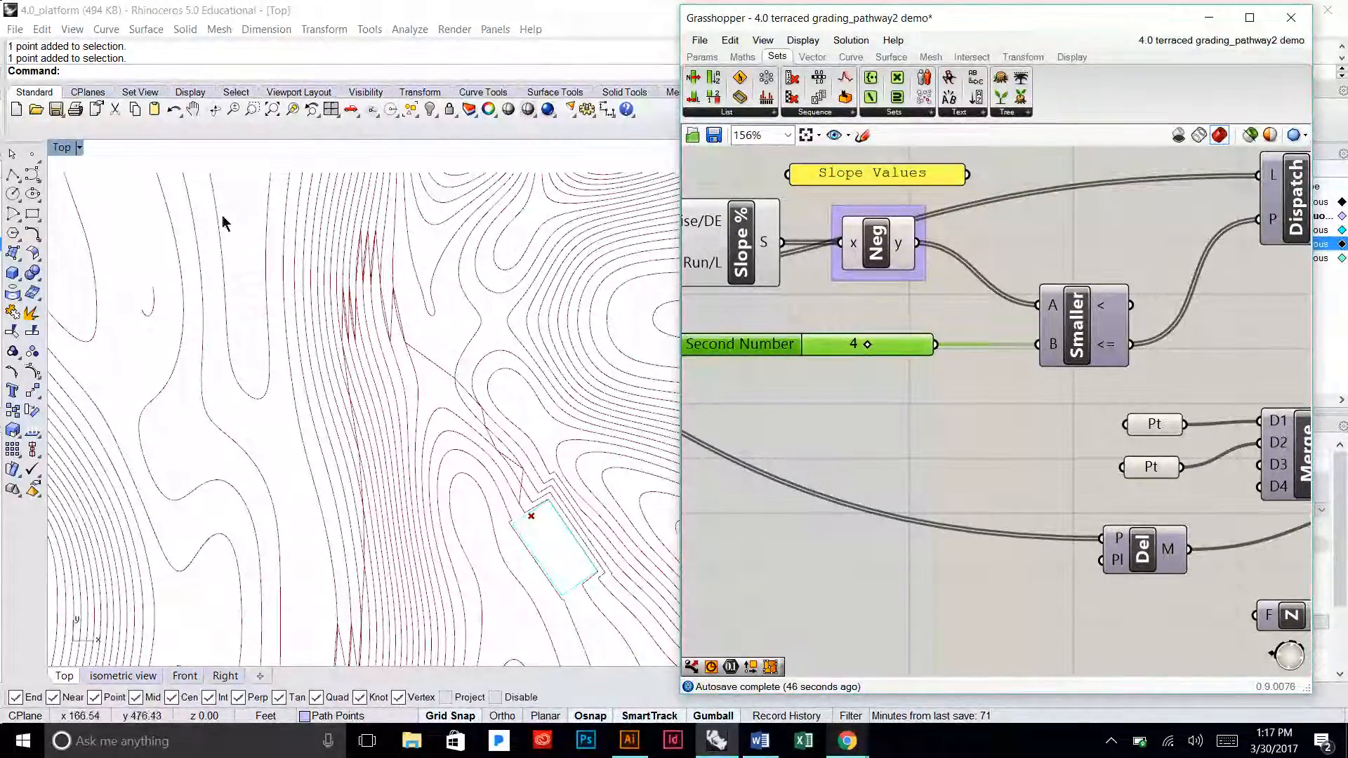
Step: Turn on the Dispatch component's preview to display the curve network over the contours
scroll(271, 309, down, 2)
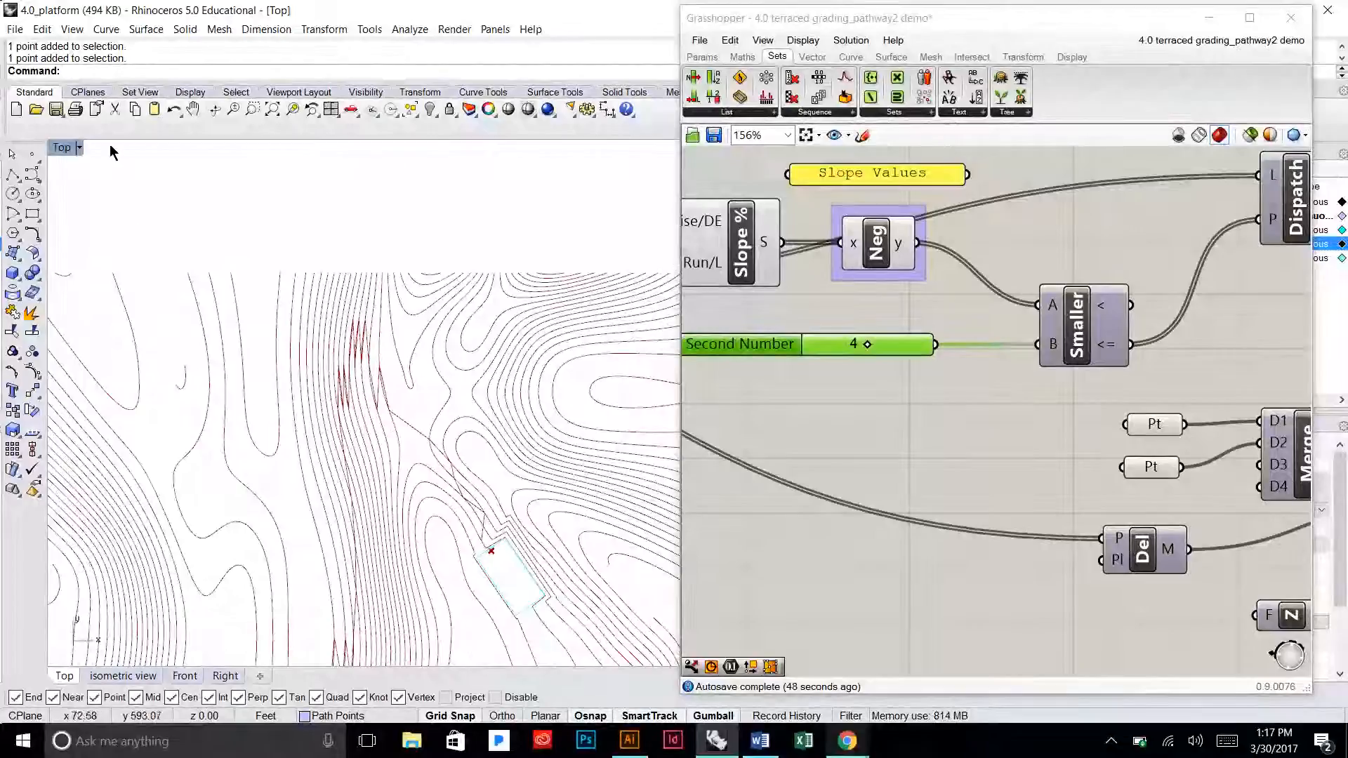
right_drag(425, 439, 402, 396)
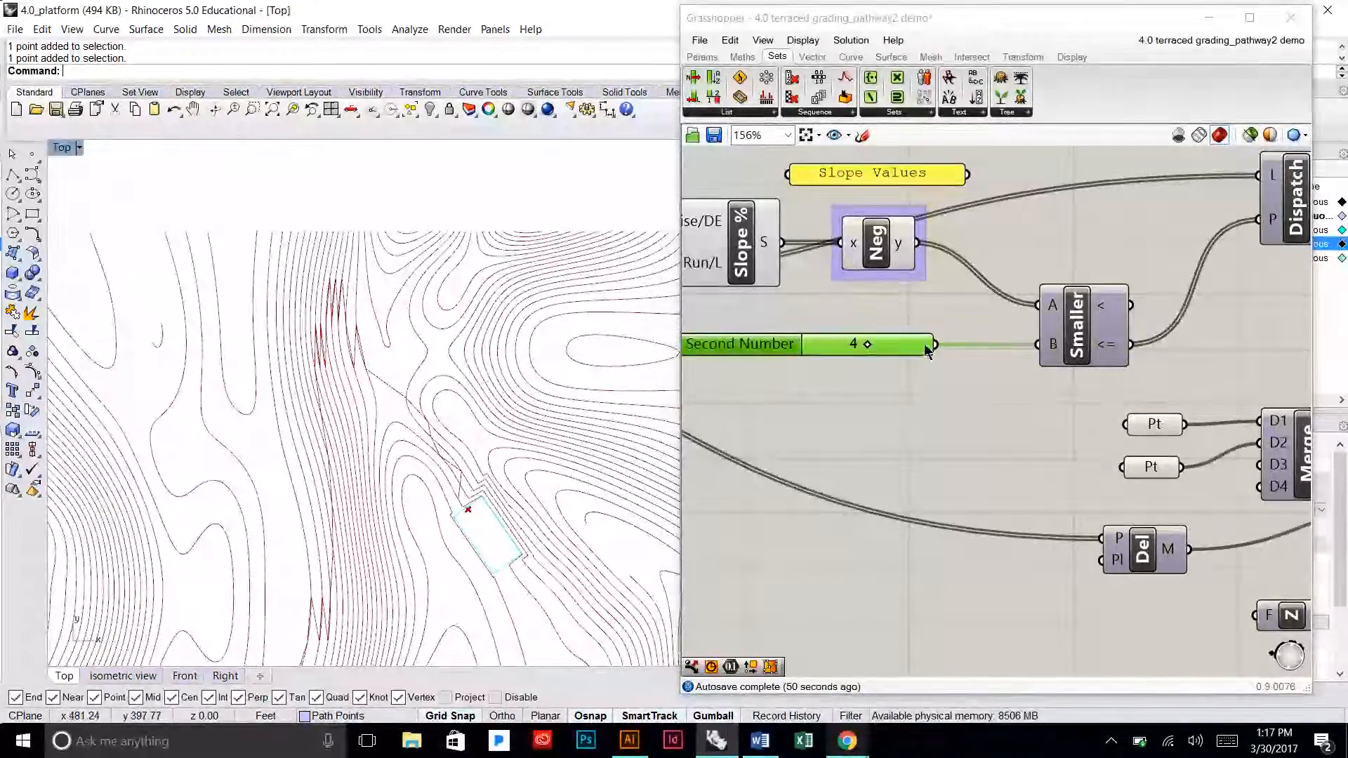
right_drag(730, 393, 623, 446)
right_click(1169, 261)
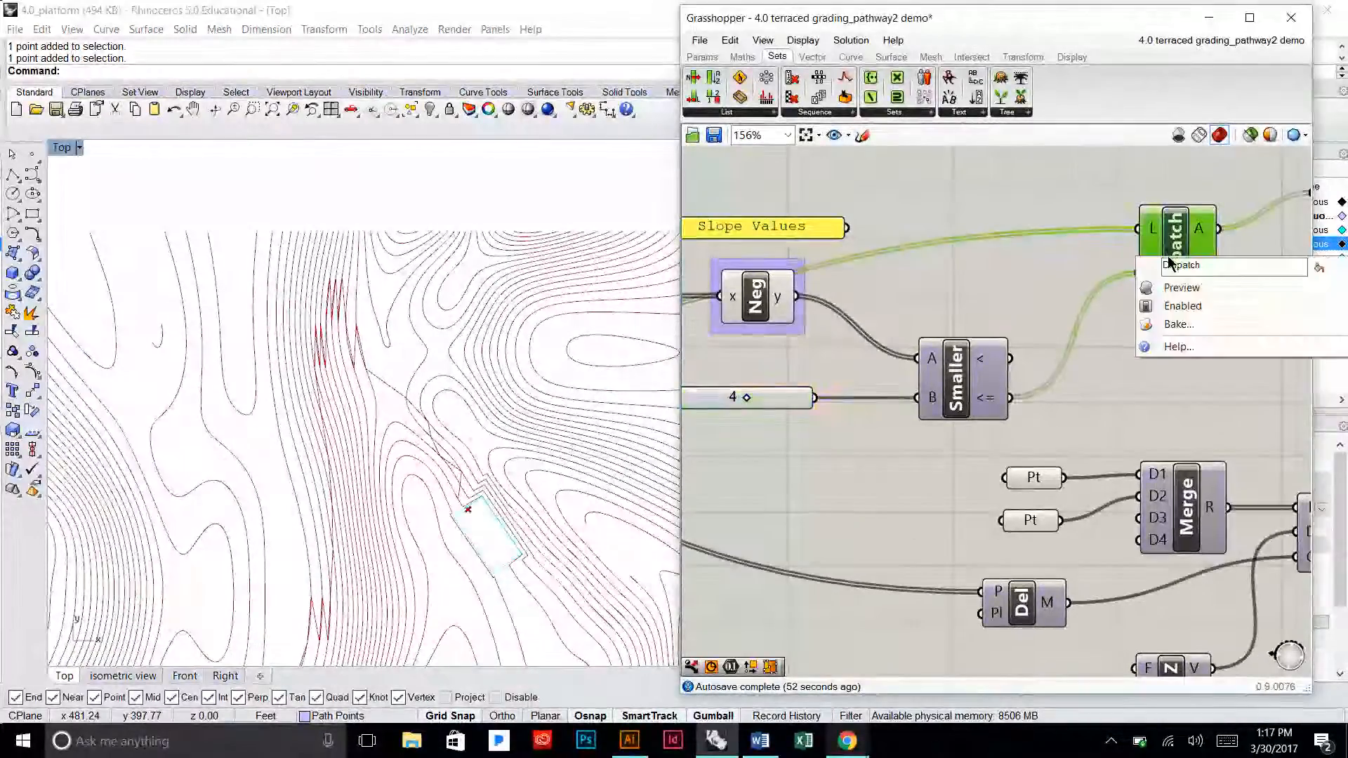
click(1181, 287)
right_drag(456, 420, 420, 303)
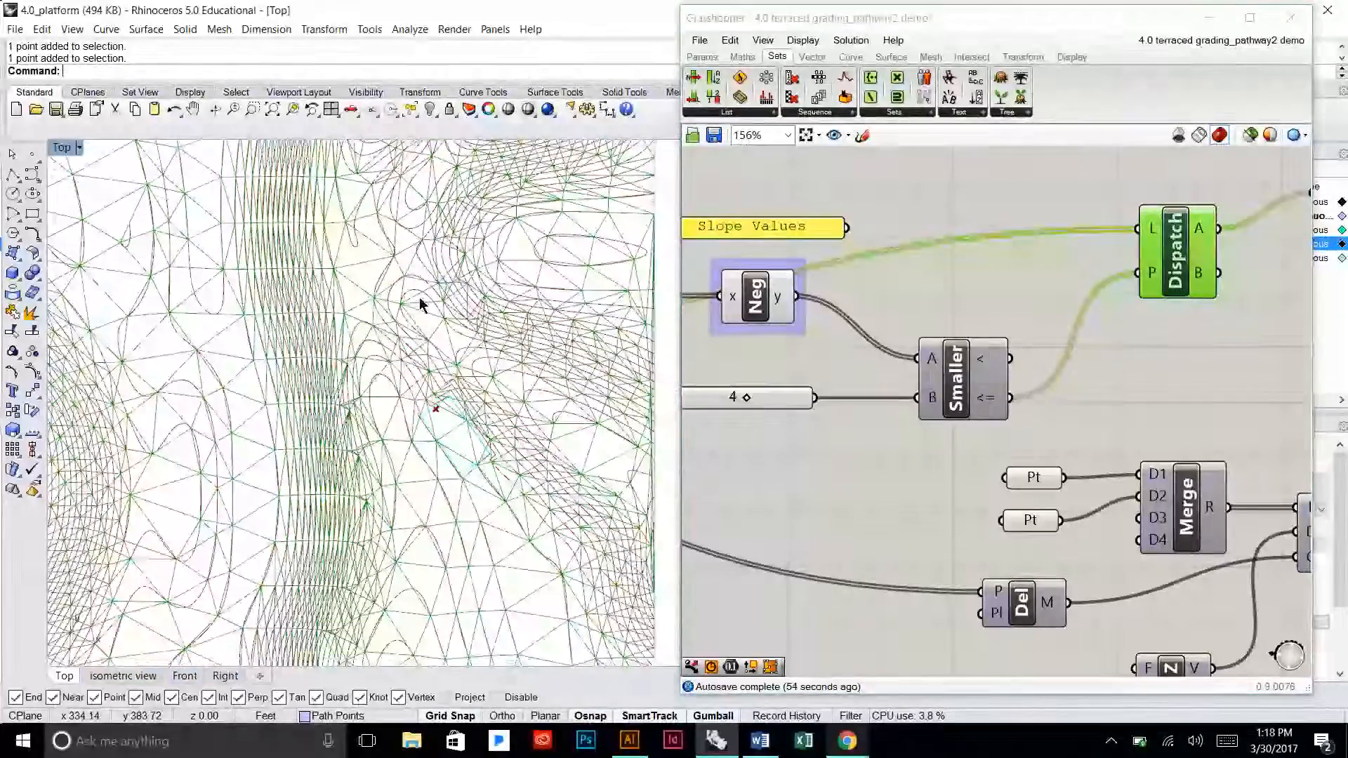
Step: Turn off the Dispatch component's preview
scroll(420, 300, down, 6)
click(1171, 358)
right_drag(1166, 270, 777, 325)
click(775, 309)
right_click(788, 292)
click(856, 321)
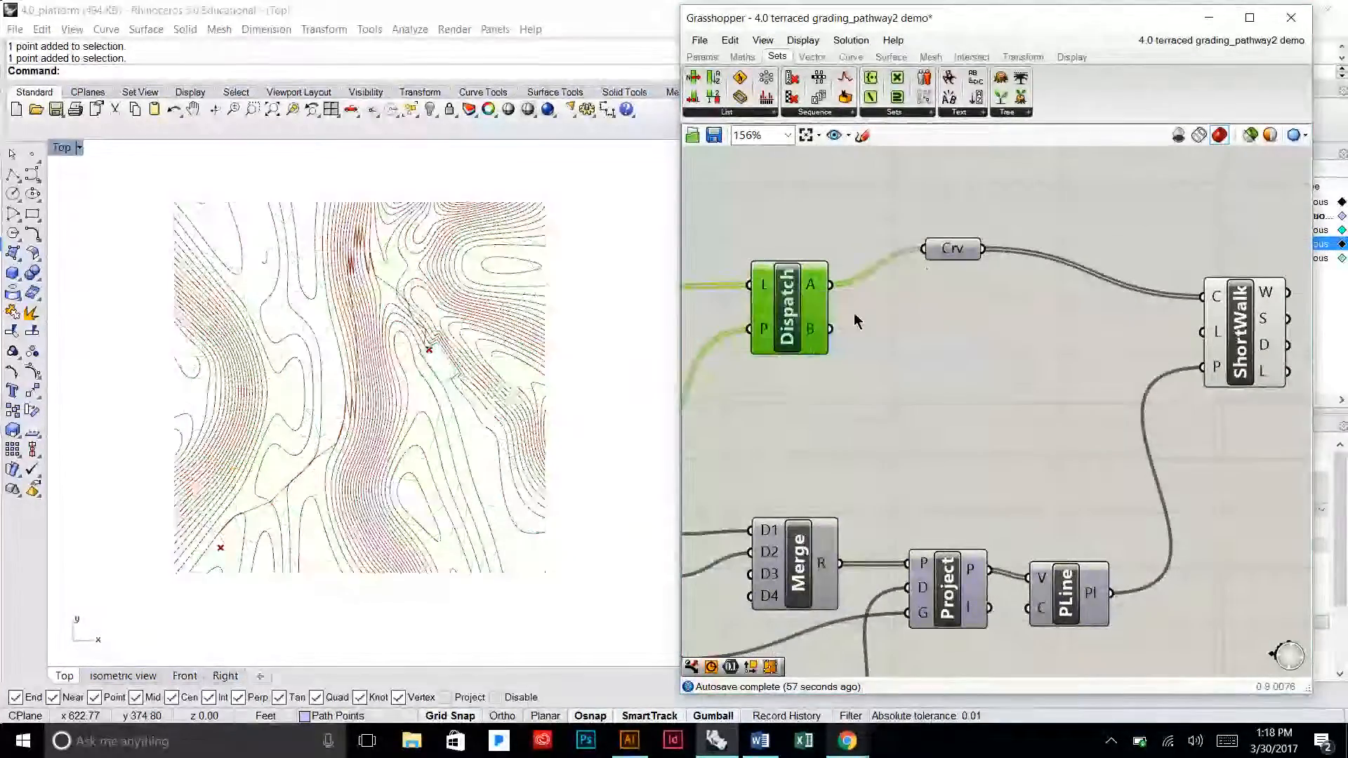
Step: Turn on the preview of the Crv parameter fed by Dispatch's A output
right_click(940, 251)
click(955, 251)
right_click(963, 257)
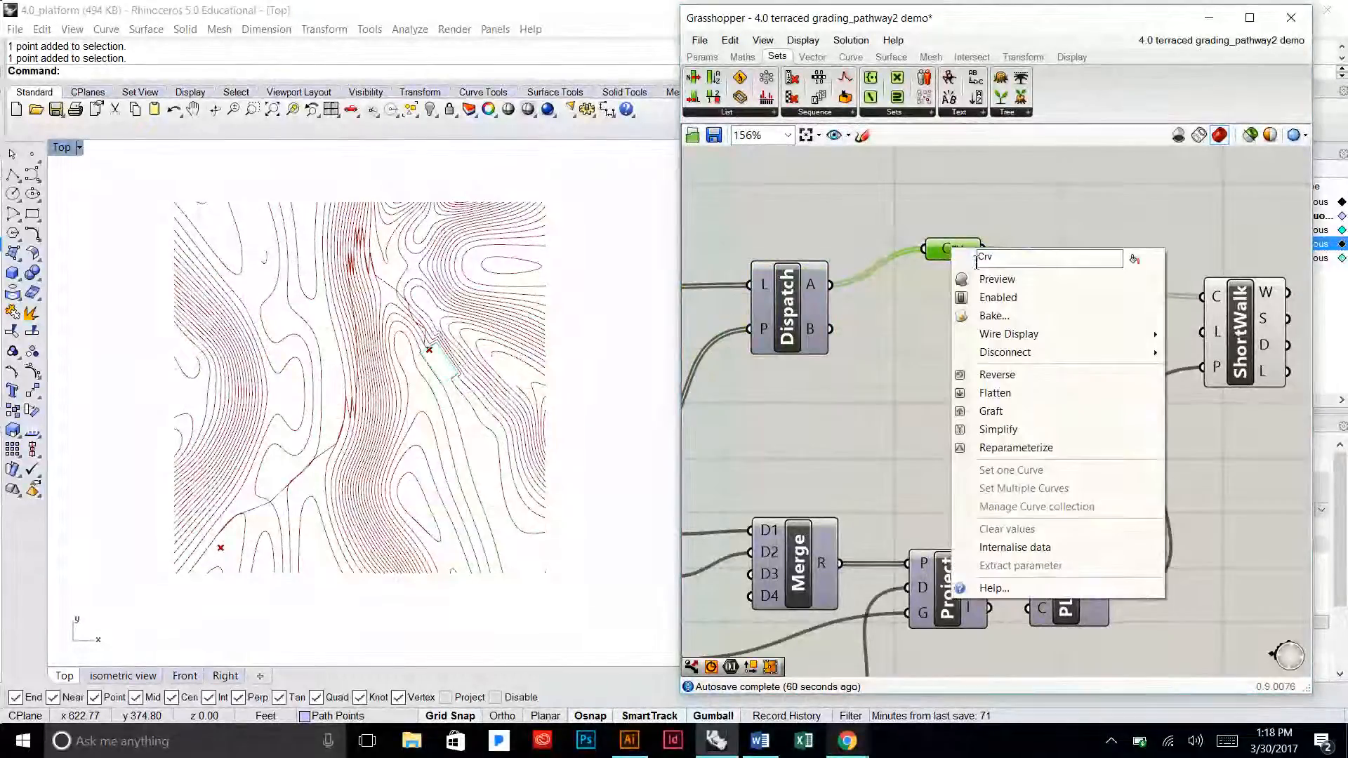
click(986, 278)
Step: Toggle the Dispatch component's preview on and back off to compare its full network with the Crv curves
right_drag(849, 304, 967, 306)
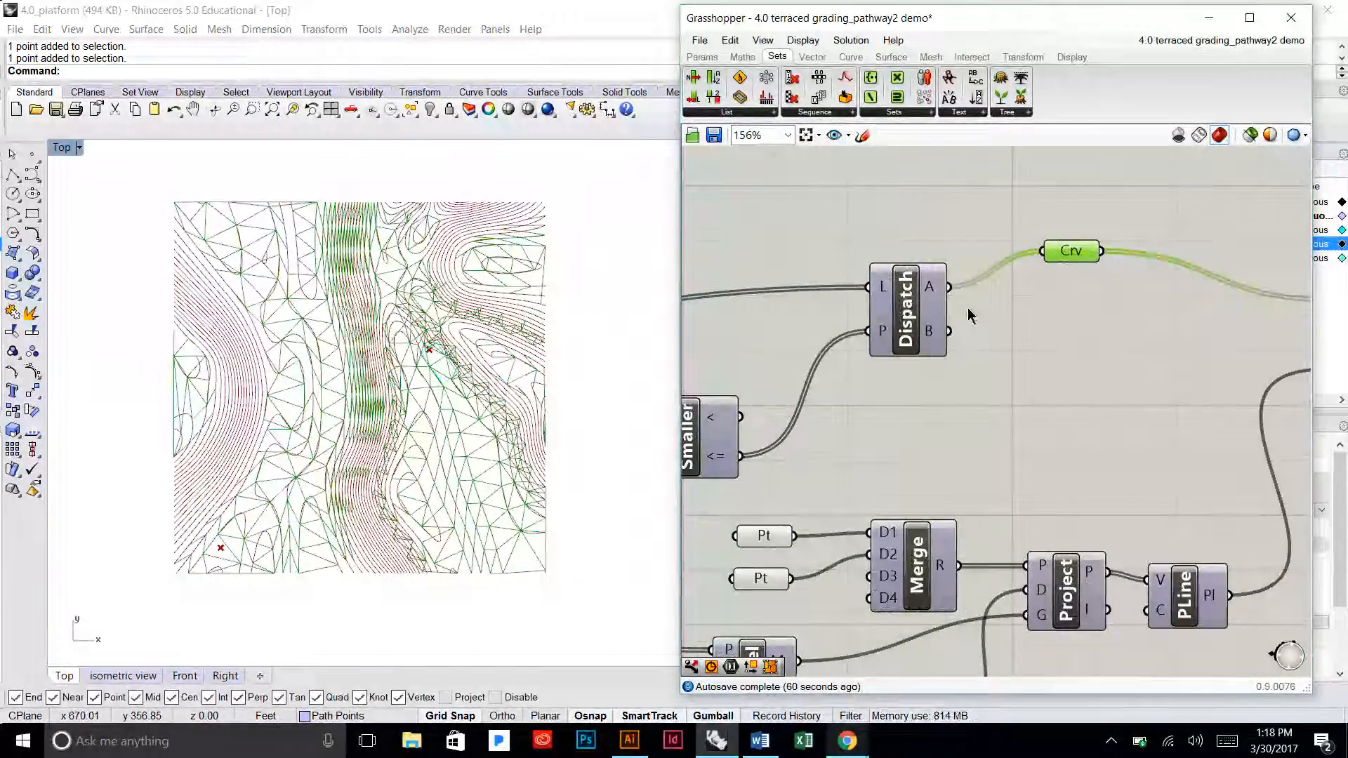
click(928, 312)
right_click(929, 309)
click(940, 343)
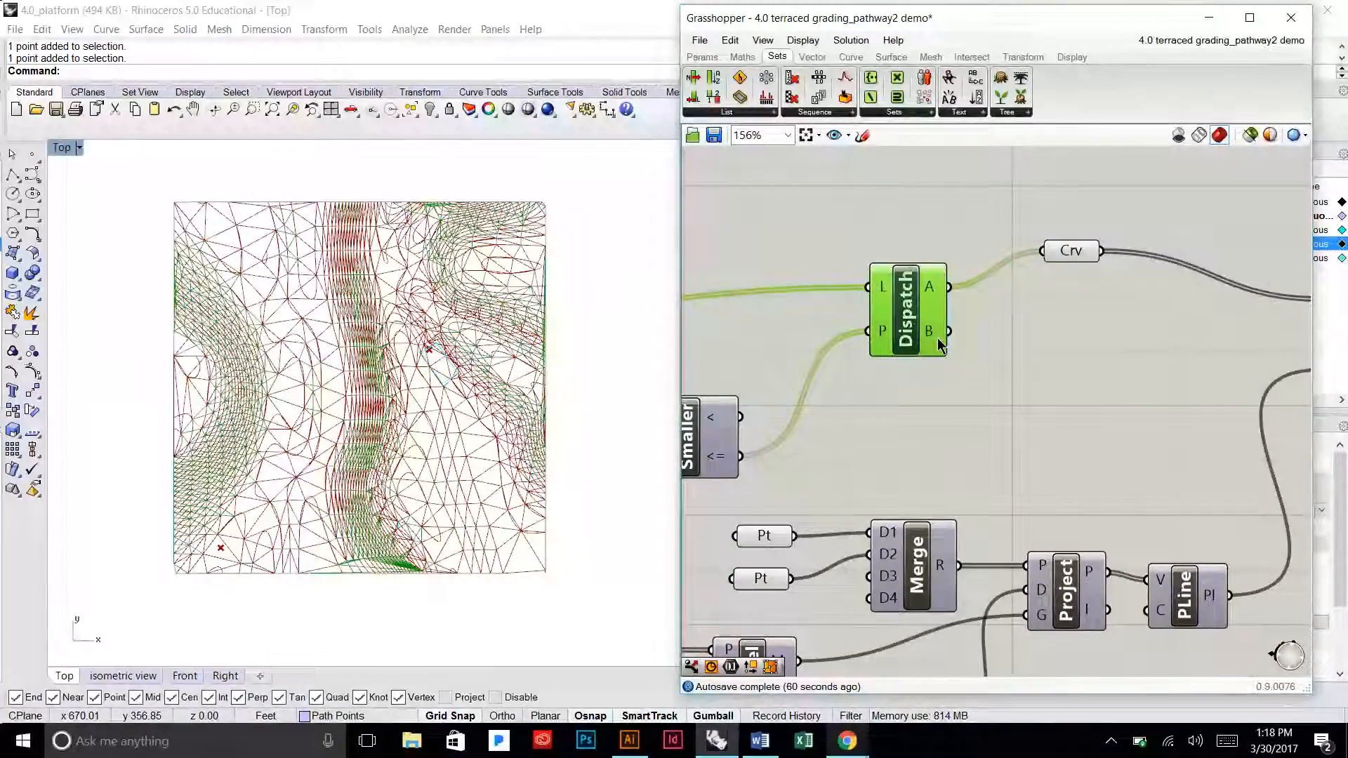
click(1003, 337)
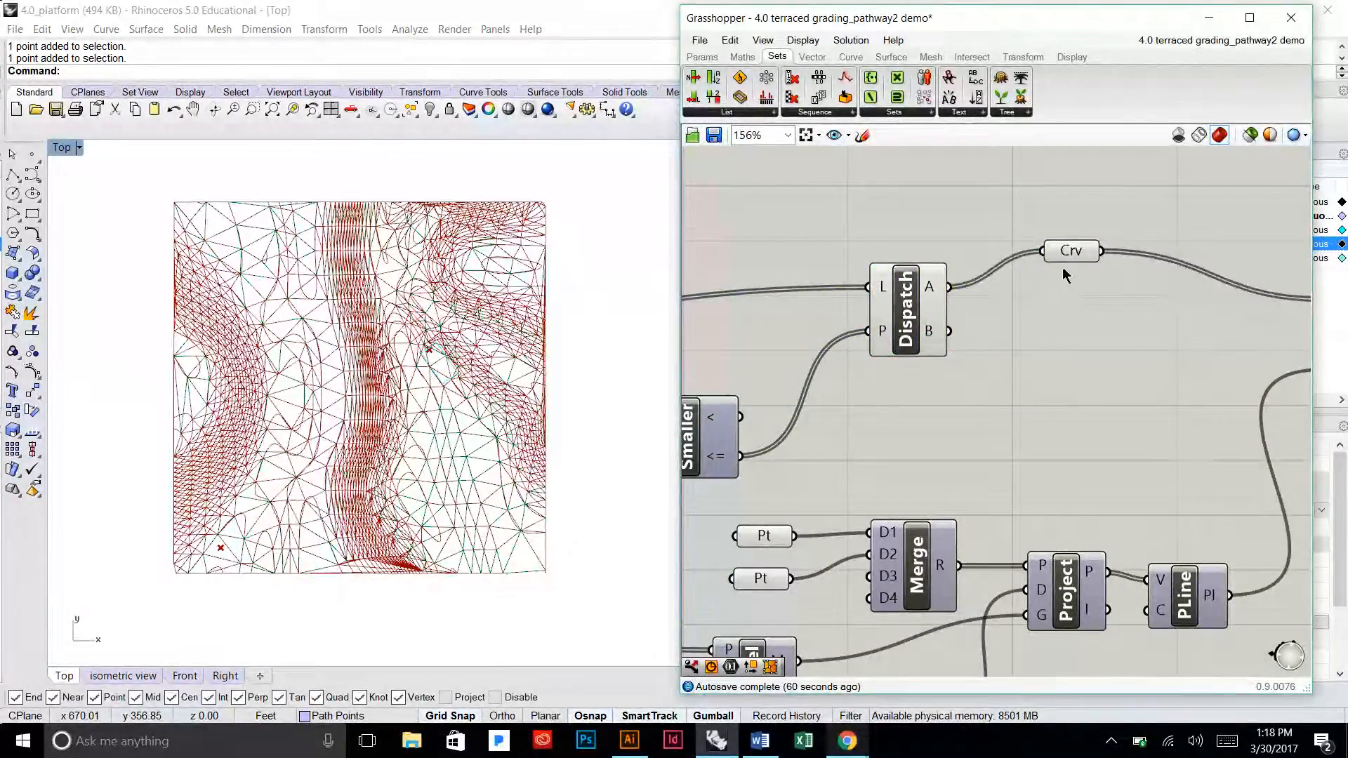
click(1068, 253)
right_click(919, 282)
click(952, 312)
Step: Select the Crv parameter and examine its filtered curves closely in the Top view
right_drag(955, 316, 1116, 302)
drag(1106, 444, 909, 254)
click(1232, 239)
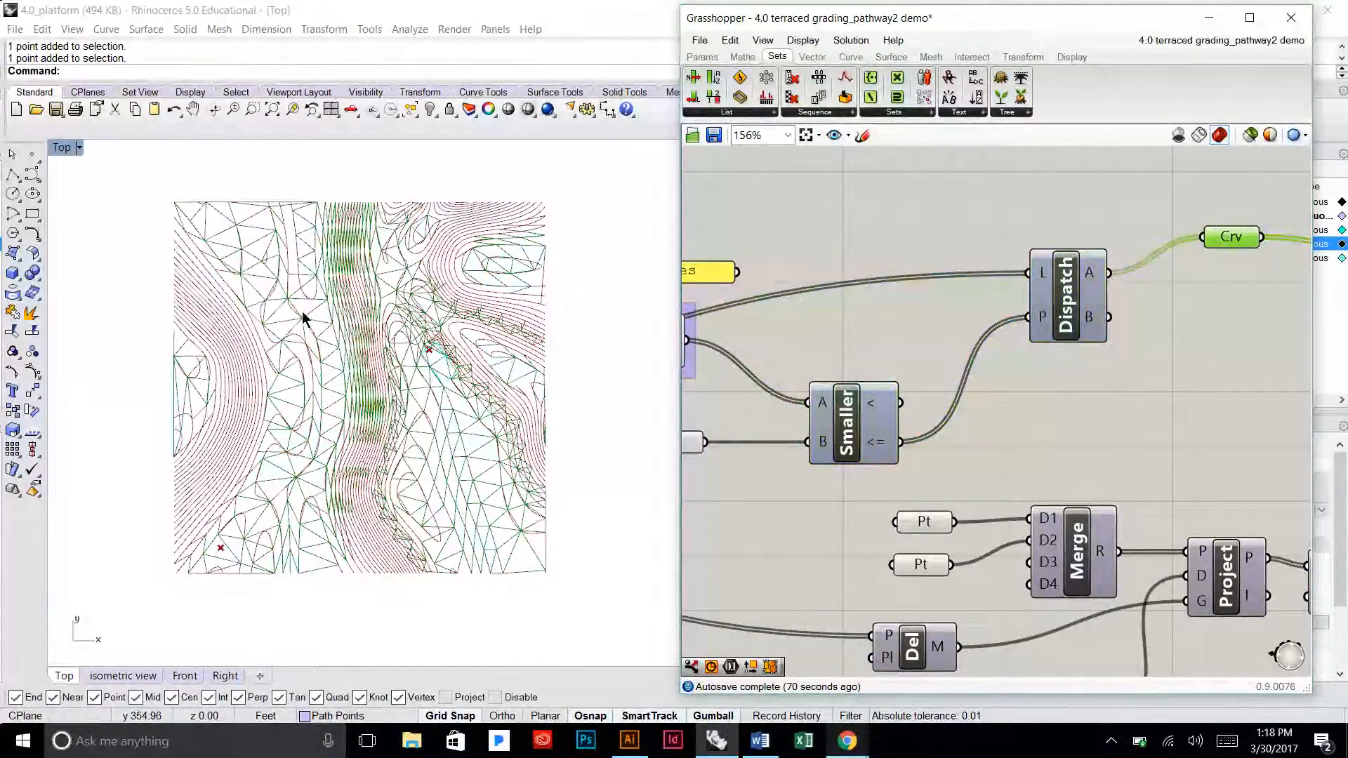
scroll(303, 318, up, 5)
right_drag(407, 262, 361, 347)
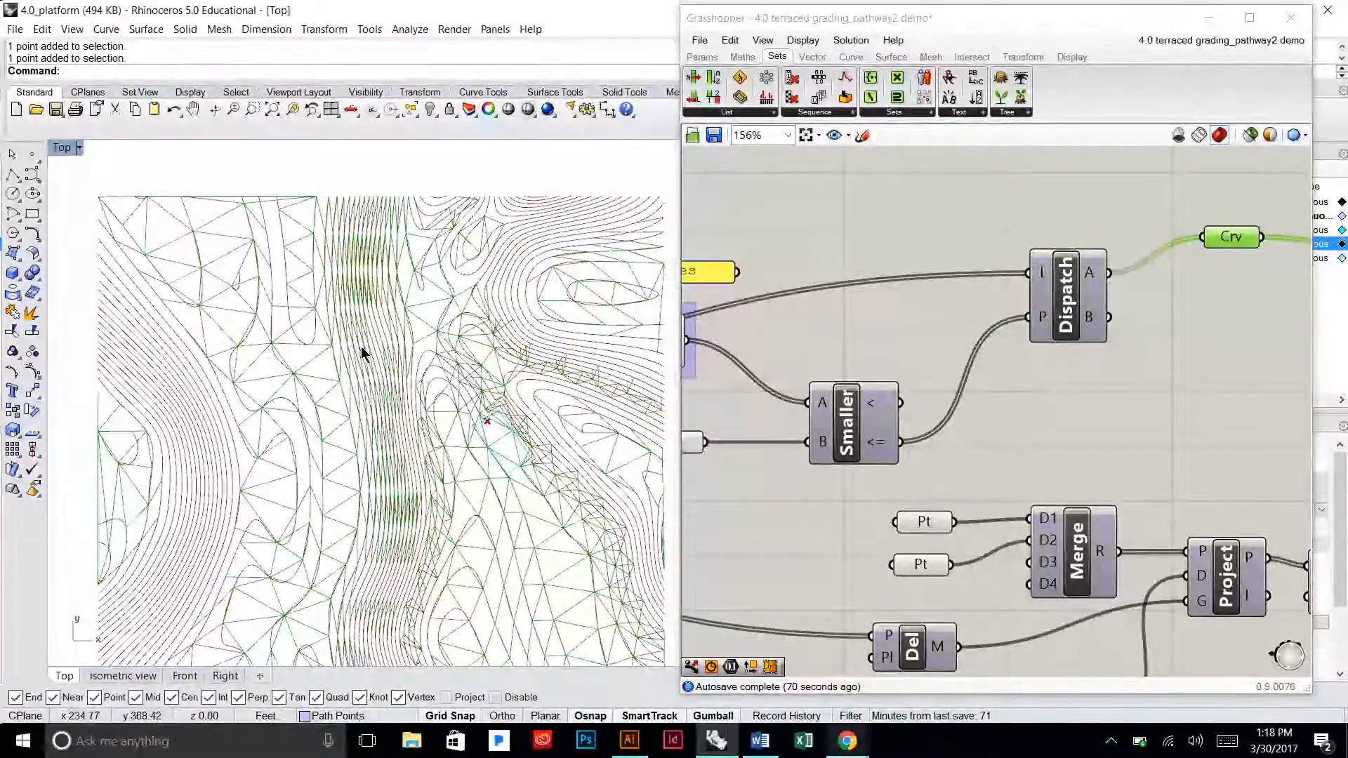
click(848, 337)
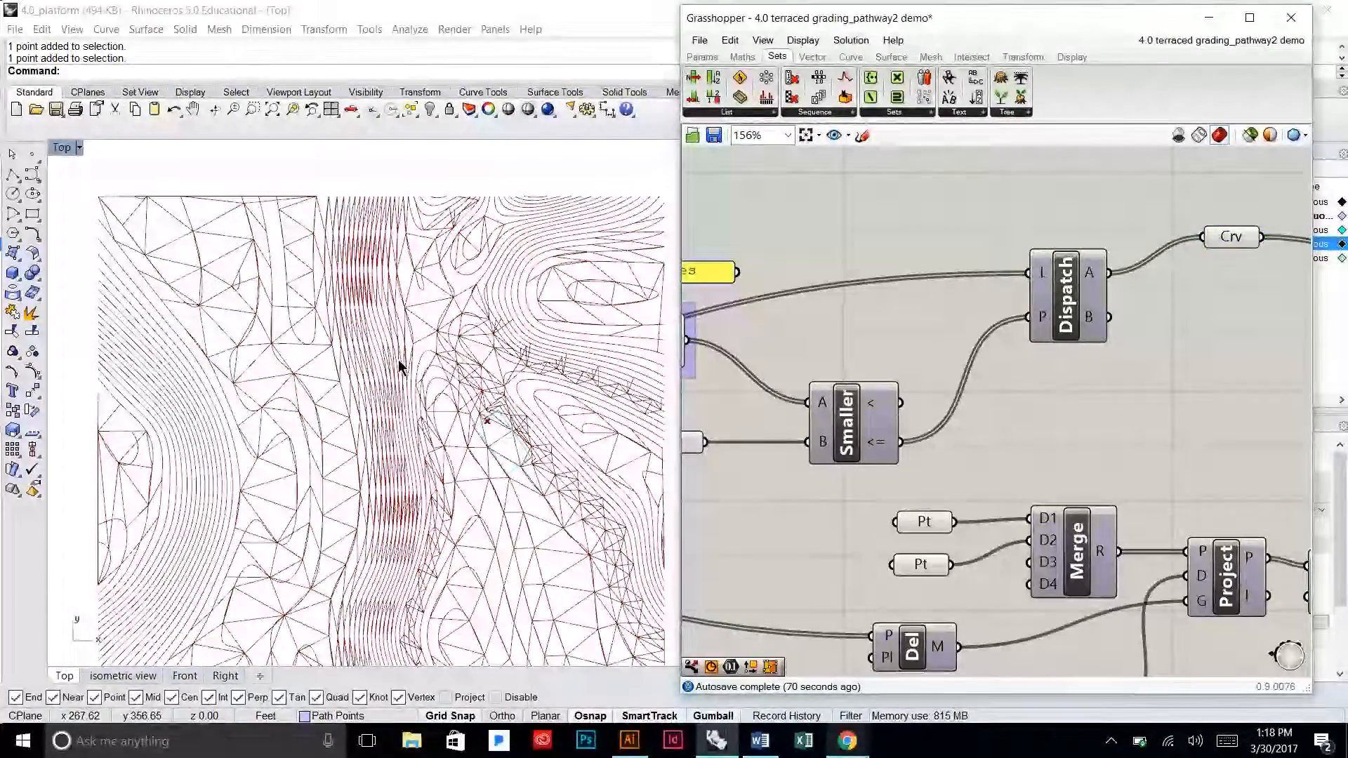
Step: Turn off the Crv parameter's preview and select the ShortWalk component to highlight its path
right_drag(1152, 265, 983, 241)
right_click(991, 236)
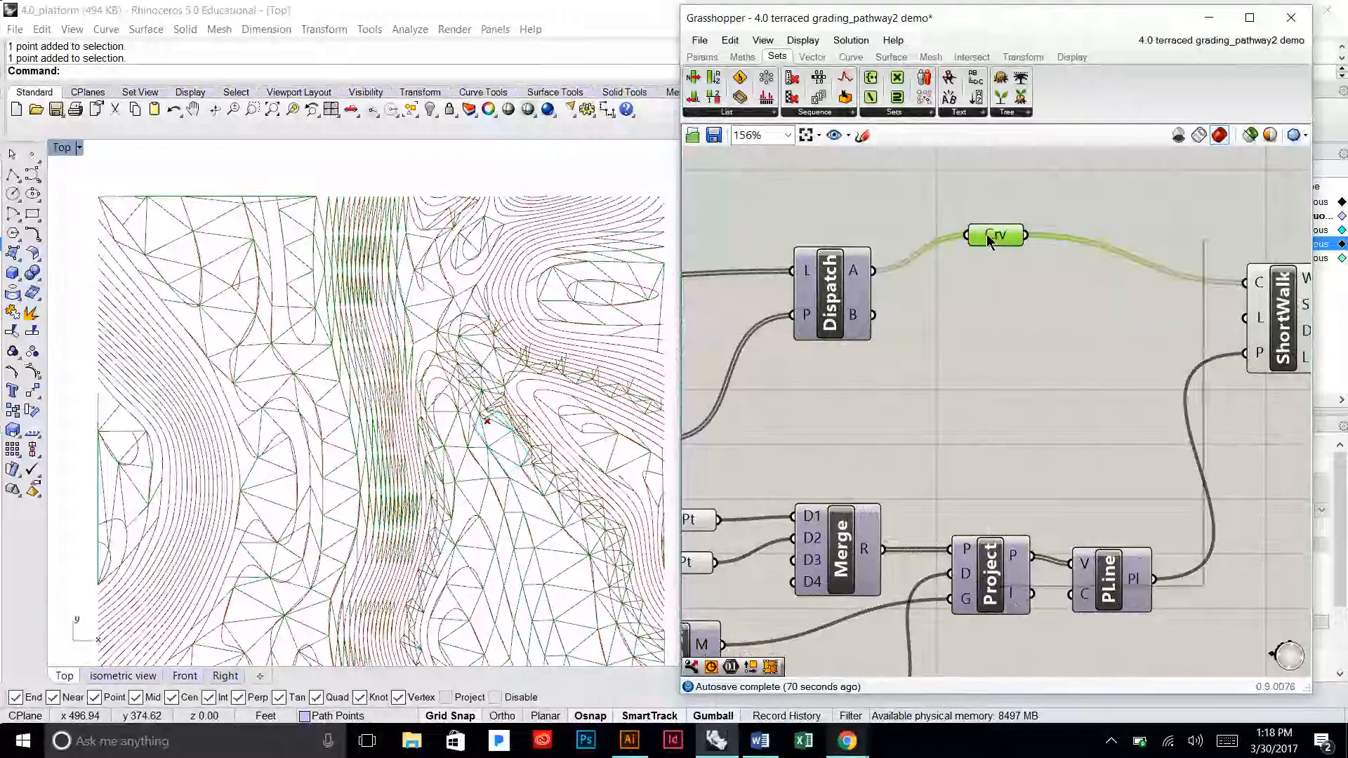
click(1066, 266)
right_drag(1305, 316, 1074, 307)
click(1038, 288)
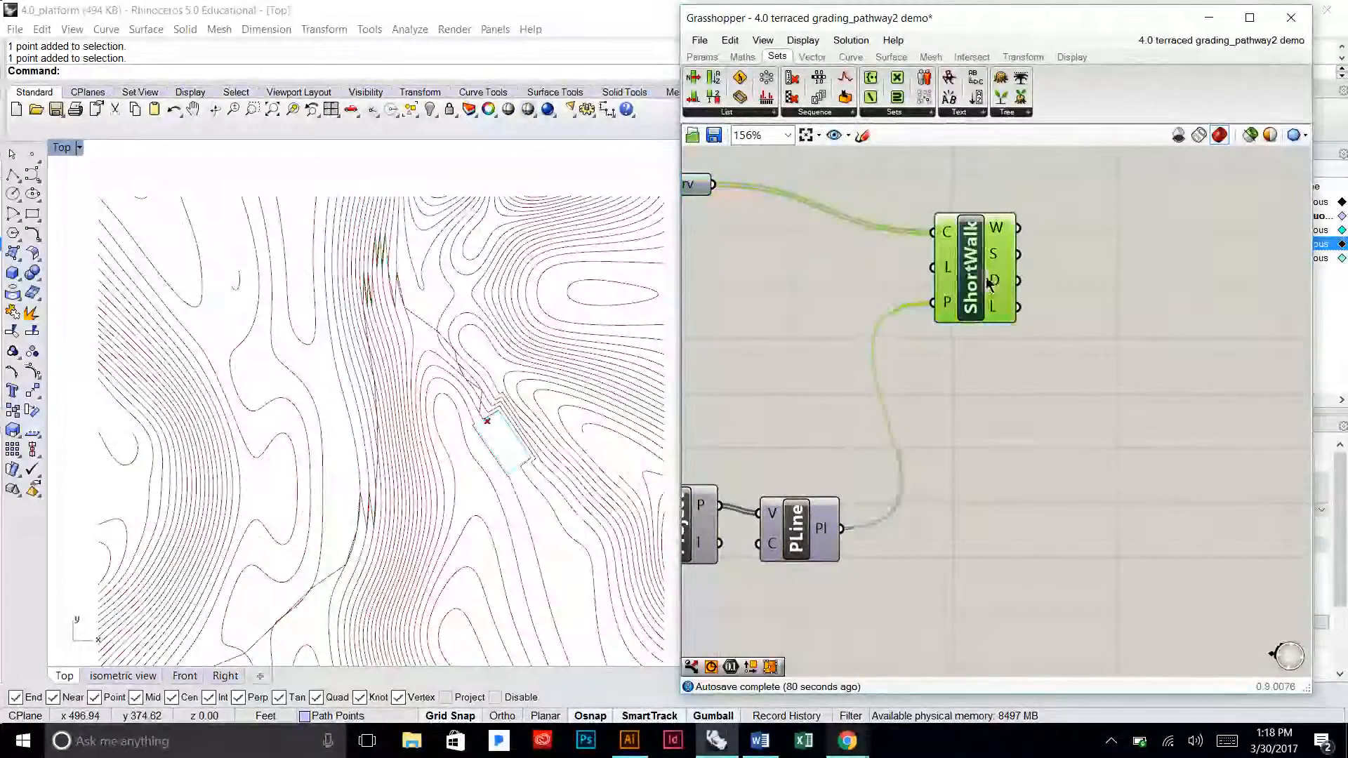
Step: Reposition the Crv parameter on the canvas, slightly lower and nearer to the Dispatch component
click(770, 253)
right_drag(770, 253, 861, 284)
drag(772, 220, 786, 259)
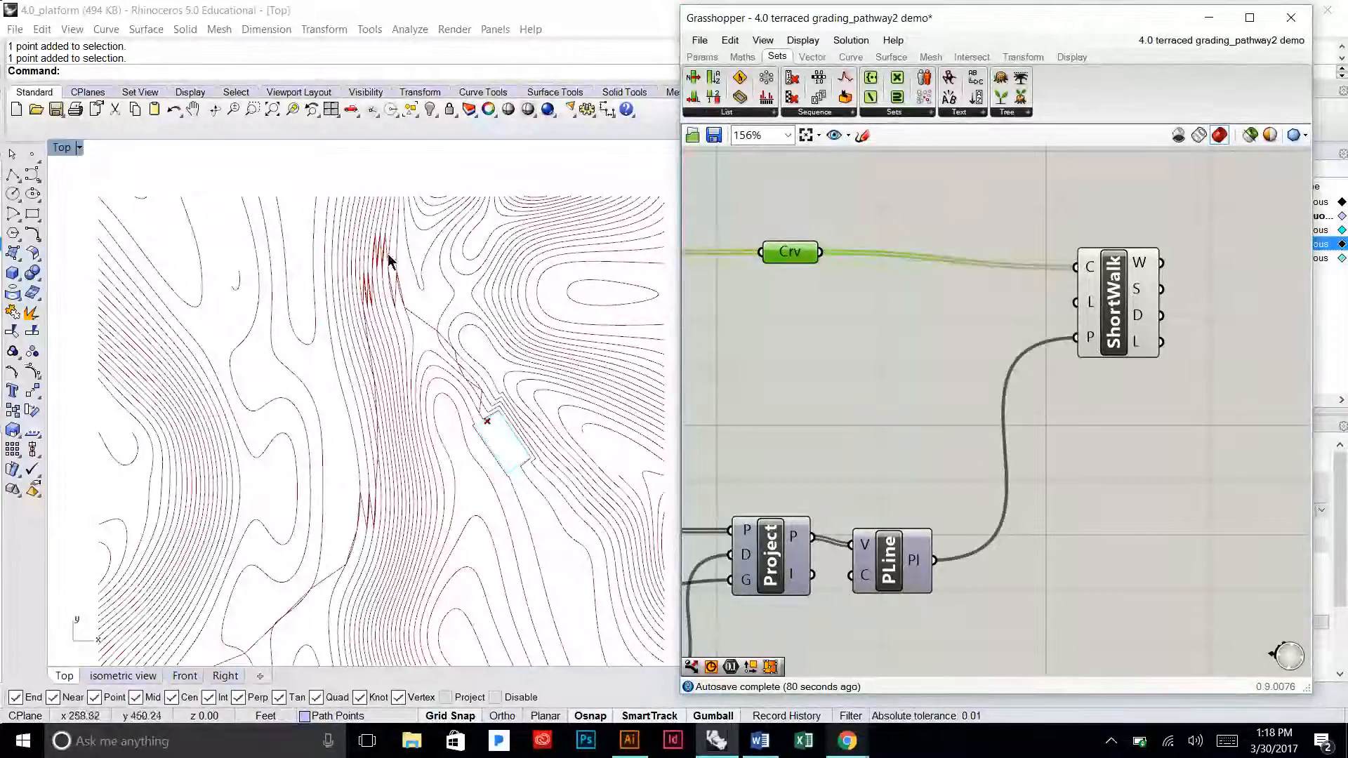
right_drag(501, 379, 478, 334)
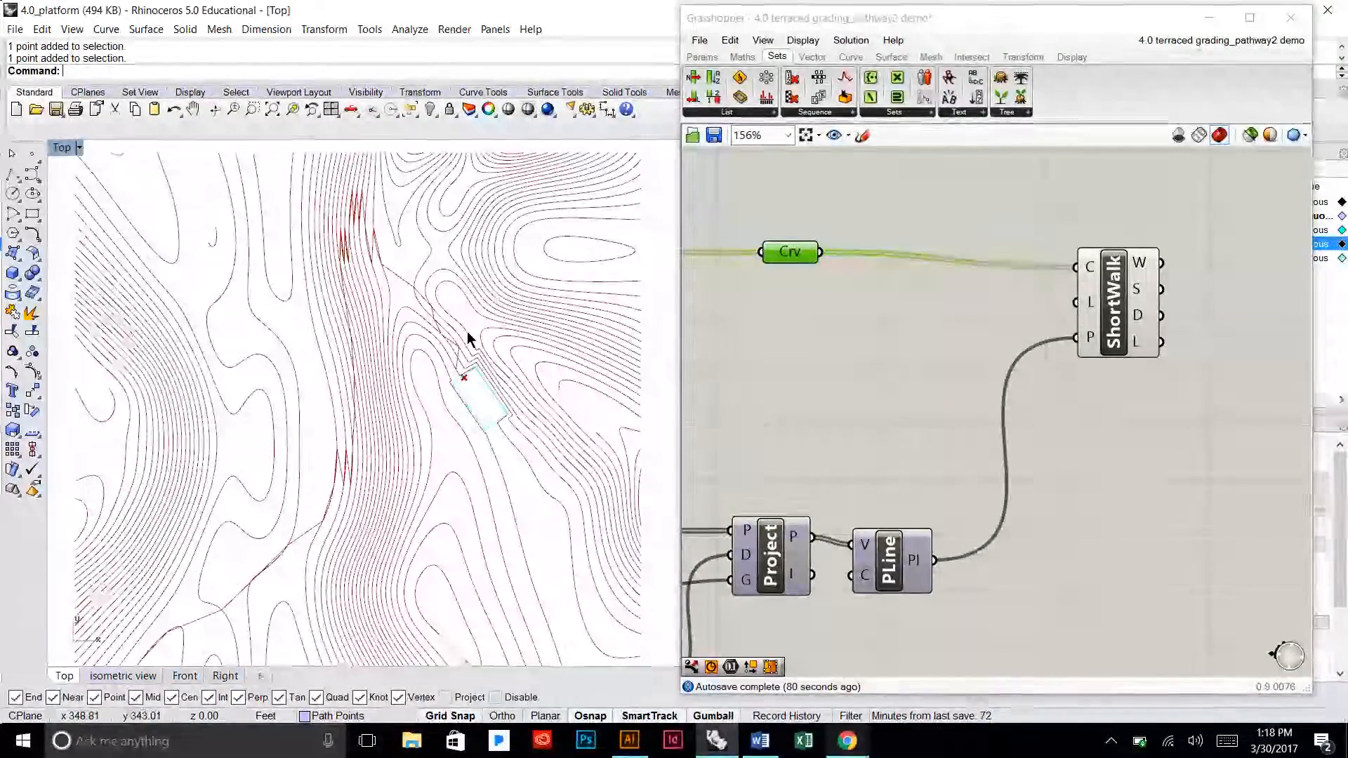
Step: Switch Rhino back to the isometric view and inspect the path along the terrain contours
double_click(64, 149)
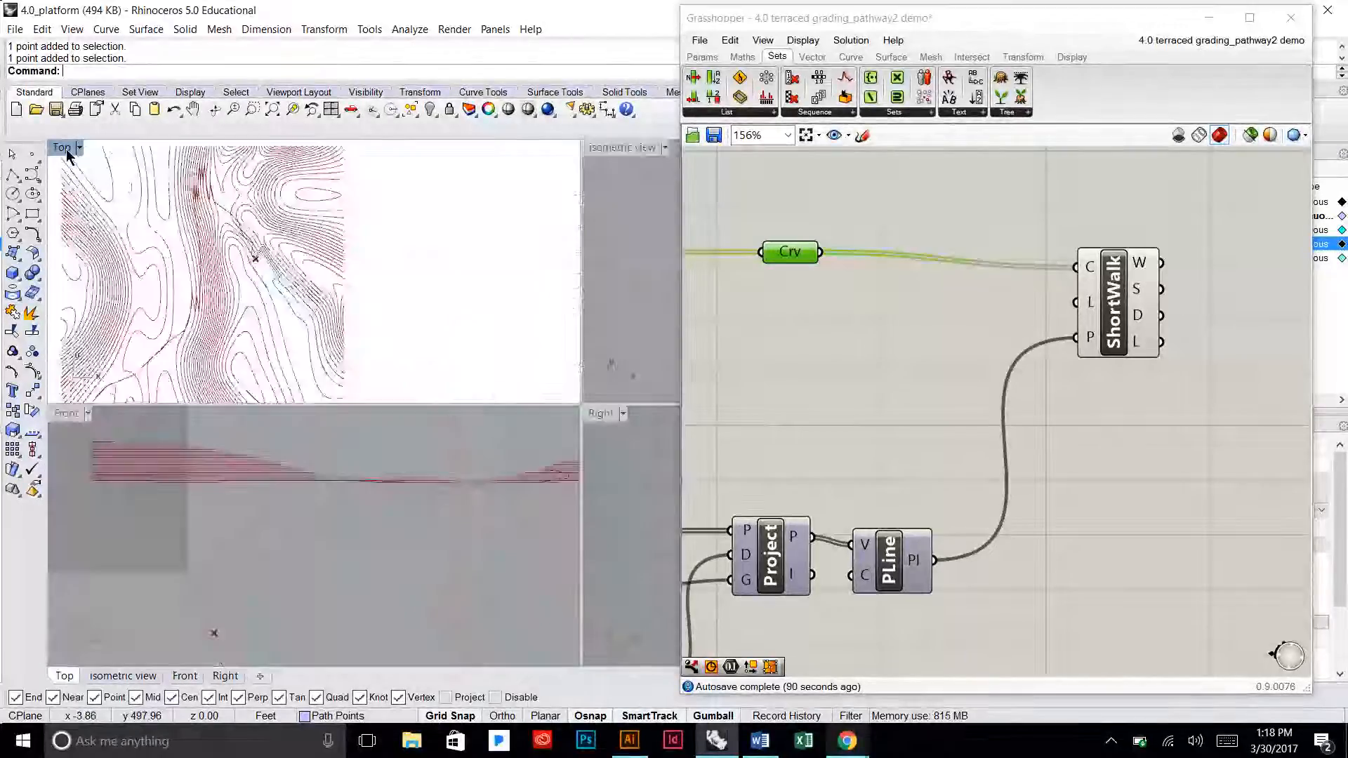
double_click(617, 152)
right_drag(602, 256, 453, 340)
scroll(456, 300, up, 8)
scroll(442, 345, down, 6)
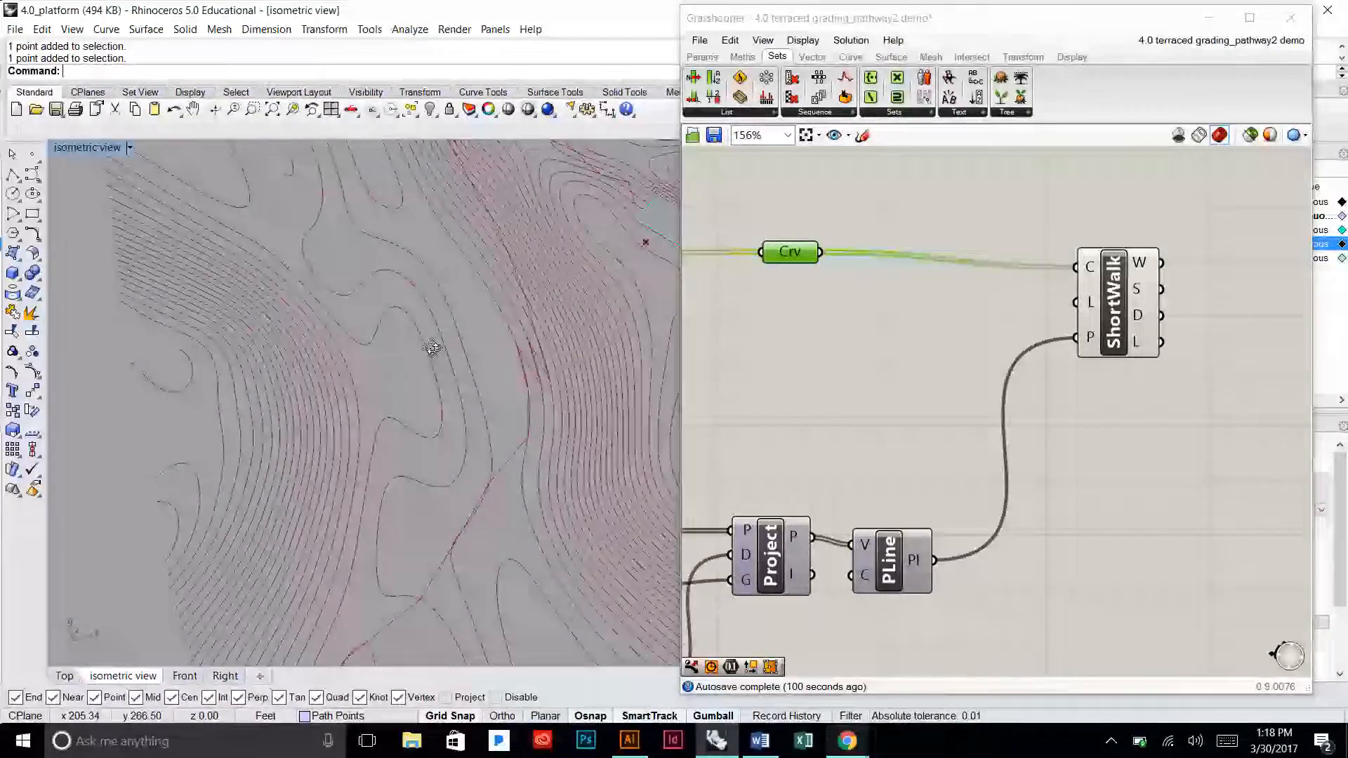
right_drag(421, 385, 457, 414)
Step: Inspect the ShortWalk component's Shortest walk (W) output and select the component to highlight its path
click(941, 313)
right_drag(935, 310, 868, 336)
scroll(869, 322, down, 3)
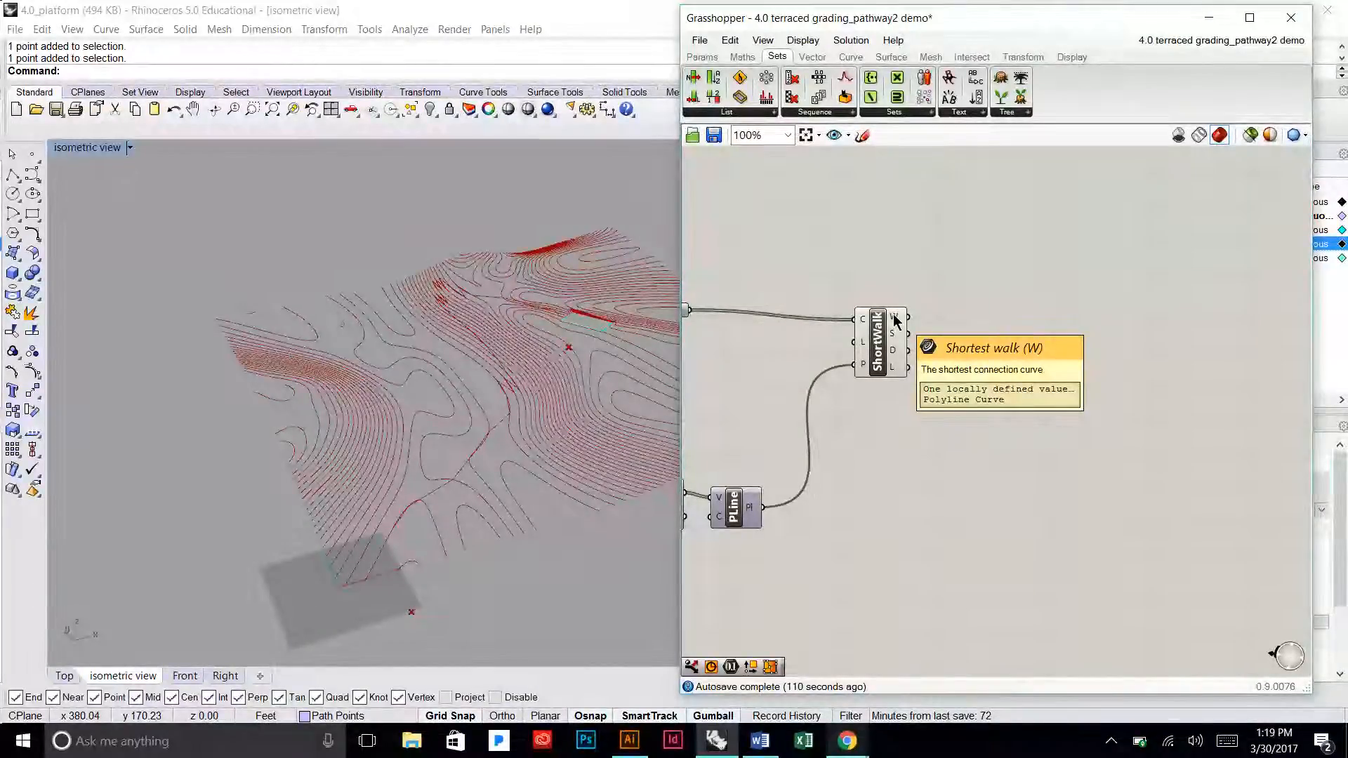
scroll(895, 322, up, 3)
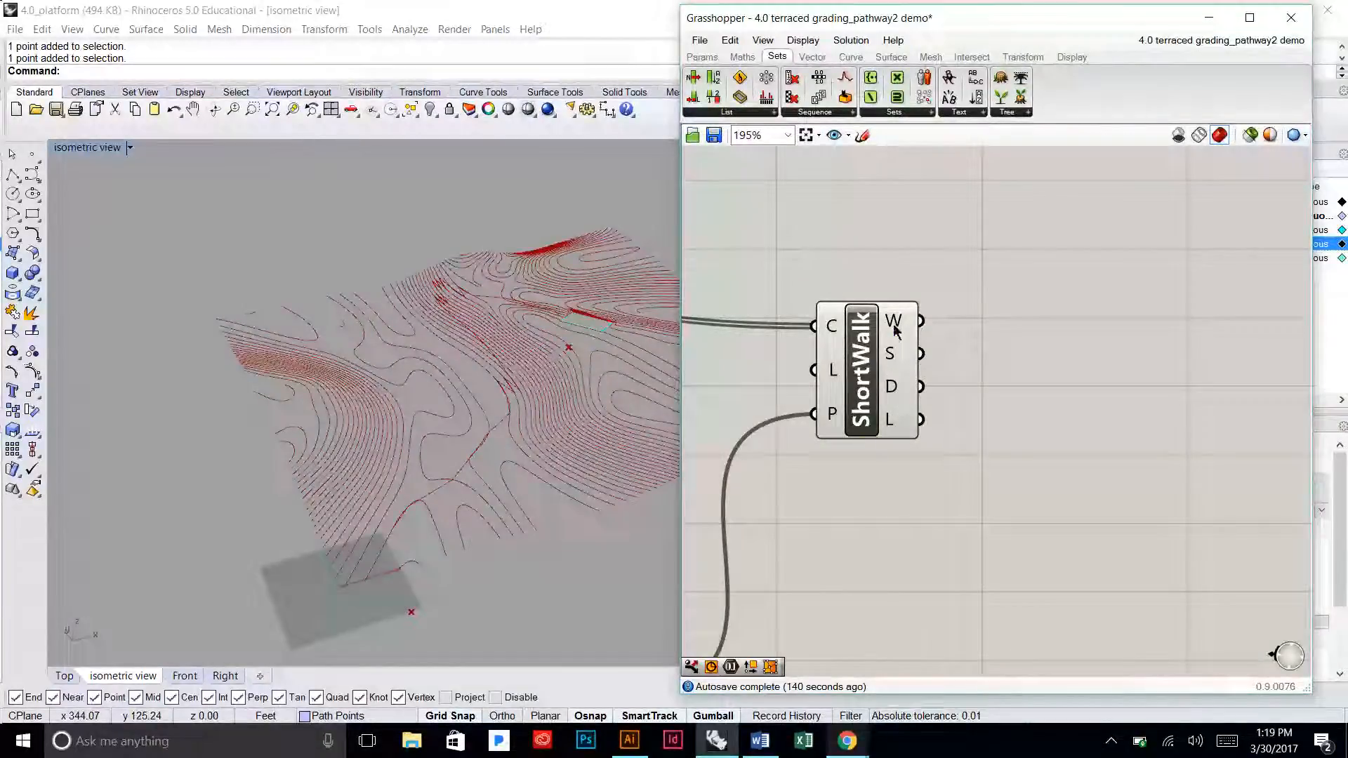
click(886, 372)
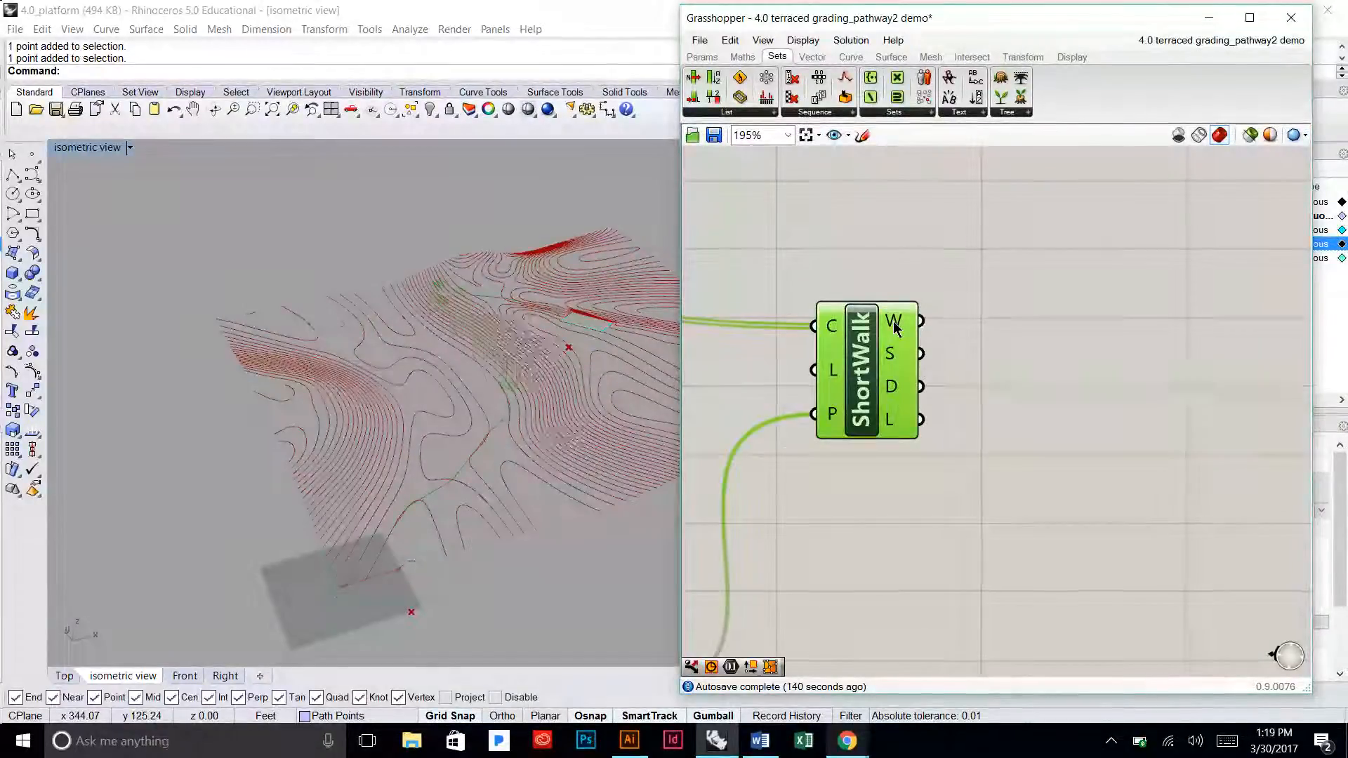
Step: Add an Explode curve component beside ShortWalk and connect ShortWalk's W output to its C input
click(850, 59)
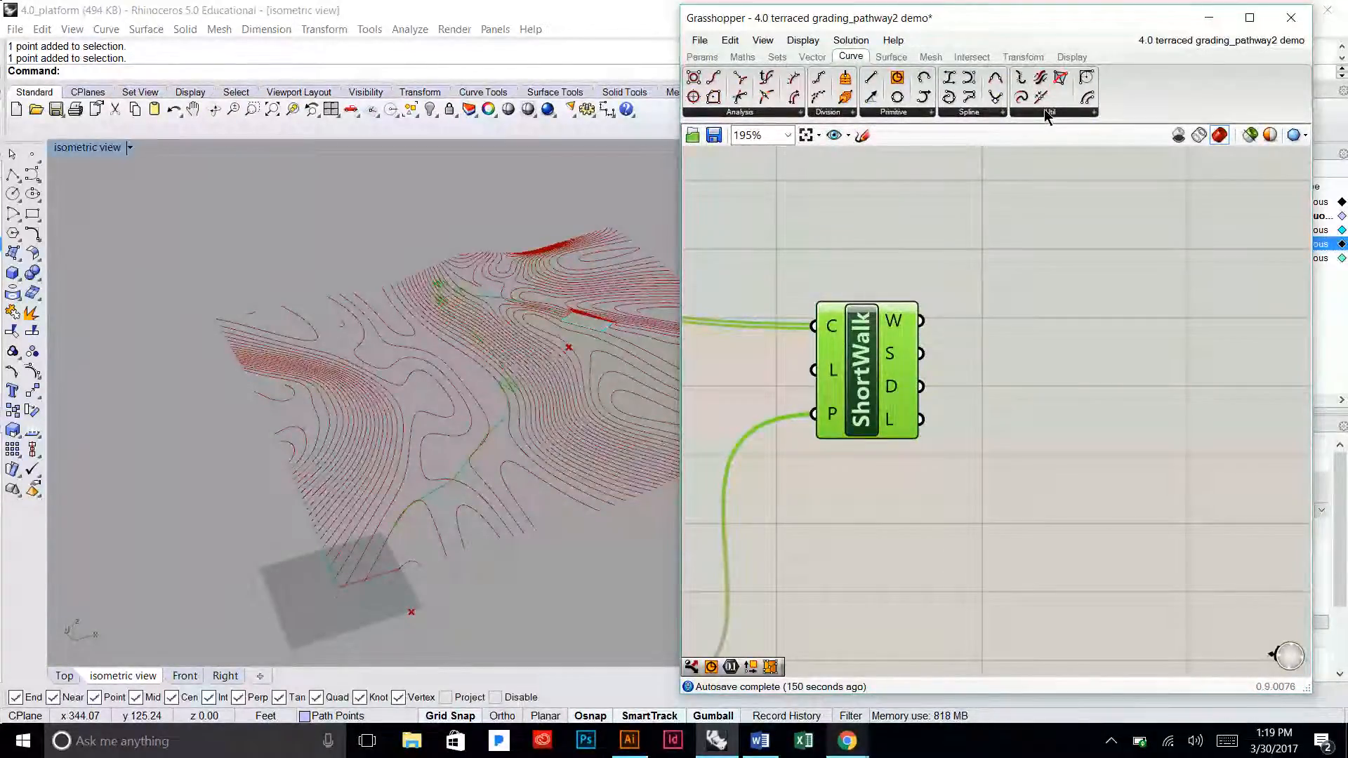
click(1067, 111)
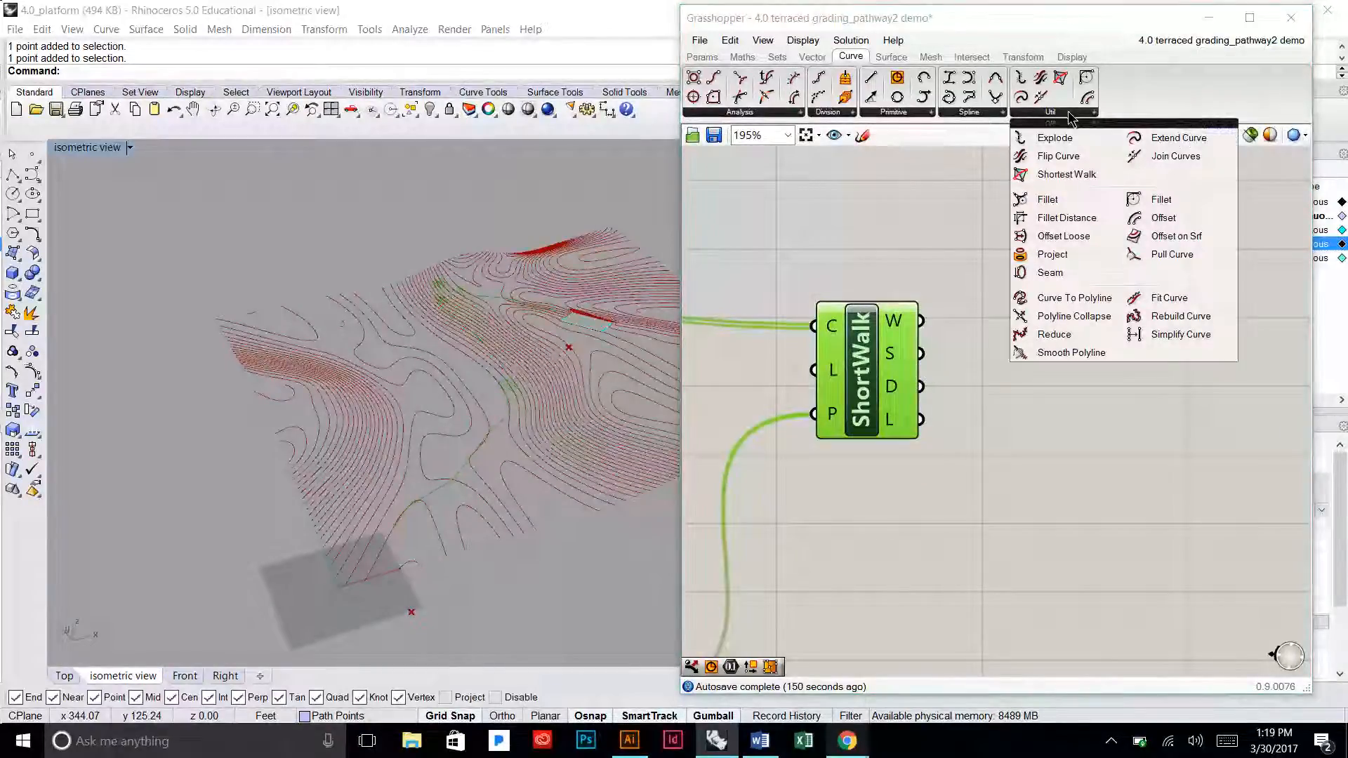
click(1052, 138)
click(1131, 288)
drag(924, 321, 1108, 326)
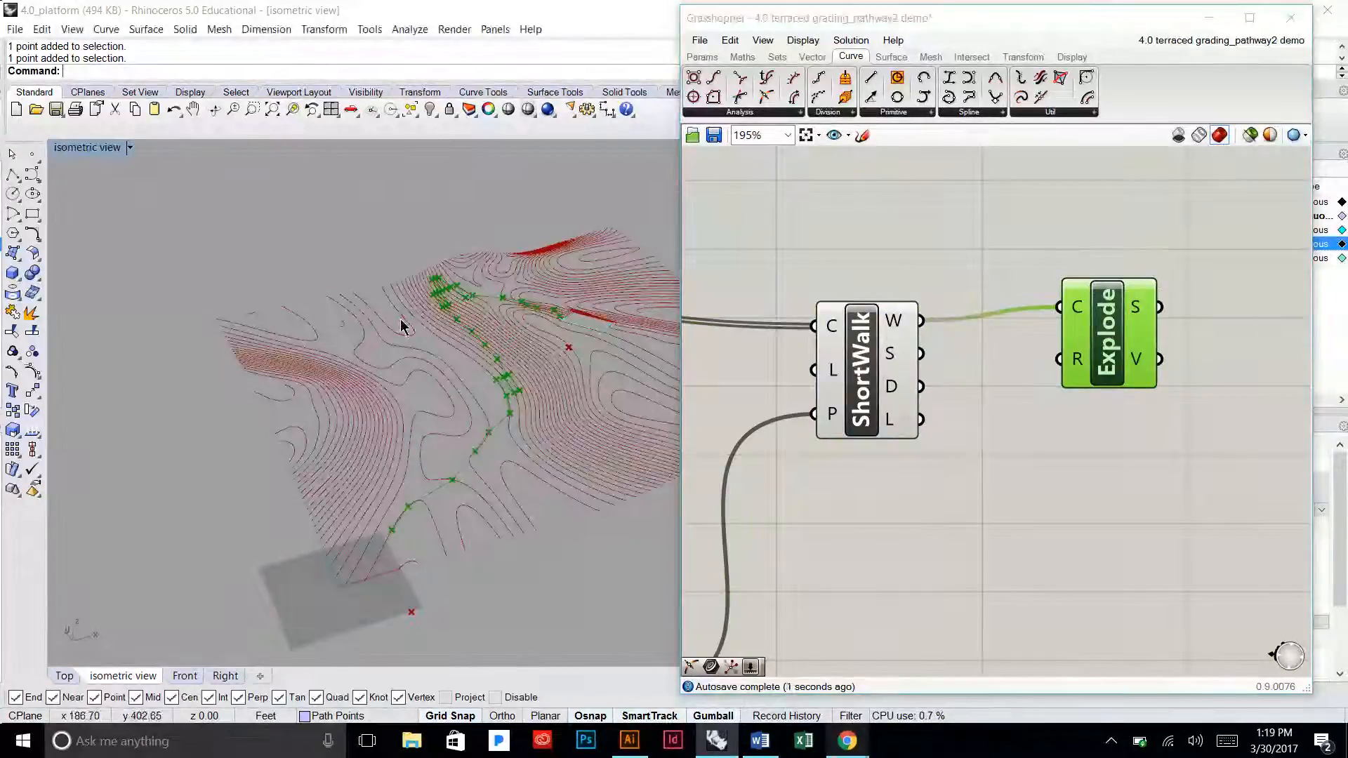
Step: Check the exploded path's vertices in the isometric view and turn off the Explode component's preview
scroll(403, 327, up, 5)
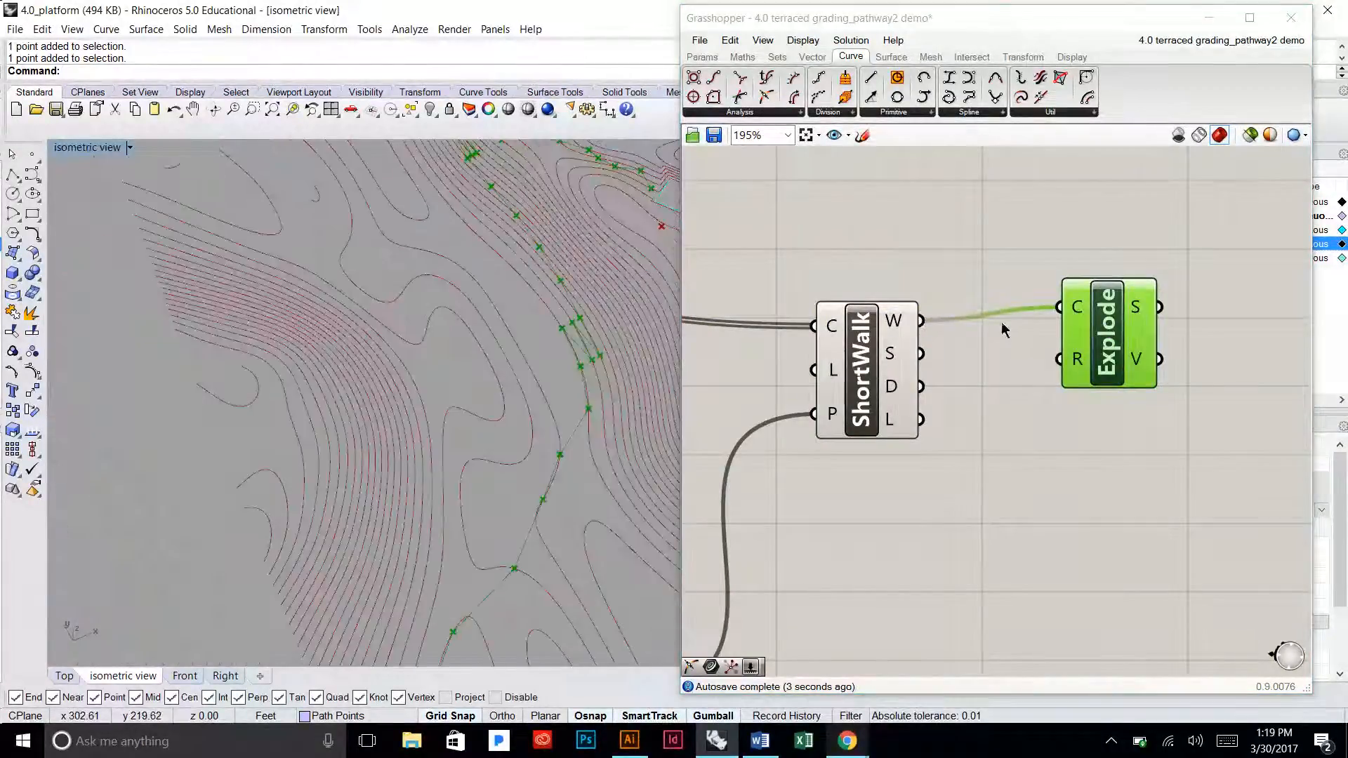
right_click(1118, 330)
click(1158, 355)
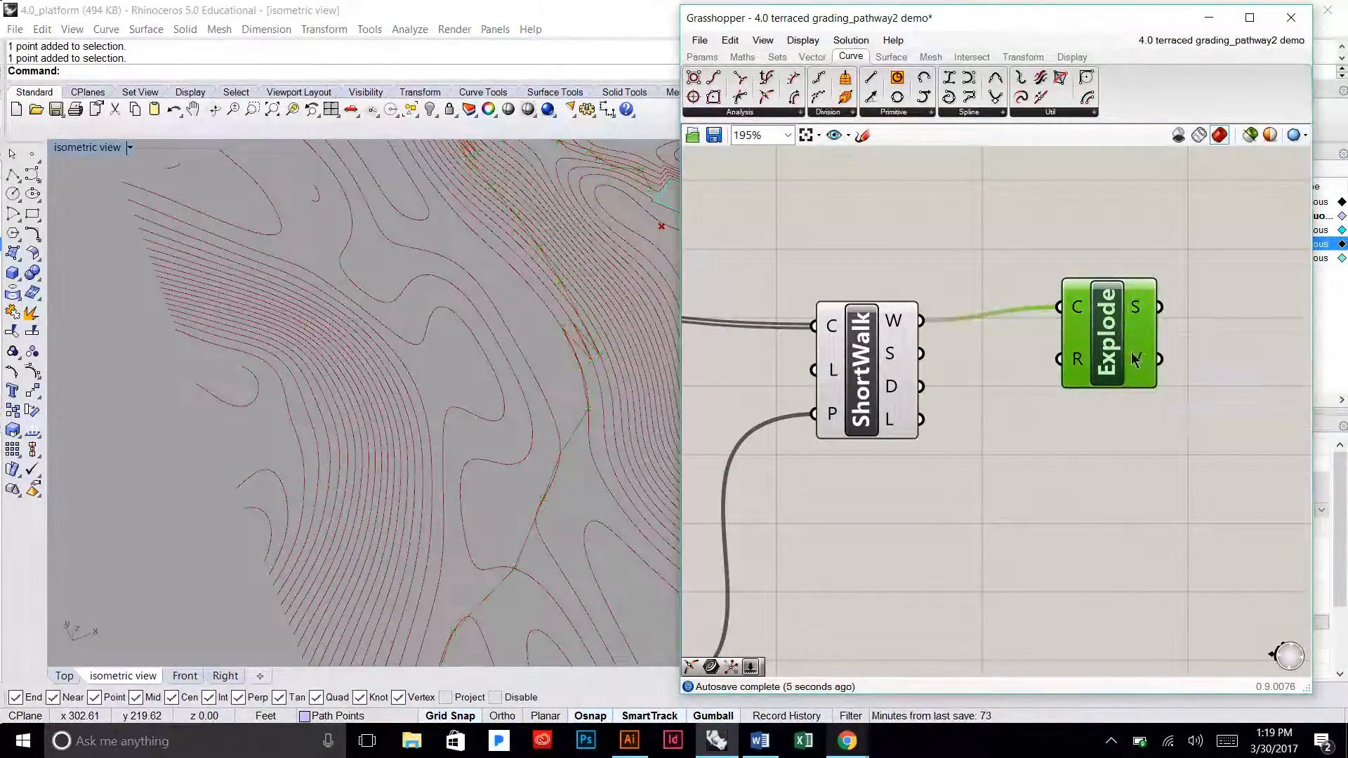
Step: Go back to the slope calculation, examine the Slope % component's connections and reposition the Negative component beside its S output
scroll(974, 410, down, 3)
click(996, 389)
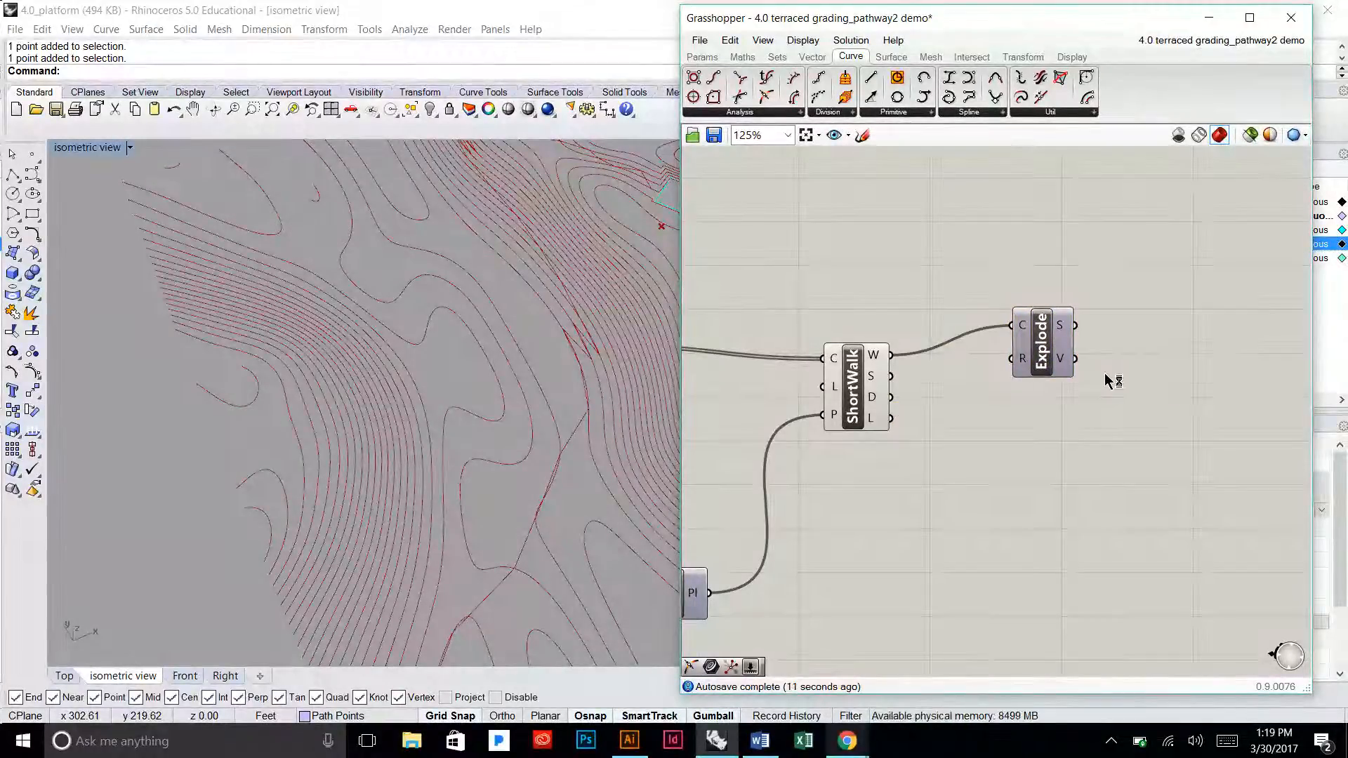
scroll(943, 385, down, 2)
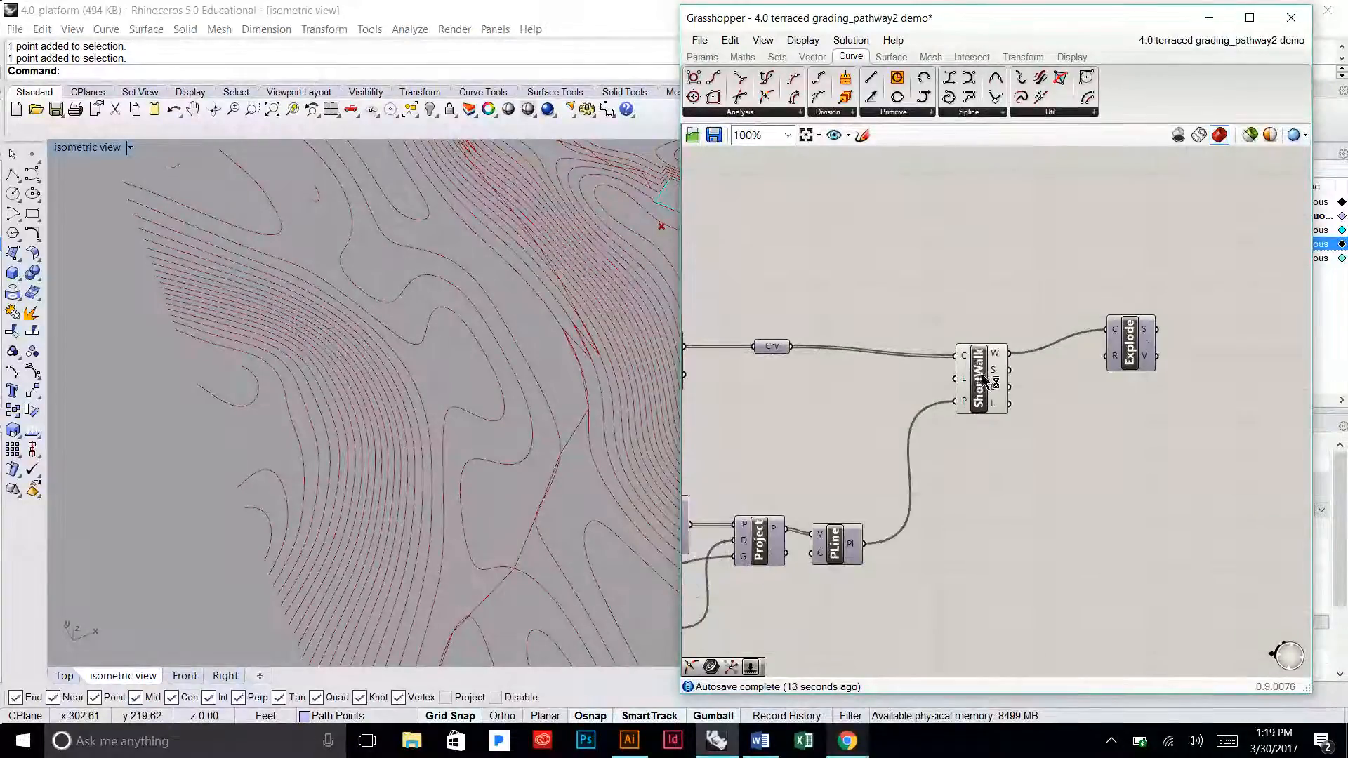
right_drag(728, 366, 911, 357)
right_drag(694, 370, 918, 356)
right_drag(756, 366, 859, 362)
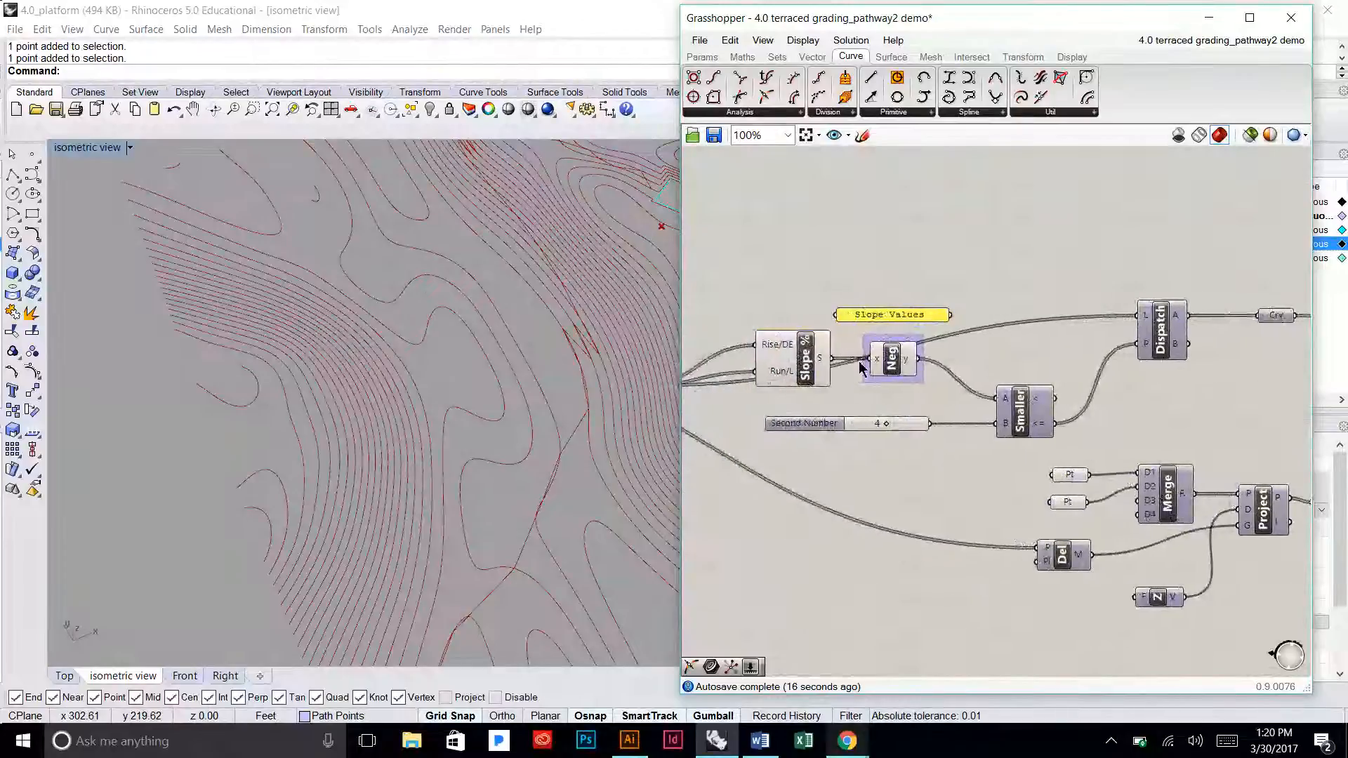
click(892, 358)
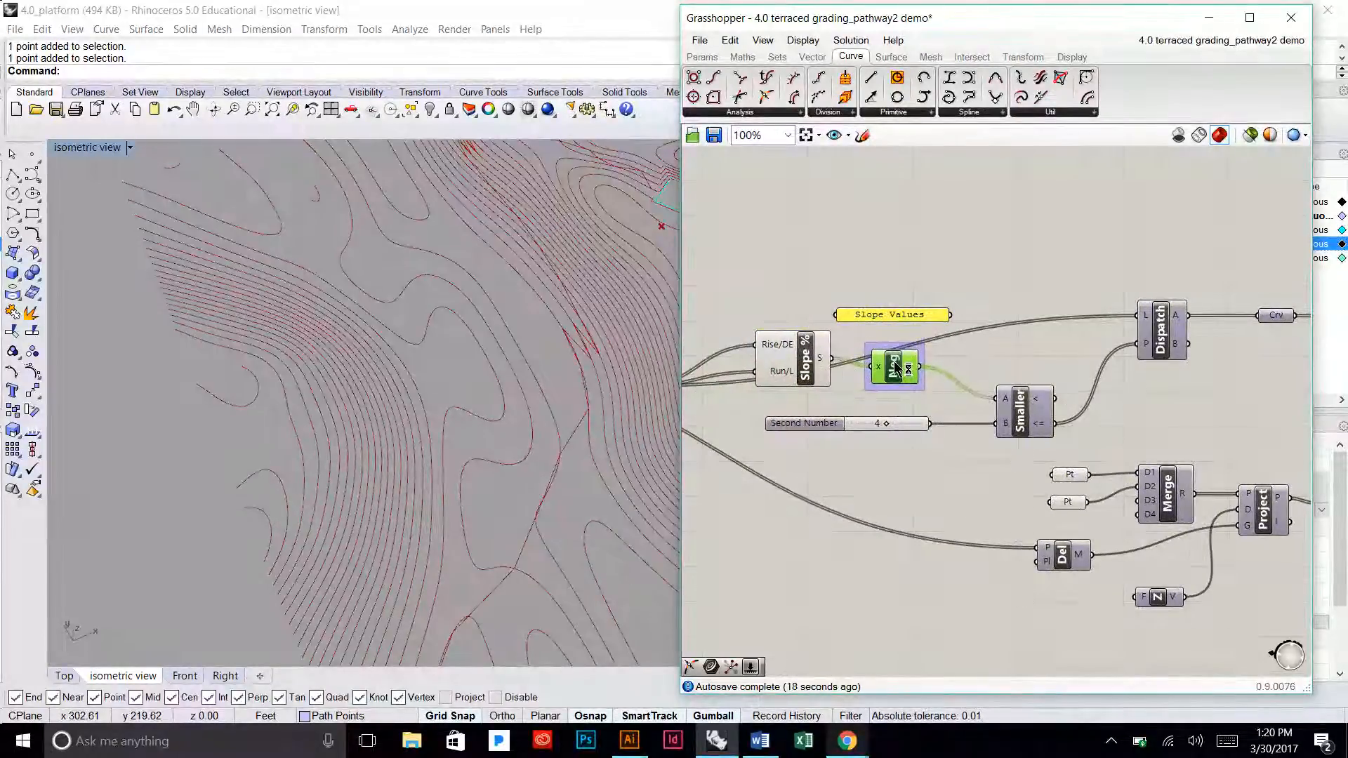
scroll(892, 364, up, 3)
right_drag(786, 343, 868, 354)
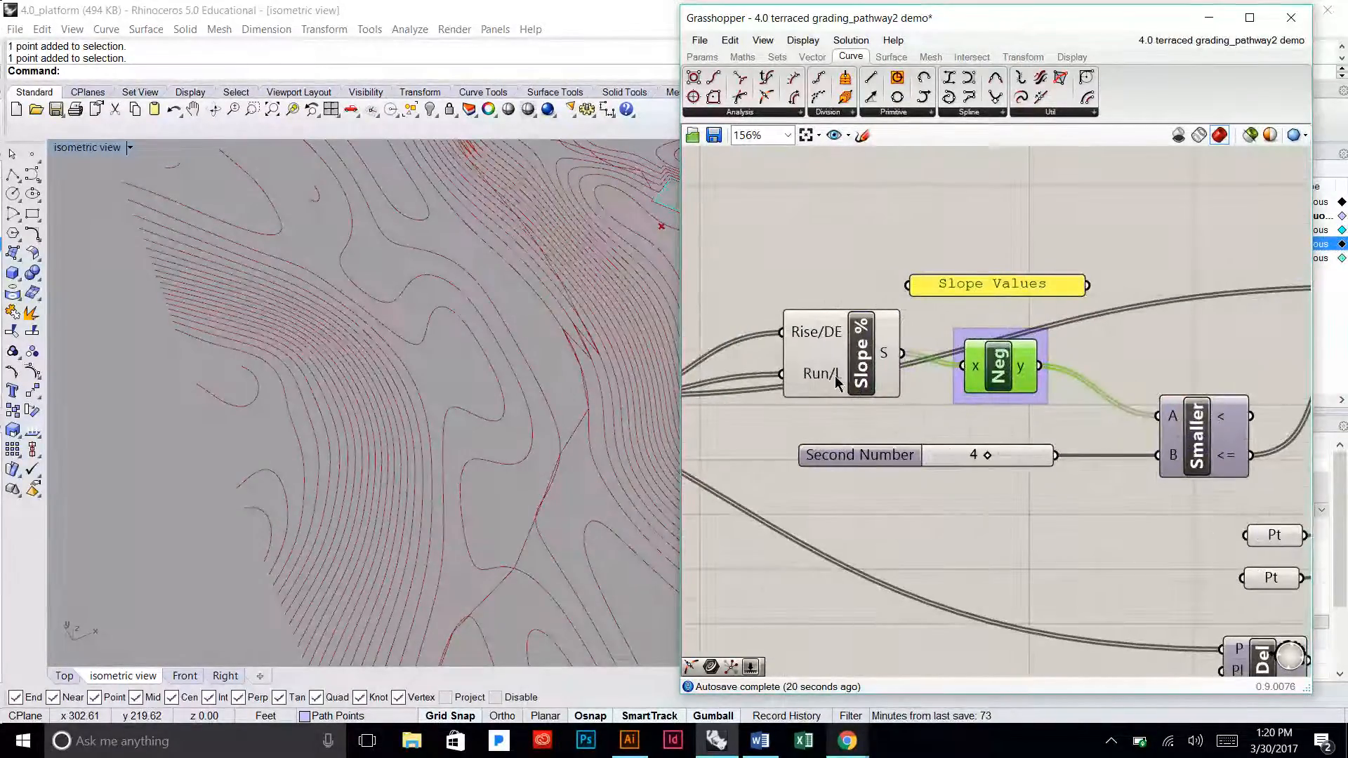
right_drag(998, 366, 911, 355)
drag(911, 355, 906, 344)
click(1040, 341)
Step: Move the Smaller Than component and its Second Number slider closer to the Negative component
scroll(1039, 340, down, 3)
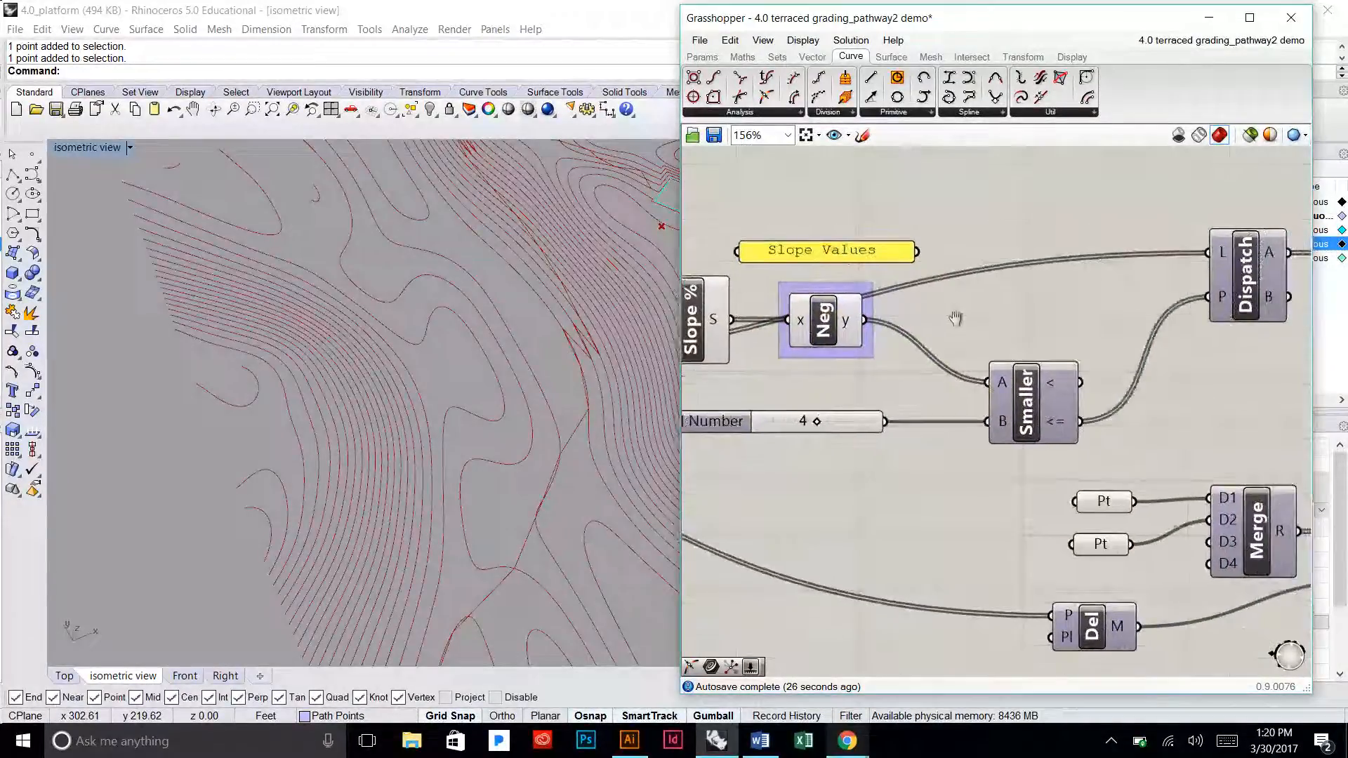
drag(995, 368, 980, 335)
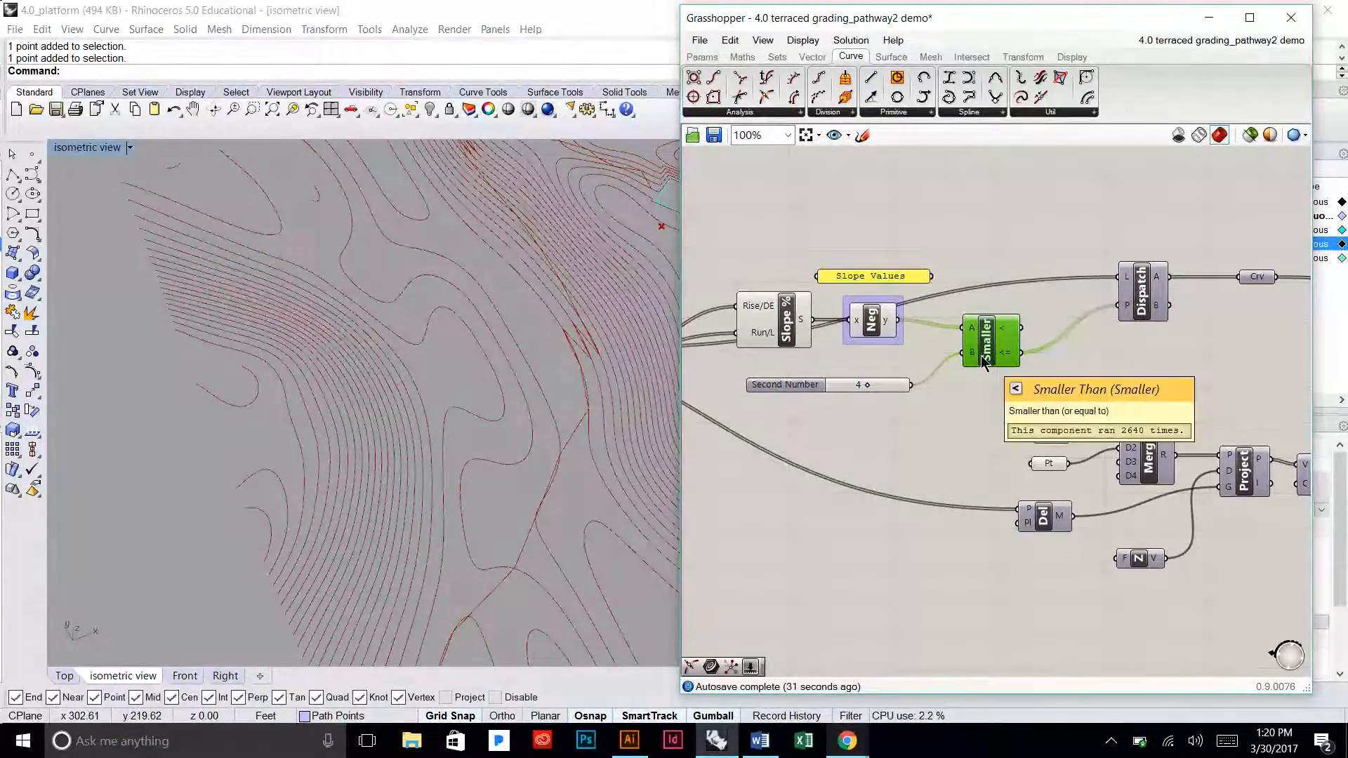
drag(903, 386, 904, 365)
click(1081, 367)
right_drag(1080, 361, 1044, 346)
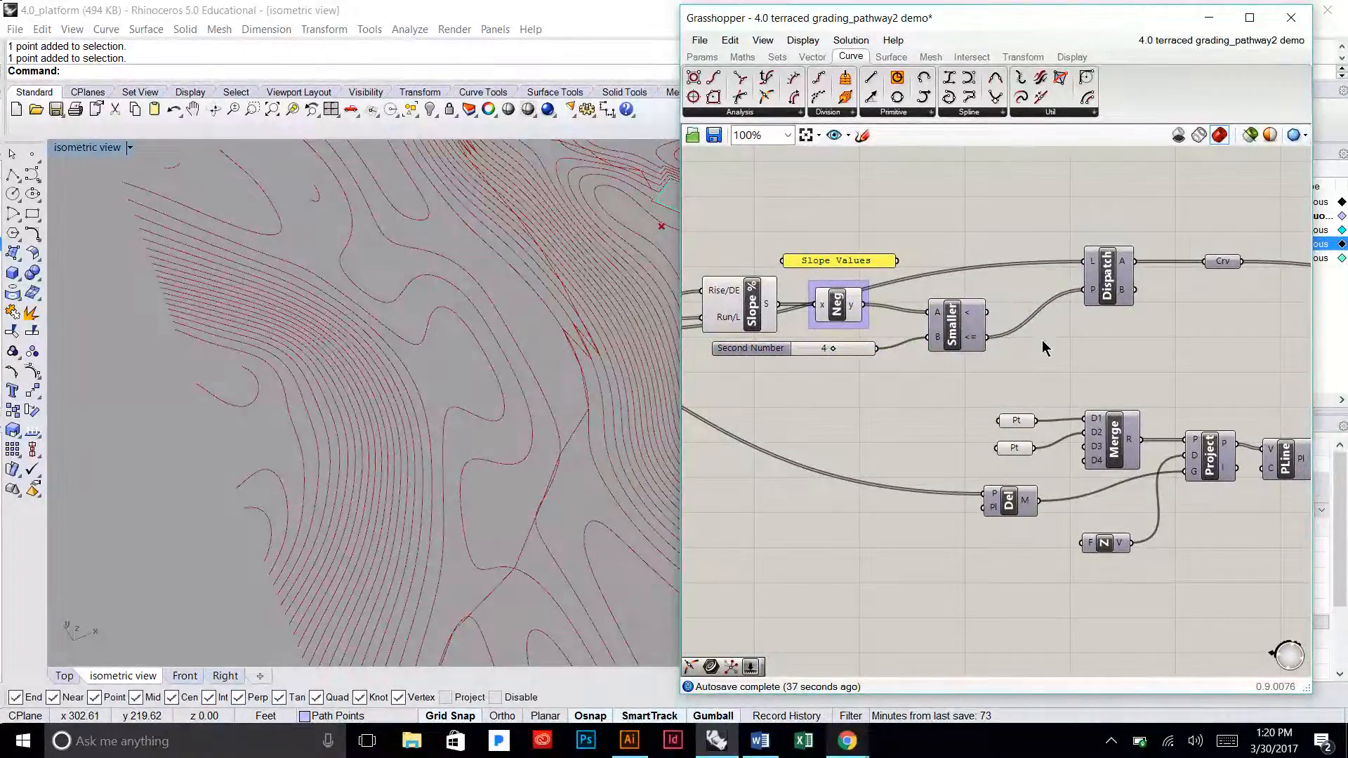
Step: Add a second Dispatch component below the existing Dispatch that feeds the curve parameter
click(778, 57)
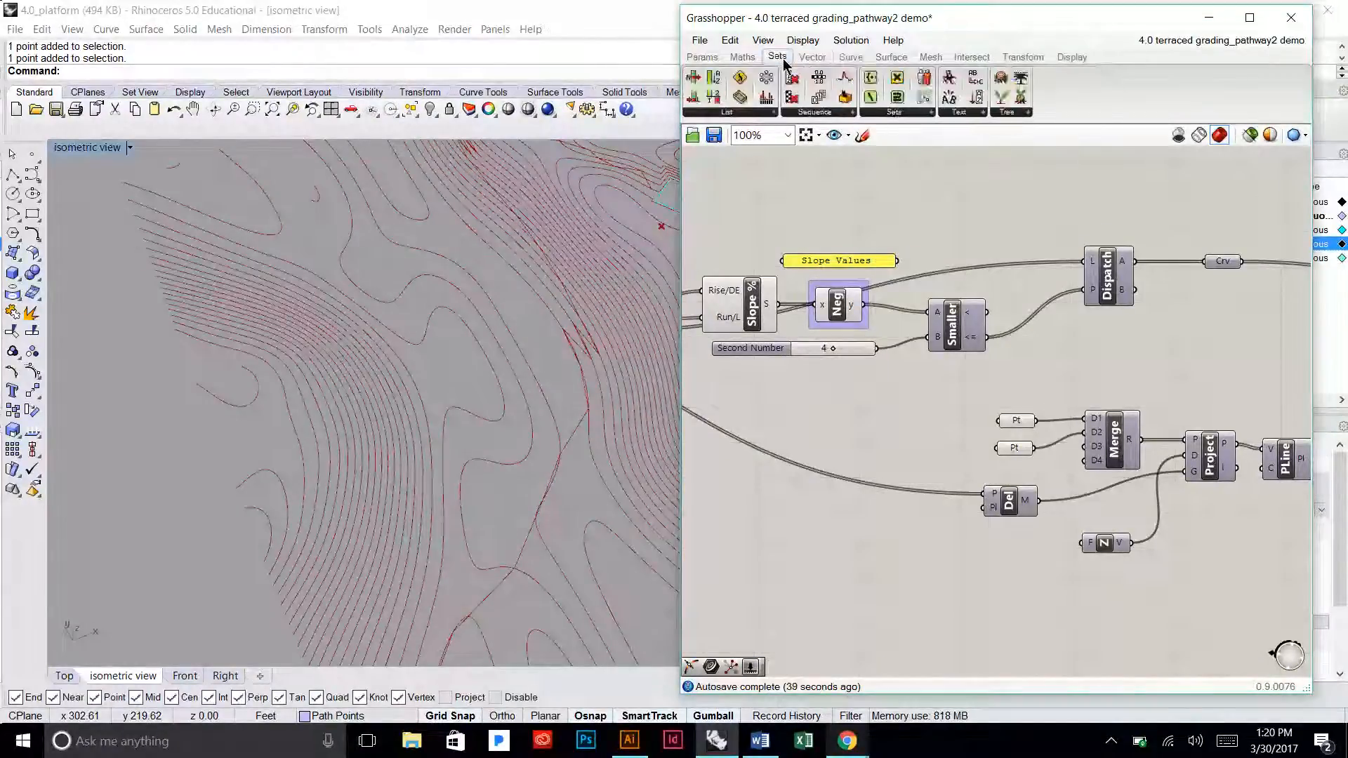
click(762, 113)
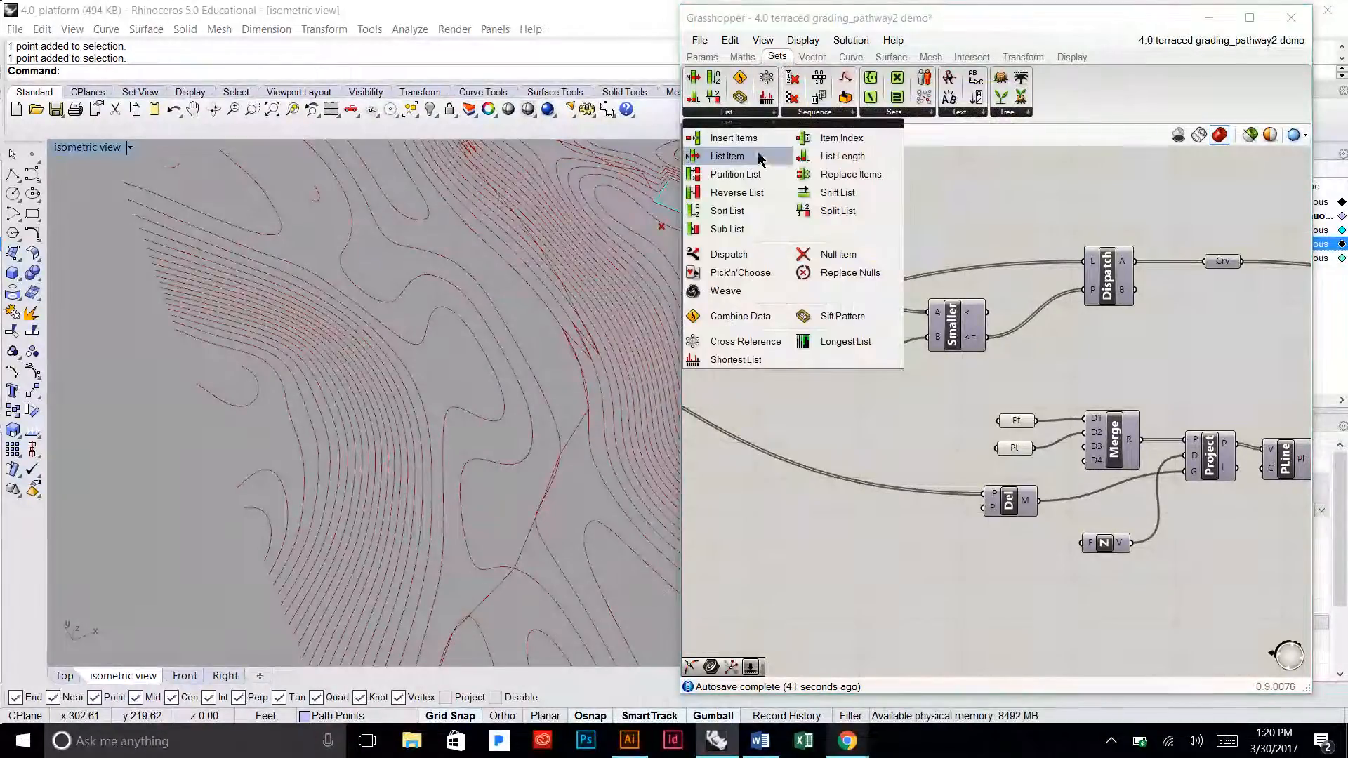
click(773, 255)
click(1089, 361)
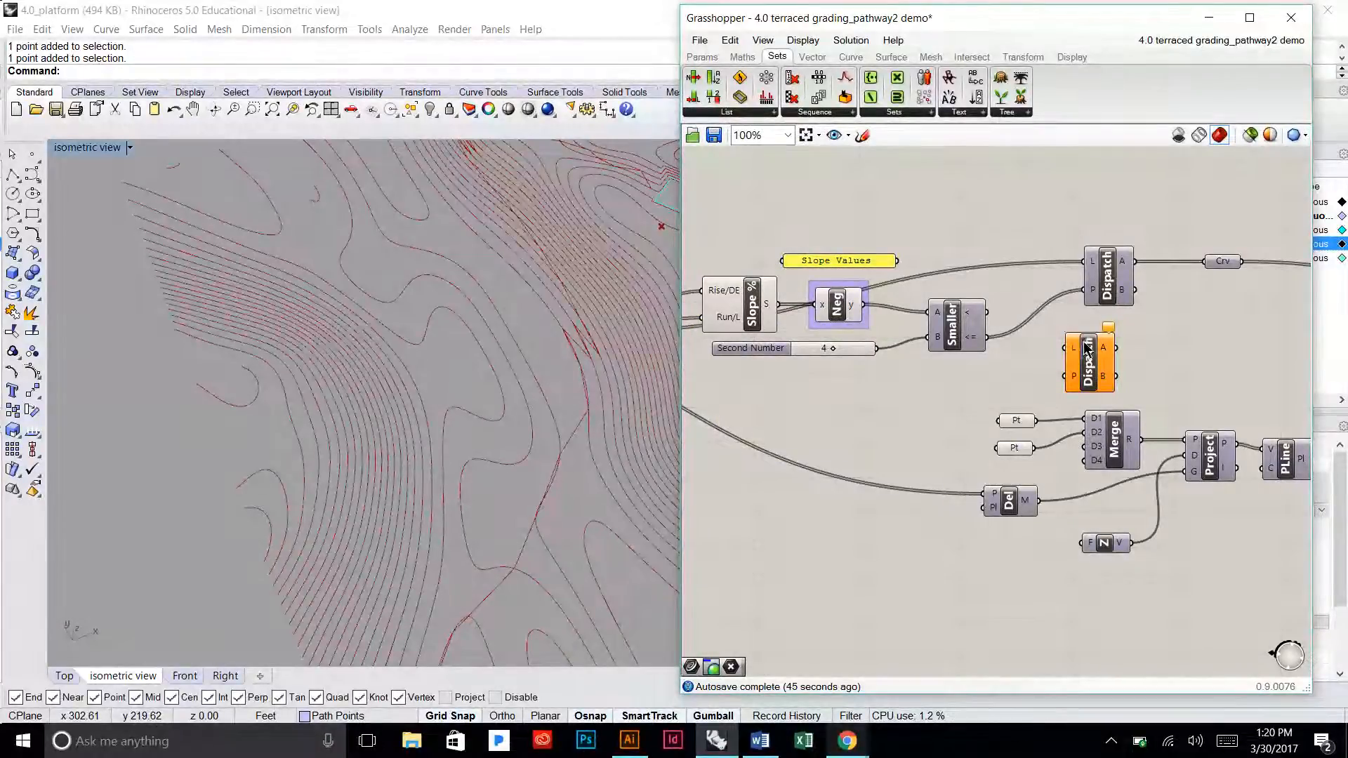
Step: Trace the slope values from Slope % through Negative into Smaller Than and inspect its <= output
scroll(967, 322, up, 3)
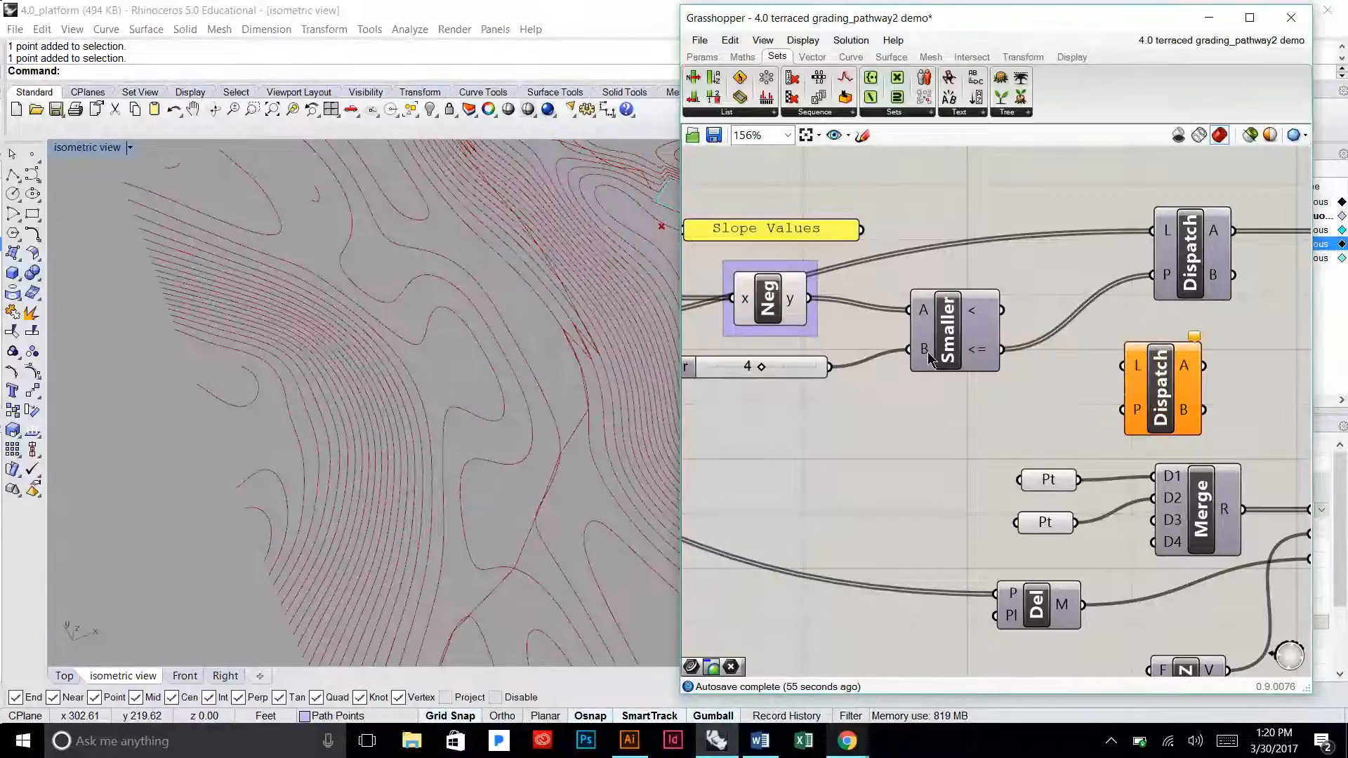
right_drag(810, 309, 823, 308)
right_drag(1106, 313, 1111, 312)
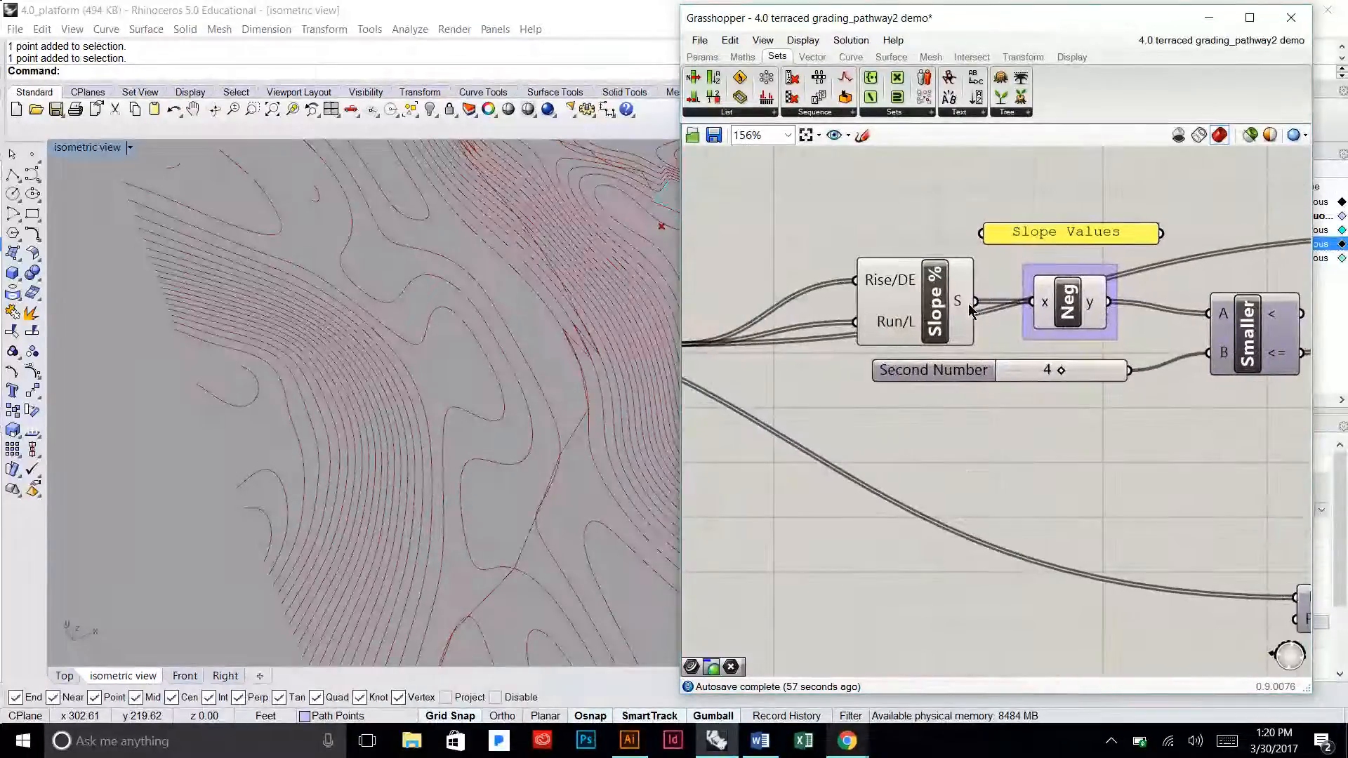
right_drag(1195, 323, 941, 304)
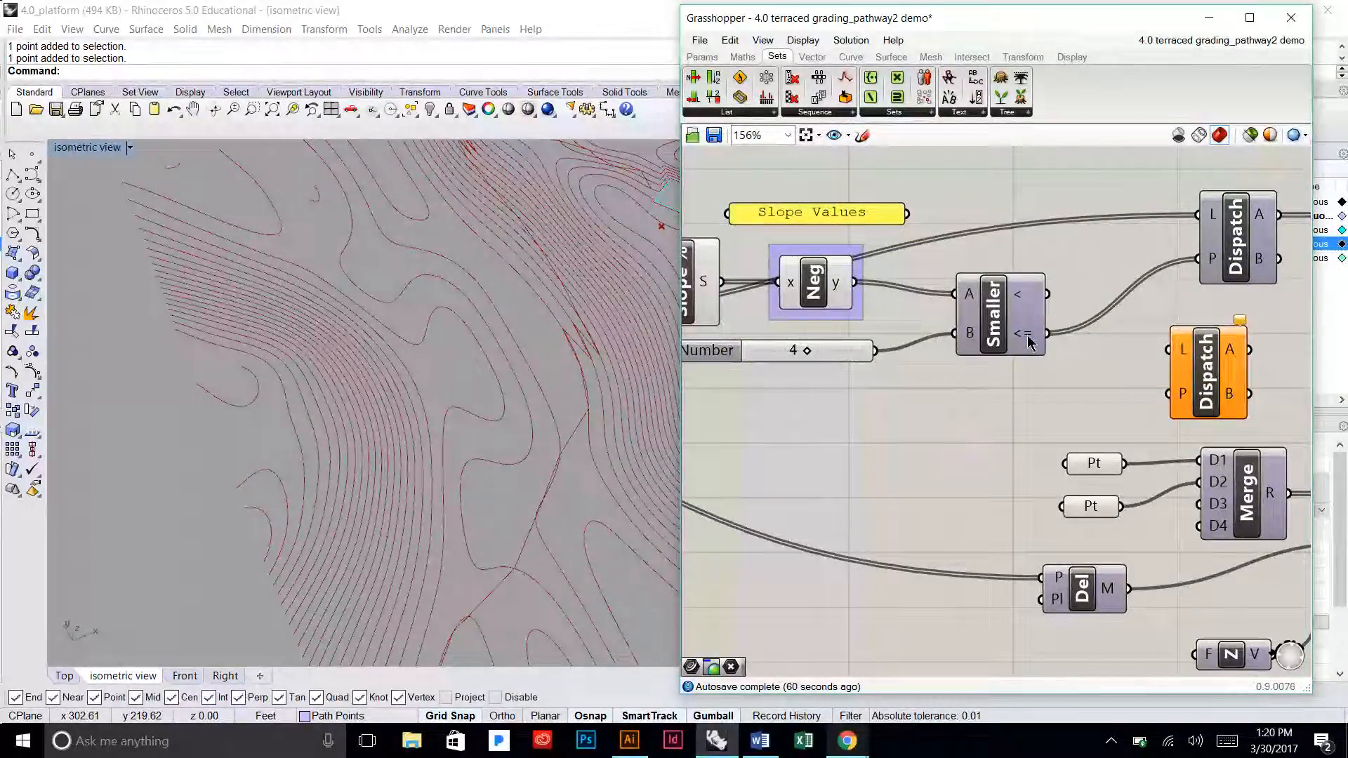
right_drag(1029, 336, 983, 336)
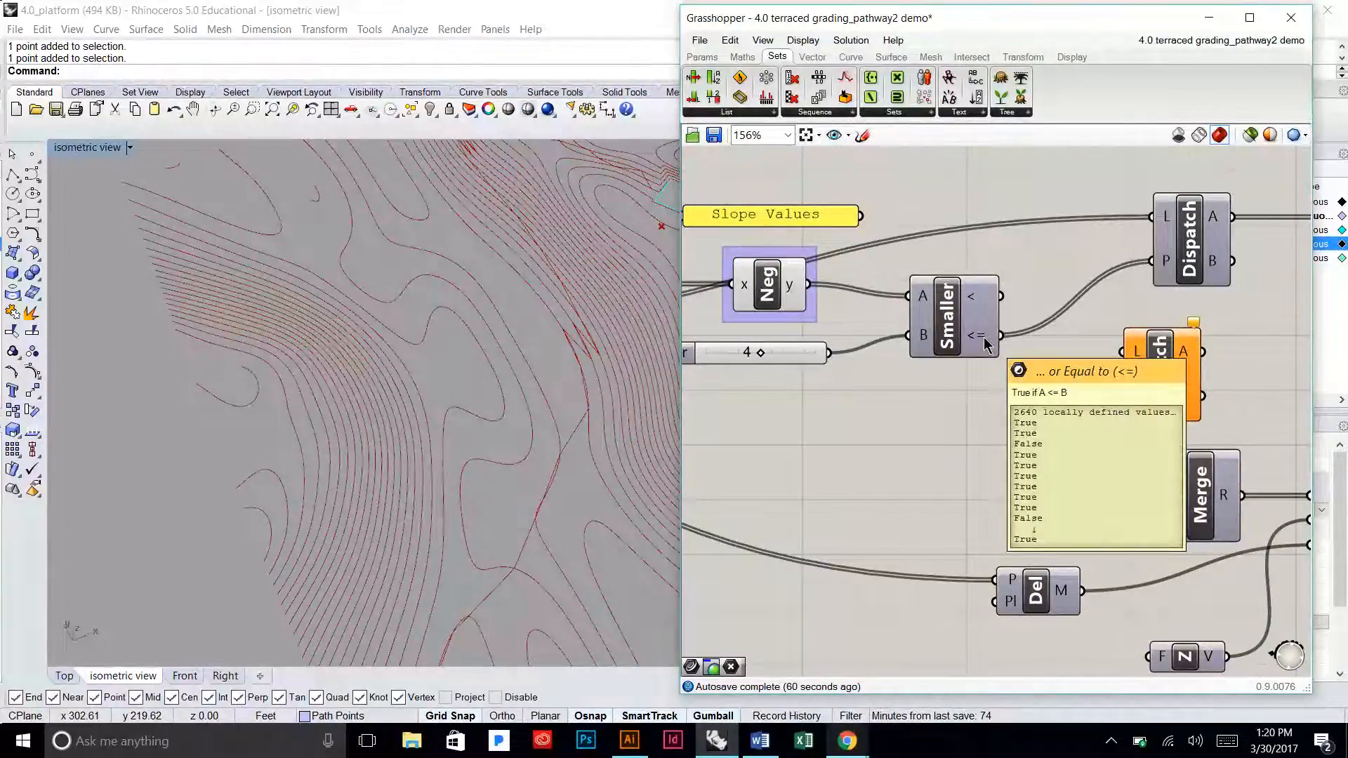
mouse_move(983, 336)
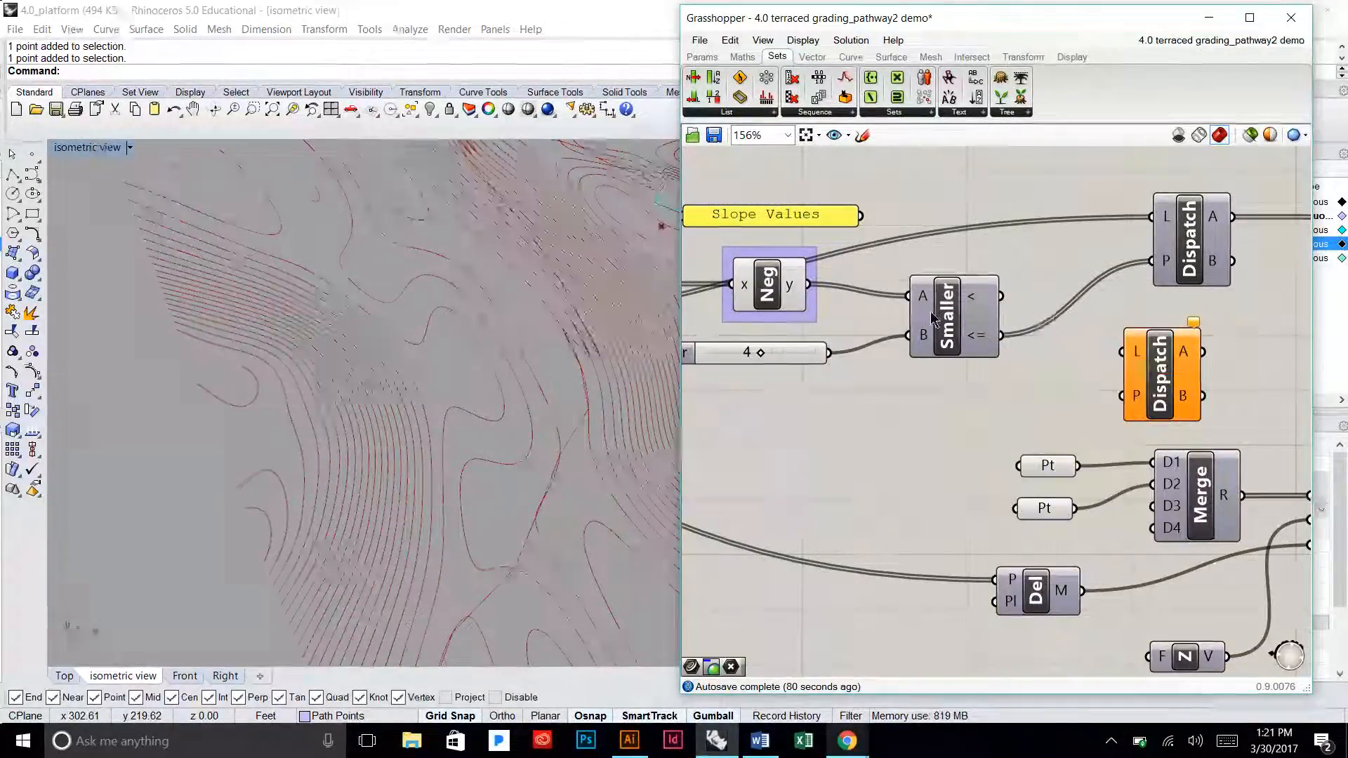
Step: Align the new Dispatch under the existing one and connect Smaller Than's <= output to its P input
drag(1137, 394, 1166, 372)
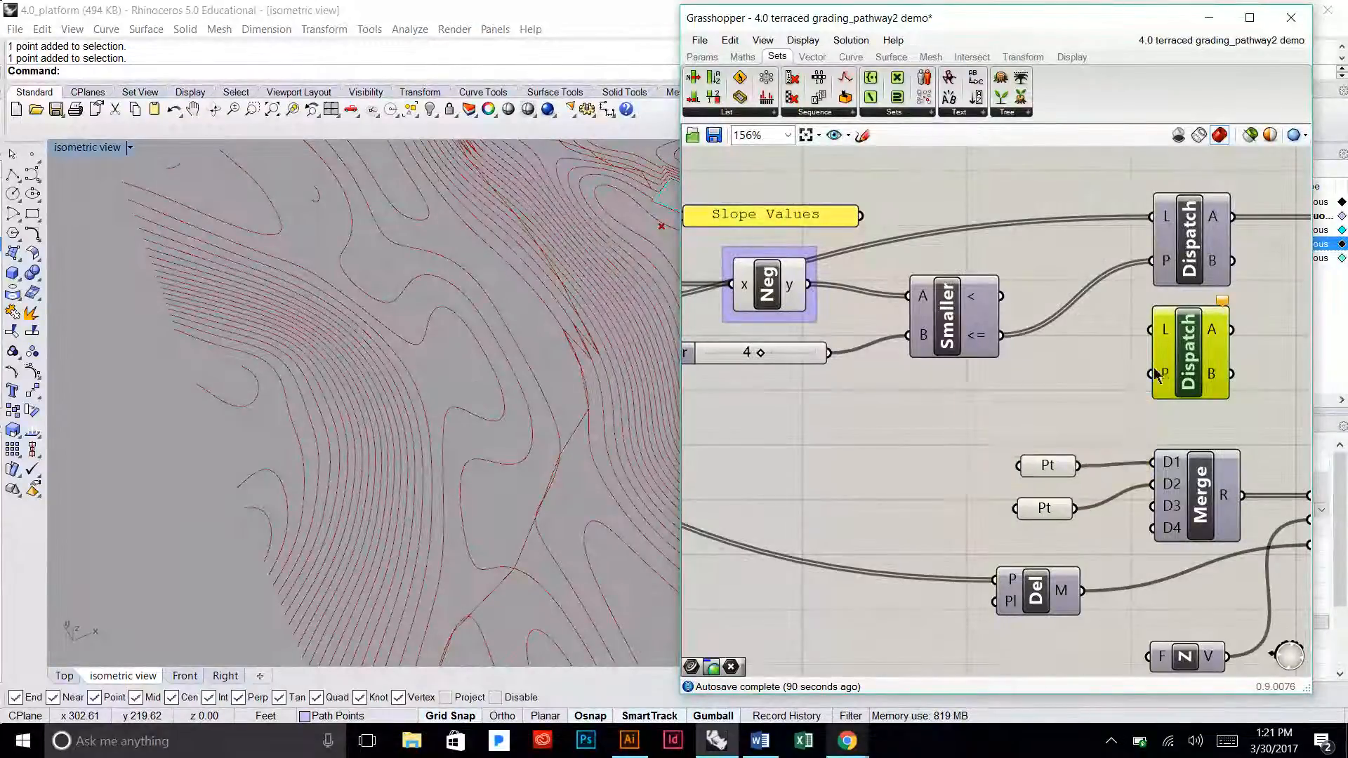
click(999, 340)
drag(1001, 337, 1151, 373)
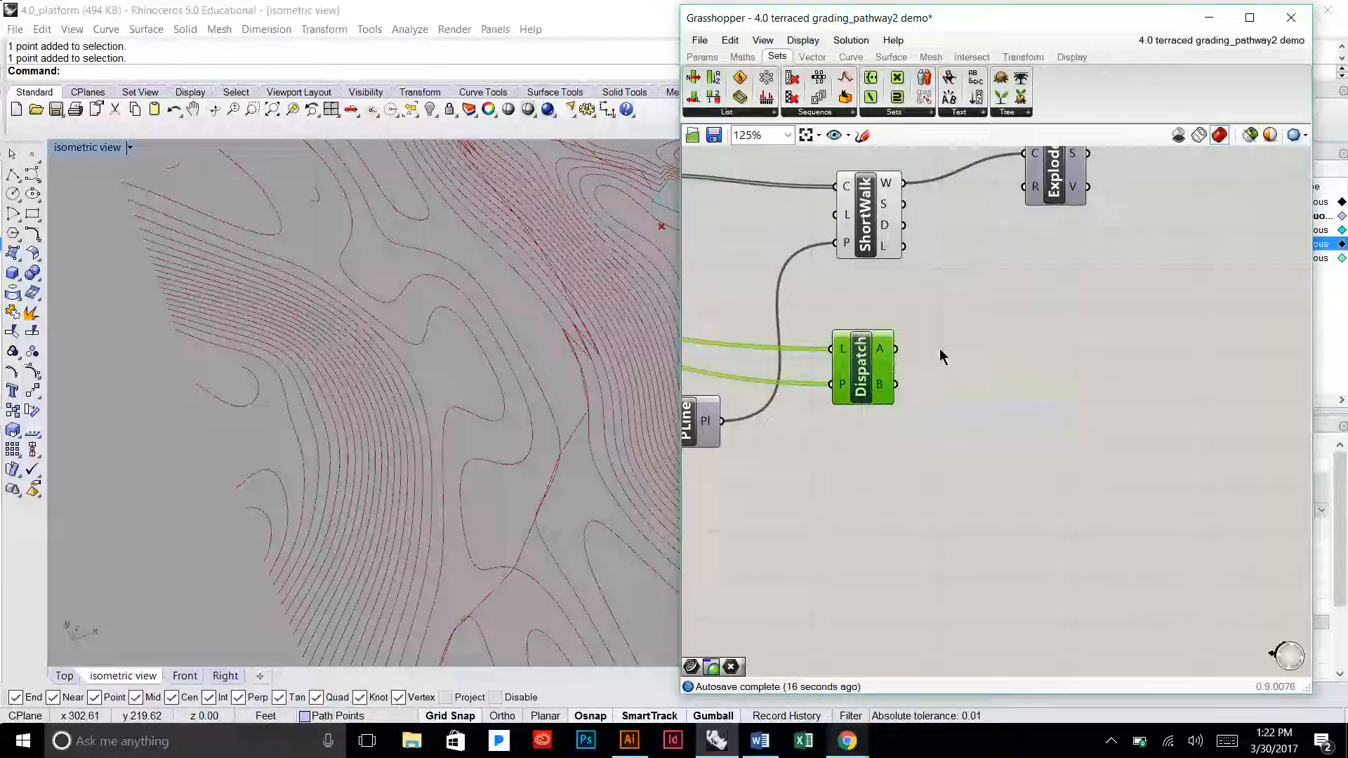
click(941, 351)
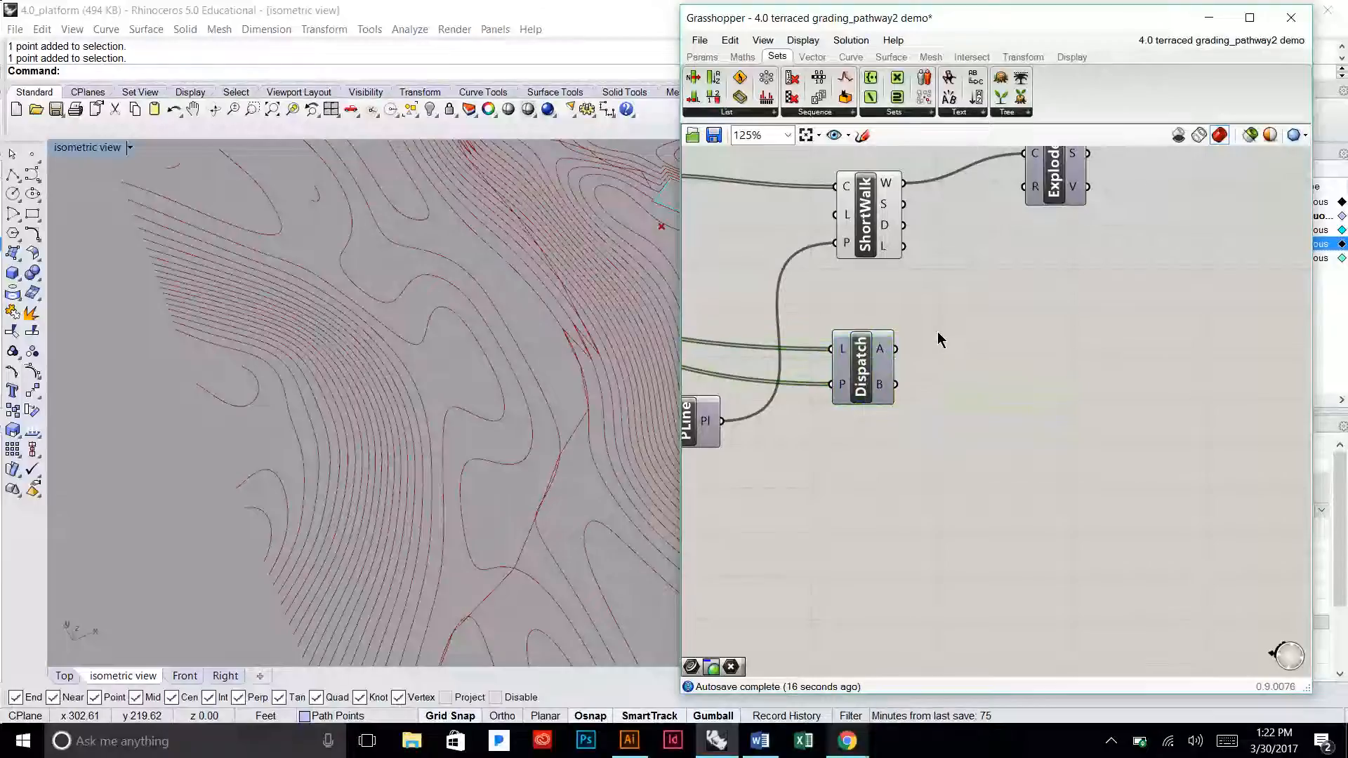
Step: Inspect ShortWalk's Succession (S) output, the new Dispatch's A output and the List Item's i output
mouse_move(883, 210)
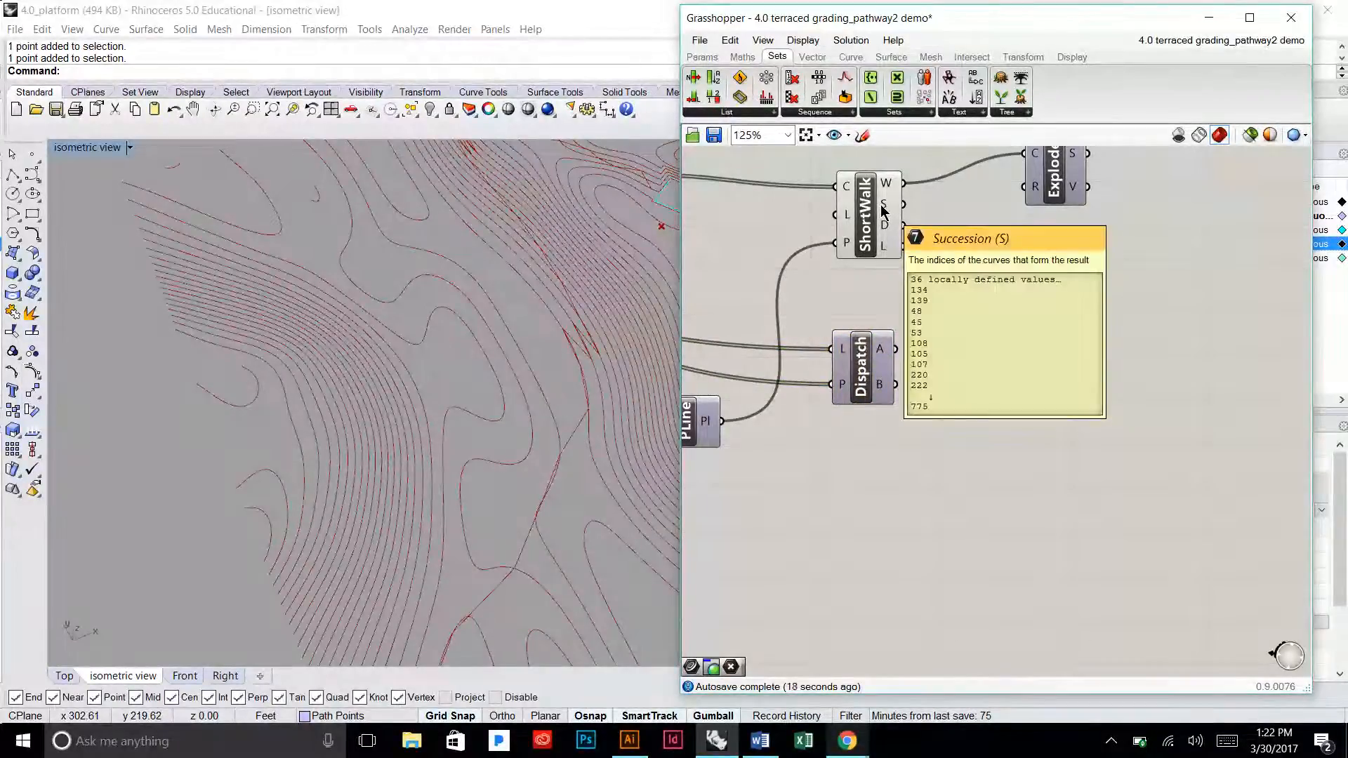
right_drag(883, 211, 883, 242)
mouse_move(883, 243)
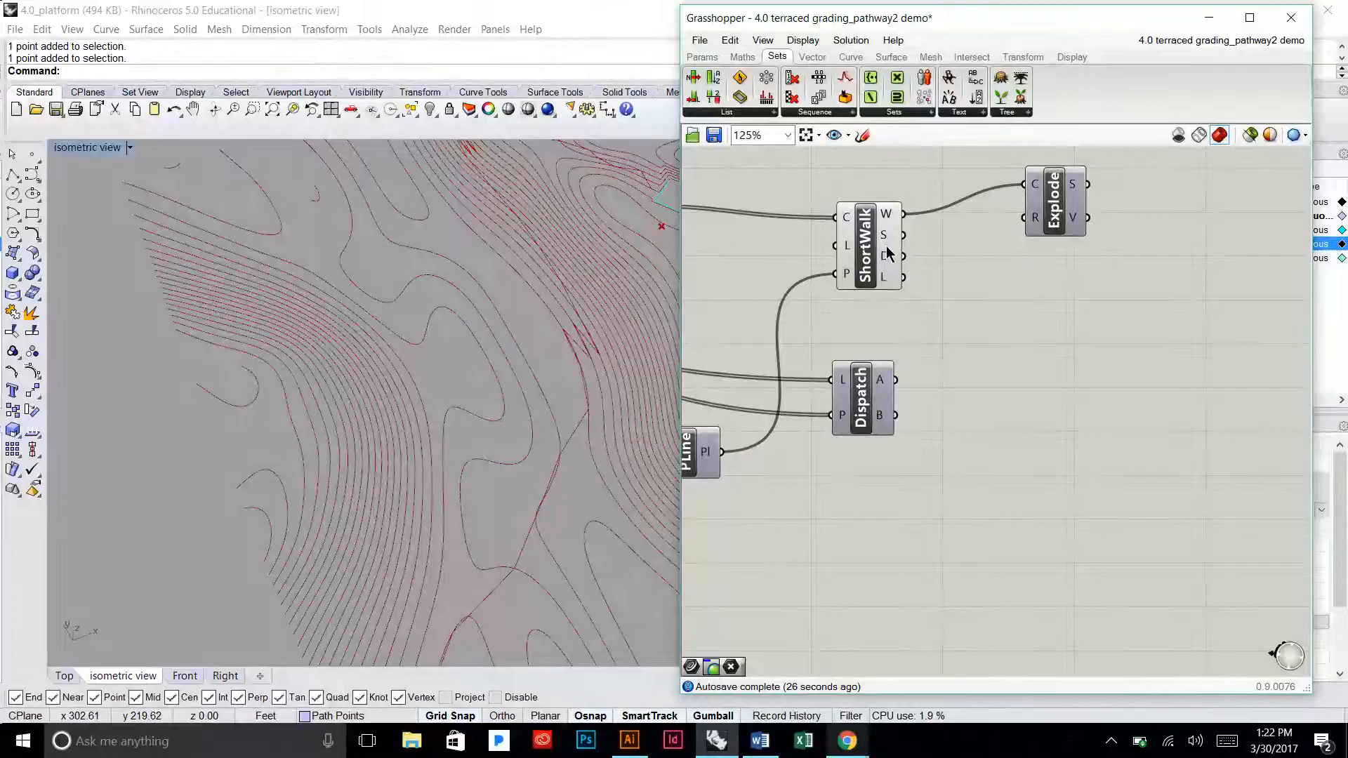
mouse_move(881, 386)
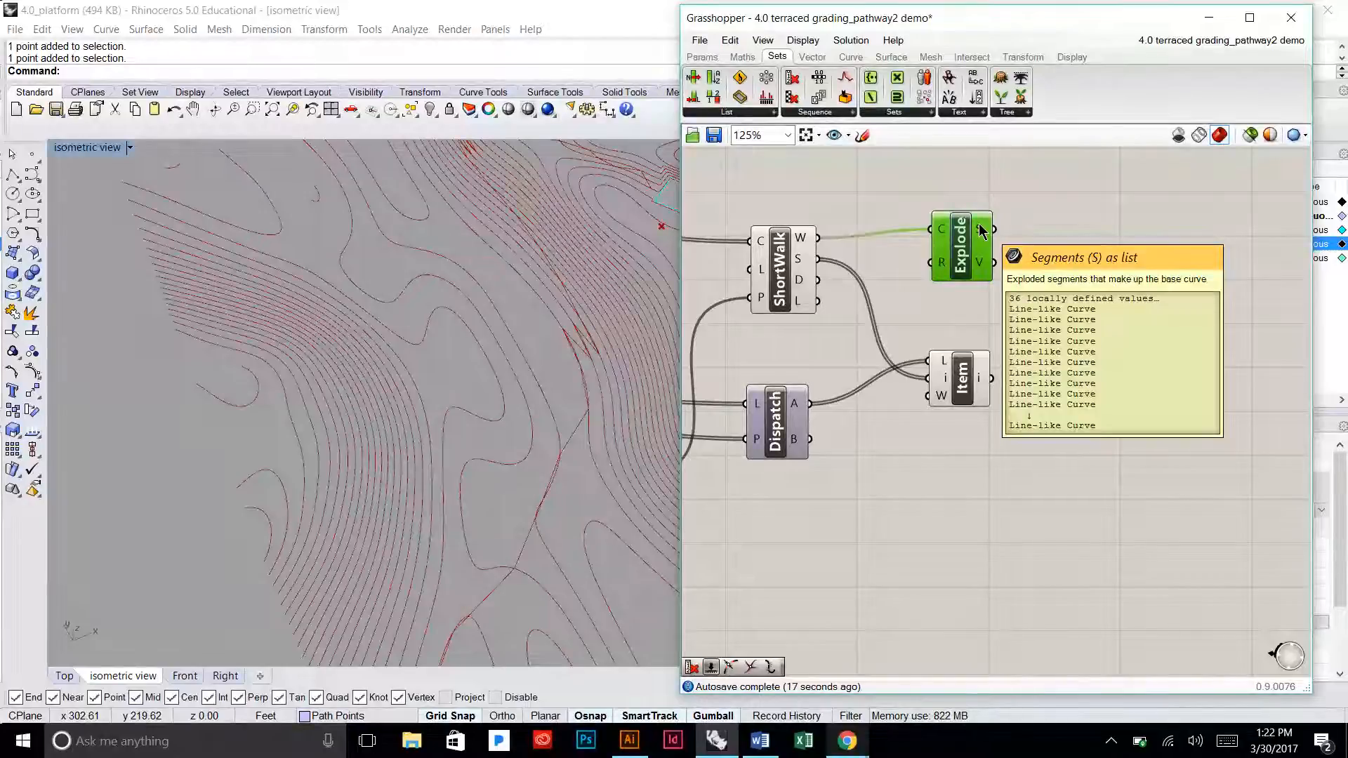
mouse_move(981, 385)
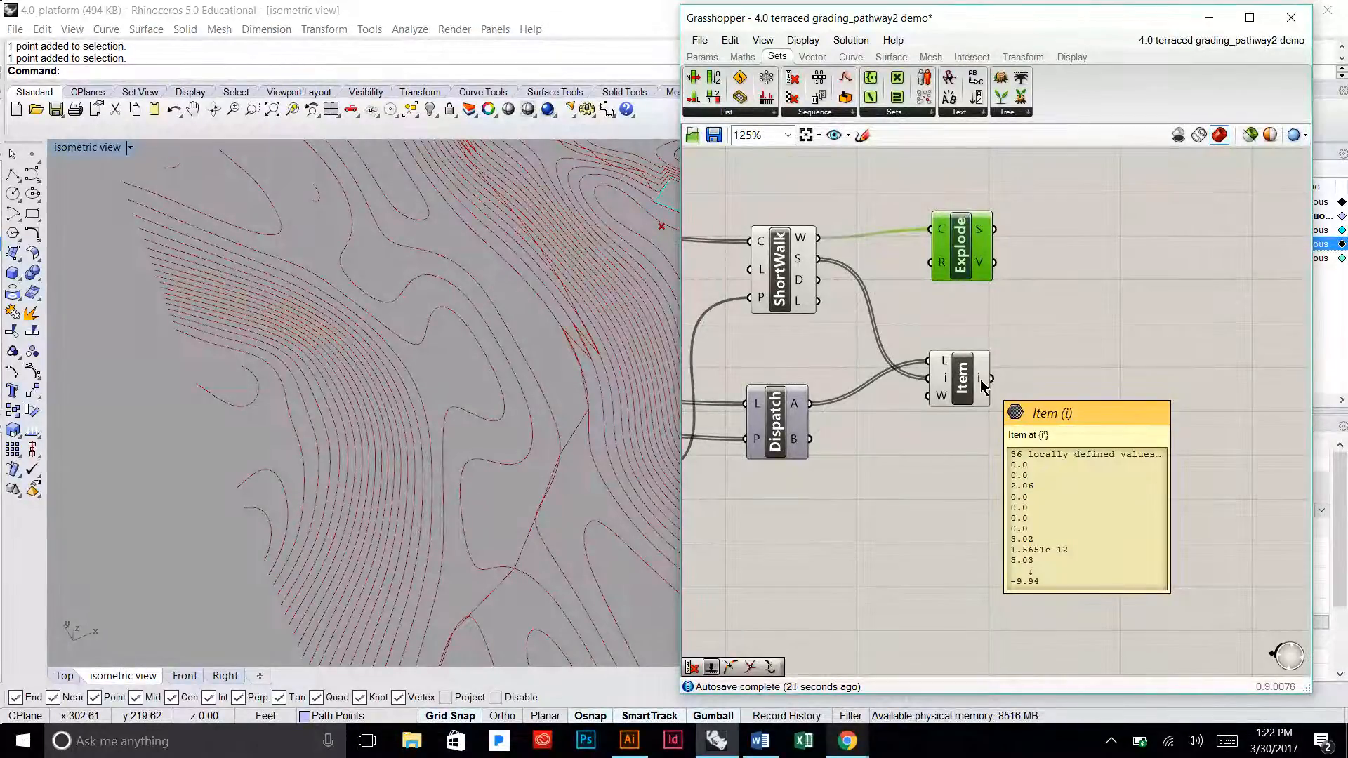
Step: Add a Bounds component beside the List Item and connect the List Item's i output to its N input
click(722, 113)
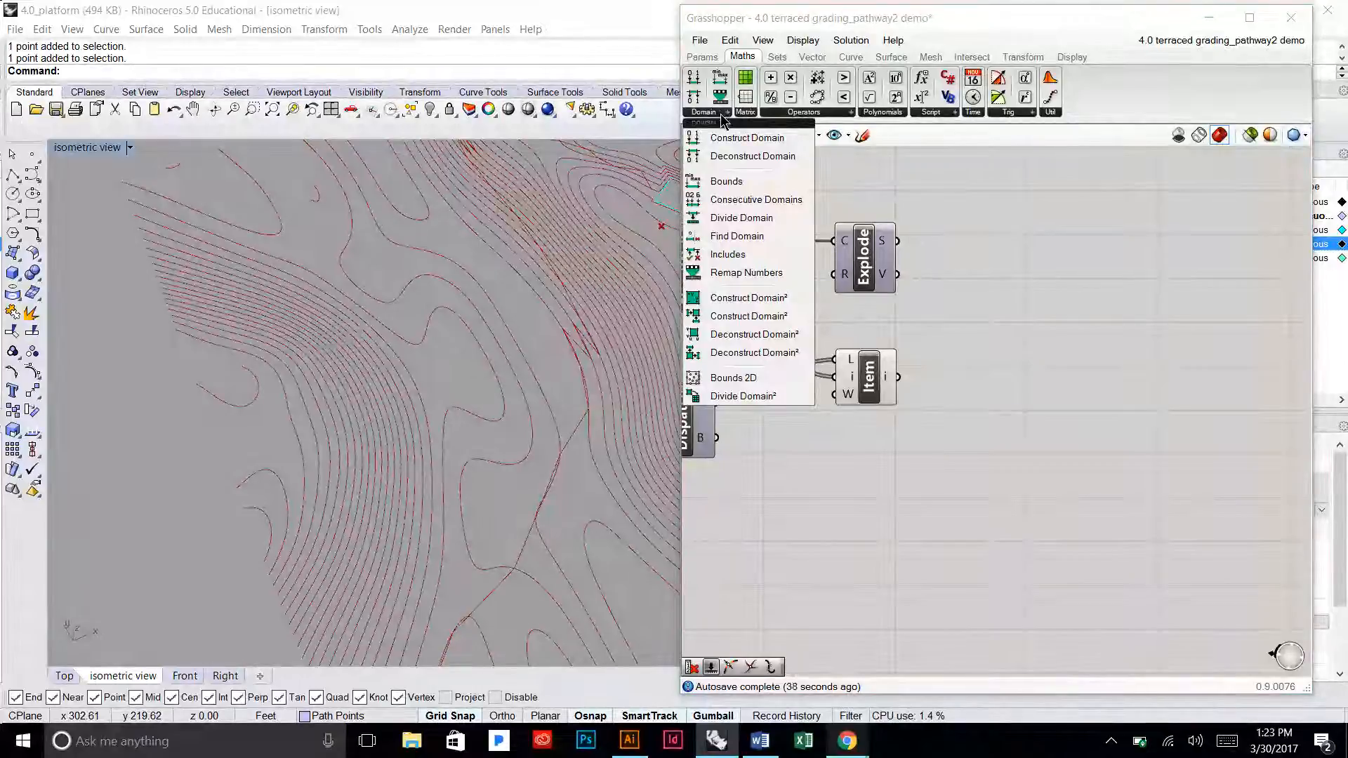
click(725, 181)
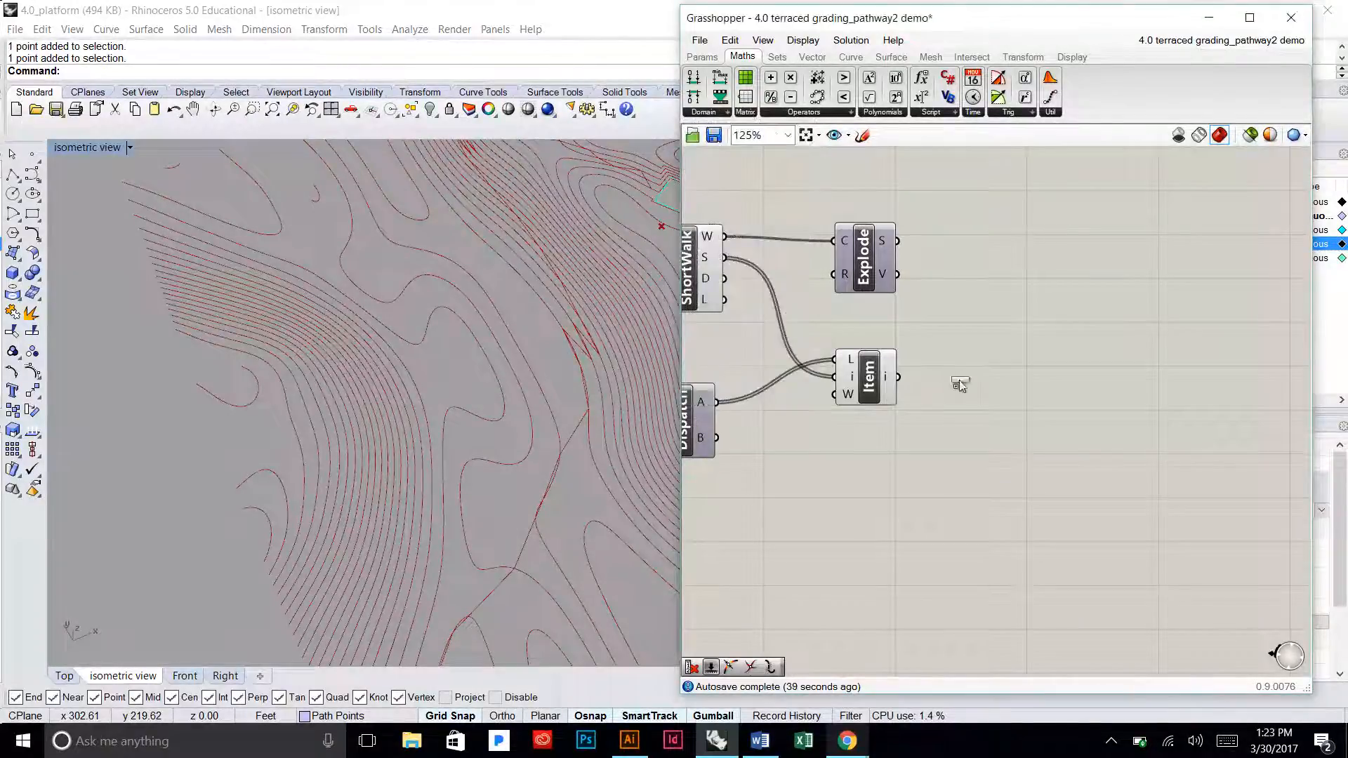
click(1007, 371)
drag(896, 376, 971, 379)
click(981, 283)
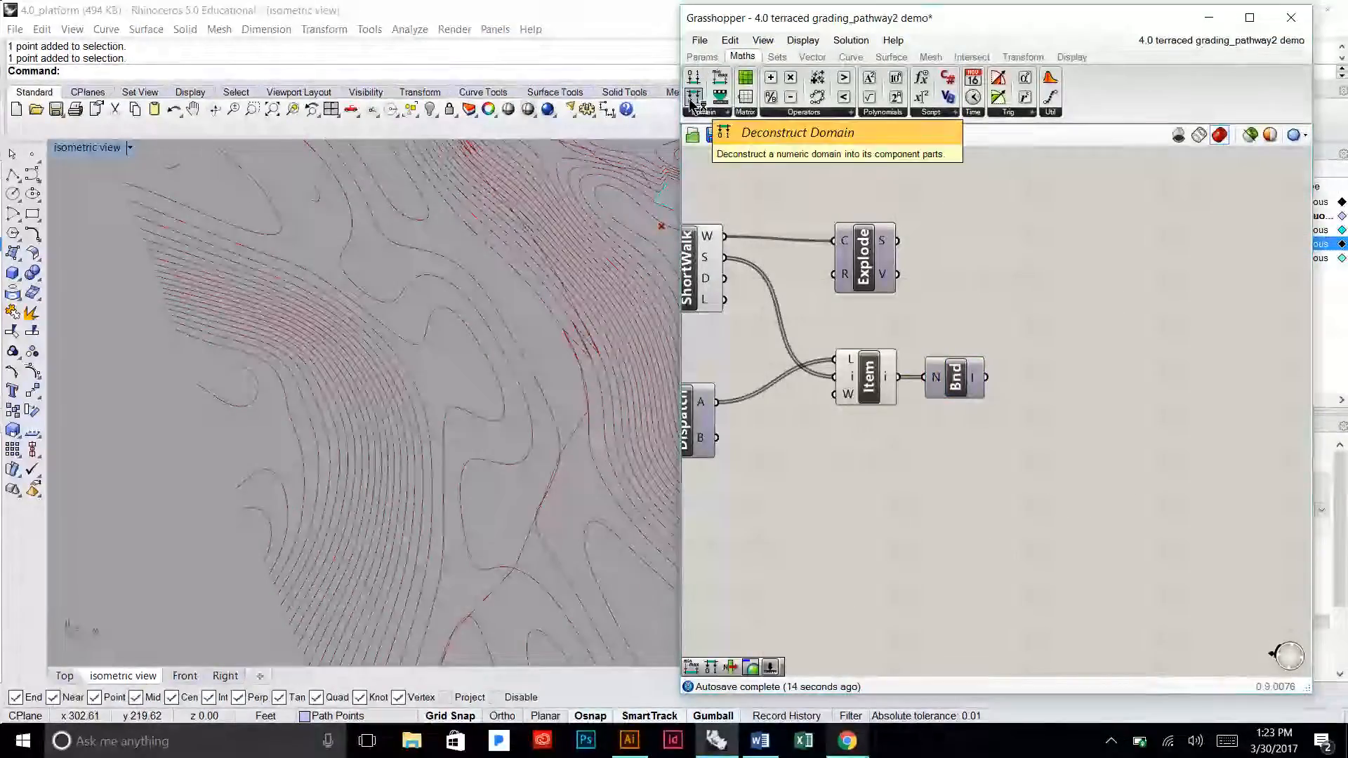
Step: Add a Deconstruct Domain component fed by Bounds' I output and move Explode further along the canvas
drag(692, 98, 1054, 351)
drag(986, 377, 1036, 384)
drag(864, 258, 942, 215)
right_drag(996, 295, 946, 291)
Step: Add a Gradient with the green-yellow-red preset and connect Deconstruct Domain's S output to its L0 input
click(705, 57)
click(921, 112)
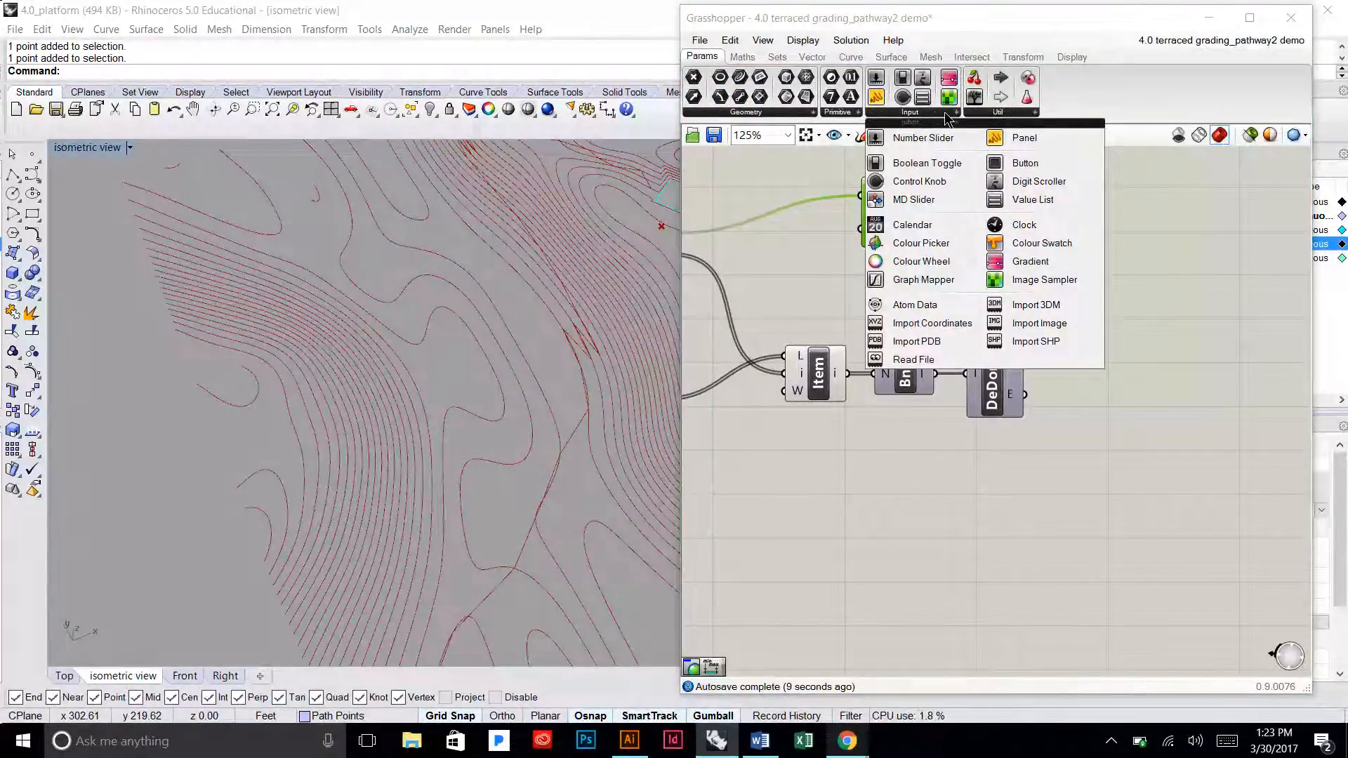
click(1029, 261)
click(1124, 311)
right_drag(1123, 316, 1021, 270)
right_click(1148, 305)
mouse_move(1193, 399)
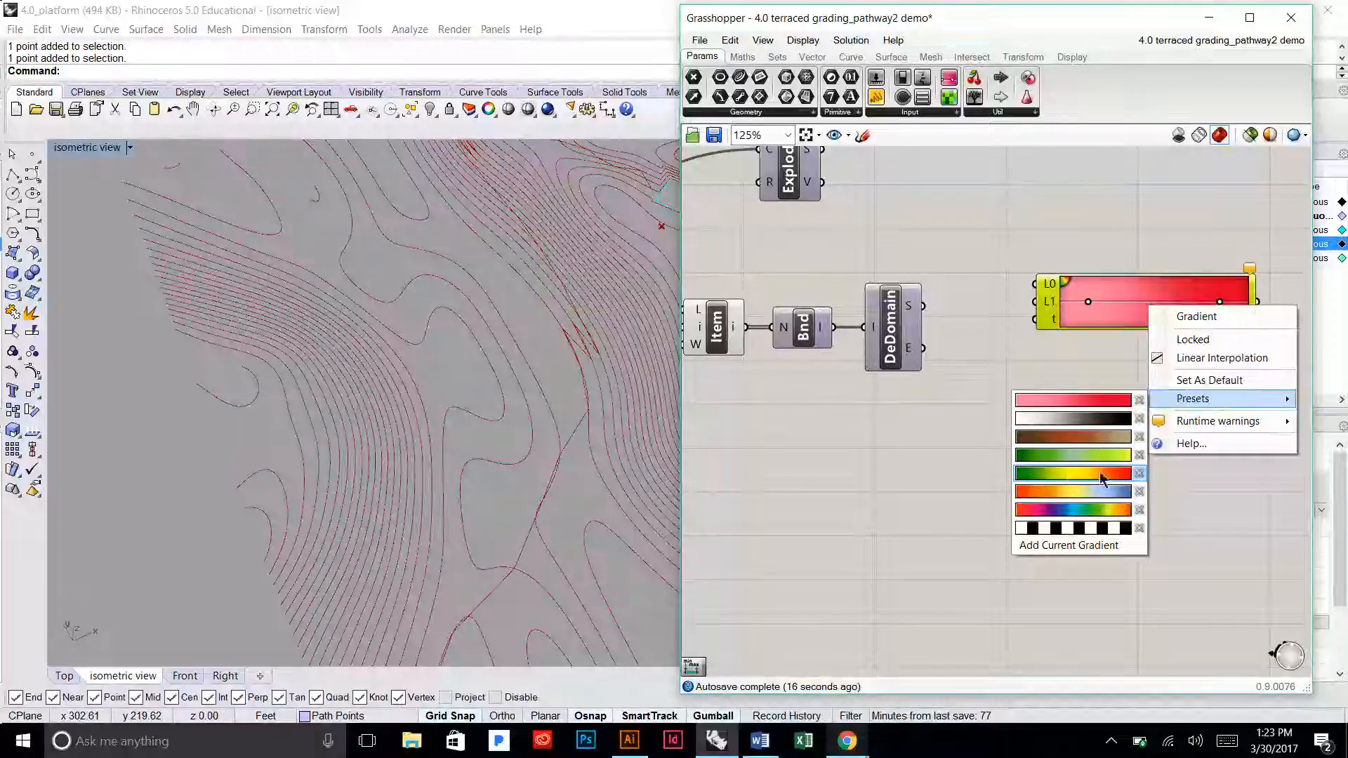
click(1033, 471)
drag(923, 306, 1036, 314)
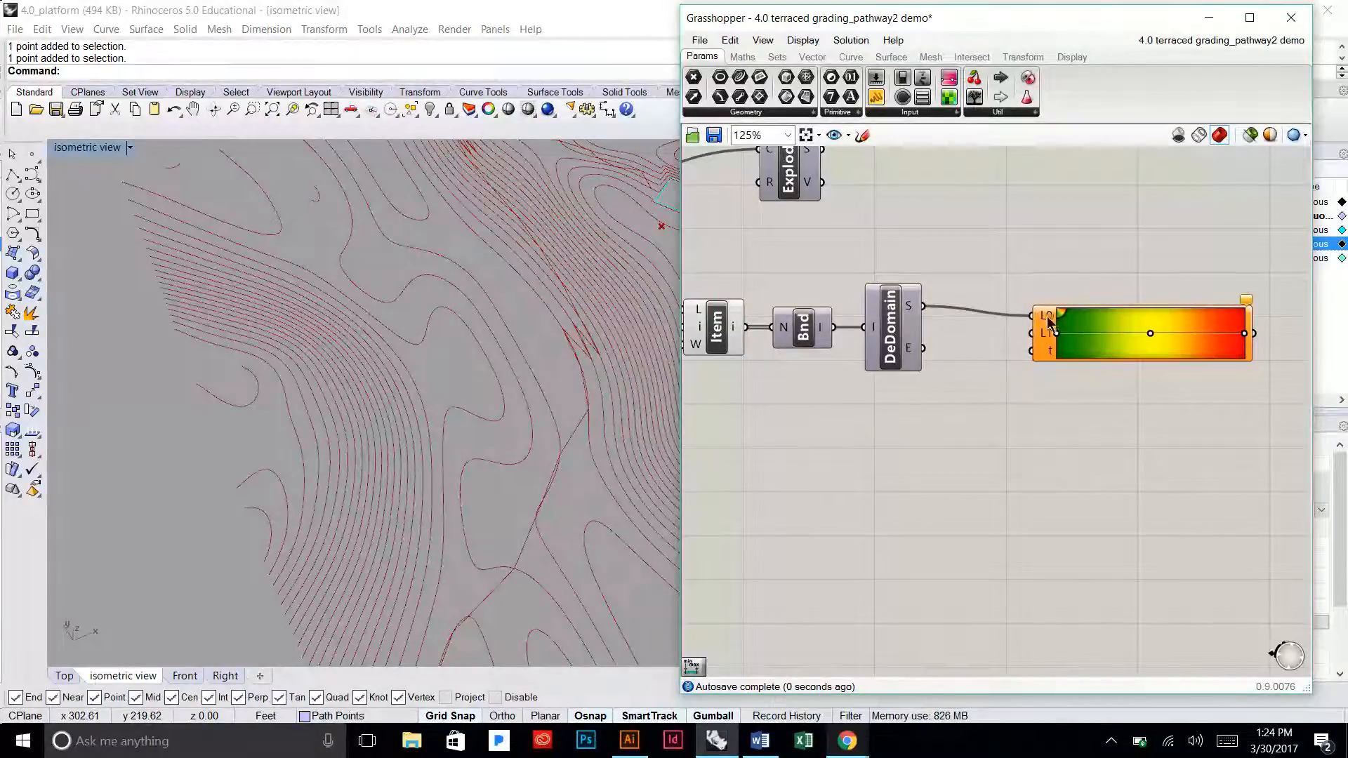
mouse_move(1045, 321)
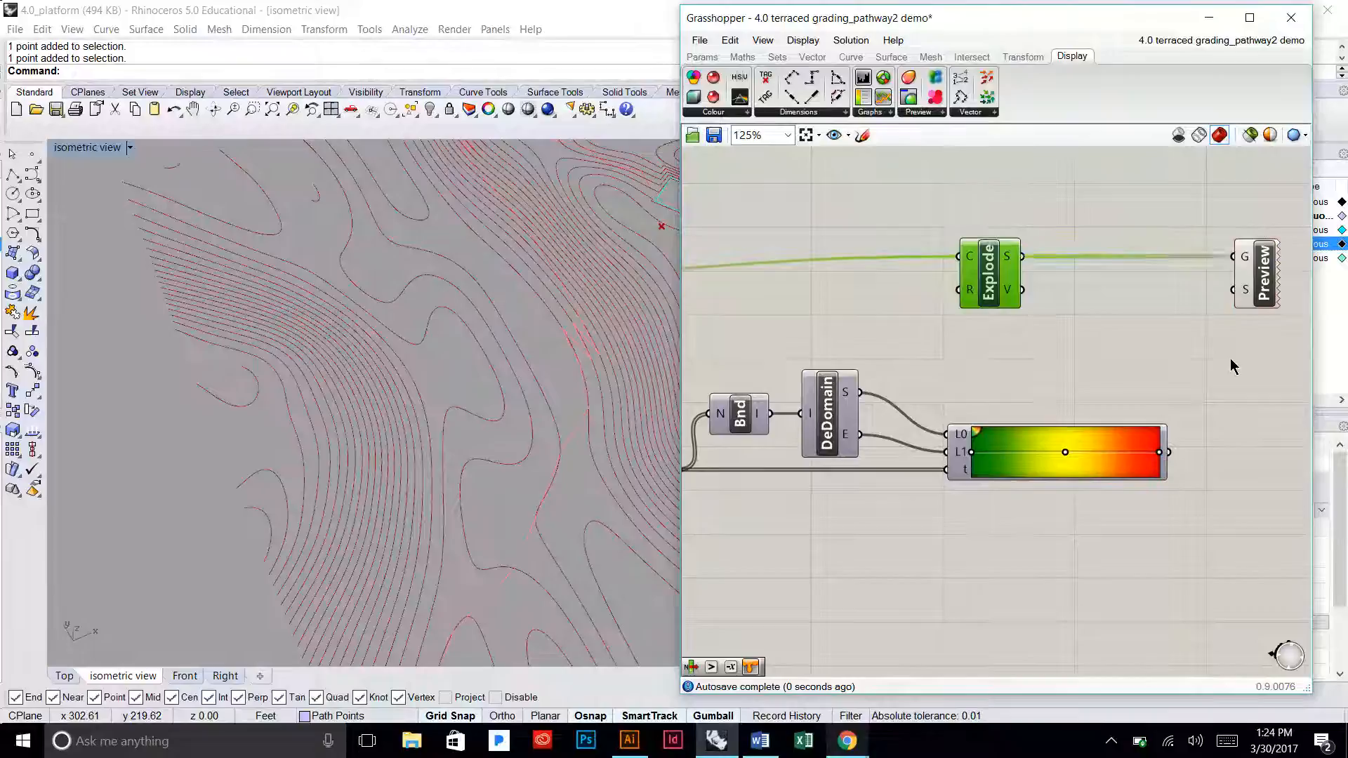
Step: Connect the gradient's output to the Preview component's S input and check the coloured path in the isometric view
click(1225, 375)
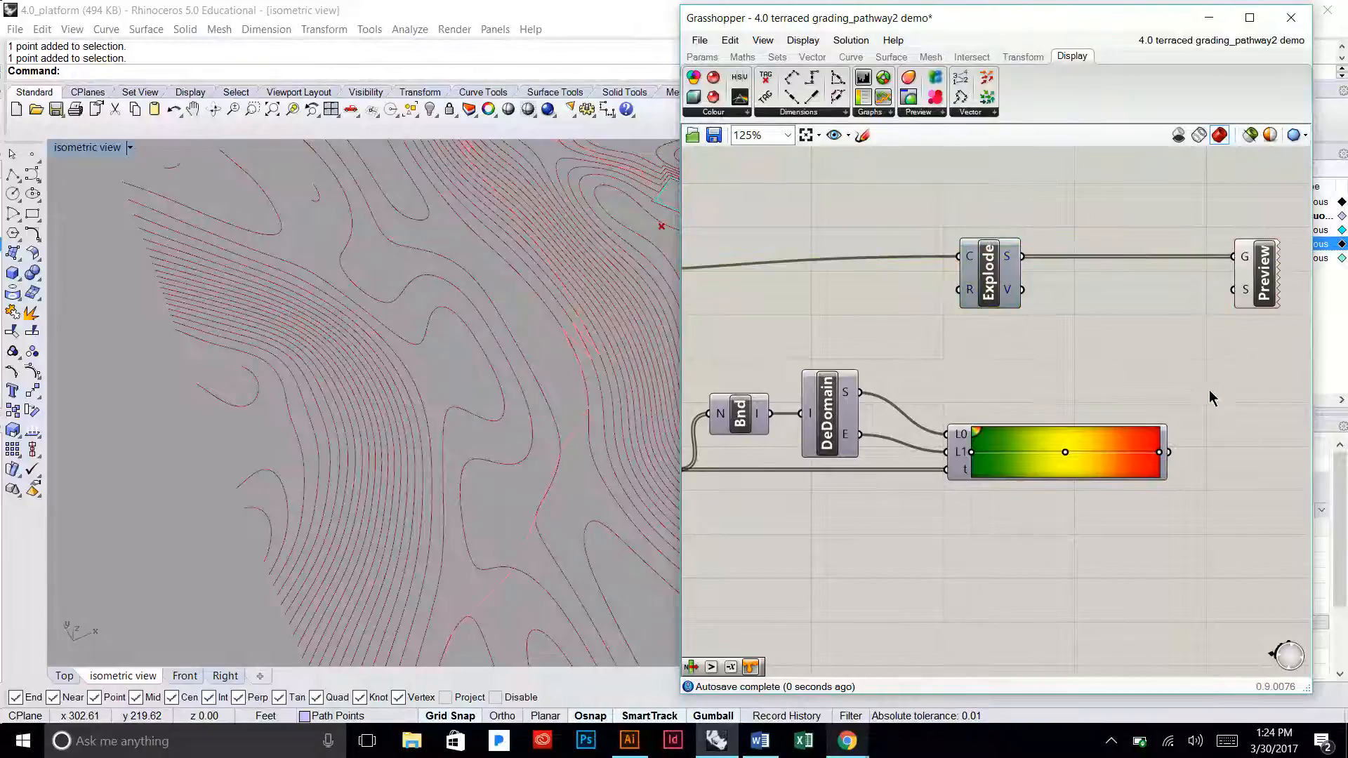
drag(1171, 457, 1233, 289)
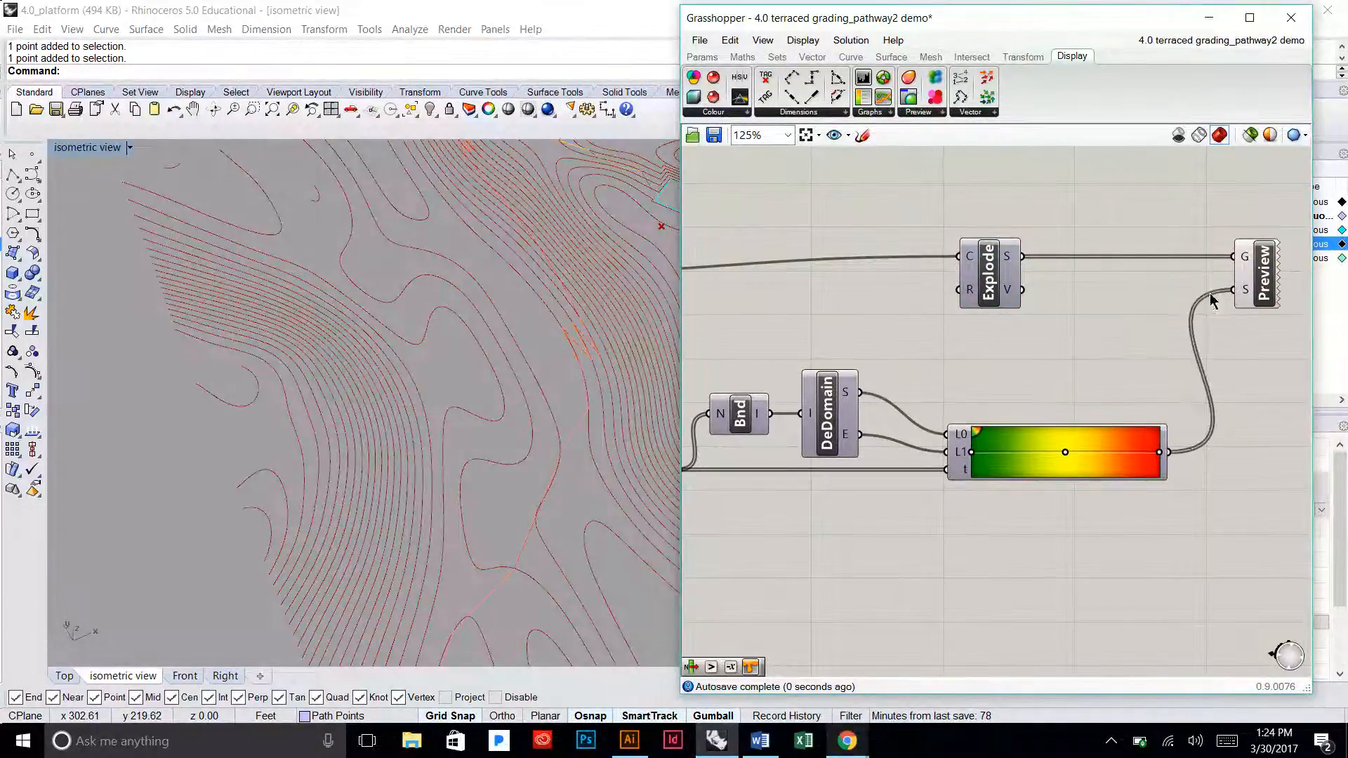
scroll(539, 266, down, 6)
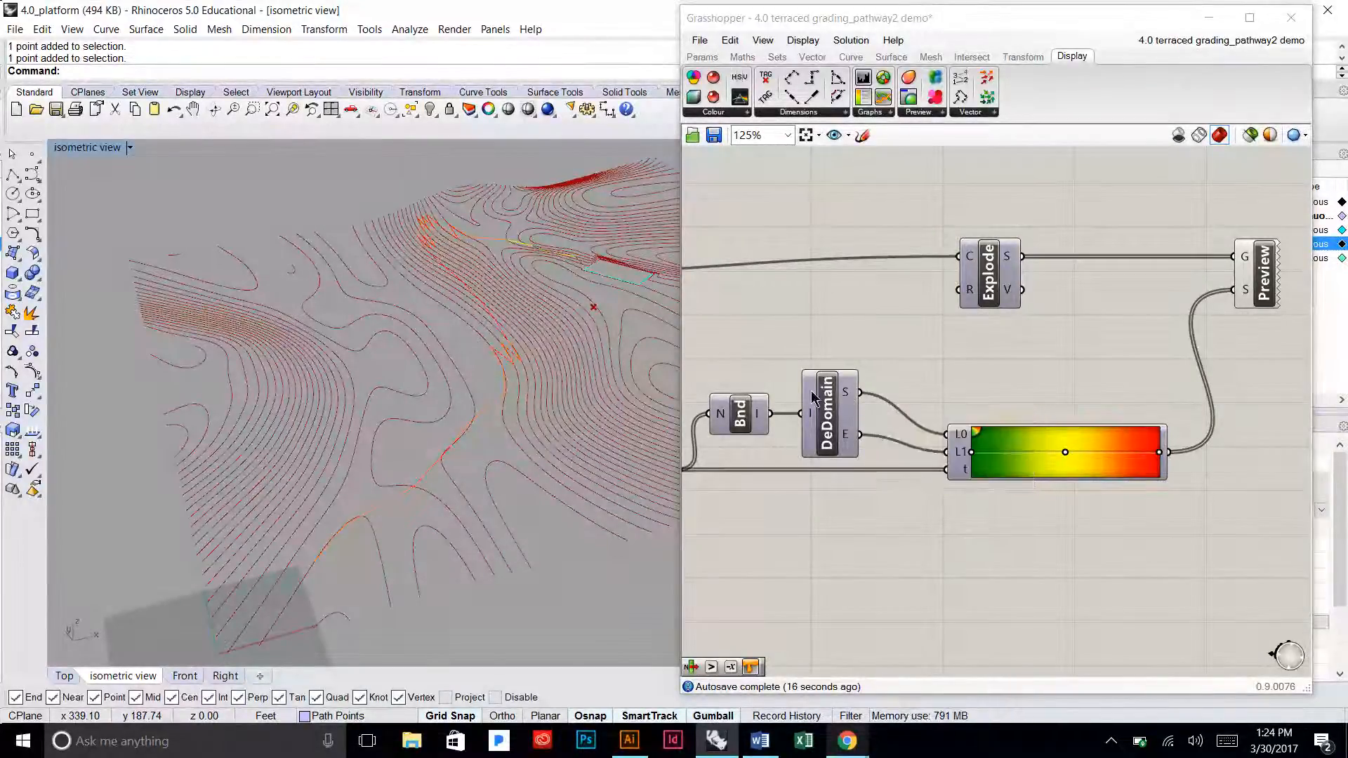
right_drag(629, 374, 601, 330)
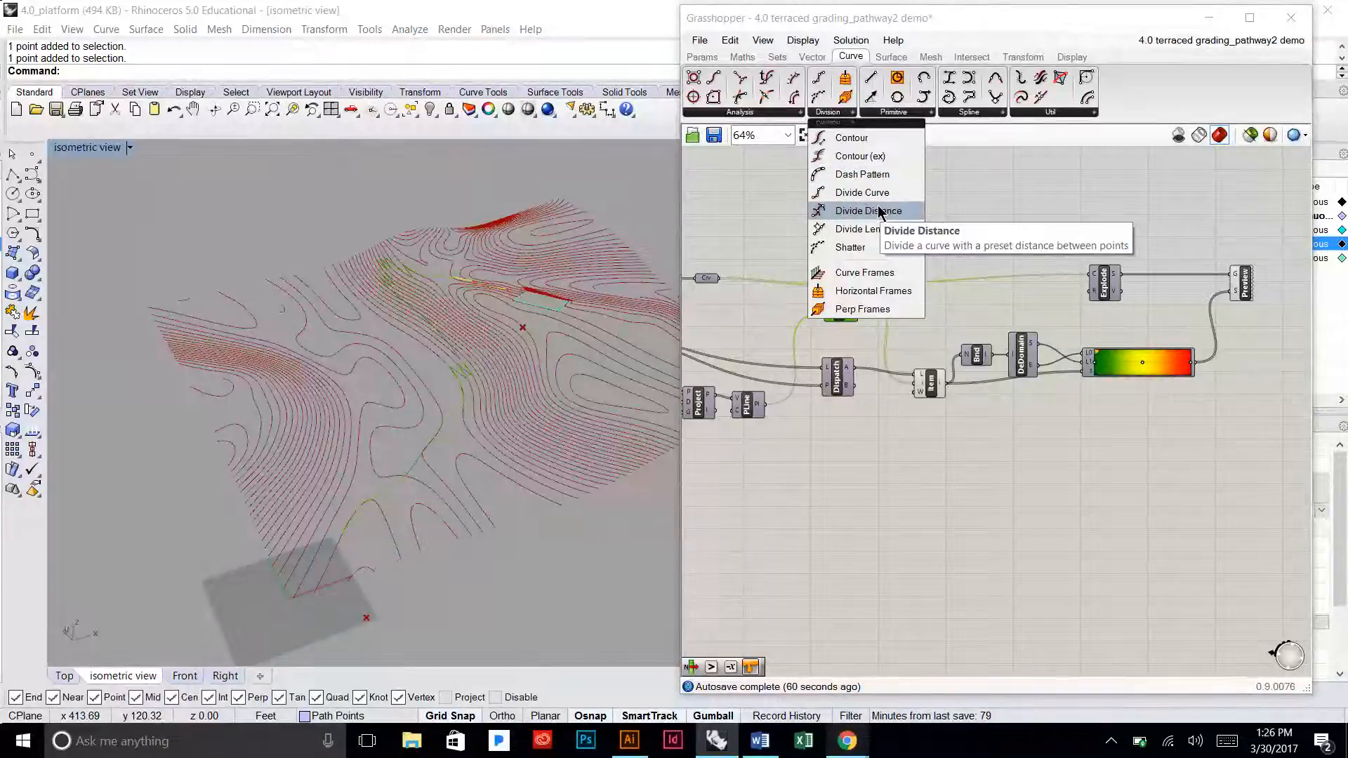
Step: Add a Divide Distance component in the empty canvas area below the List Item
click(875, 217)
click(952, 475)
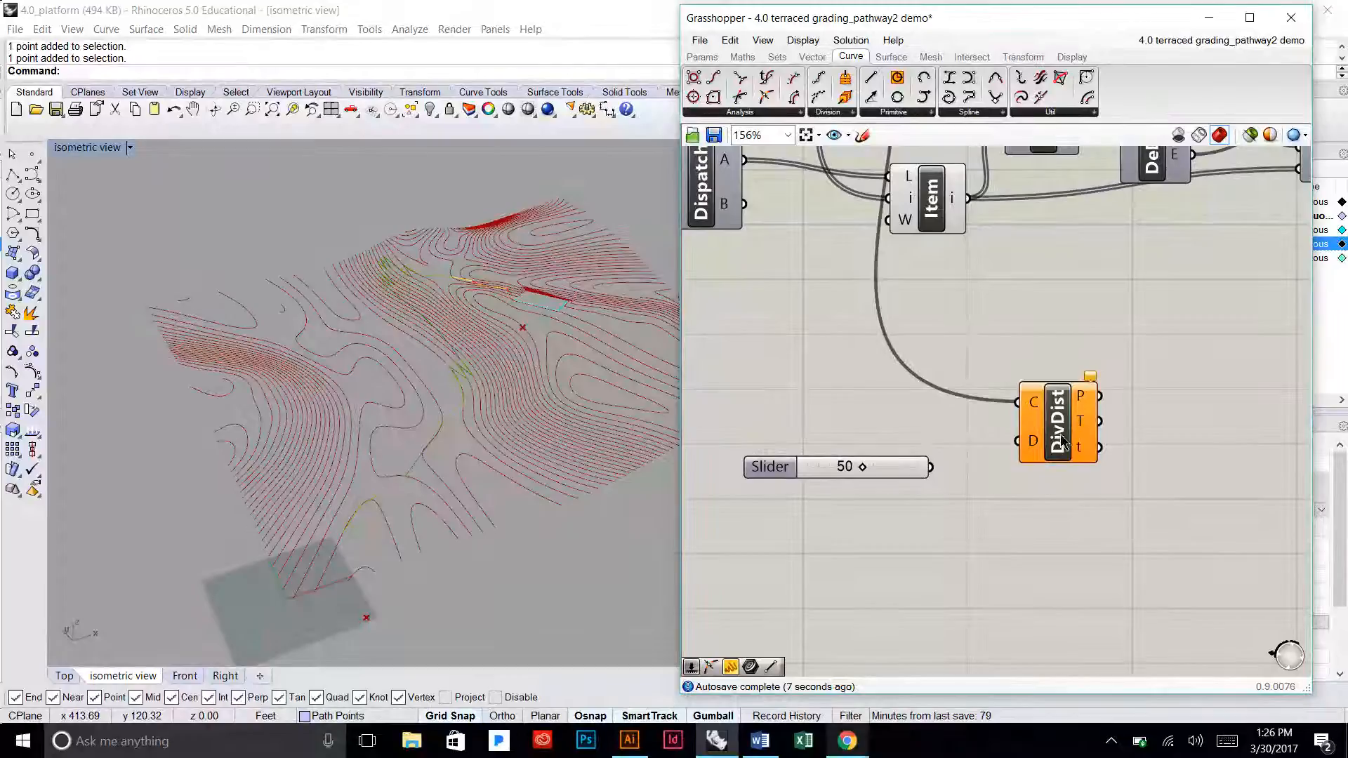
Step: Connect the 50 slider to Divide Distance's D input, align both components and check the division points along the path
drag(931, 467, 1017, 441)
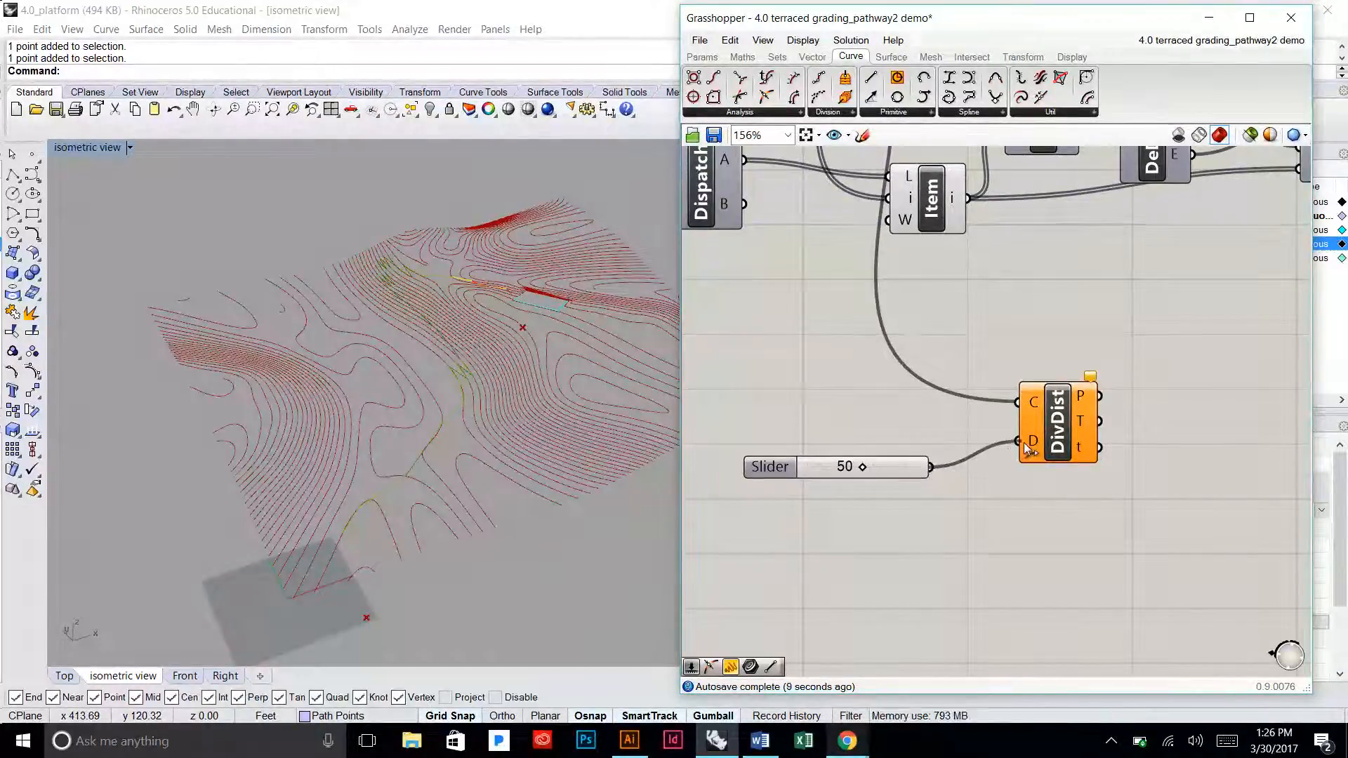
drag(936, 463, 886, 465)
click(986, 452)
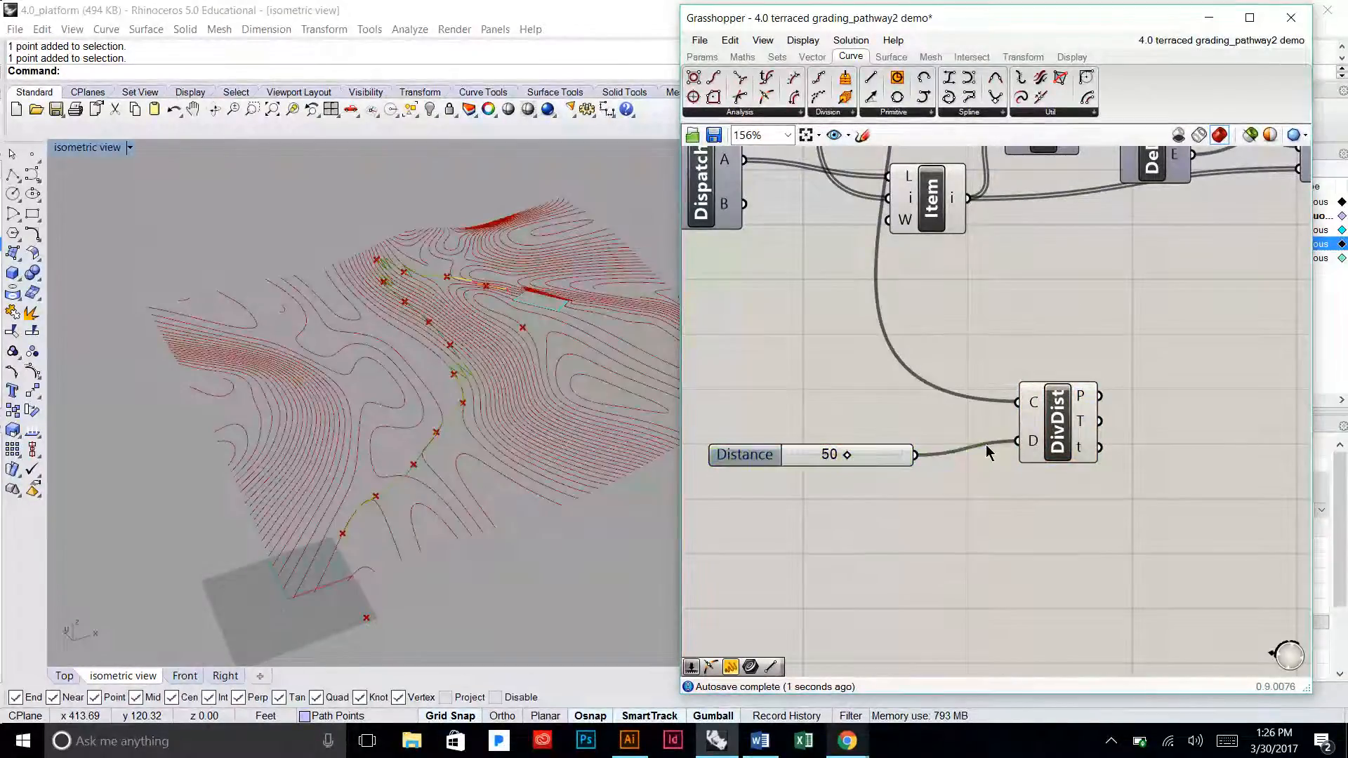
drag(1048, 438, 1000, 448)
click(912, 365)
right_drag(401, 337, 491, 336)
scroll(1084, 353, down, 3)
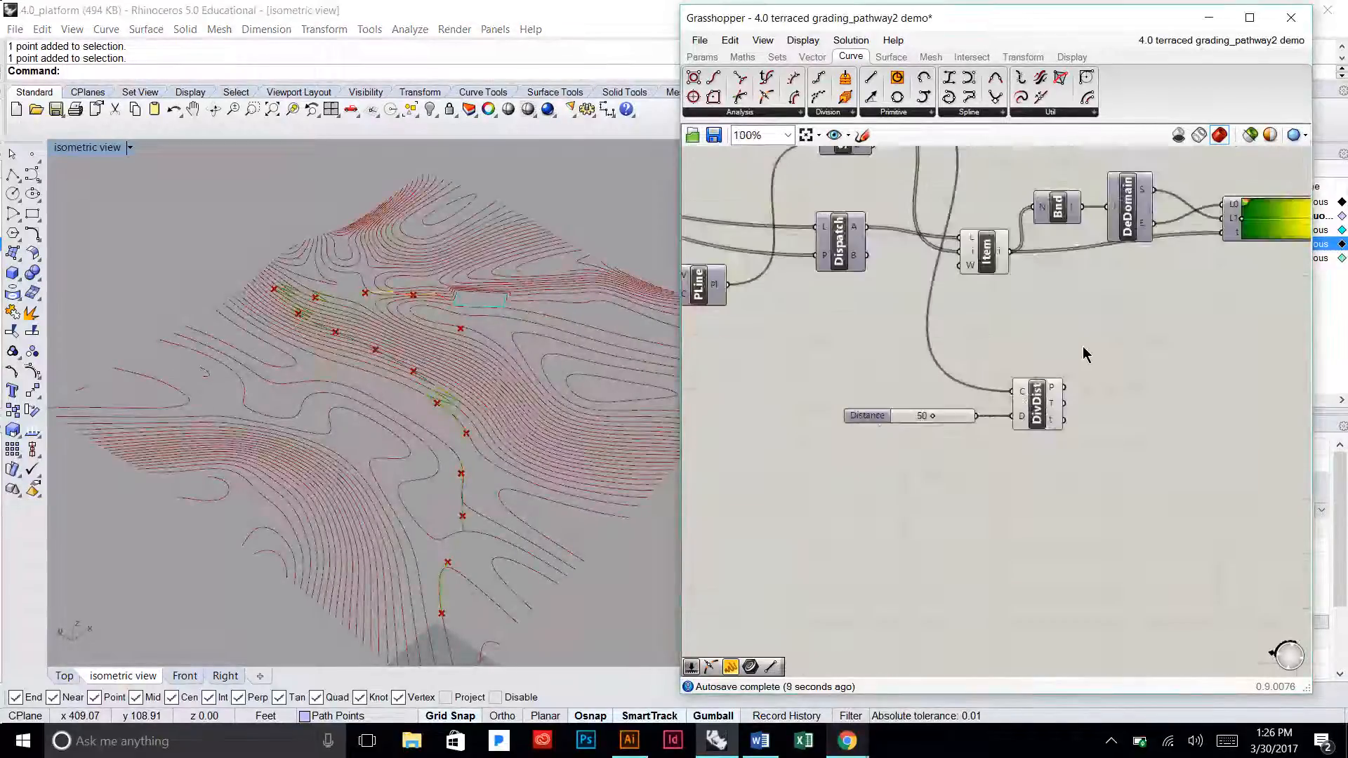
Step: Move the Divide Distance component and its distance slider together further down the canvas, away from the List Item
right_drag(1084, 353, 959, 377)
drag(1055, 499, 813, 404)
click(912, 395)
drag(1013, 527, 836, 386)
drag(910, 430, 925, 471)
click(935, 403)
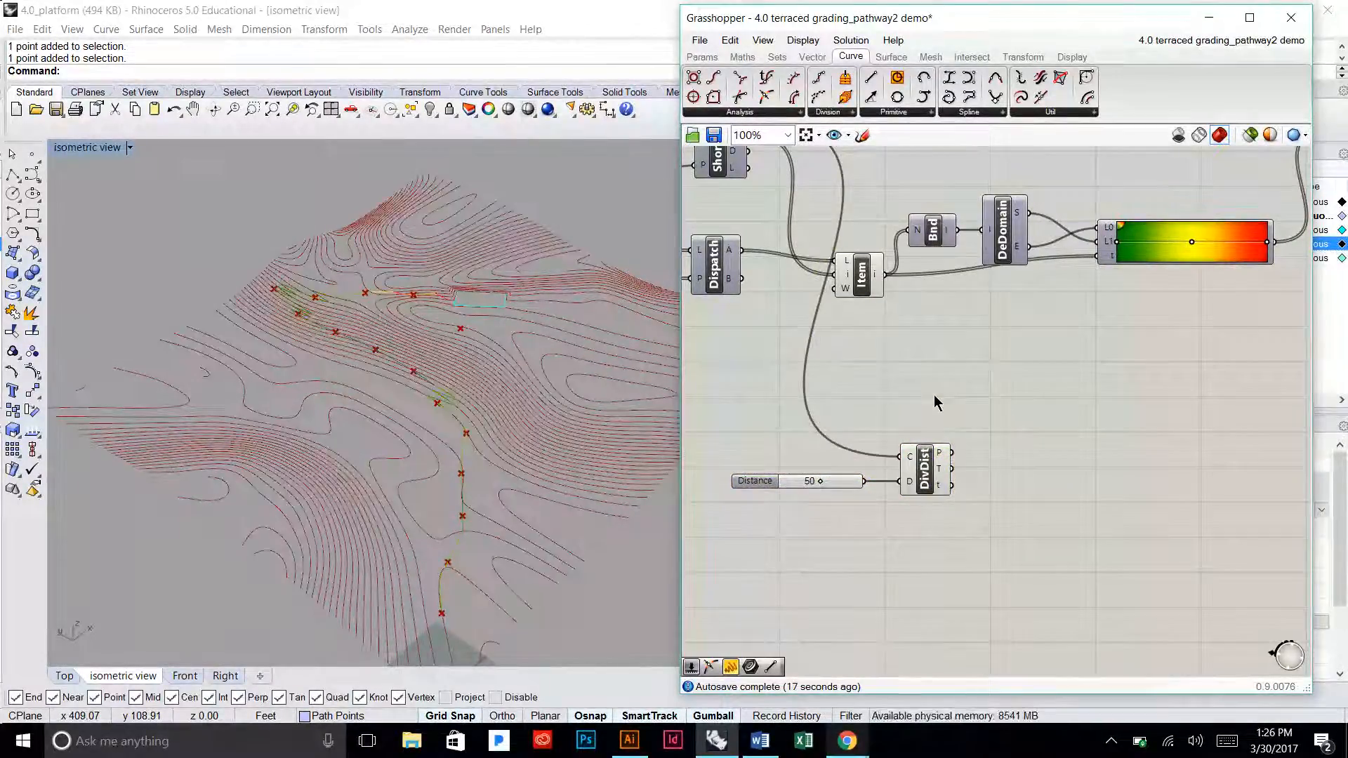
Step: View the division points up close and add a Perp Frame component beside Divide Distance
scroll(492, 457, up, 6)
scroll(420, 556, down, 5)
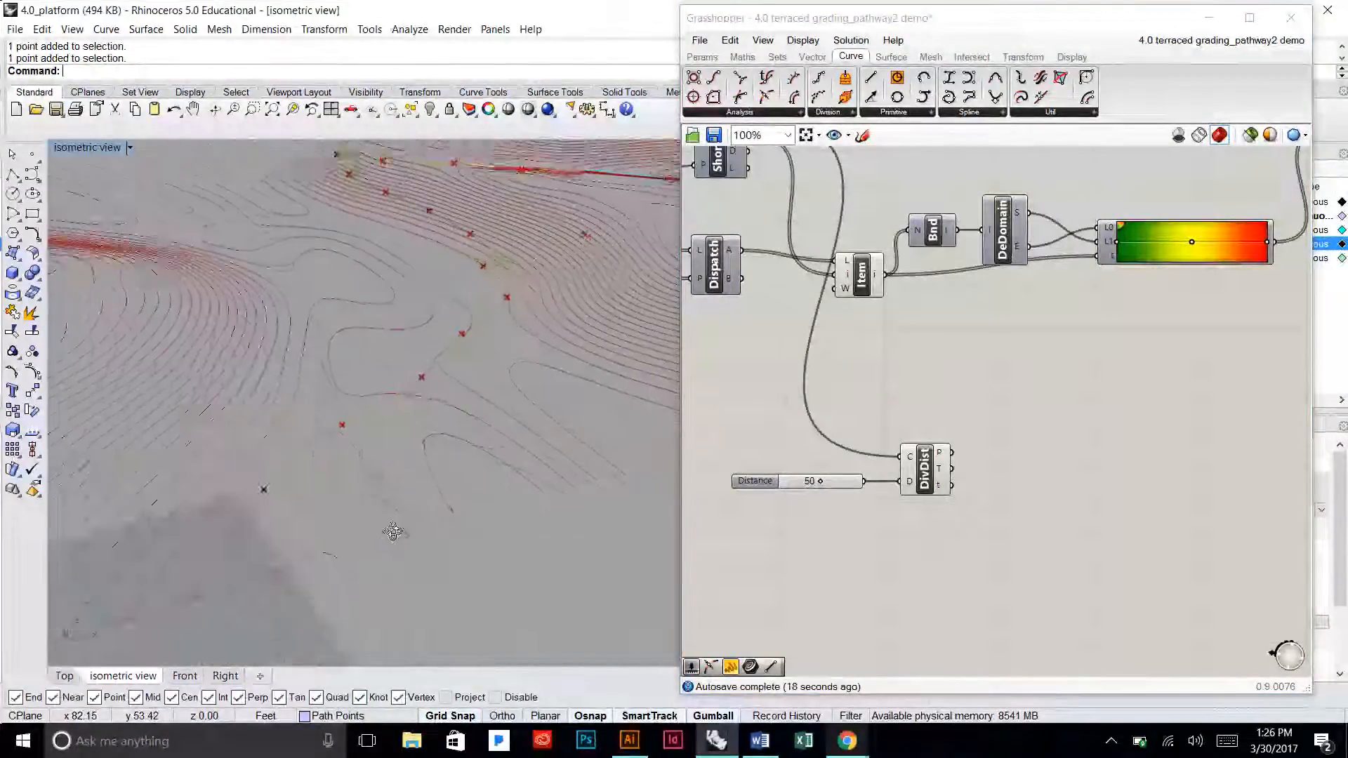
click(1009, 344)
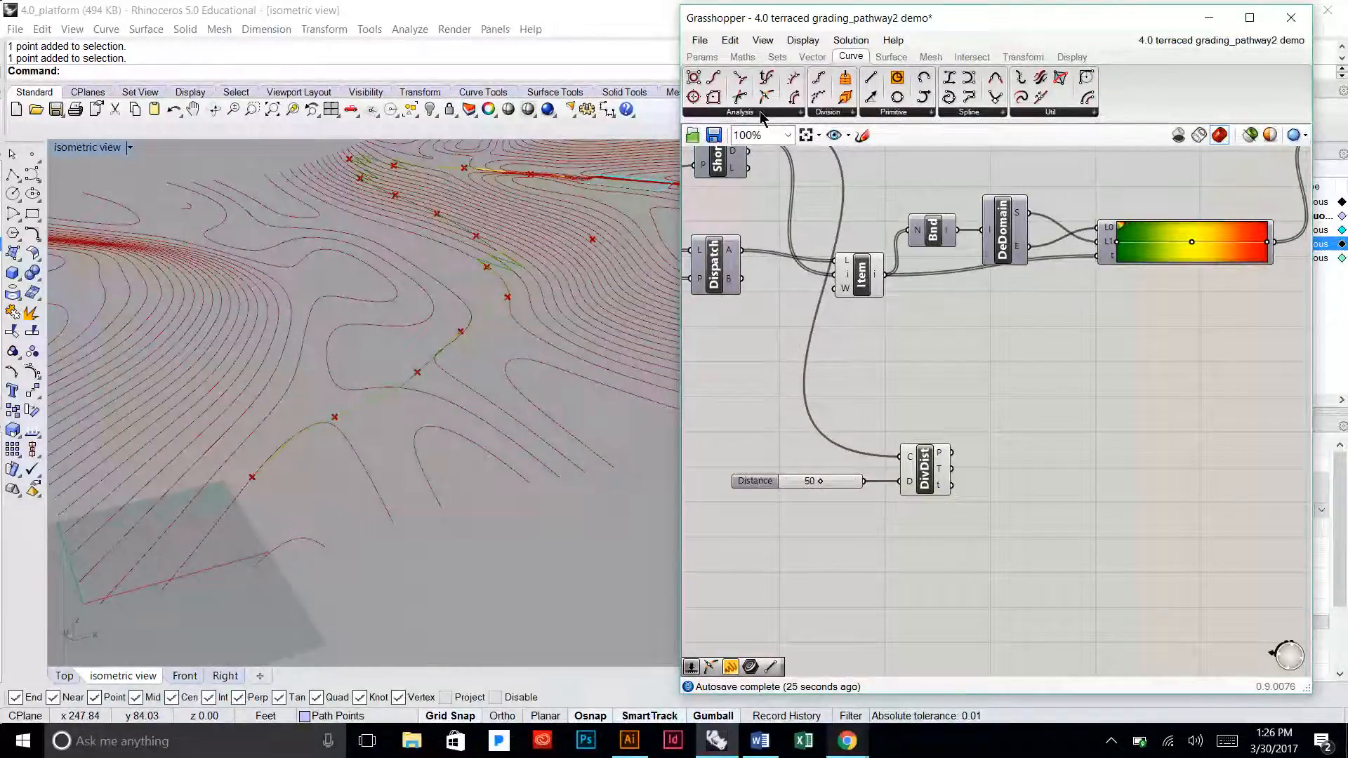
click(759, 111)
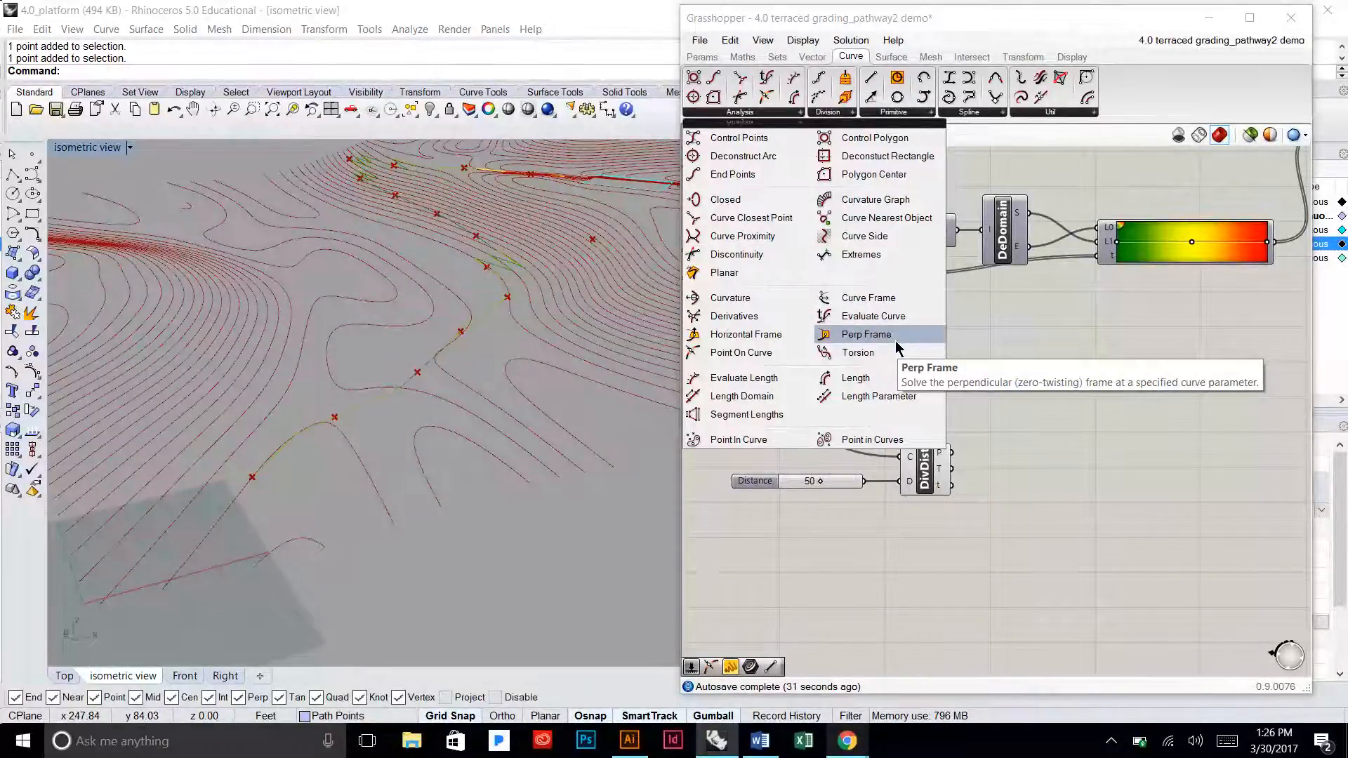
click(895, 335)
click(1102, 421)
Step: Connect Shortest Walk's W output to Perp Frame's C input and inspect the parameter list at Divide Distance's t output
scroll(972, 469, up, 2)
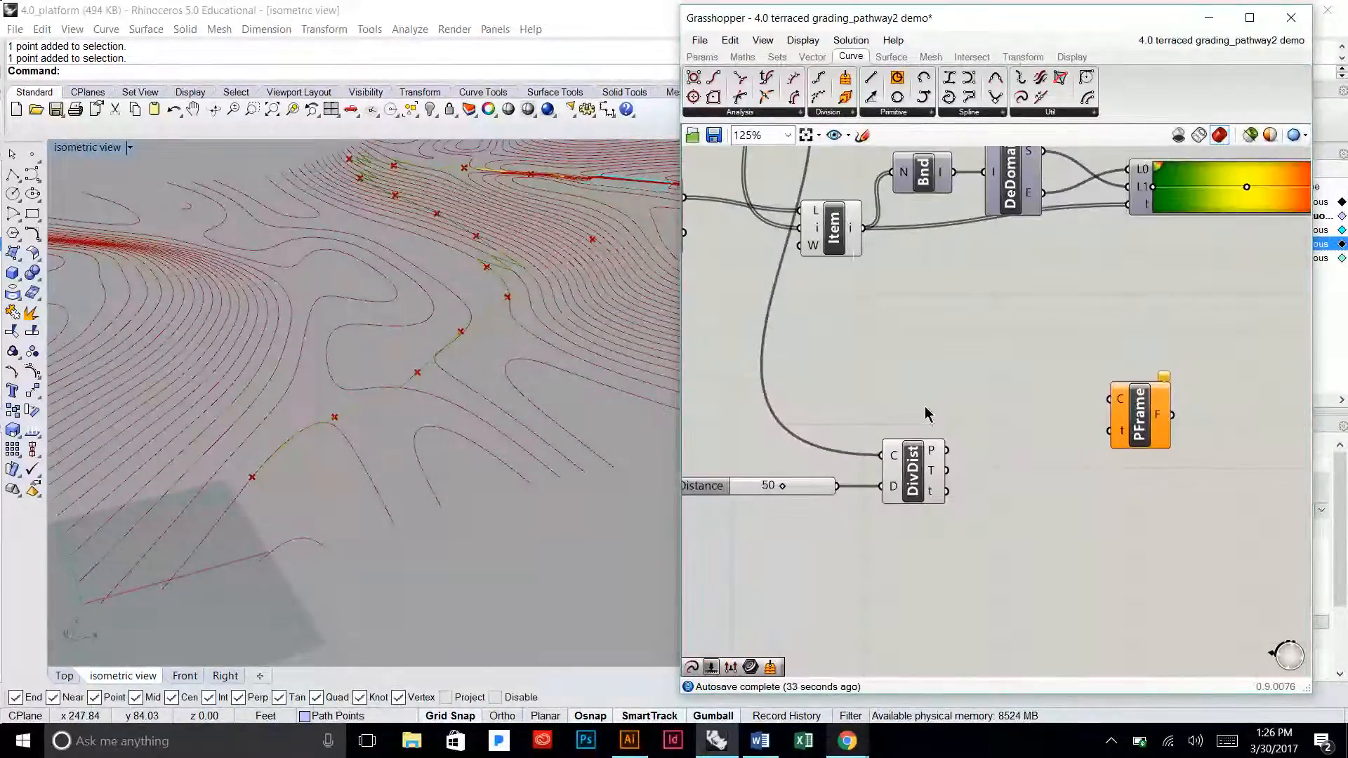
right_drag(905, 313, 951, 432)
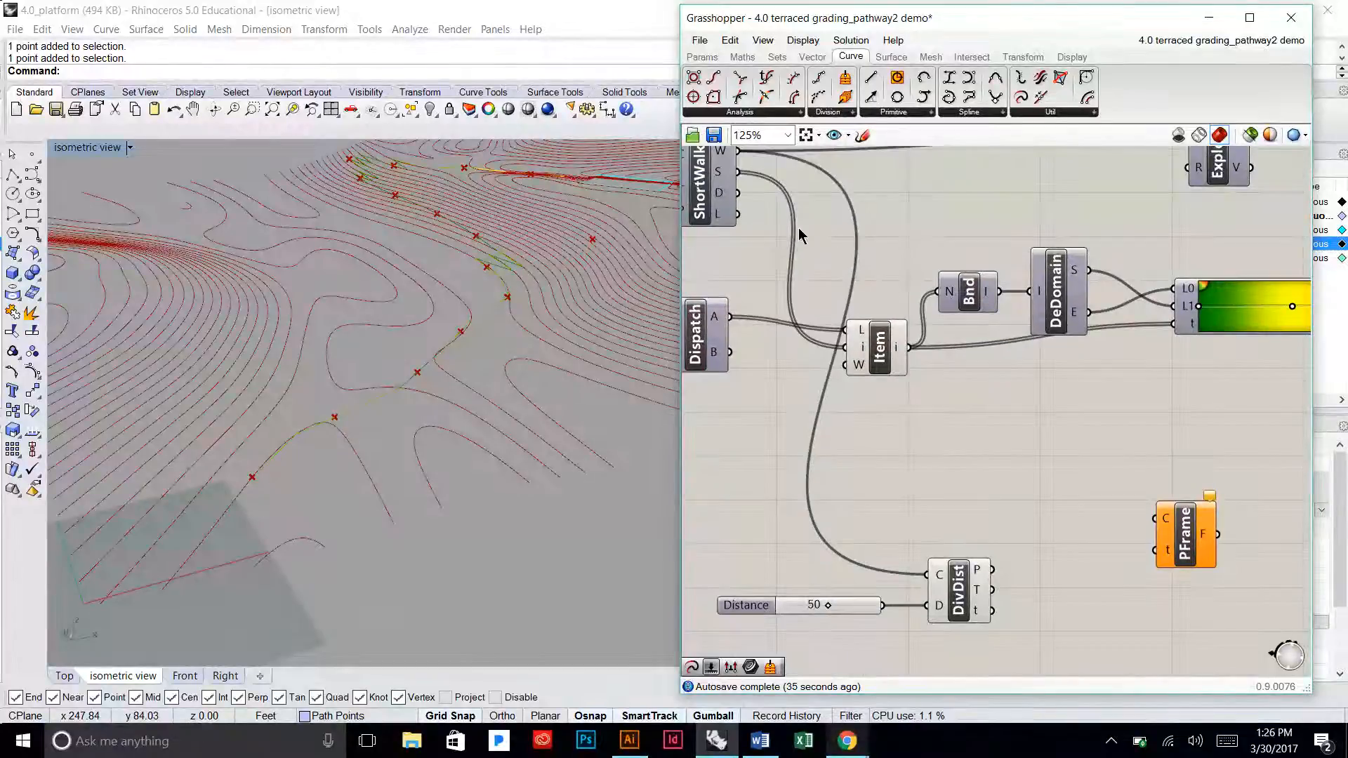
right_drag(783, 204, 810, 331)
drag(770, 281, 1171, 645)
right_drag(1130, 611, 1107, 569)
drag(1195, 626, 1119, 593)
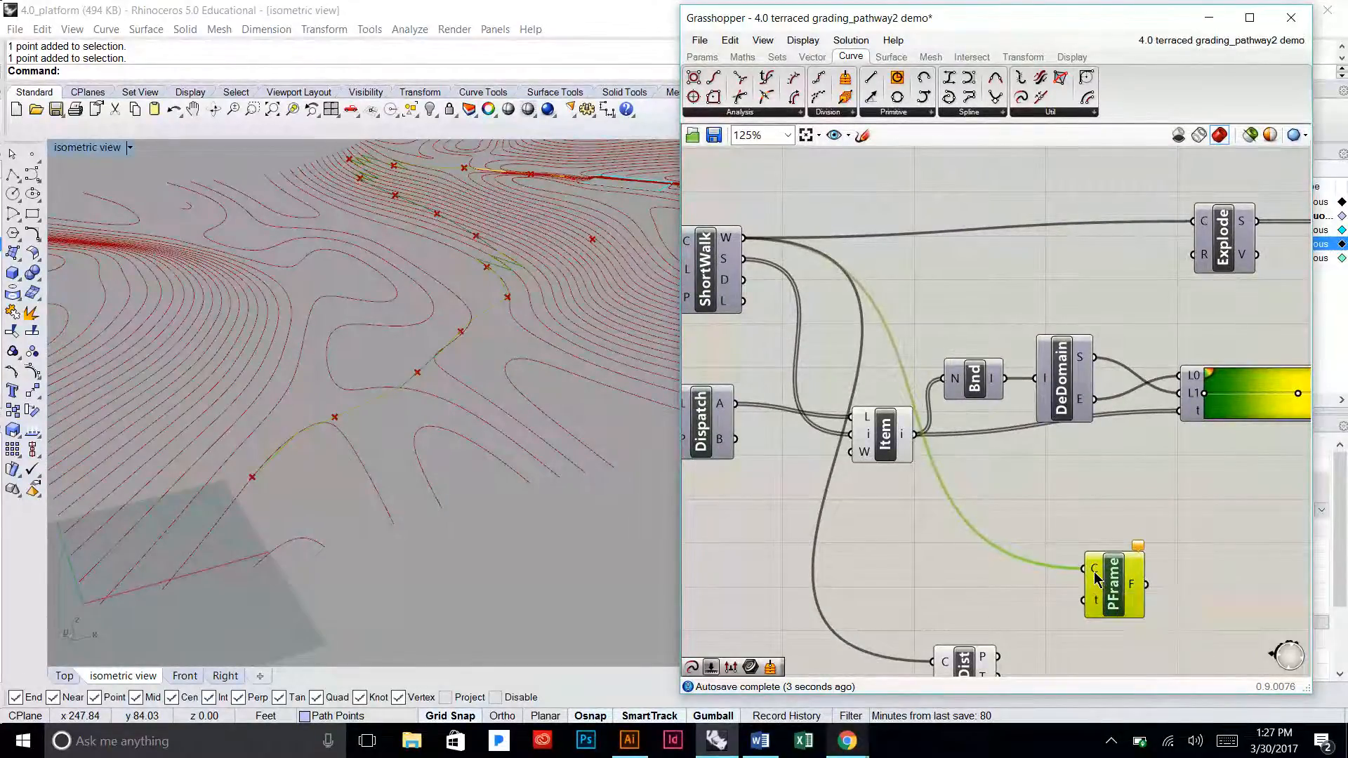
right_drag(1095, 579, 1081, 504)
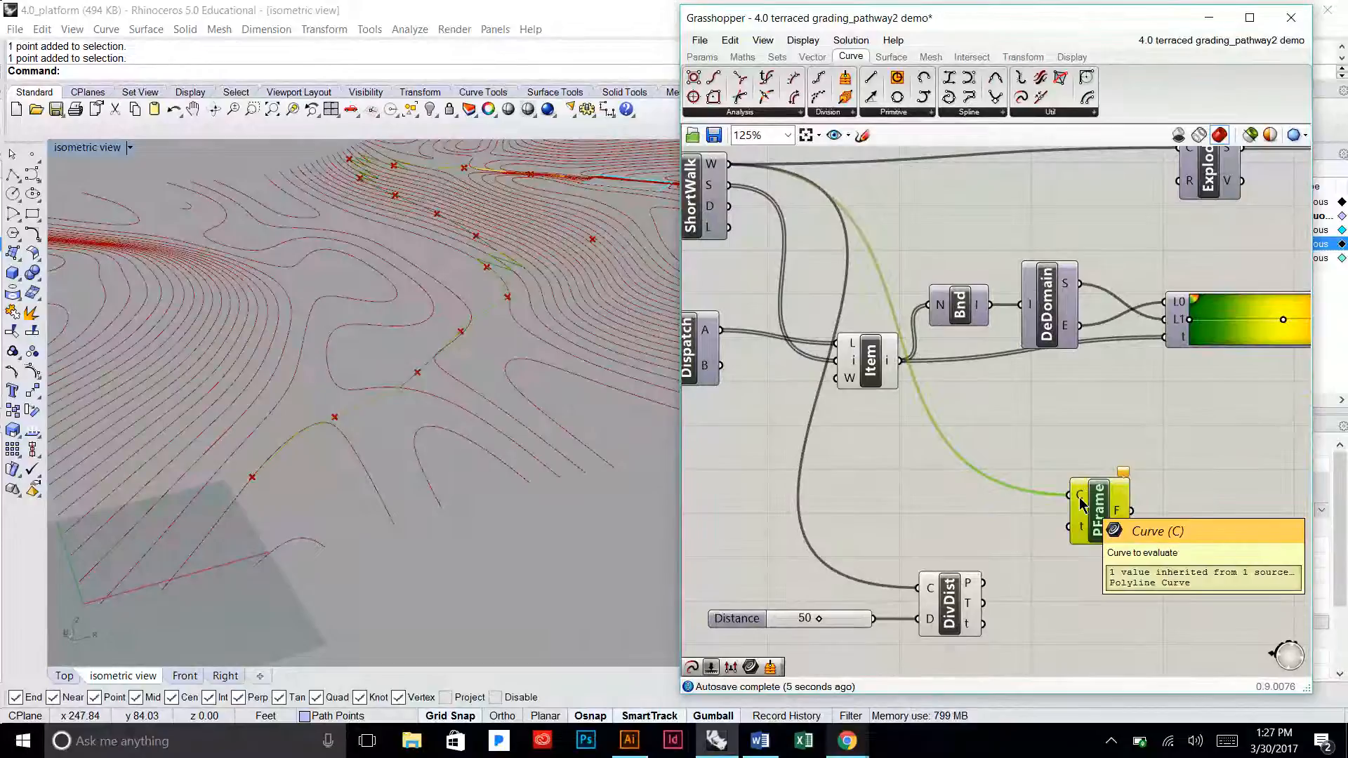
right_drag(955, 516, 924, 424)
click(925, 424)
scroll(1055, 465, up, 2)
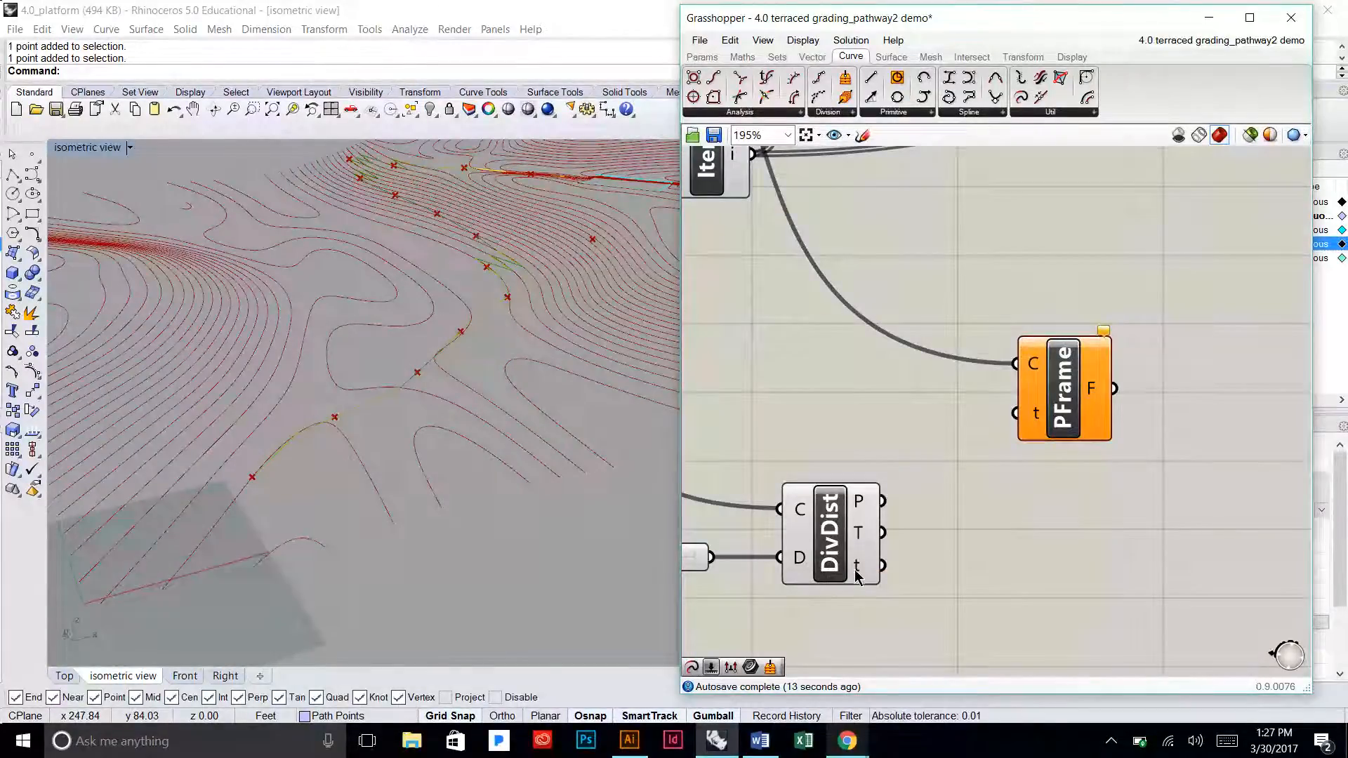
mouse_move(858, 572)
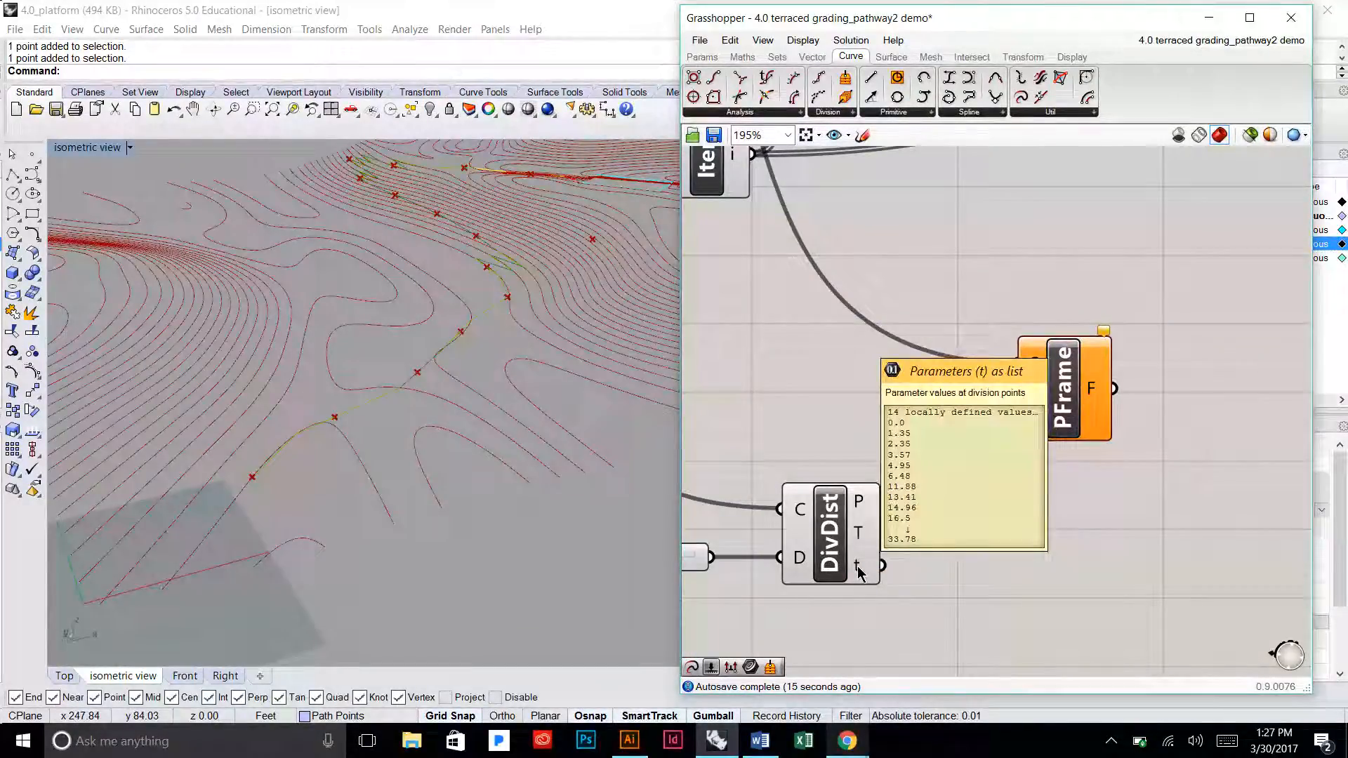
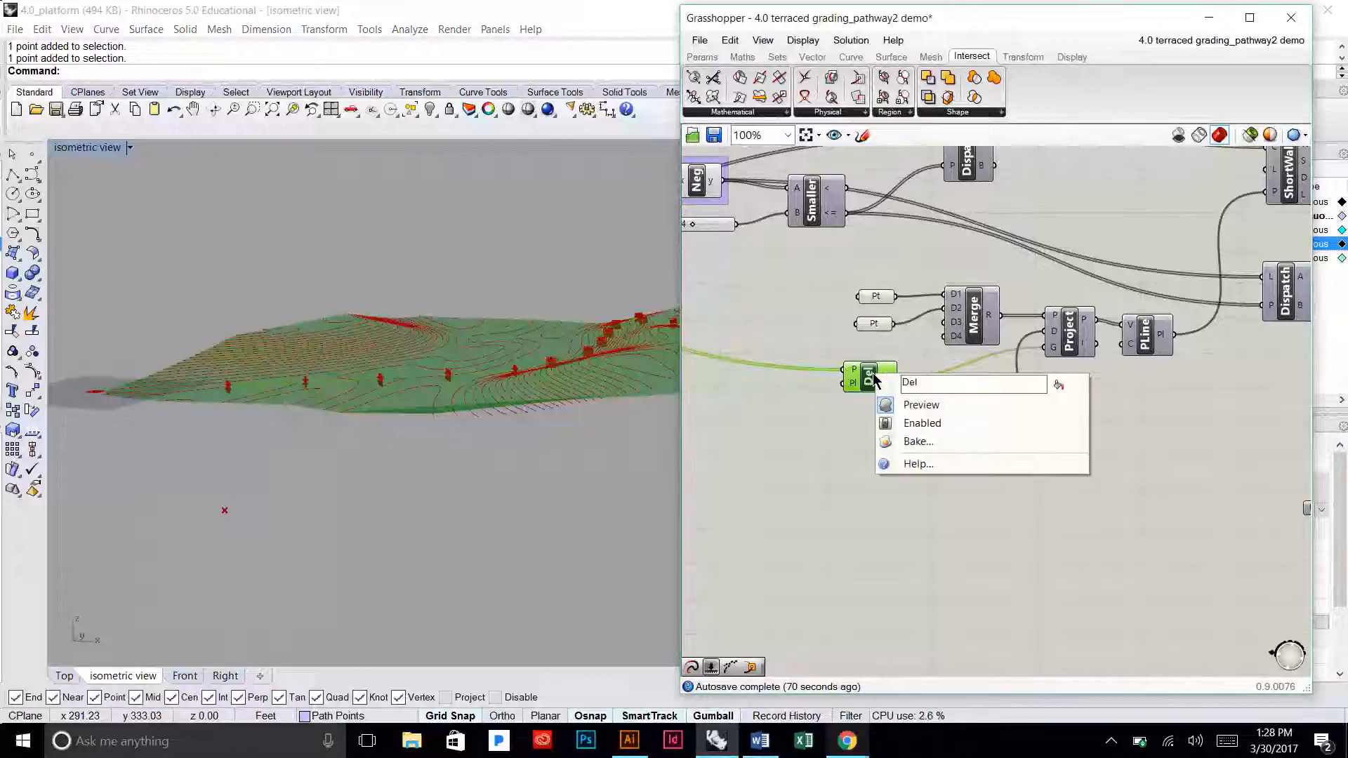
Step: Turn off the Delaunay mesh preview and connect its mesh output to Contour's S input
click(911, 402)
scroll(915, 380, down, 3)
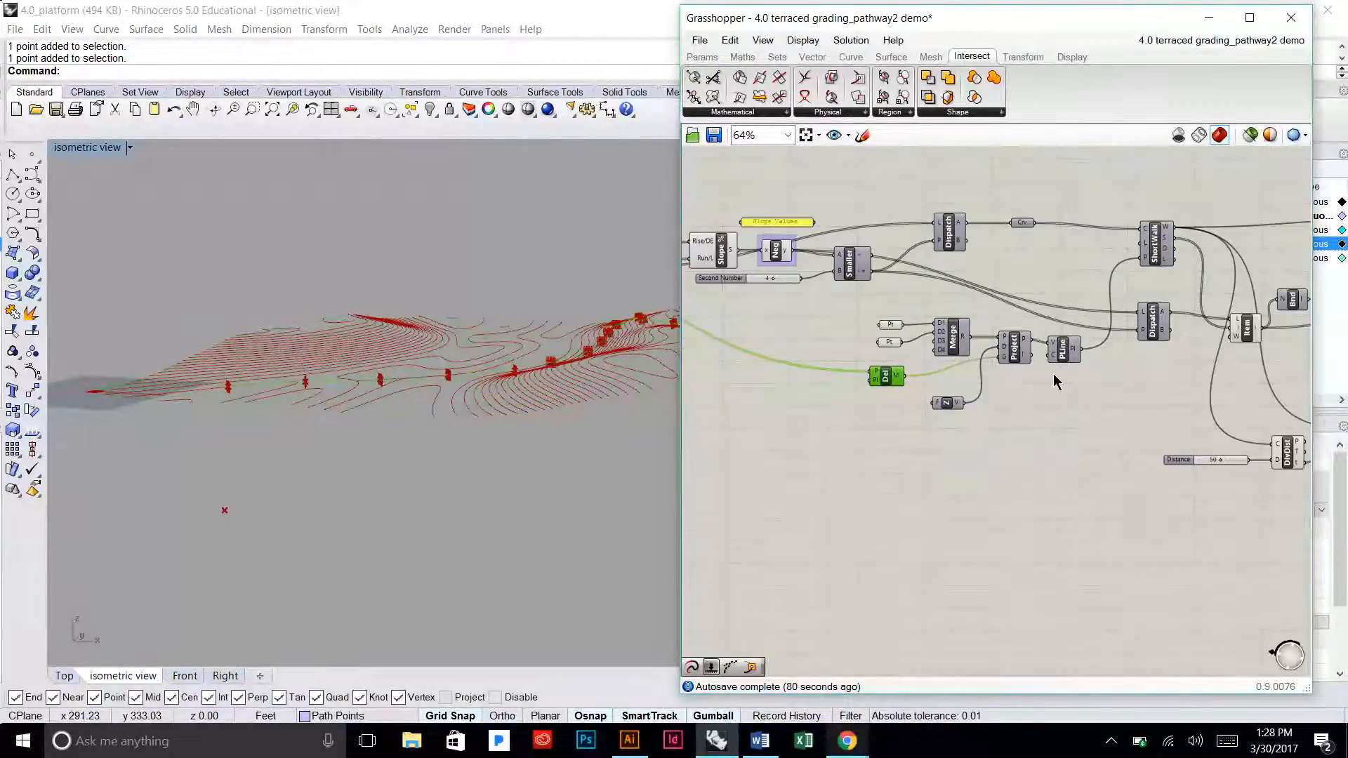
right_drag(915, 380, 749, 344)
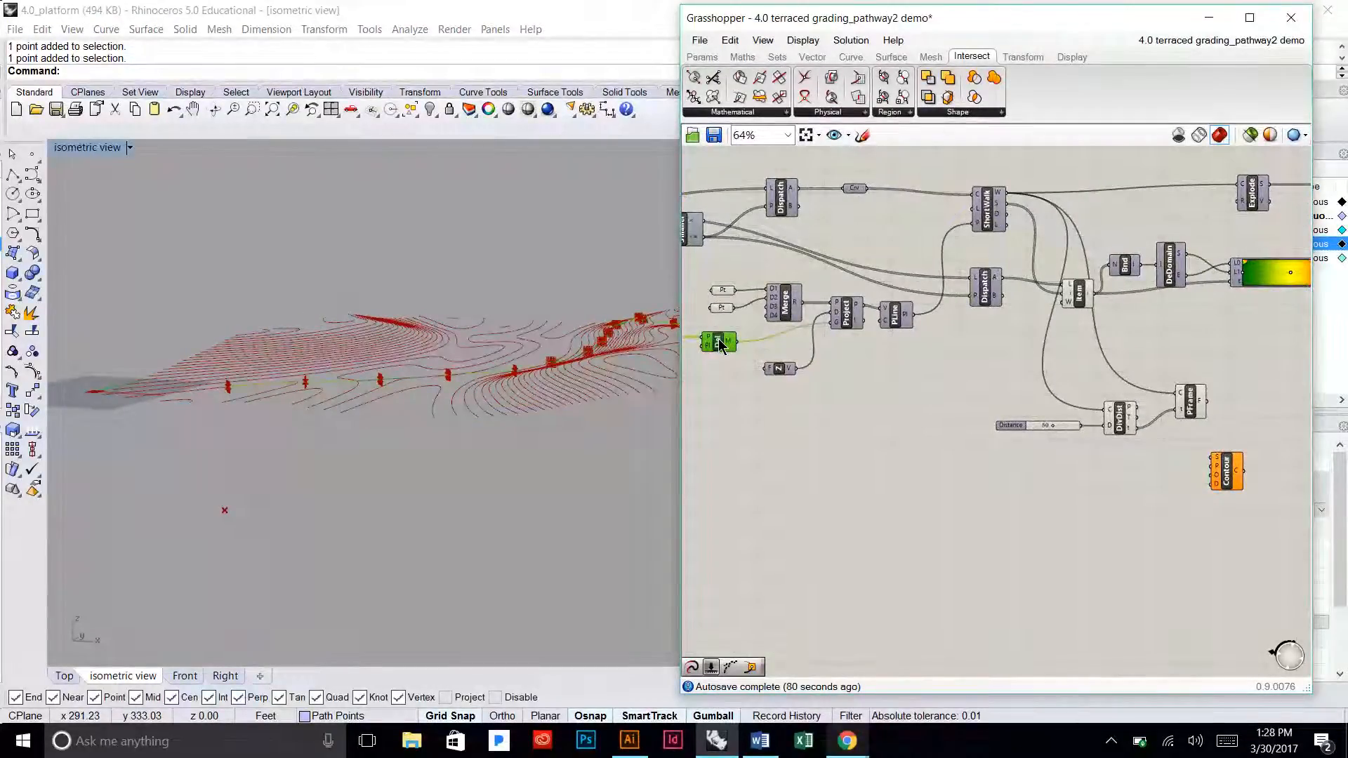
drag(735, 341, 1215, 453)
scroll(1215, 455, up, 4)
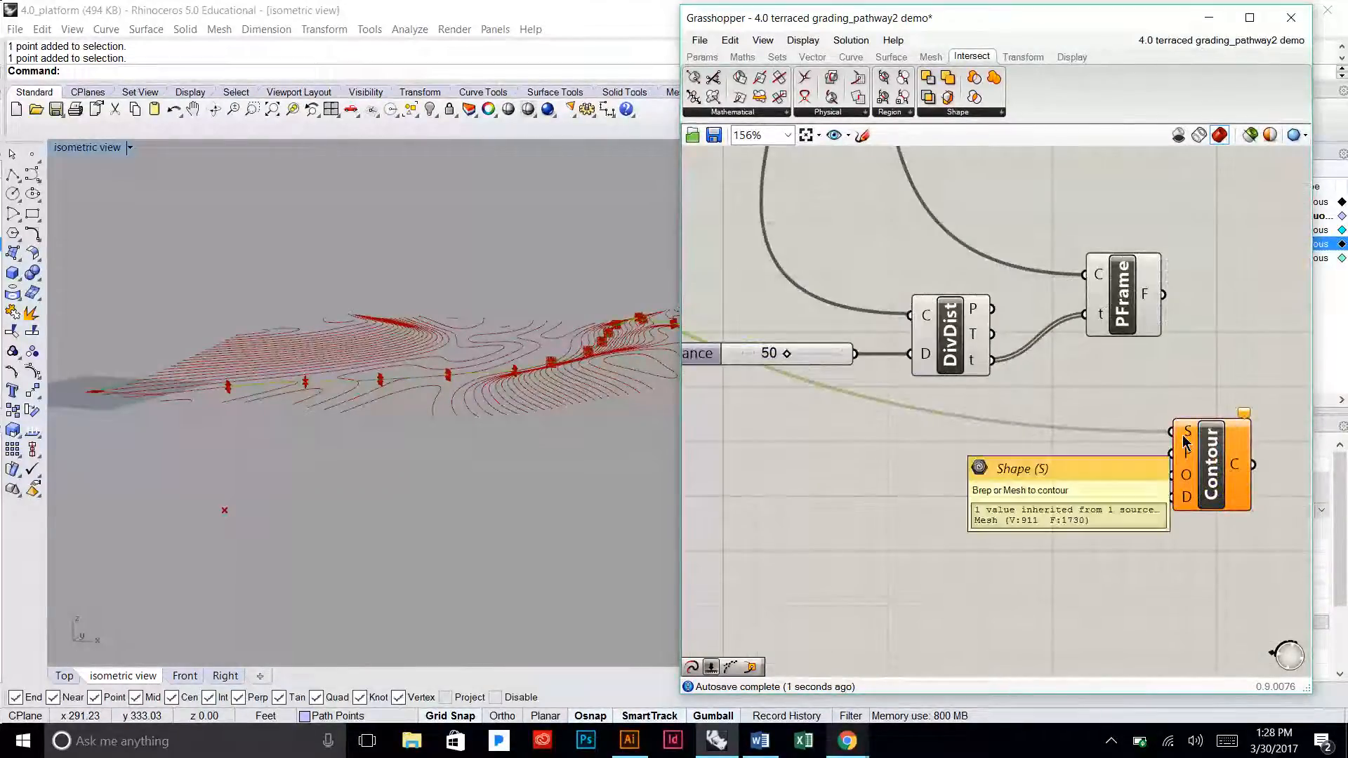
Step: Connect Perp Frame's F output to Contour's P input and move Contour up beside Perp Frame
right_drag(1184, 442, 1125, 407)
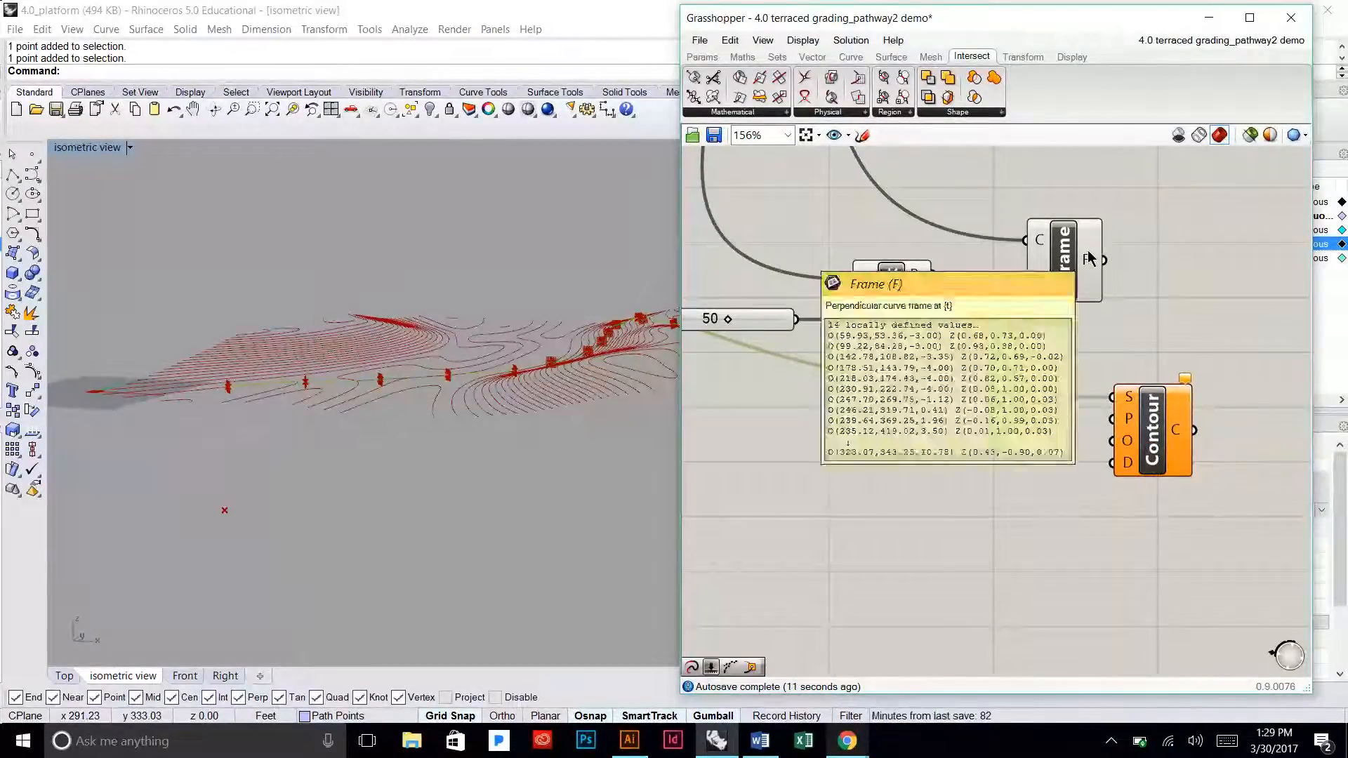
mouse_move(1085, 264)
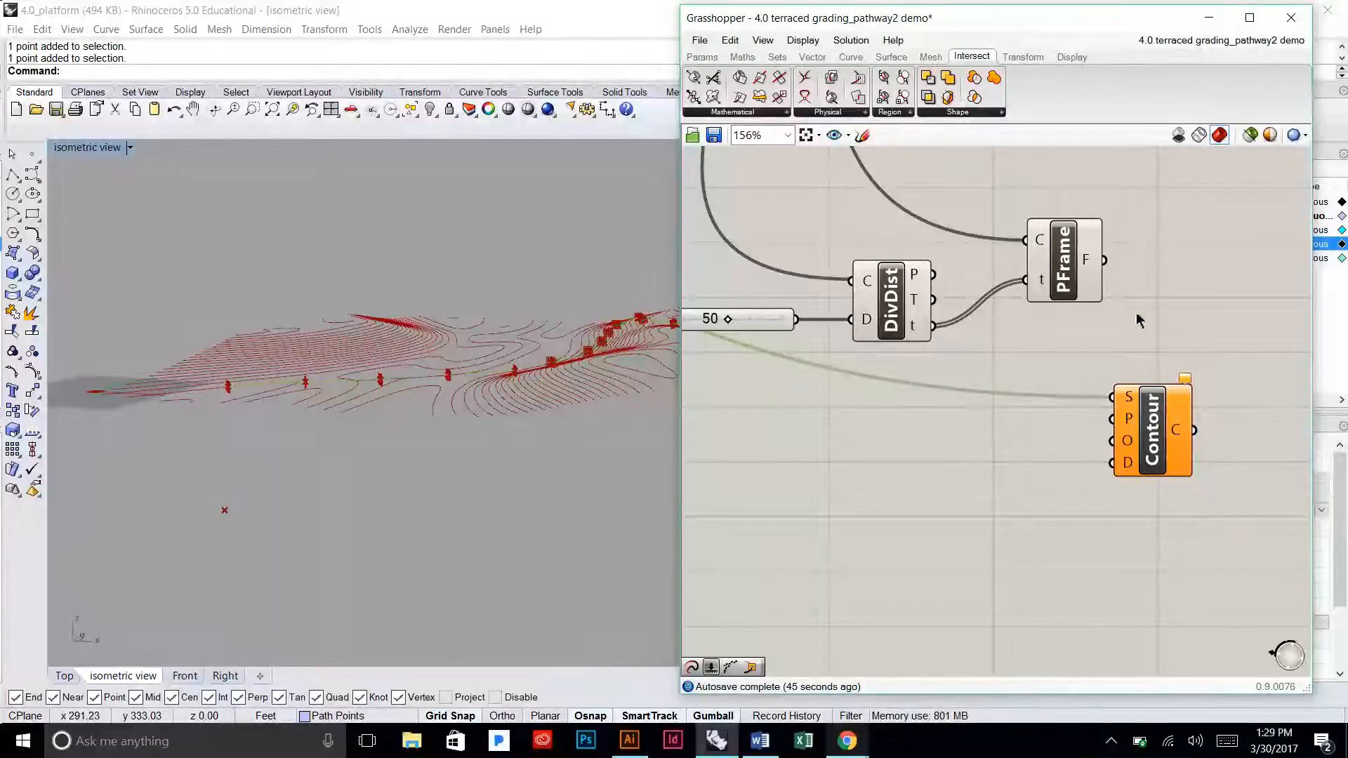
drag(1106, 269, 1112, 419)
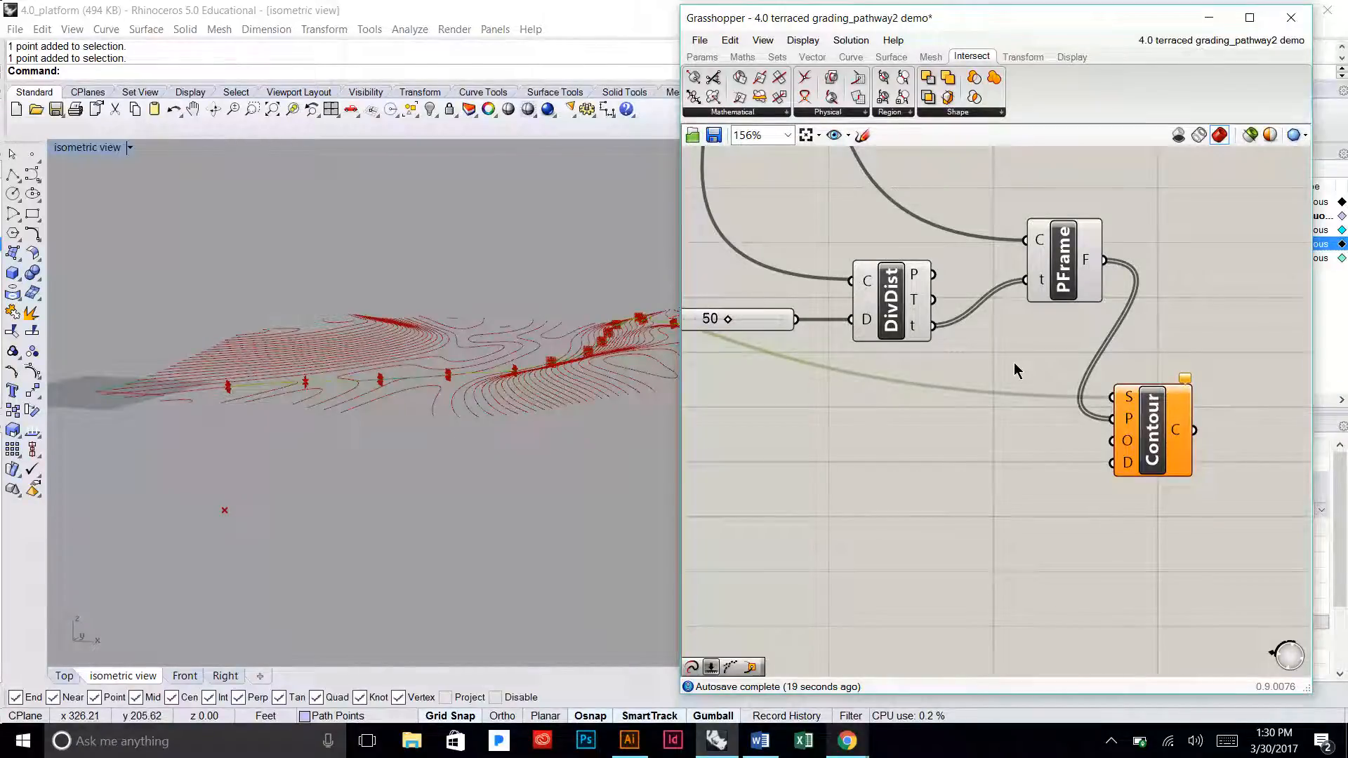
drag(1146, 439, 1195, 366)
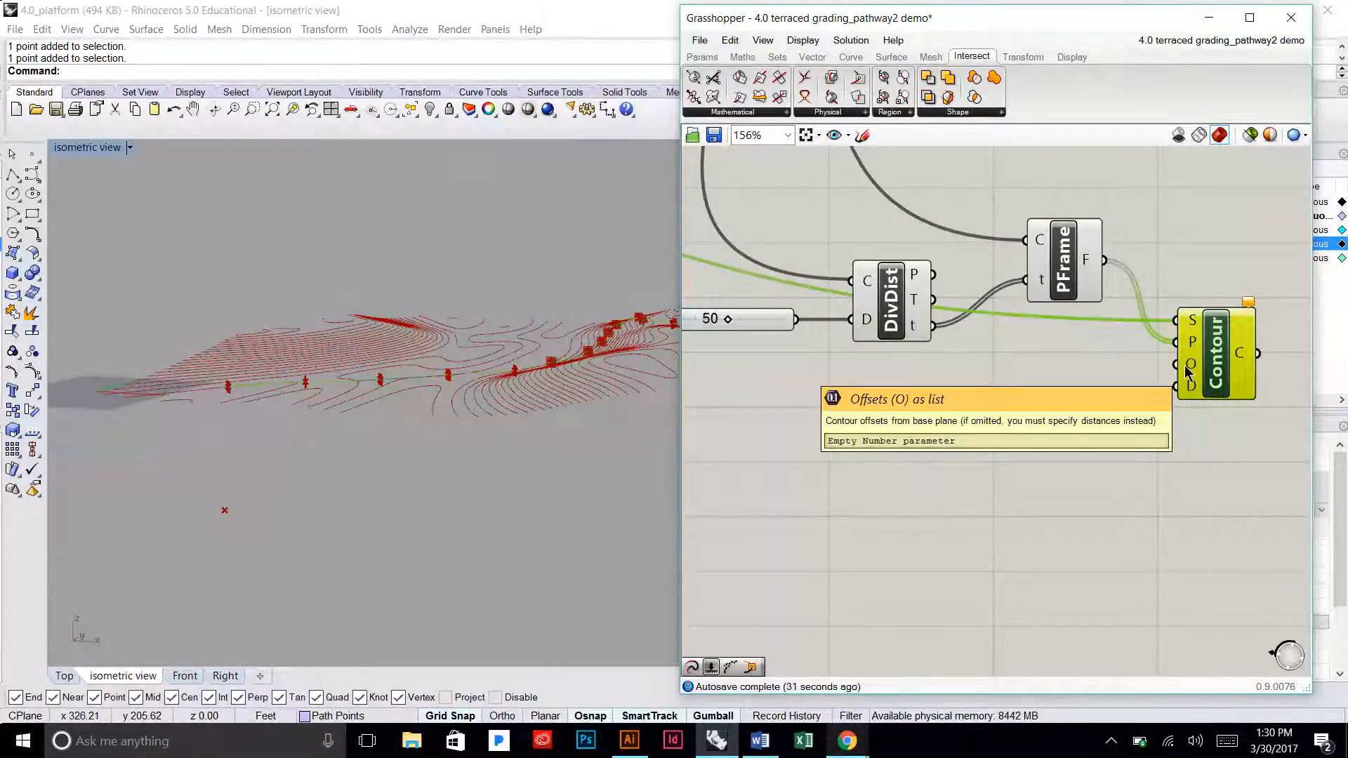
Step: Add a panel containing 0, shrink it to one line and connect it to Contour's O input
double_click(1023, 390)
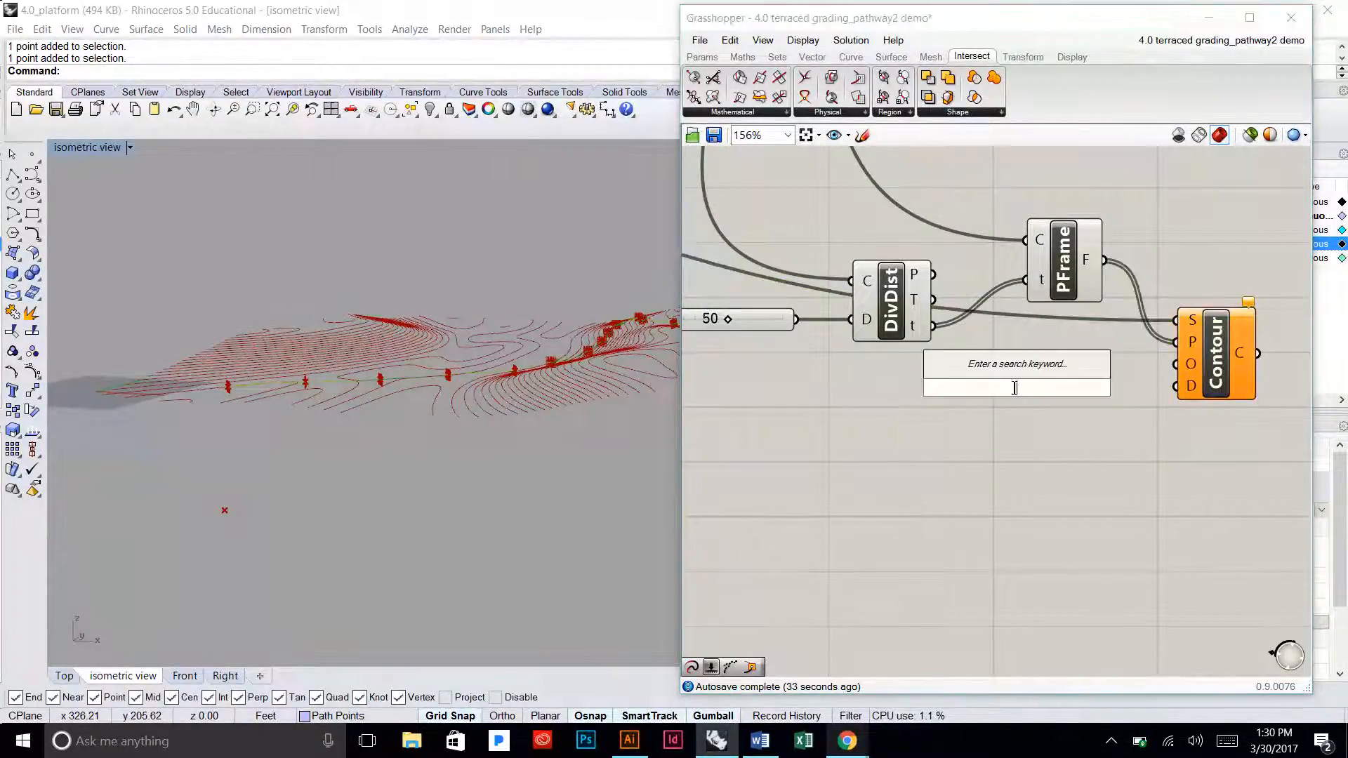
text("0)
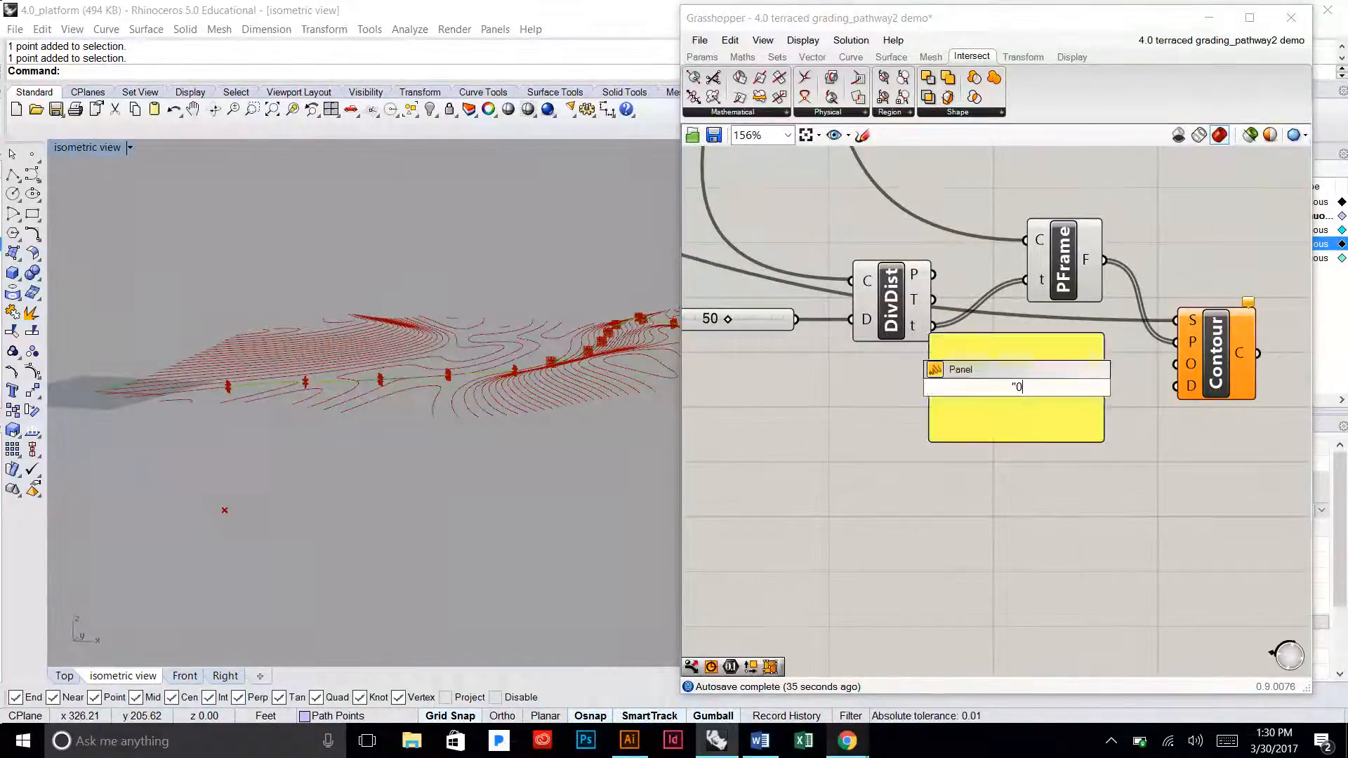
key(Return)
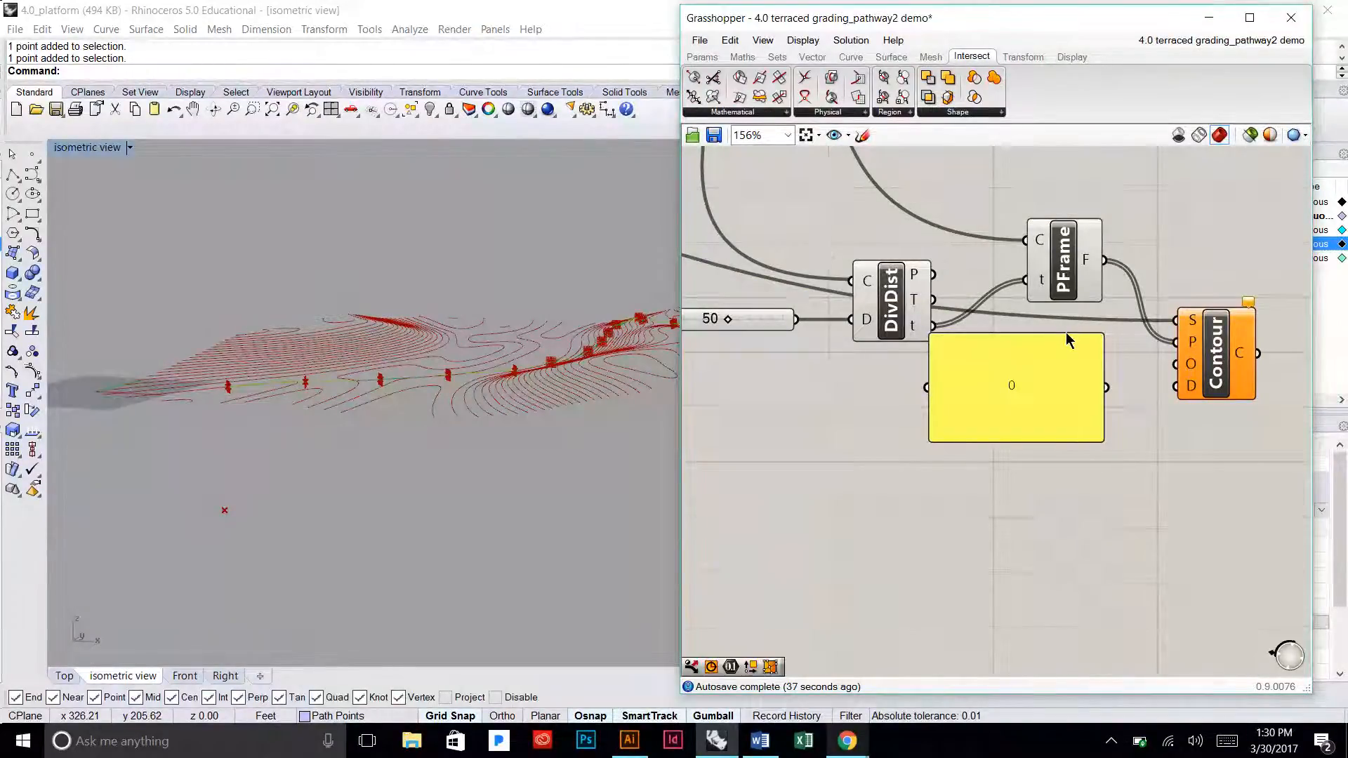
drag(1066, 333, 1176, 363)
Step: Examine the section curves cut through the terrain at each perpendicular frame along the path, overall and up close
right_drag(414, 337, 512, 424)
scroll(513, 463, up, 5)
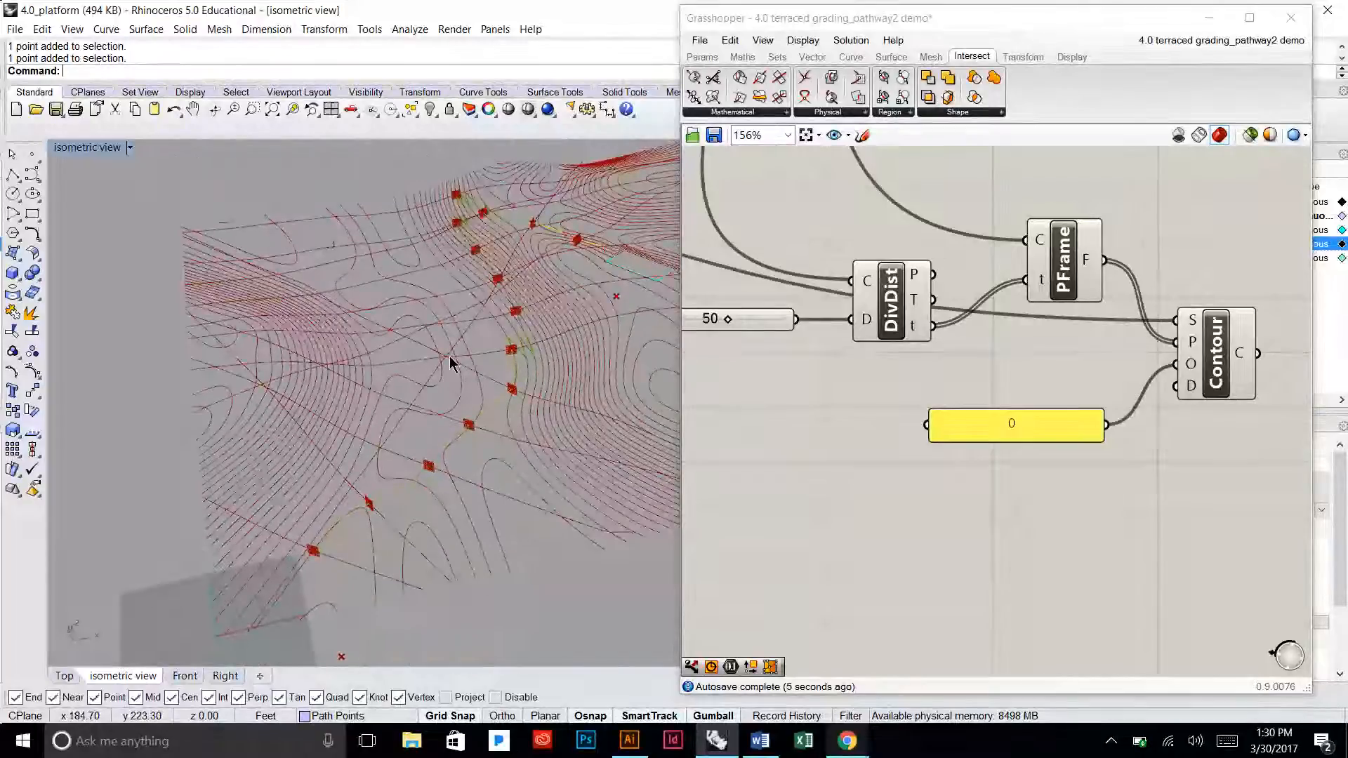
right_drag(487, 318, 436, 313)
scroll(529, 343, up, 5)
right_drag(544, 377, 503, 433)
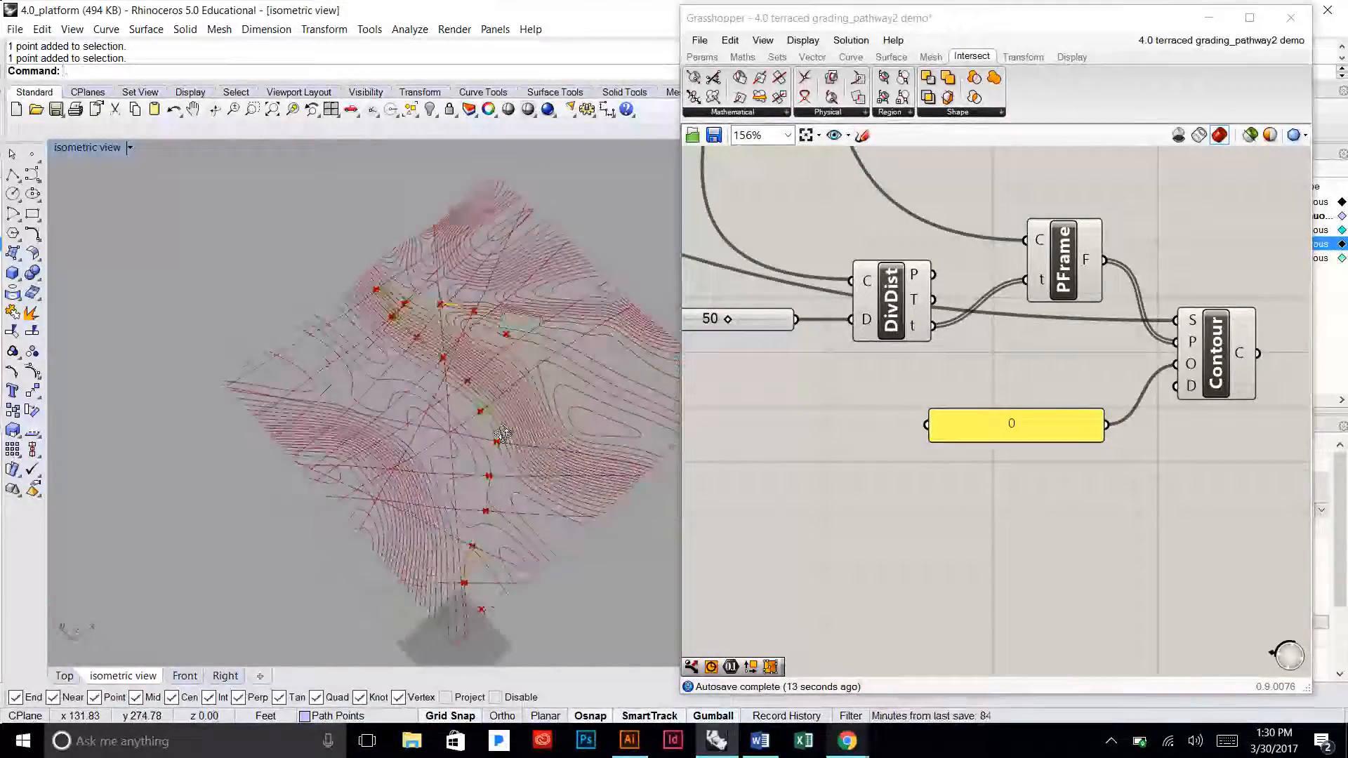
scroll(532, 459, up, 4)
right_drag(558, 500, 546, 442)
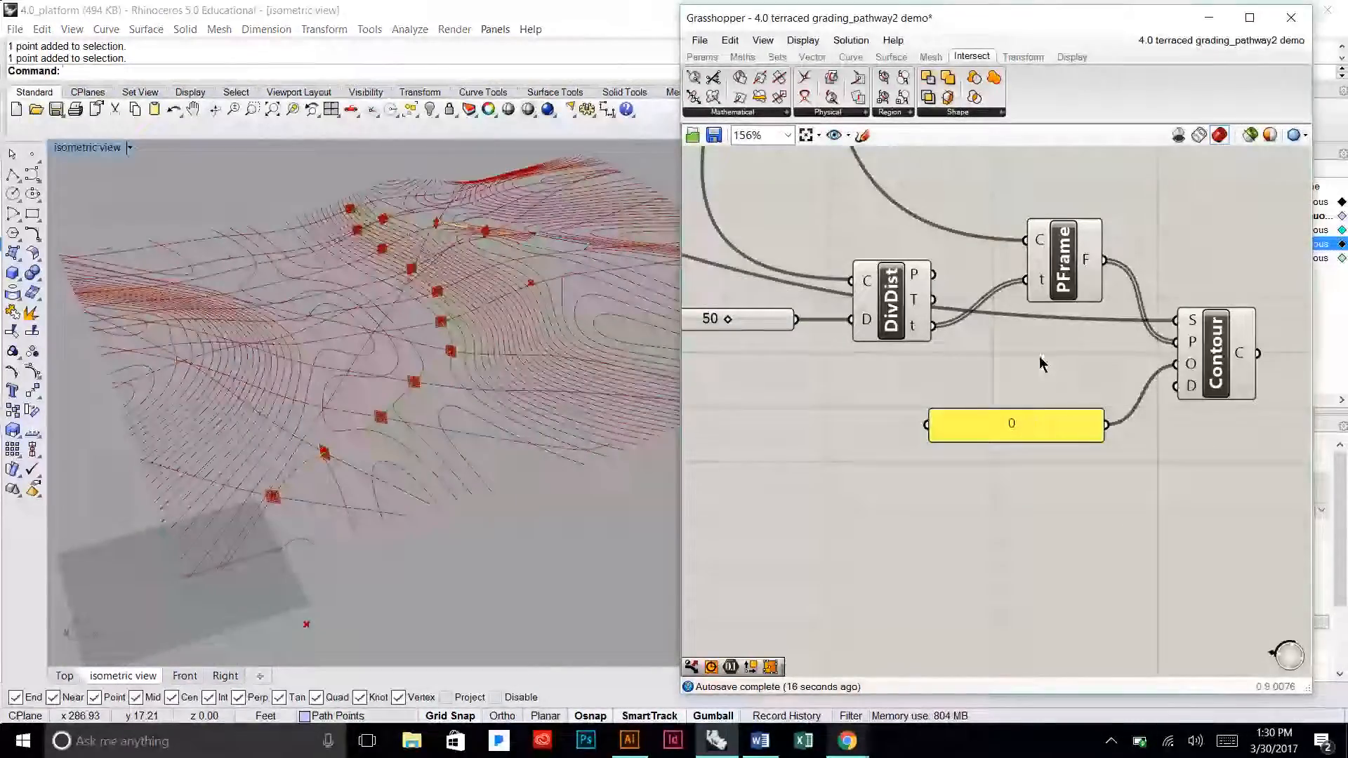
right_drag(430, 361, 433, 394)
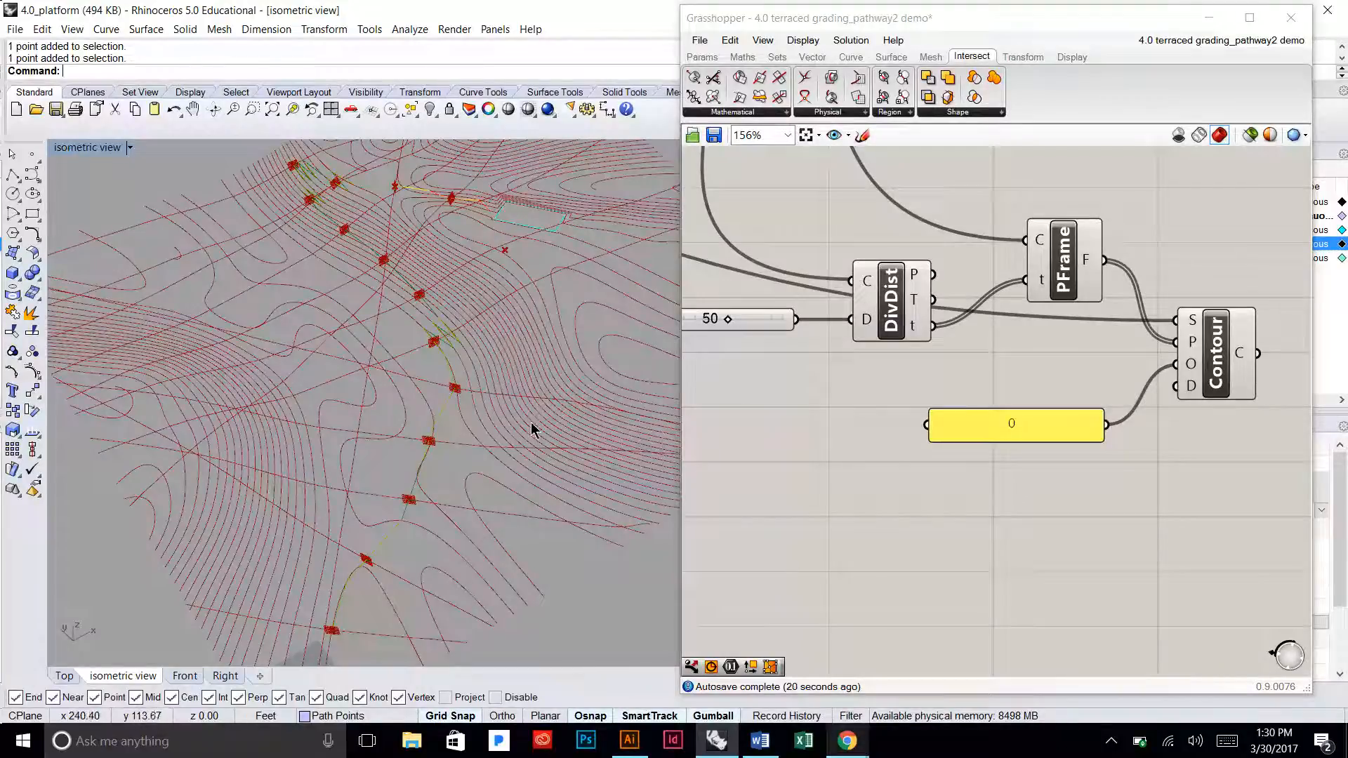
right_drag(528, 419, 453, 355)
scroll(453, 355, up, 6)
right_drag(462, 416, 467, 387)
scroll(466, 386, up, 6)
right_drag(518, 456, 475, 457)
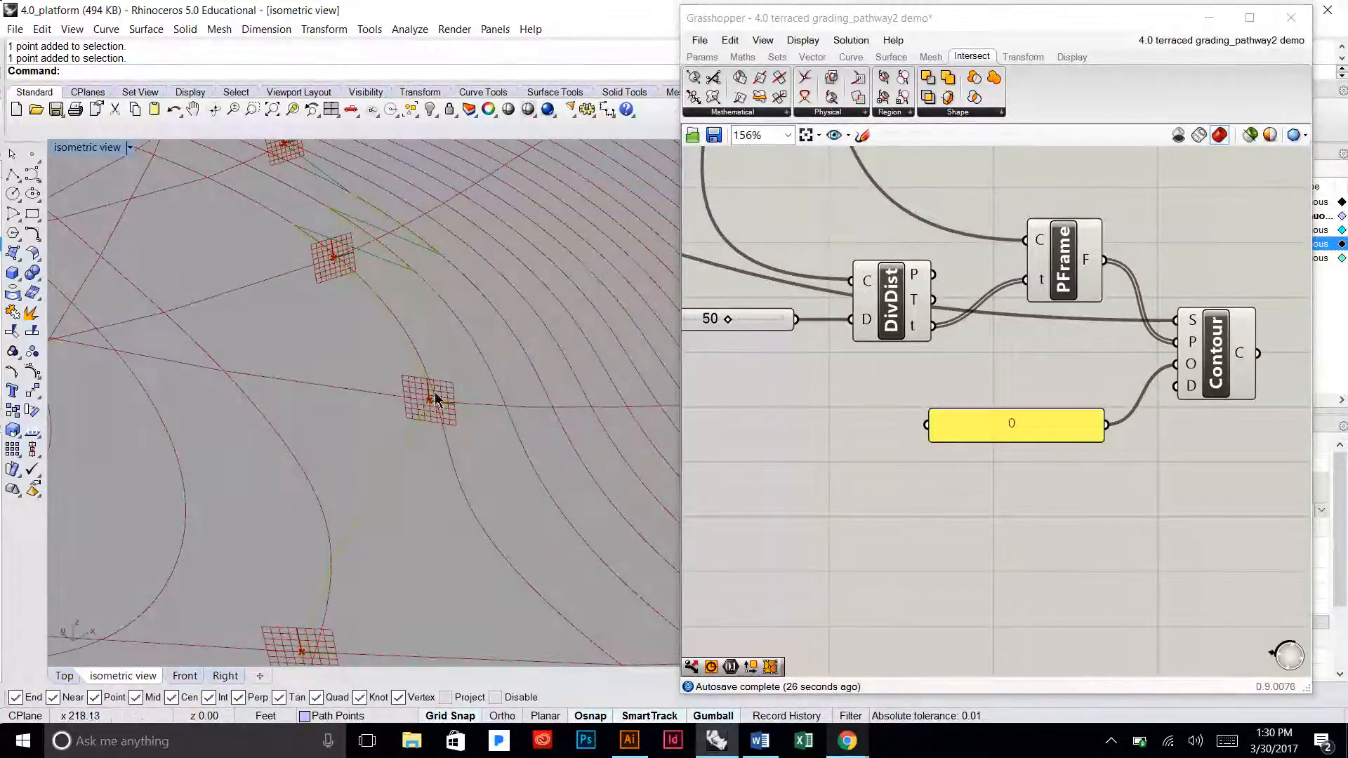
scroll(504, 391, down, 6)
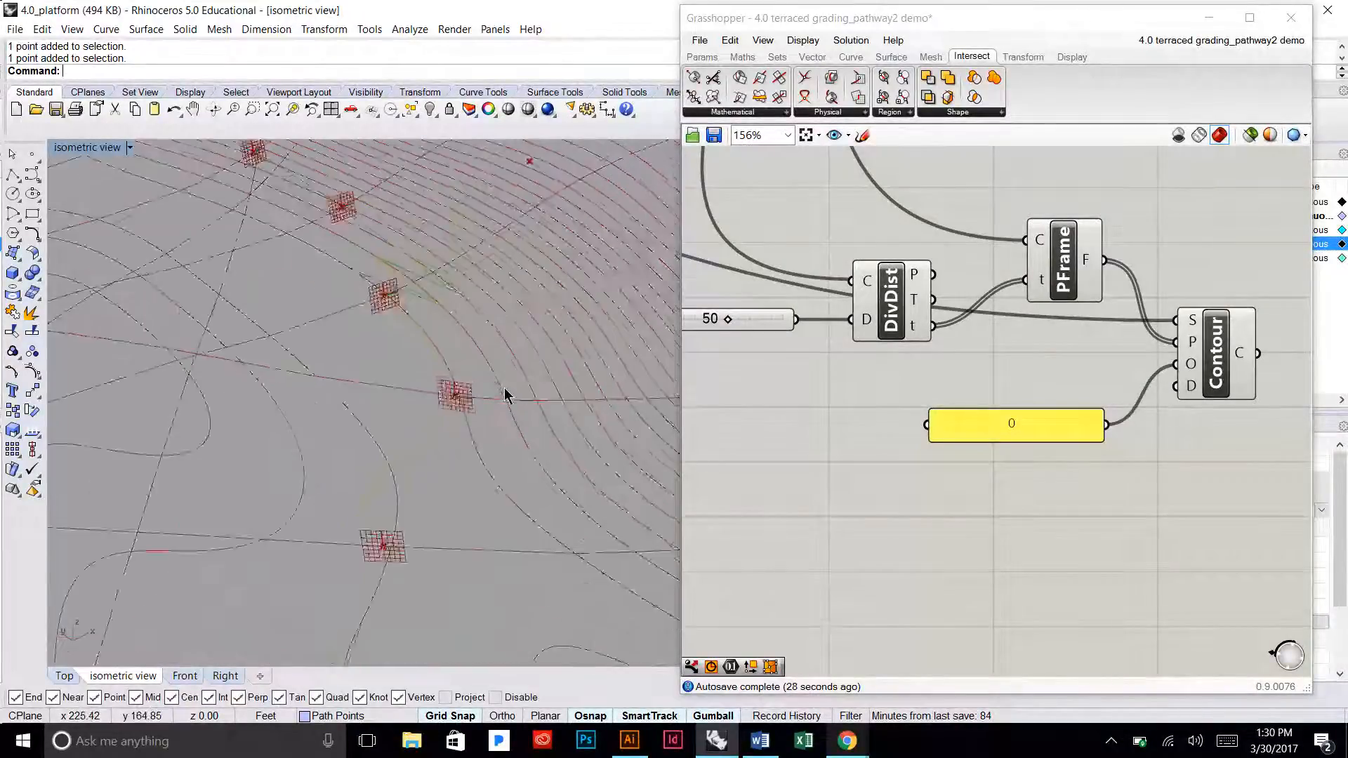
scroll(504, 389, down, 3)
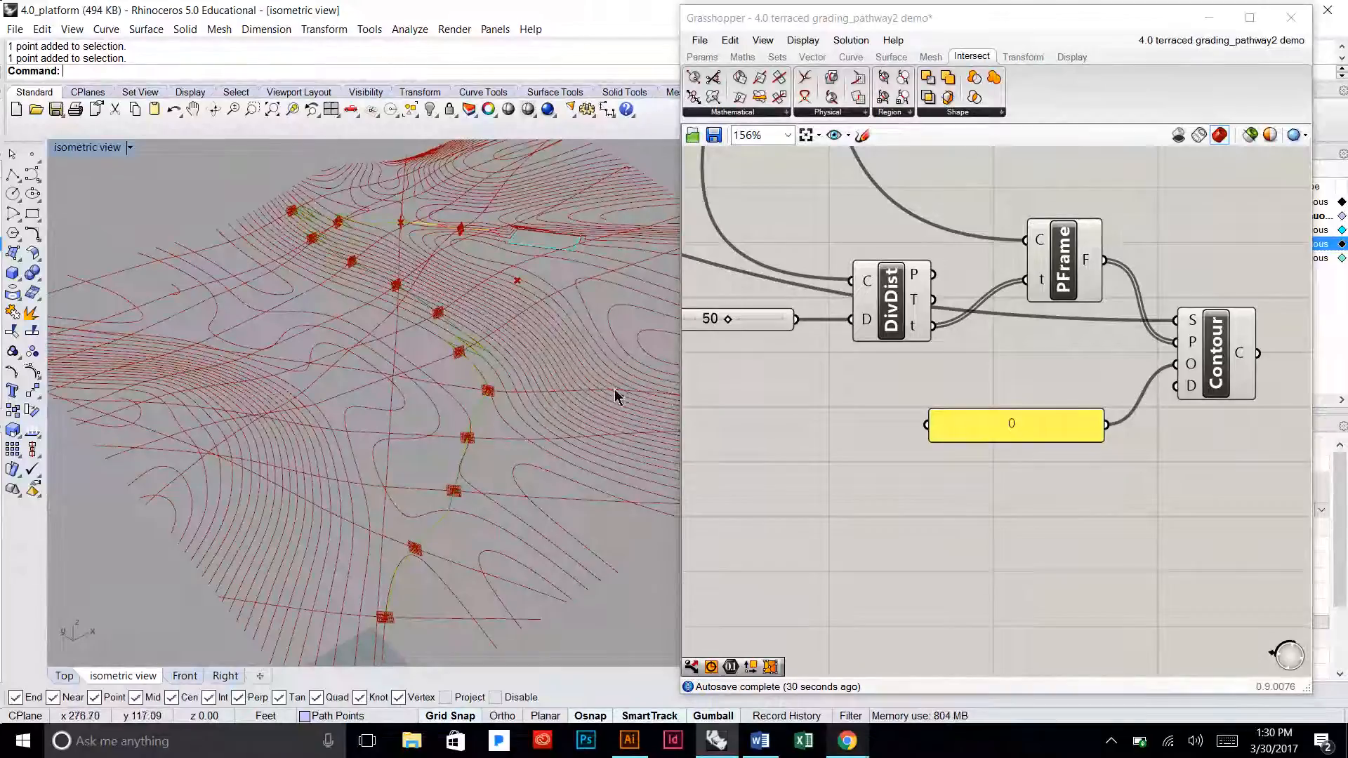
Step: Line up Perp Frame and Contour in a row after Divide Distance, with the 0 panel just beneath them
right_drag(1076, 353, 1009, 435)
drag(985, 364, 994, 392)
click(1005, 294)
click(1011, 286)
click(1149, 443)
drag(1149, 444, 1155, 380)
click(1167, 472)
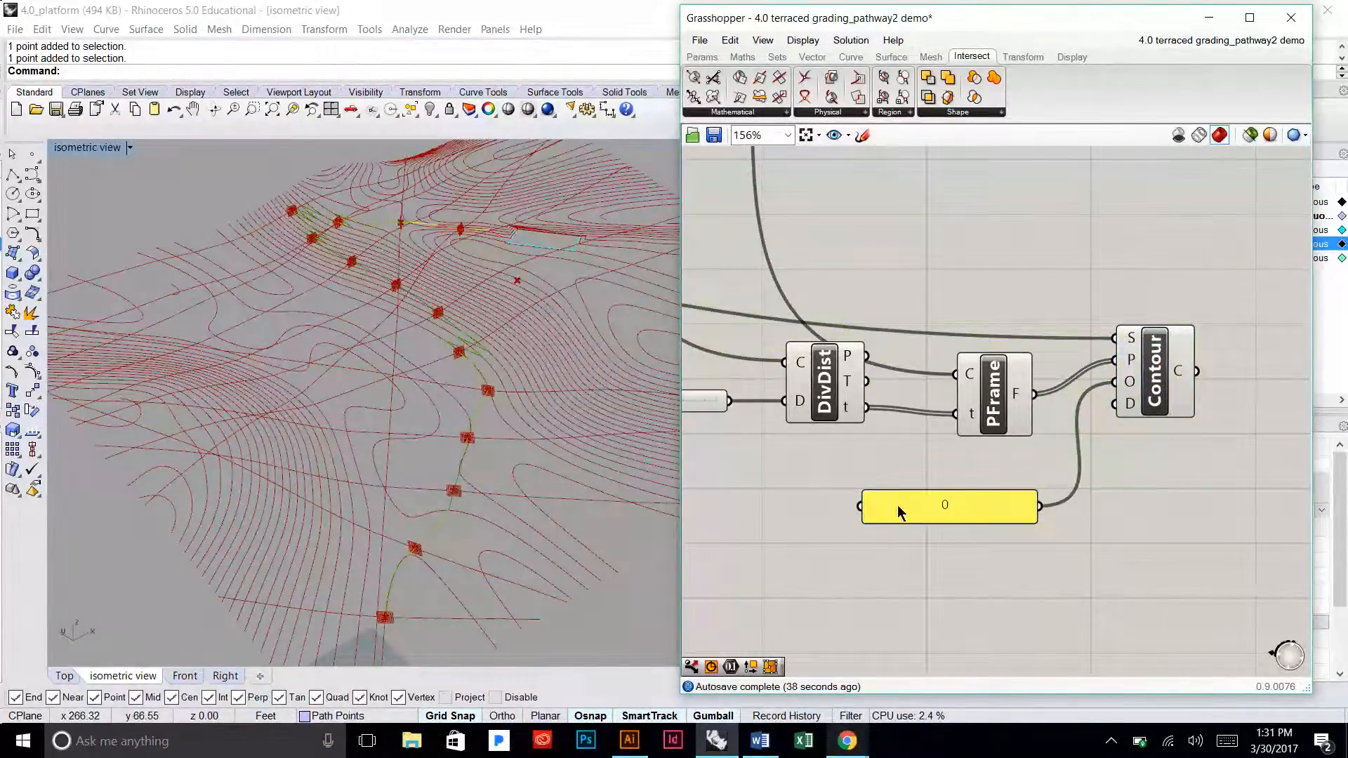
drag(897, 504, 890, 475)
click(1075, 501)
right_drag(1181, 497, 1081, 538)
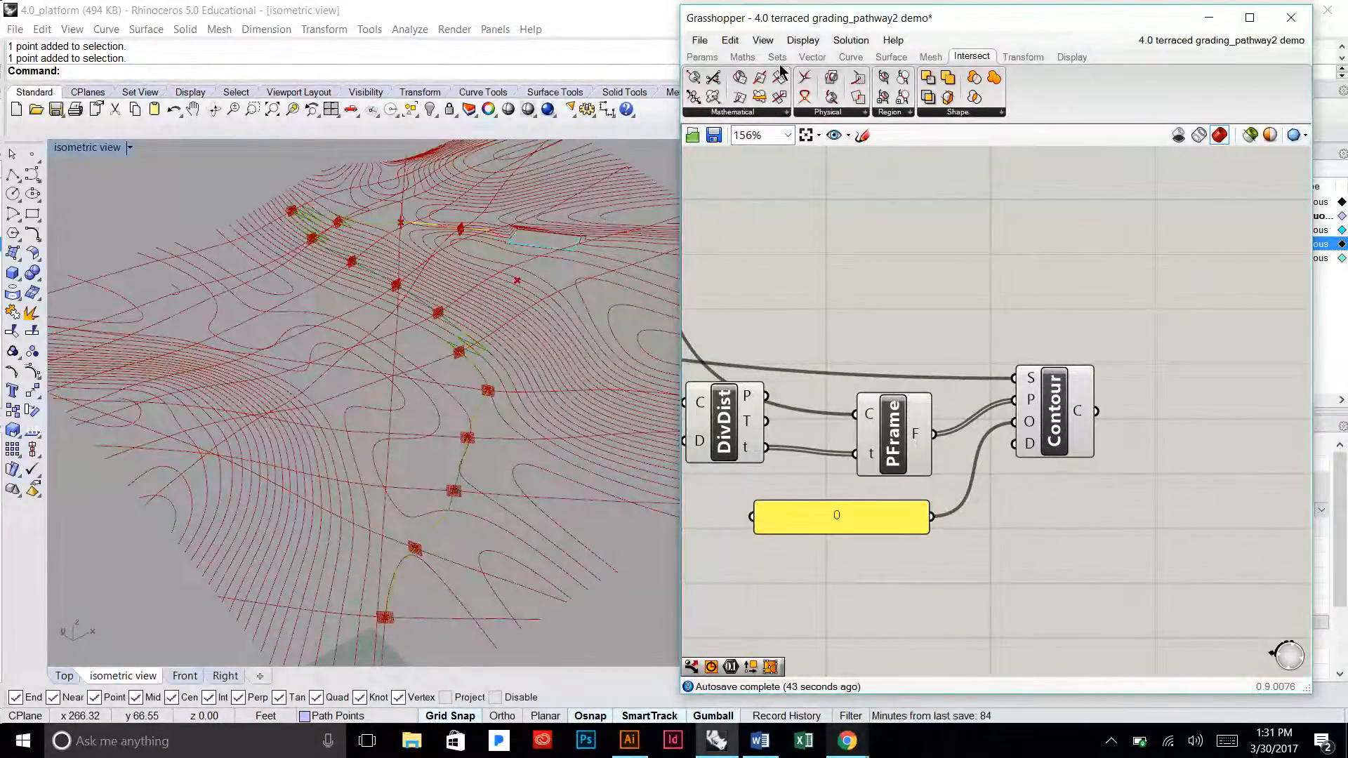
Step: Add a Shatter component in the empty canvas area above Contour
click(853, 59)
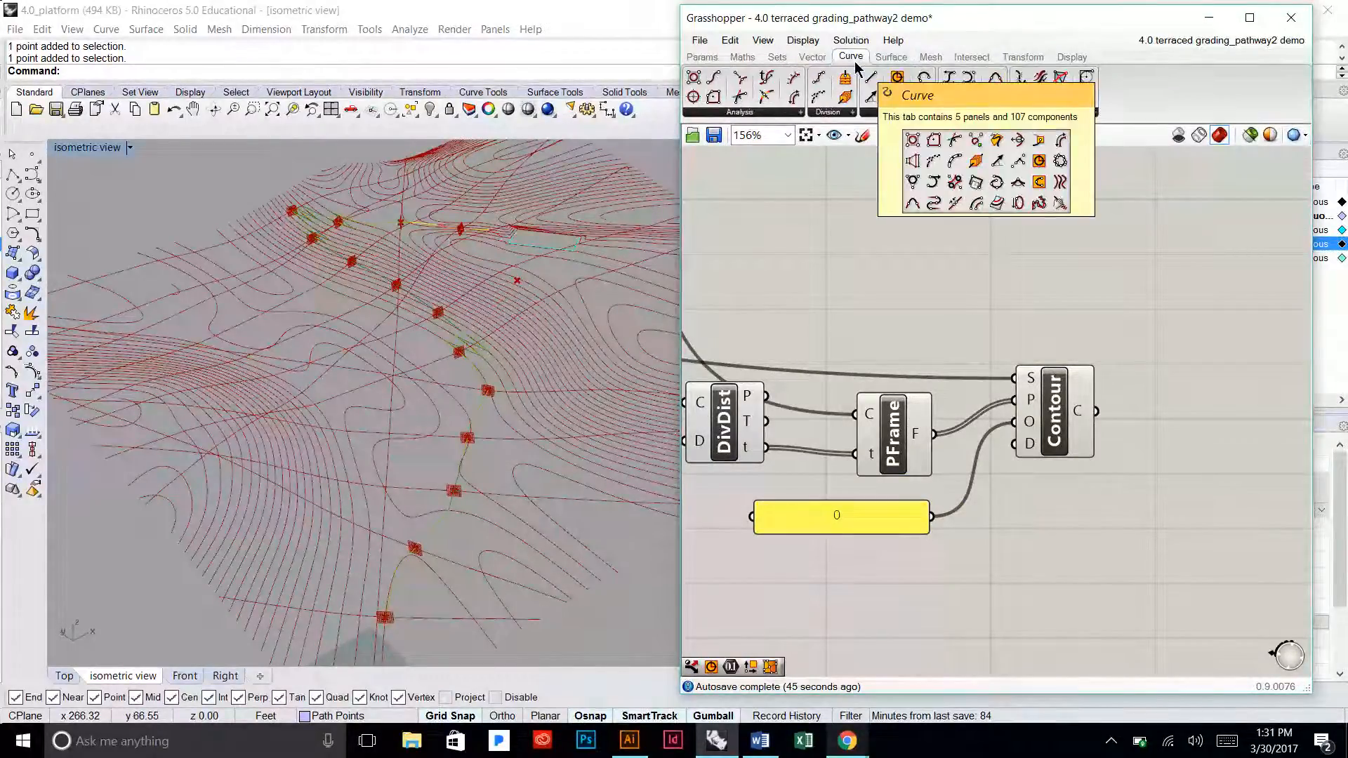
click(841, 112)
click(839, 184)
click(1042, 240)
mouse_move(930, 253)
right_down()
mouse_move(1050, 262)
mouse_move(930, 244)
right_up()
scroll(1050, 262, down, 2)
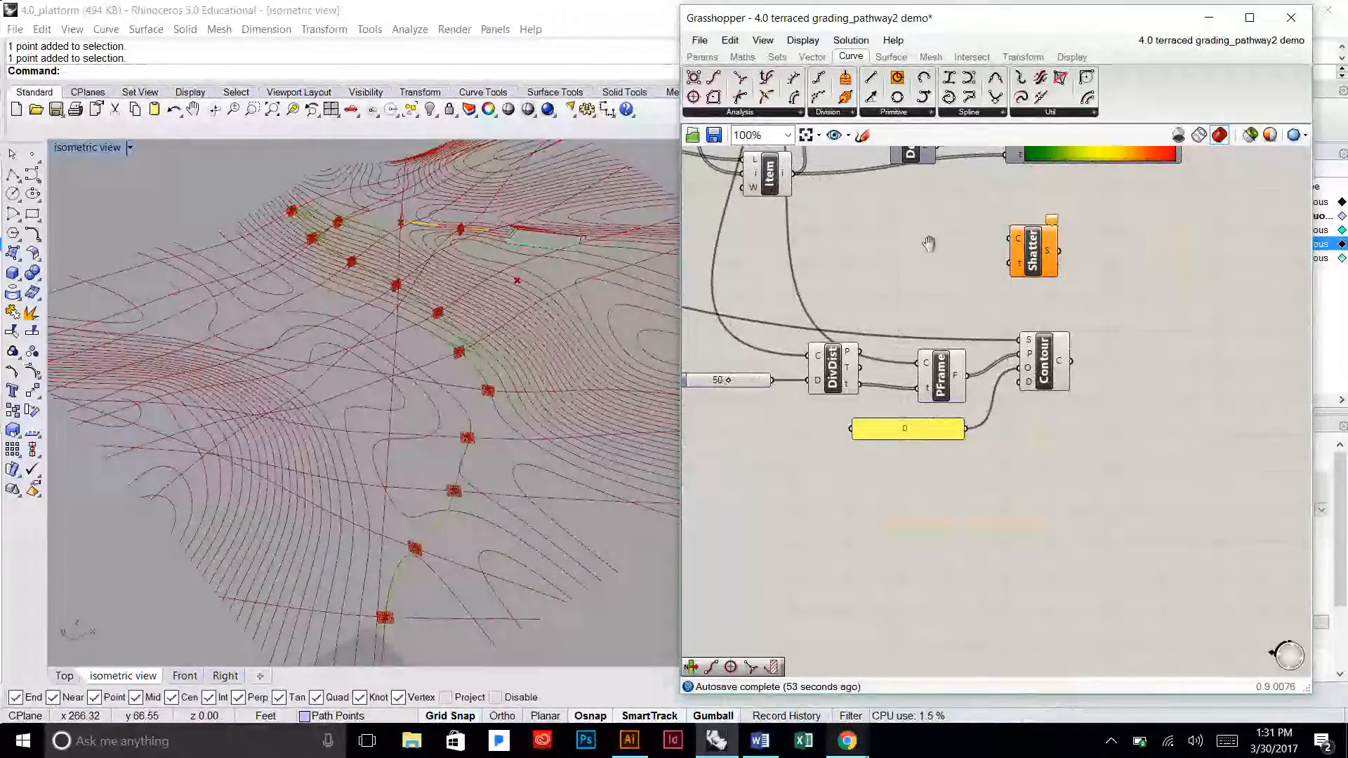
Step: Move the Shatter component to the far side of Contour and connect Contour's C output to Shatter's C input
scroll(1048, 373, up, 2)
click(1049, 374)
drag(1044, 204, 1232, 330)
click(1126, 435)
drag(1083, 356, 1174, 290)
drag(1190, 330, 1220, 386)
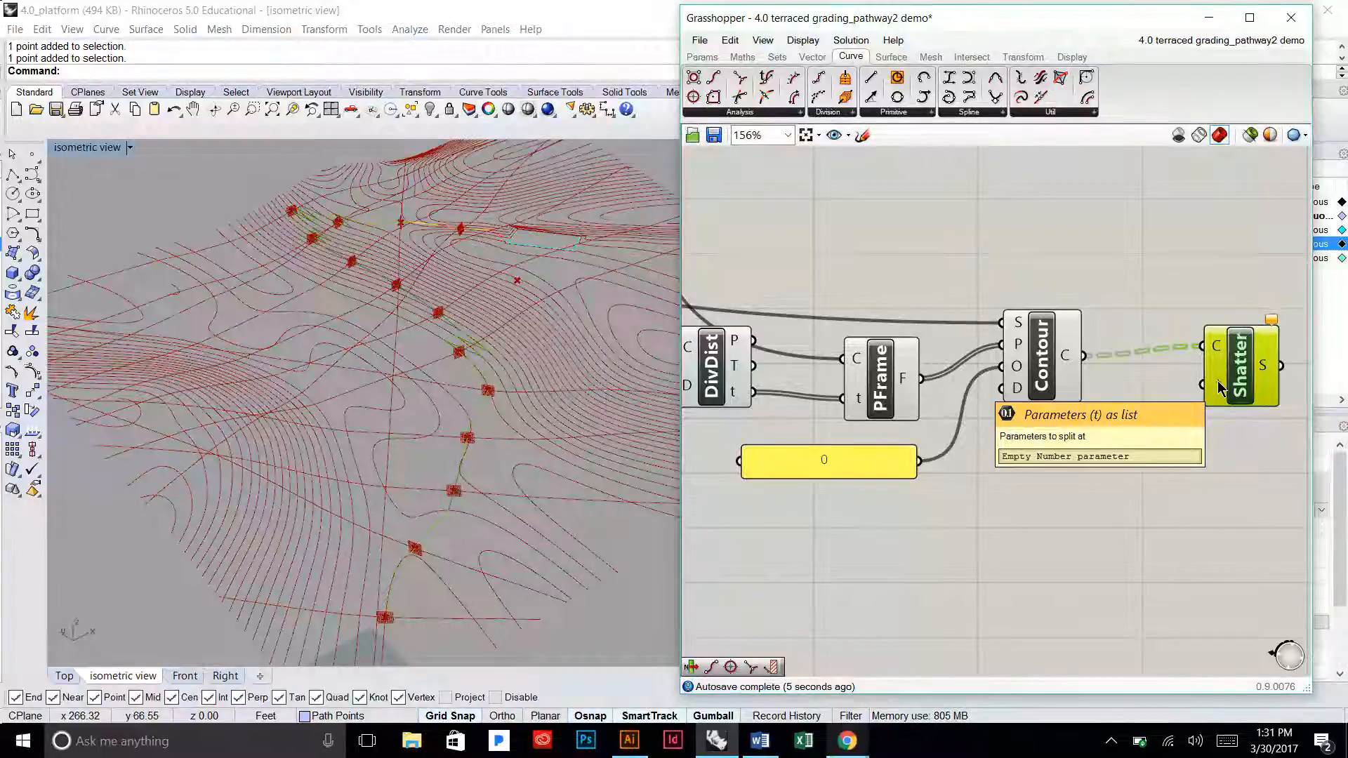
Step: Examine the perpendicular frames and section curves along the path, together with the Divide Distance and Perp Frame components that generate them
scroll(471, 463, up, 10)
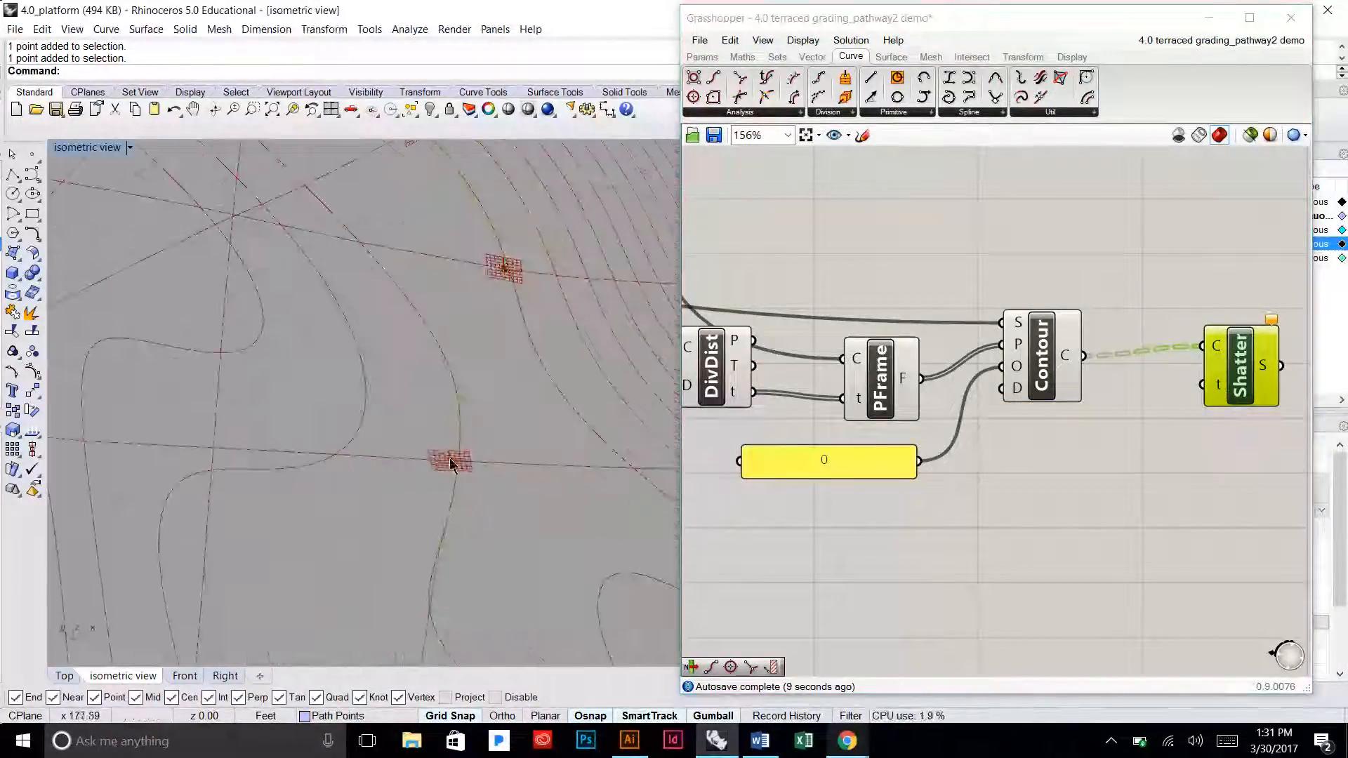
scroll(456, 472, up, 5)
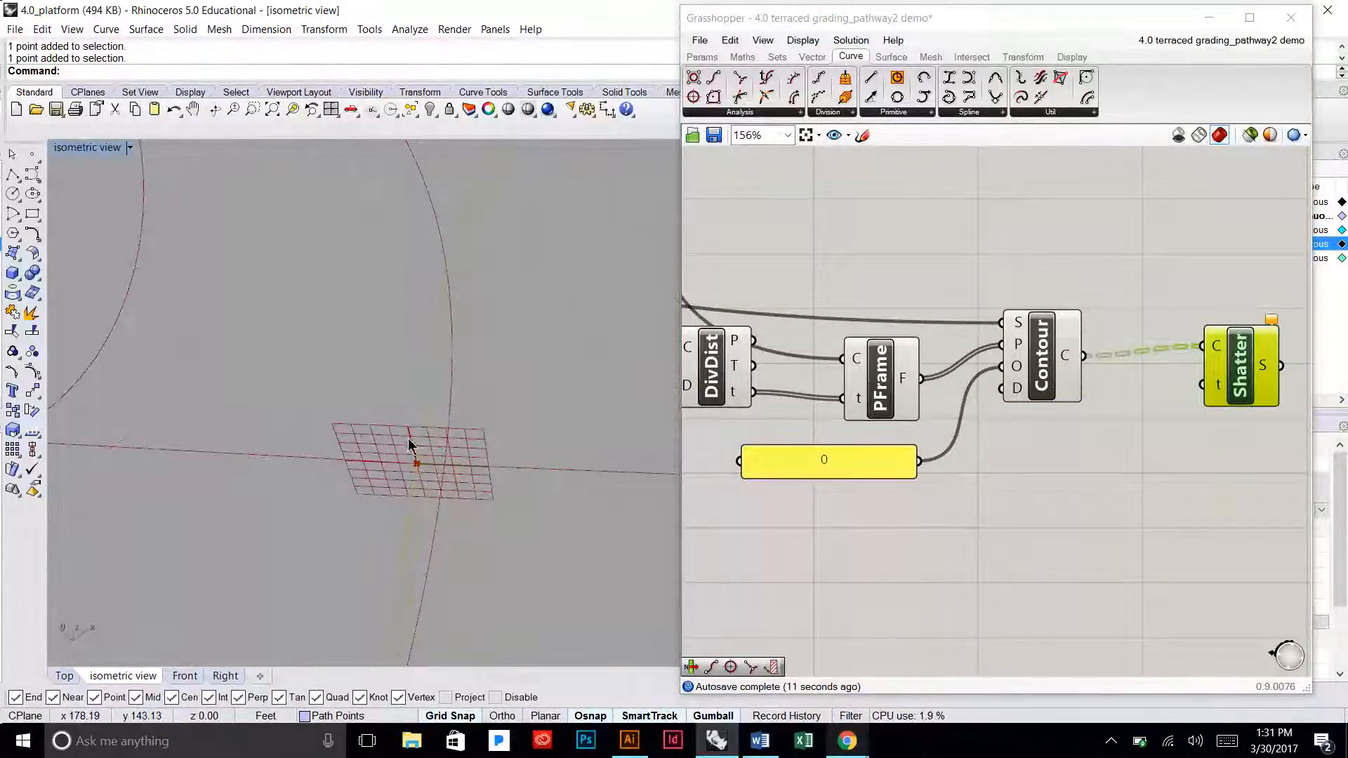
scroll(413, 445, down, 5)
right_drag(946, 470, 1013, 445)
scroll(1107, 450, down, 1)
click(820, 372)
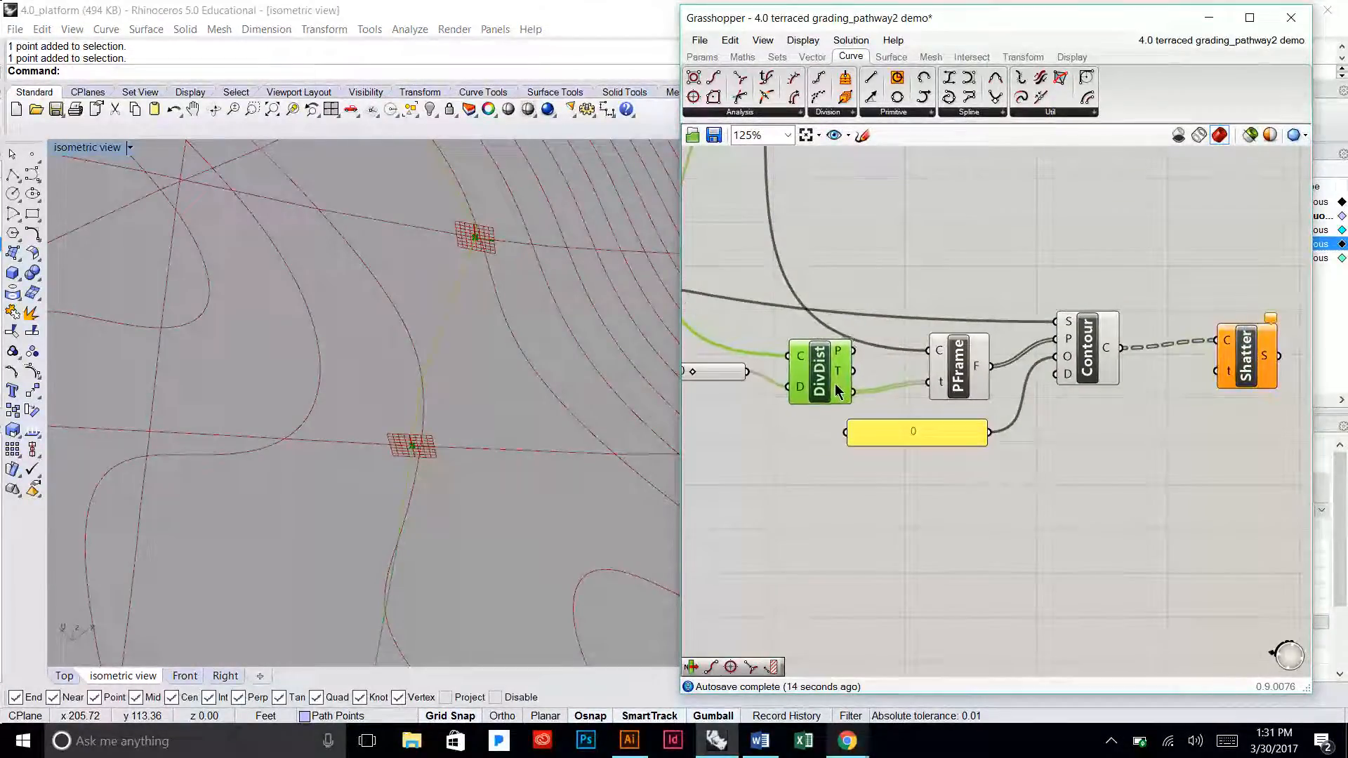
click(734, 379)
right_drag(772, 400, 871, 392)
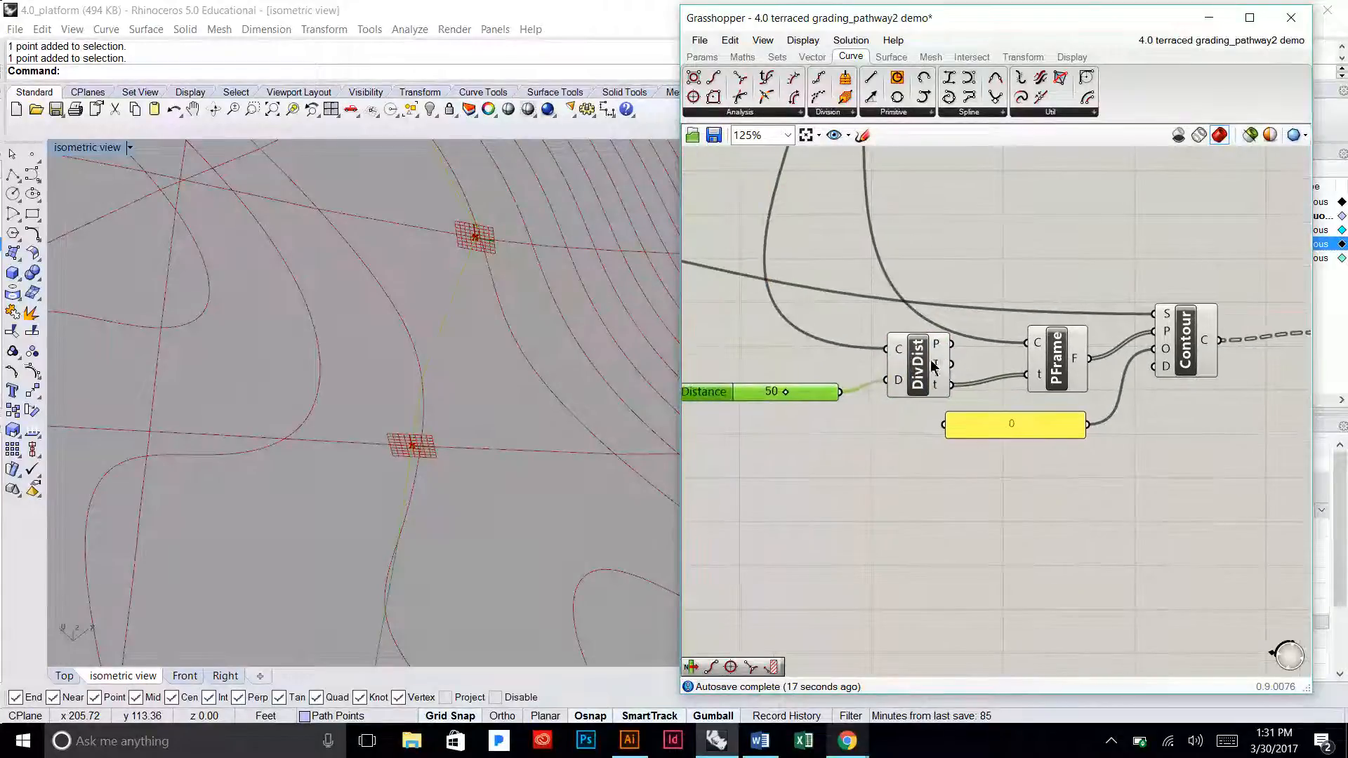
drag(927, 367, 920, 379)
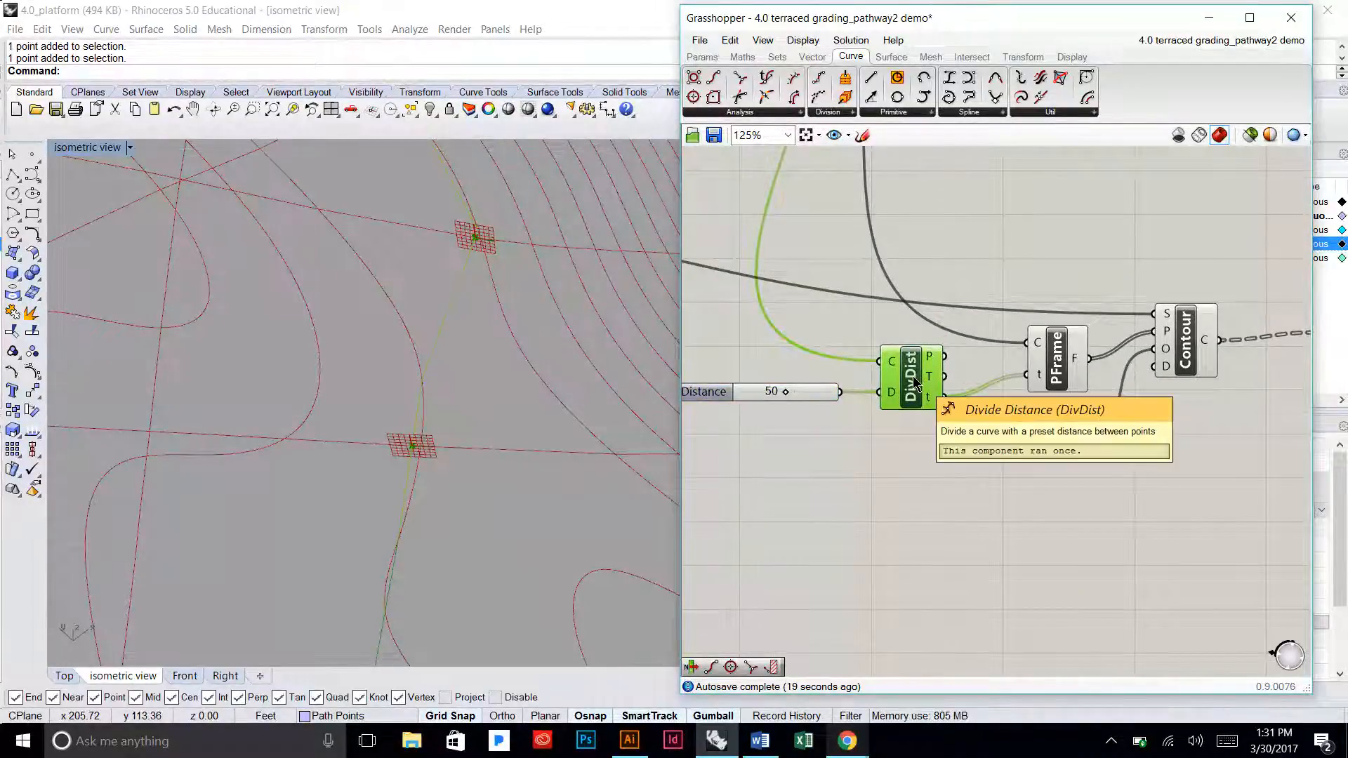
right_drag(914, 382, 851, 370)
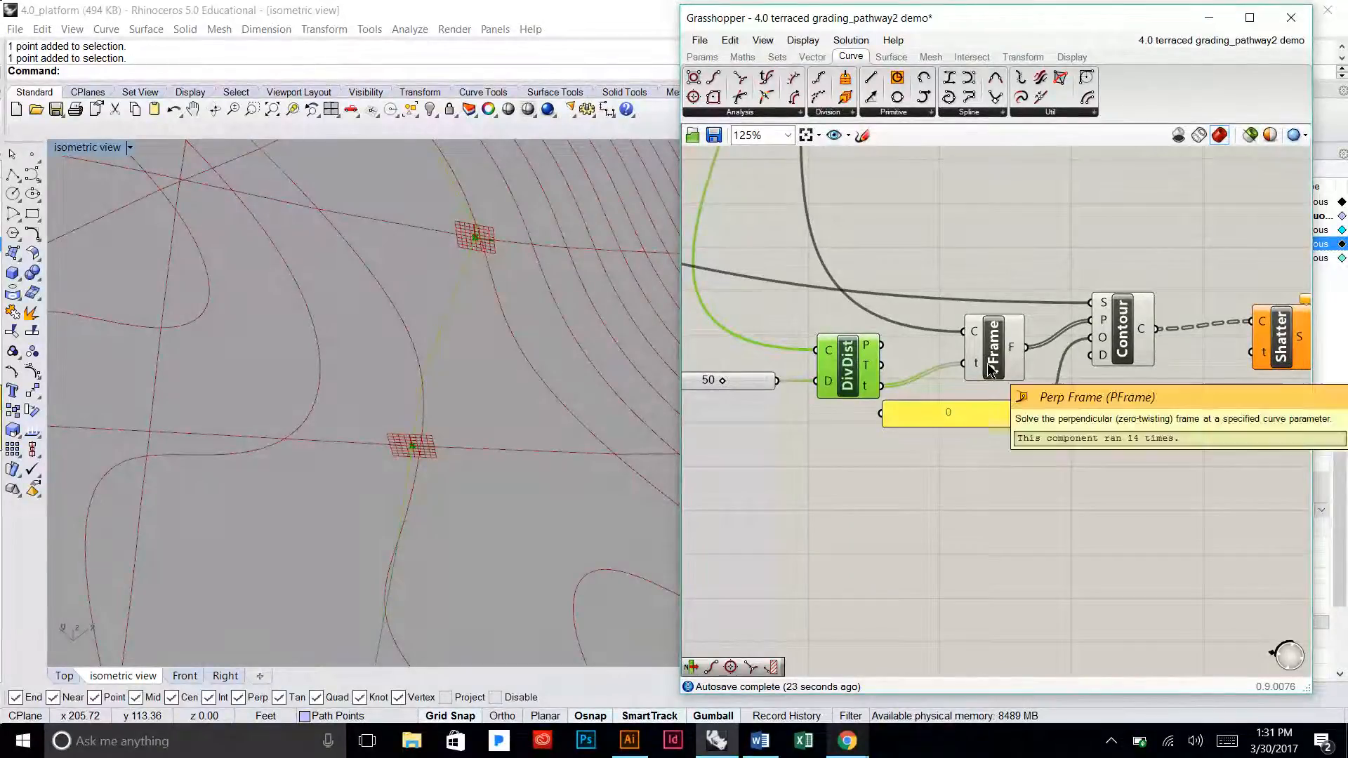
right_drag(996, 413, 898, 404)
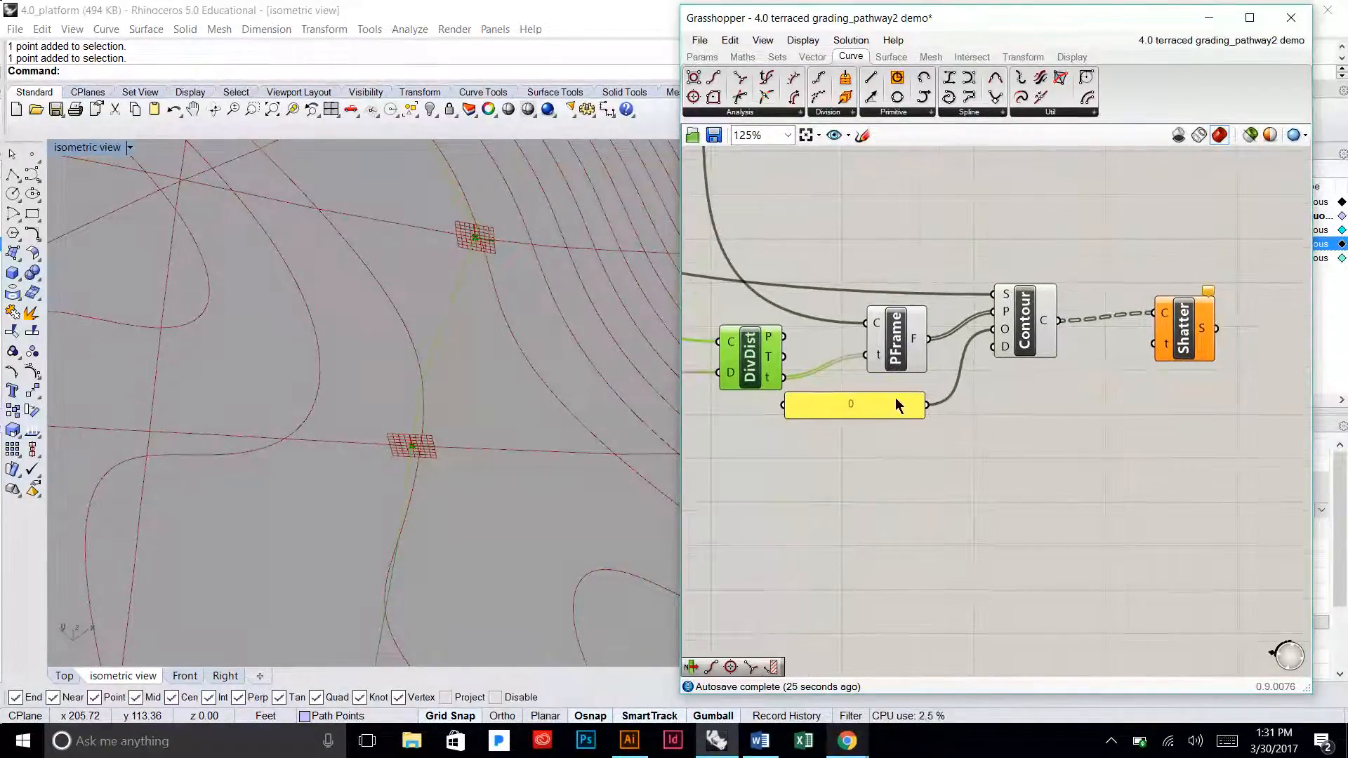
mouse_move(767, 382)
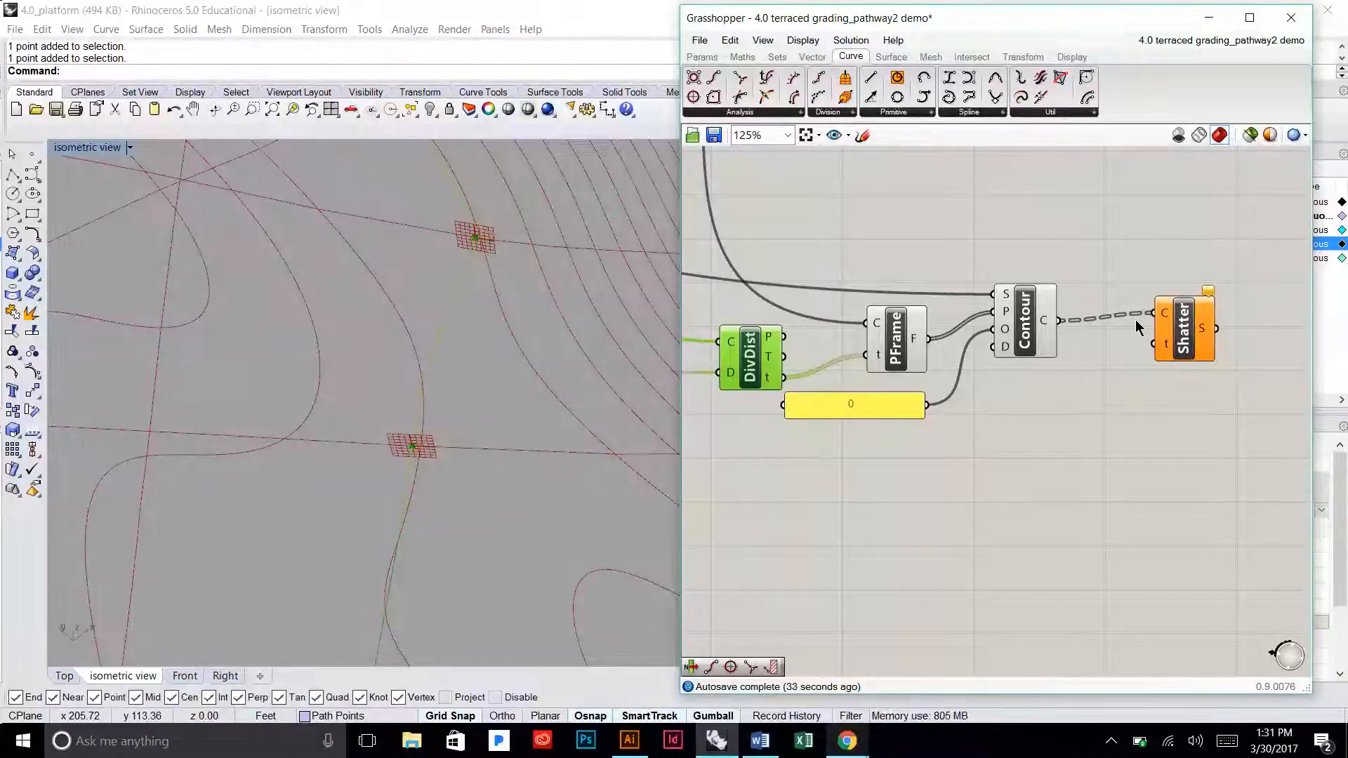
right_drag(451, 346, 475, 309)
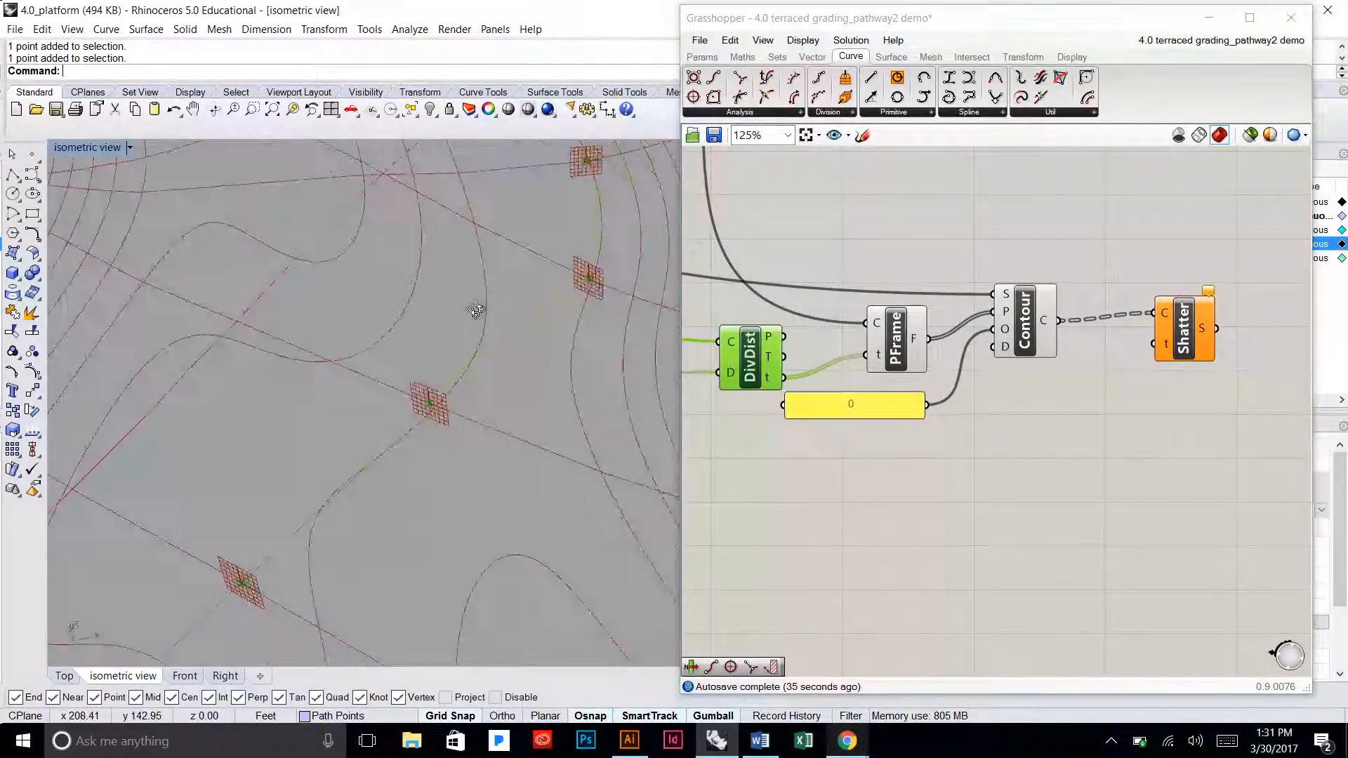
scroll(475, 308, down, 8)
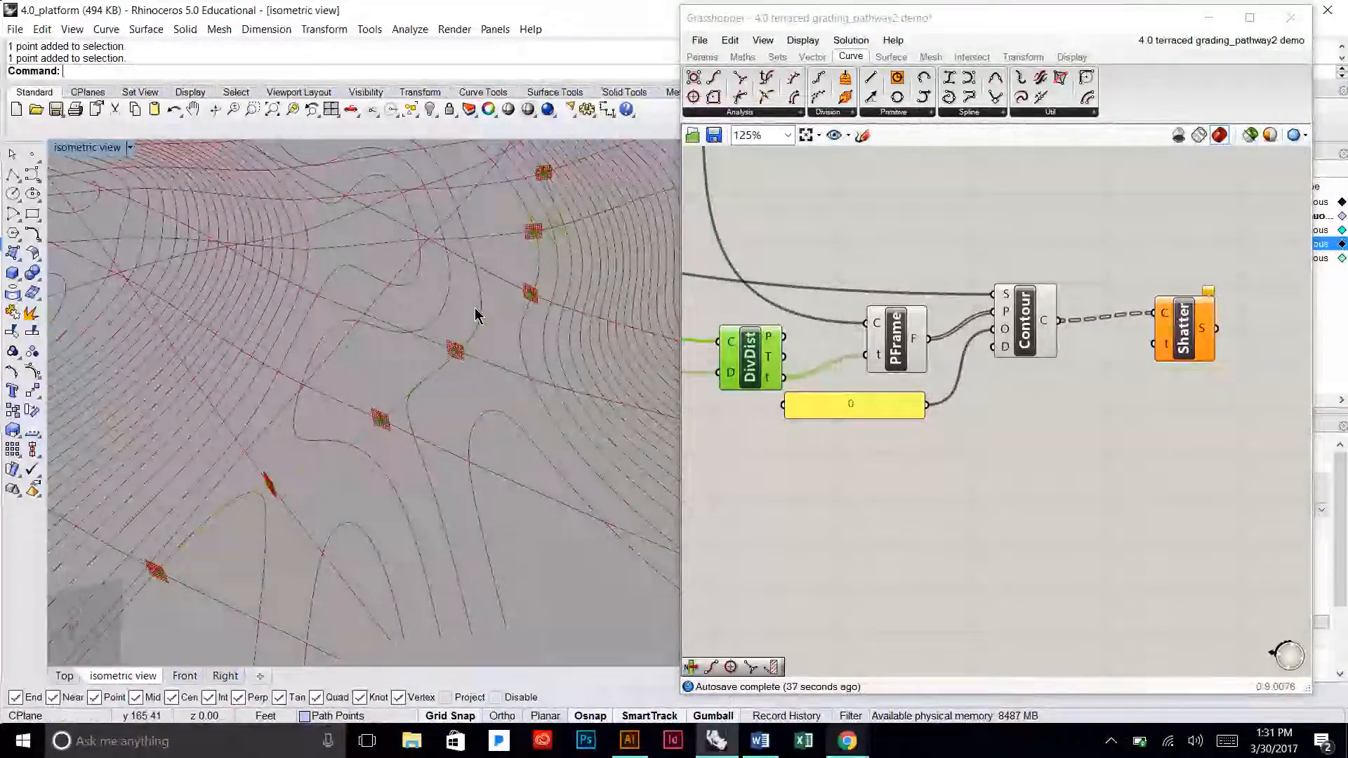
right_drag(573, 397, 551, 376)
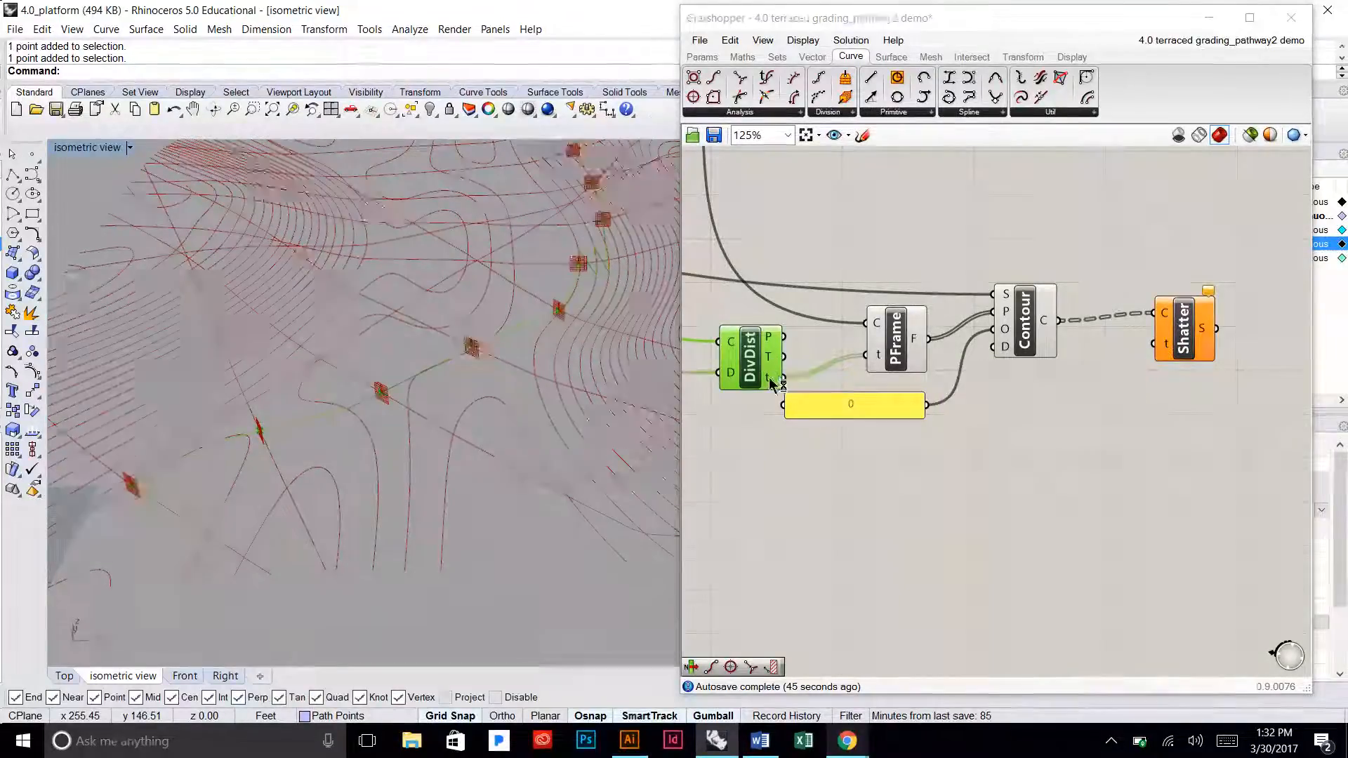
drag(793, 381, 788, 379)
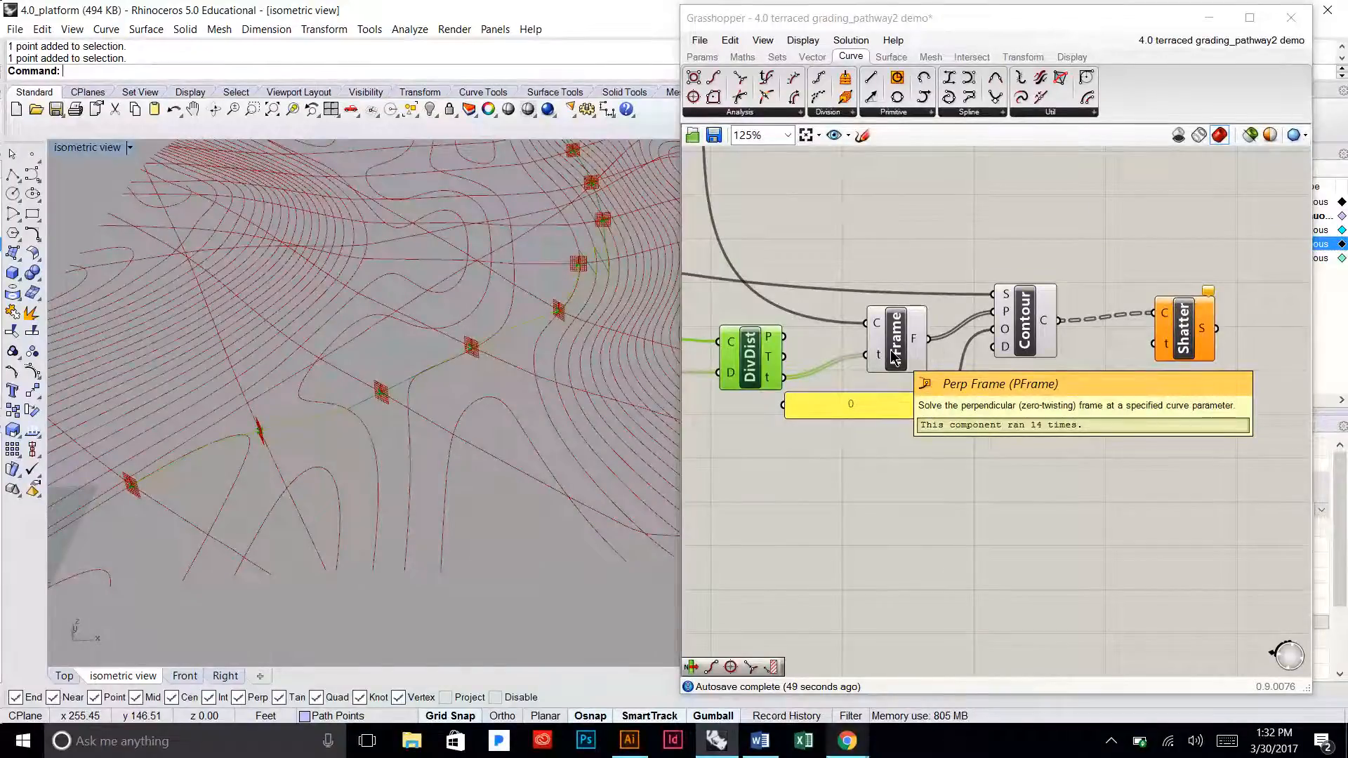
mouse_move(767, 386)
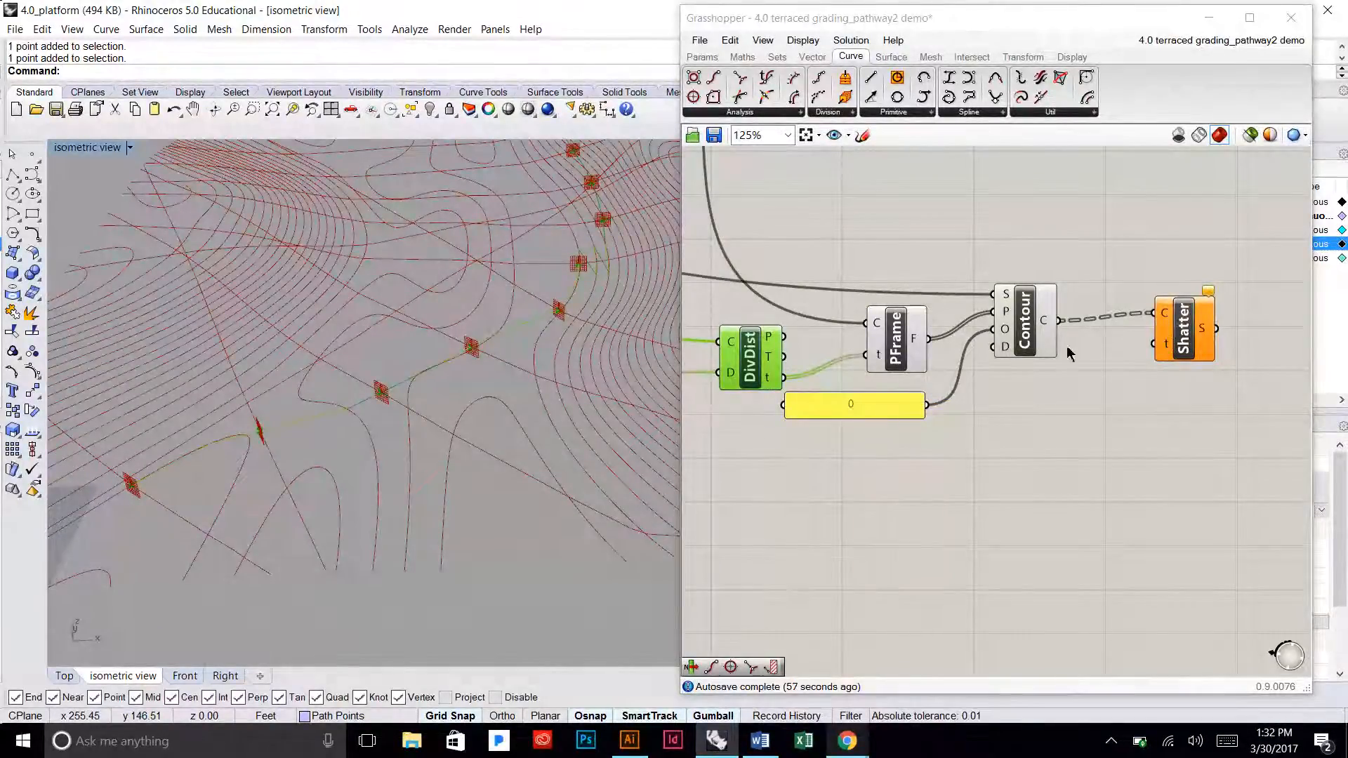
Step: Graft Shatter's t input and connect Divide Distance's t output to it
right_click(1163, 349)
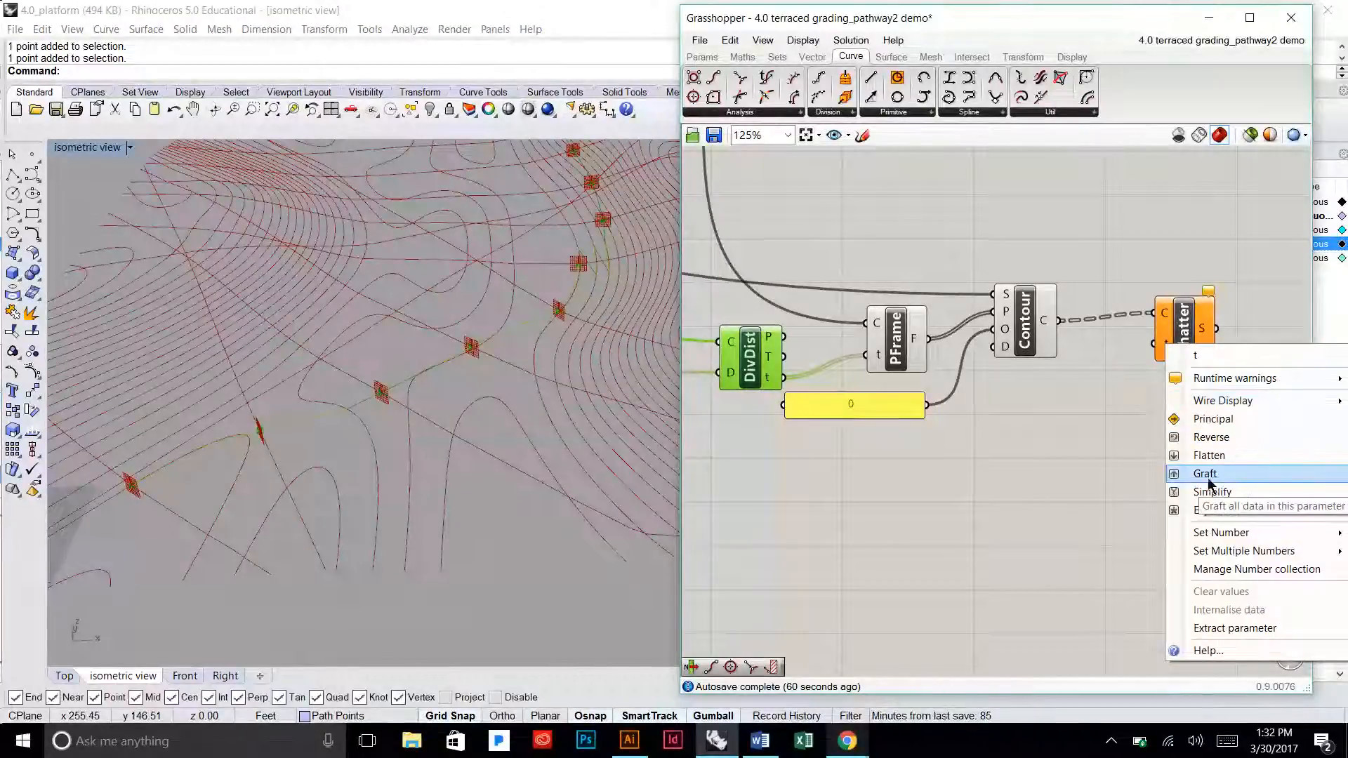
click(1174, 477)
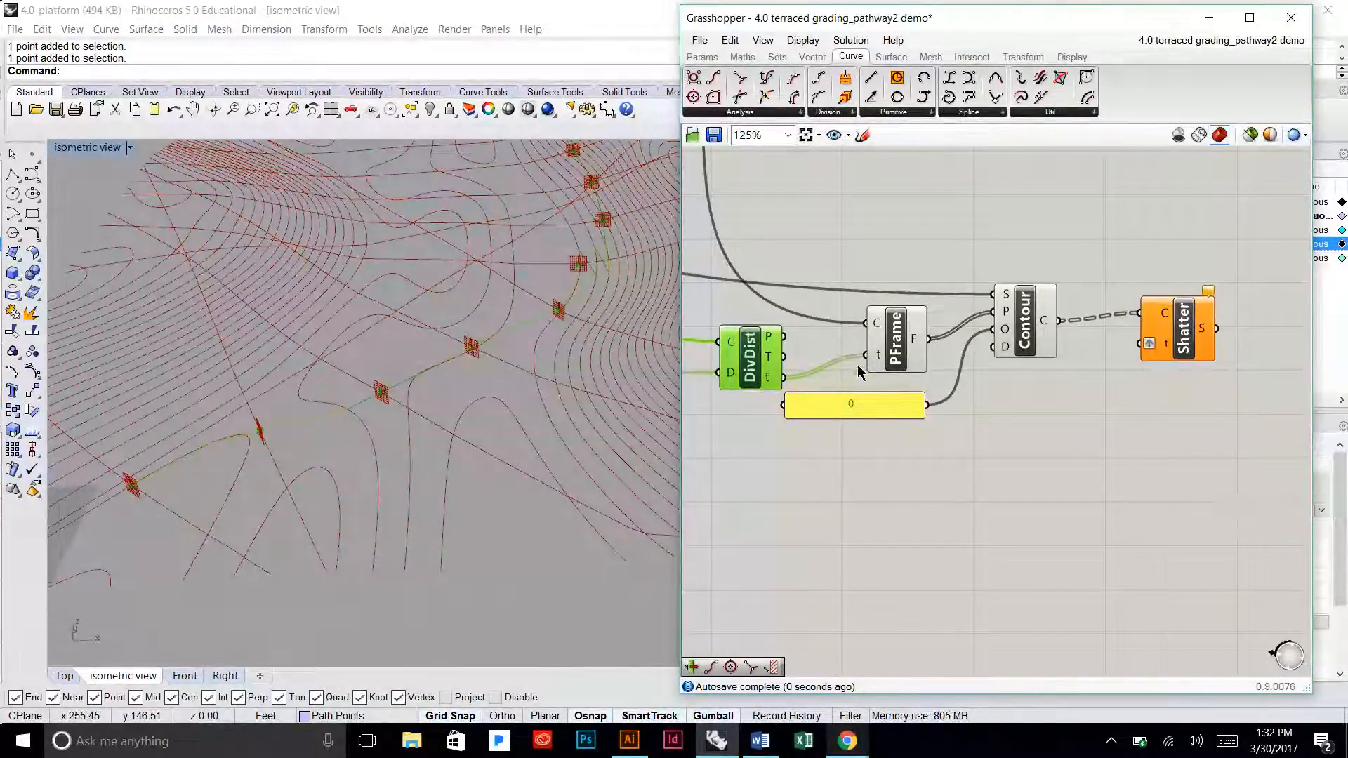
drag(786, 379, 1186, 405)
click(1185, 361)
right_drag(1186, 341, 1078, 292)
mouse_move(1099, 343)
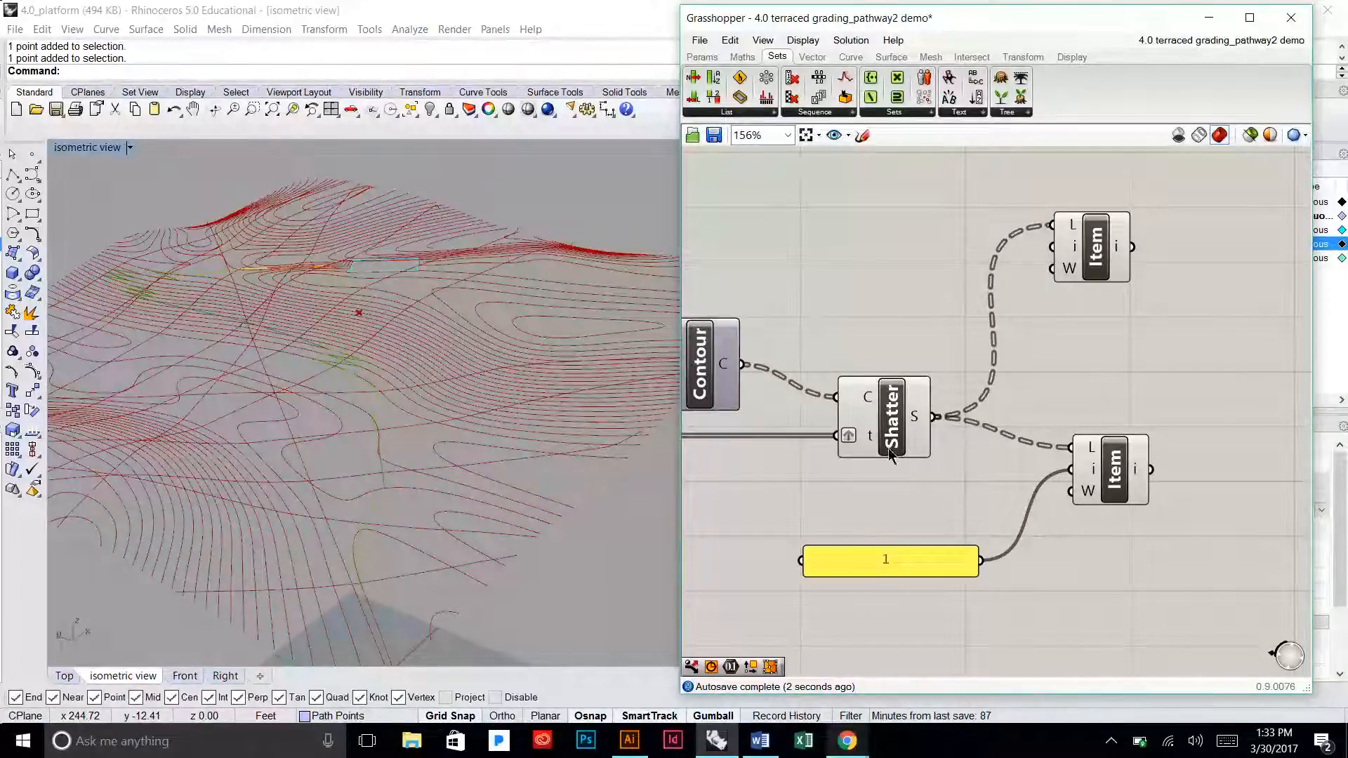
Step: Duplicate the panel containing 1, connect Shatter's S output to the copy and enlarge it to read the list of curves
click(896, 566)
alt+drag(896, 565, 1167, 620)
drag(937, 416, 1072, 614)
right_drag(1149, 537, 1059, 382)
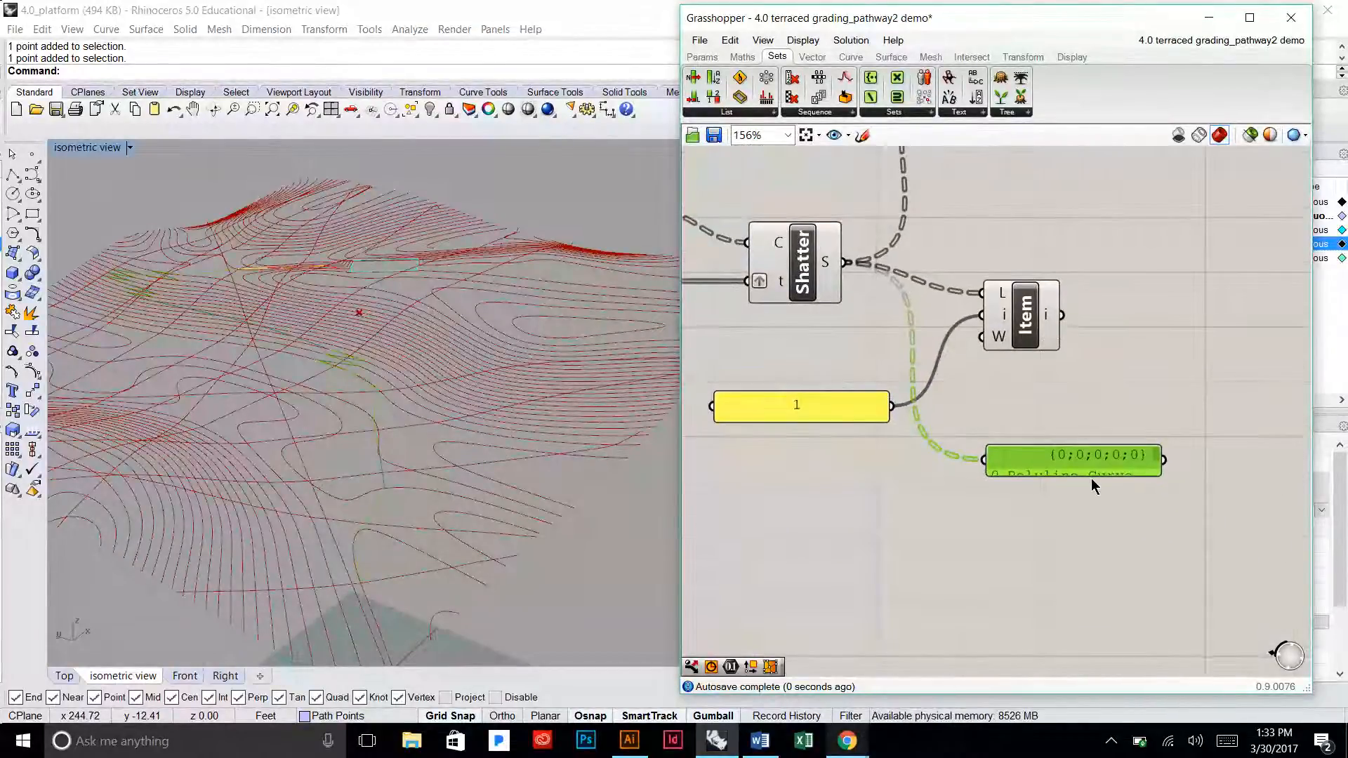
drag(1091, 474, 1091, 660)
right_drag(1042, 496, 1032, 327)
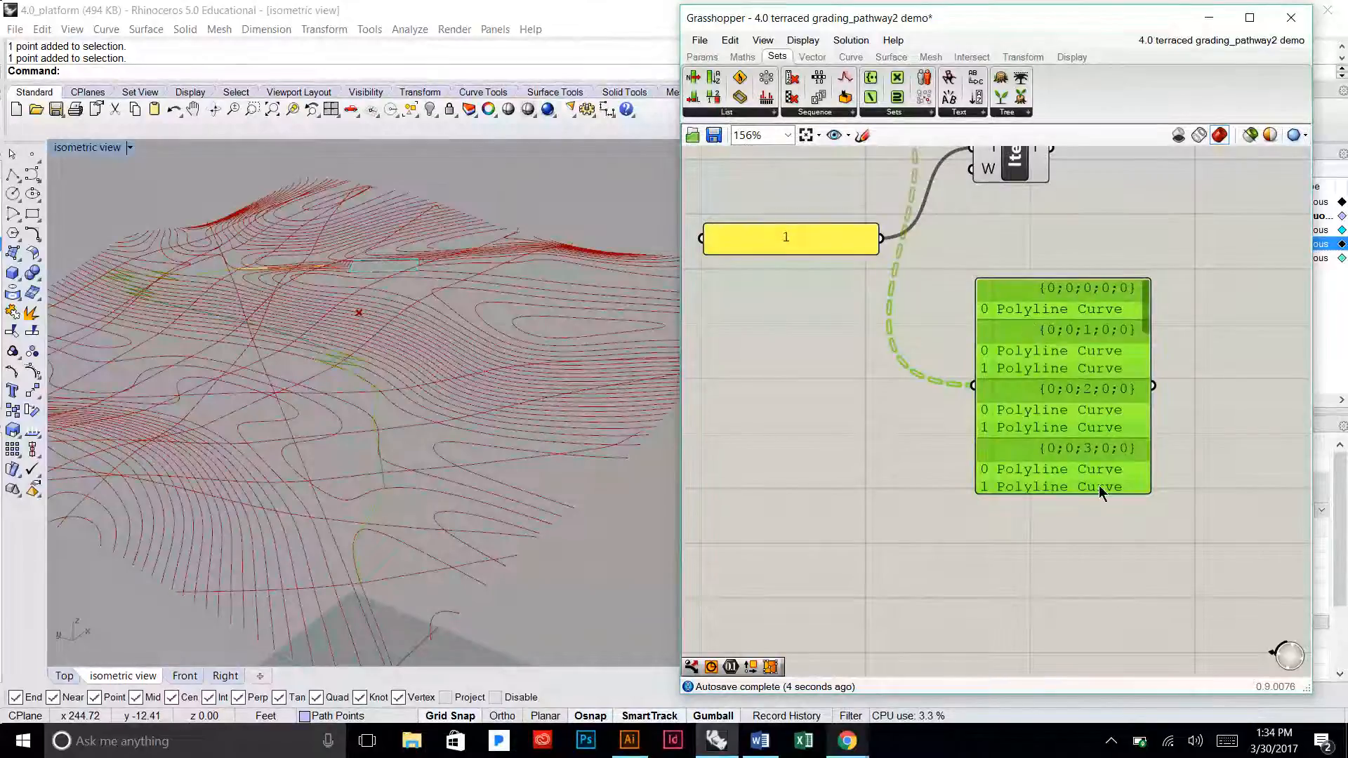
drag(1099, 491, 1099, 600)
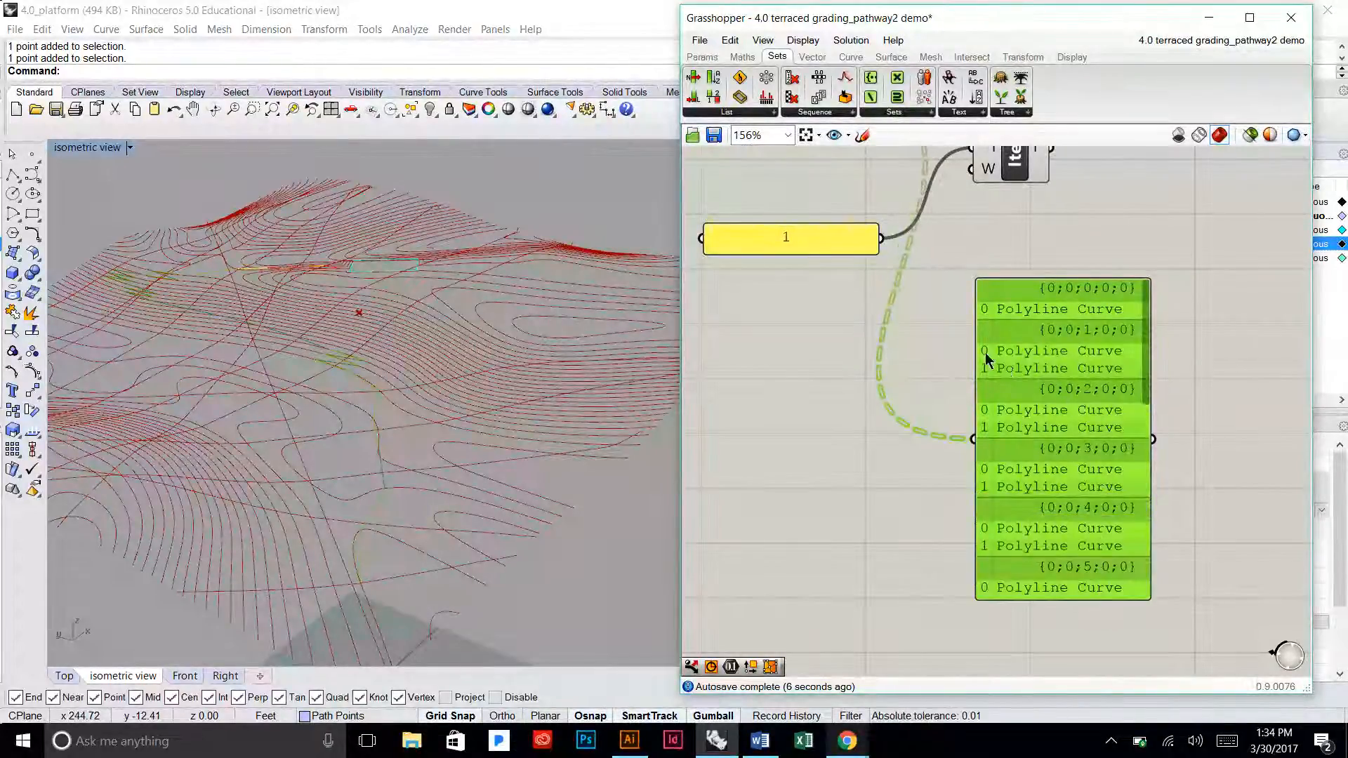
Step: Reposition the curve list panel beyond the two List Item components and bring the upper List Item closer to Shatter's output level
right_drag(1017, 353, 953, 396)
drag(968, 408, 1117, 281)
right_drag(1117, 278, 1051, 469)
drag(1051, 477, 1084, 302)
right_drag(964, 255, 1024, 351)
drag(939, 261, 970, 322)
right_drag(1133, 365, 1036, 320)
drag(1051, 379, 1050, 324)
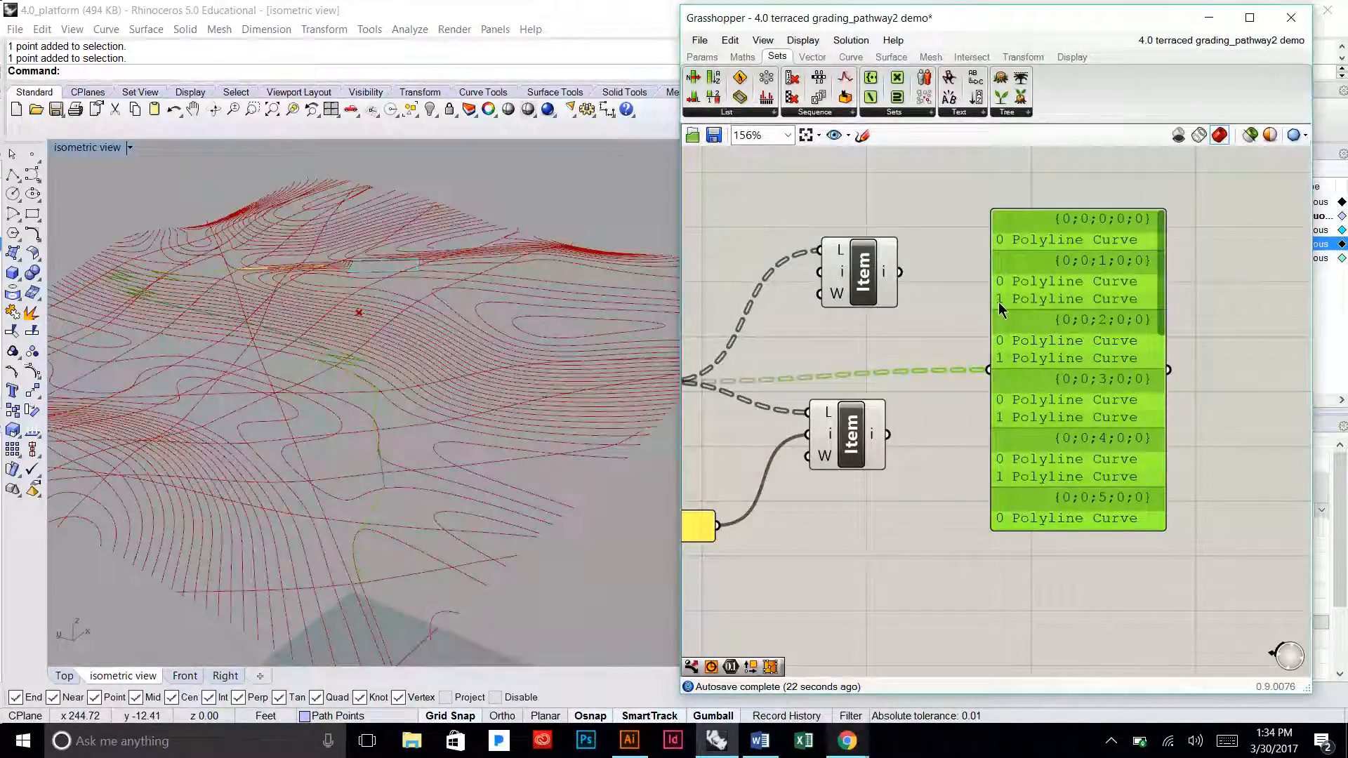
Step: Spread the two List Item components apart above and below the panel's wire and compare them with the listed curve indices
right_drag(861, 350, 964, 337)
drag(958, 391, 968, 441)
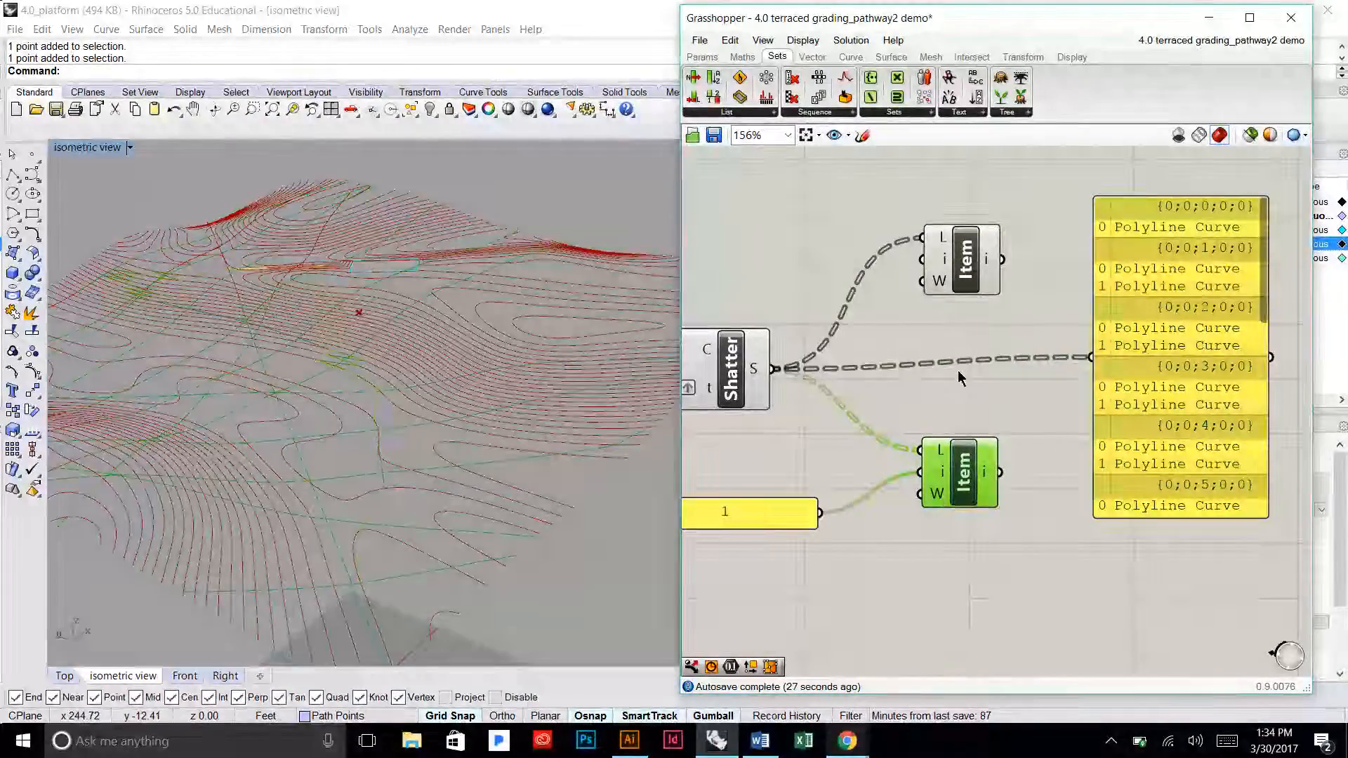
drag(973, 258, 954, 226)
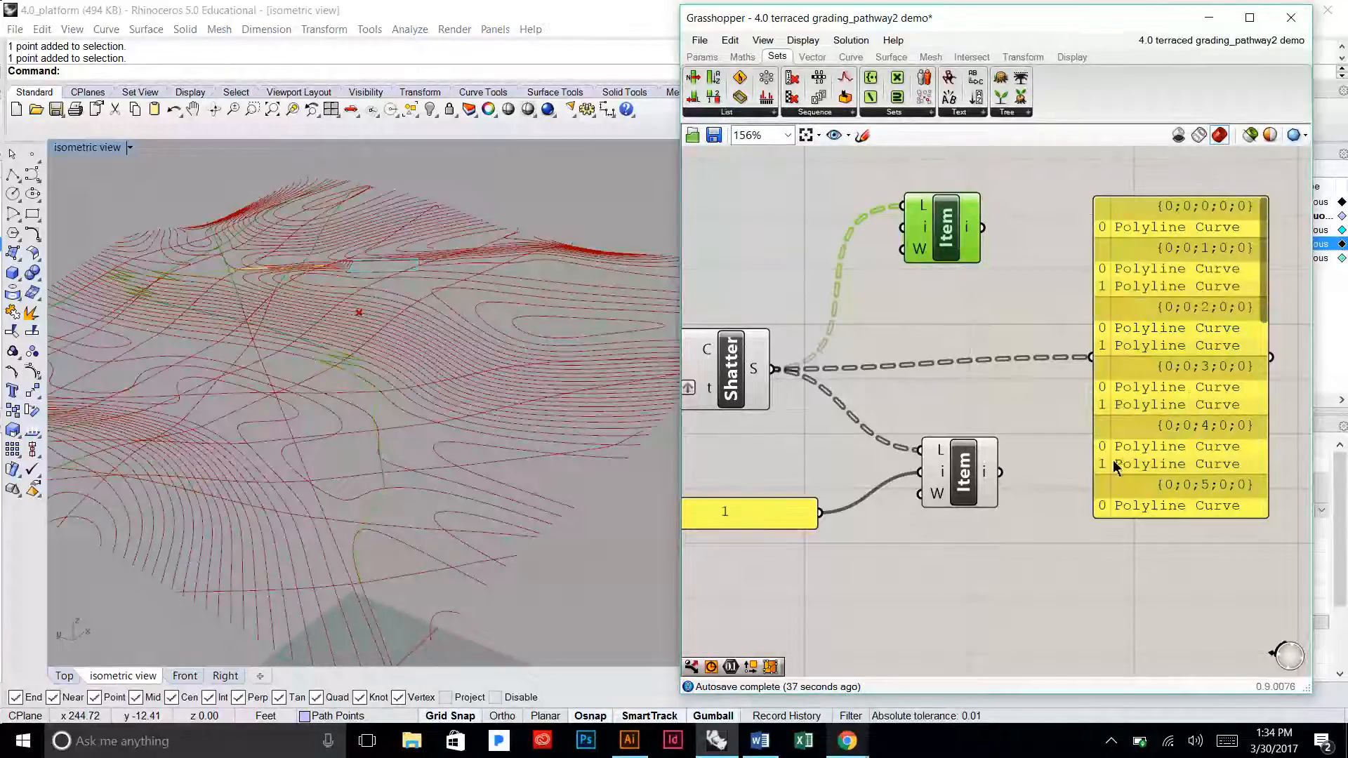
click(950, 478)
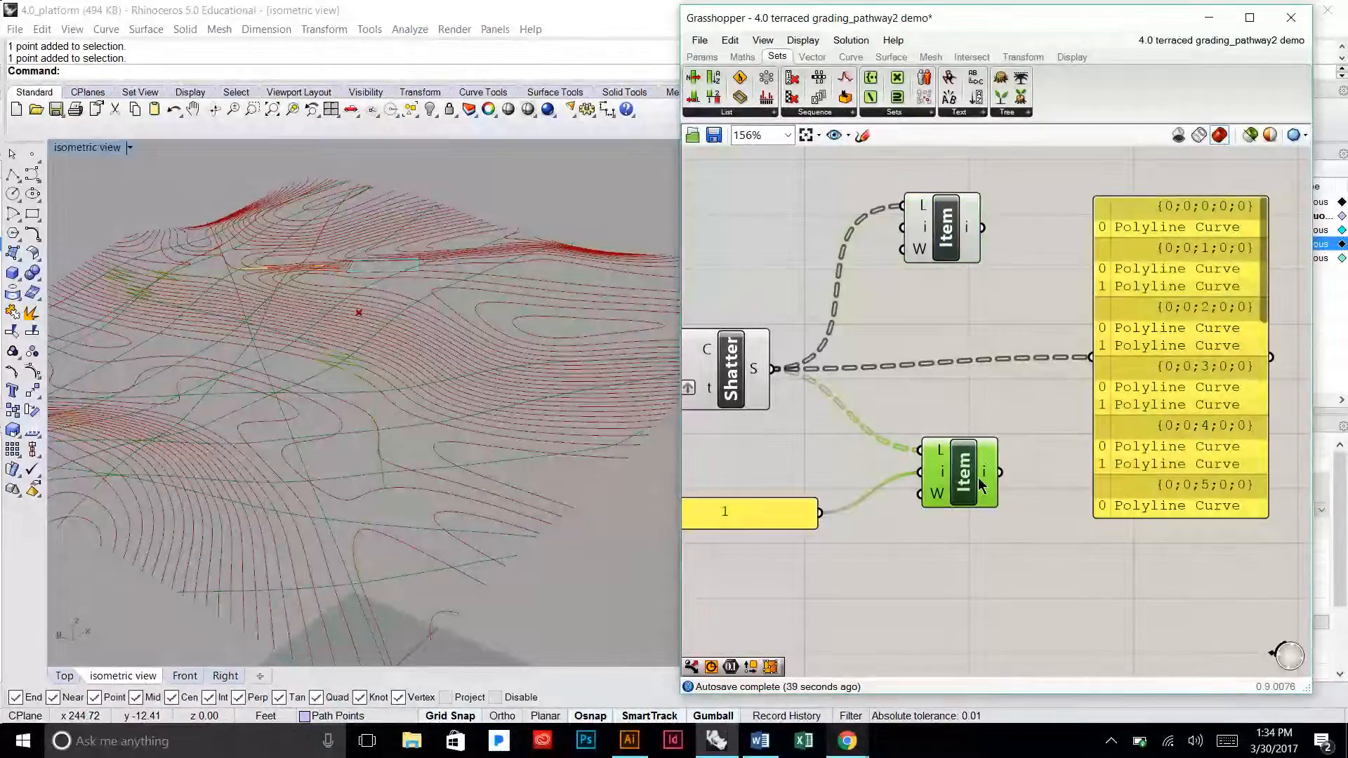
right_drag(978, 479, 962, 408)
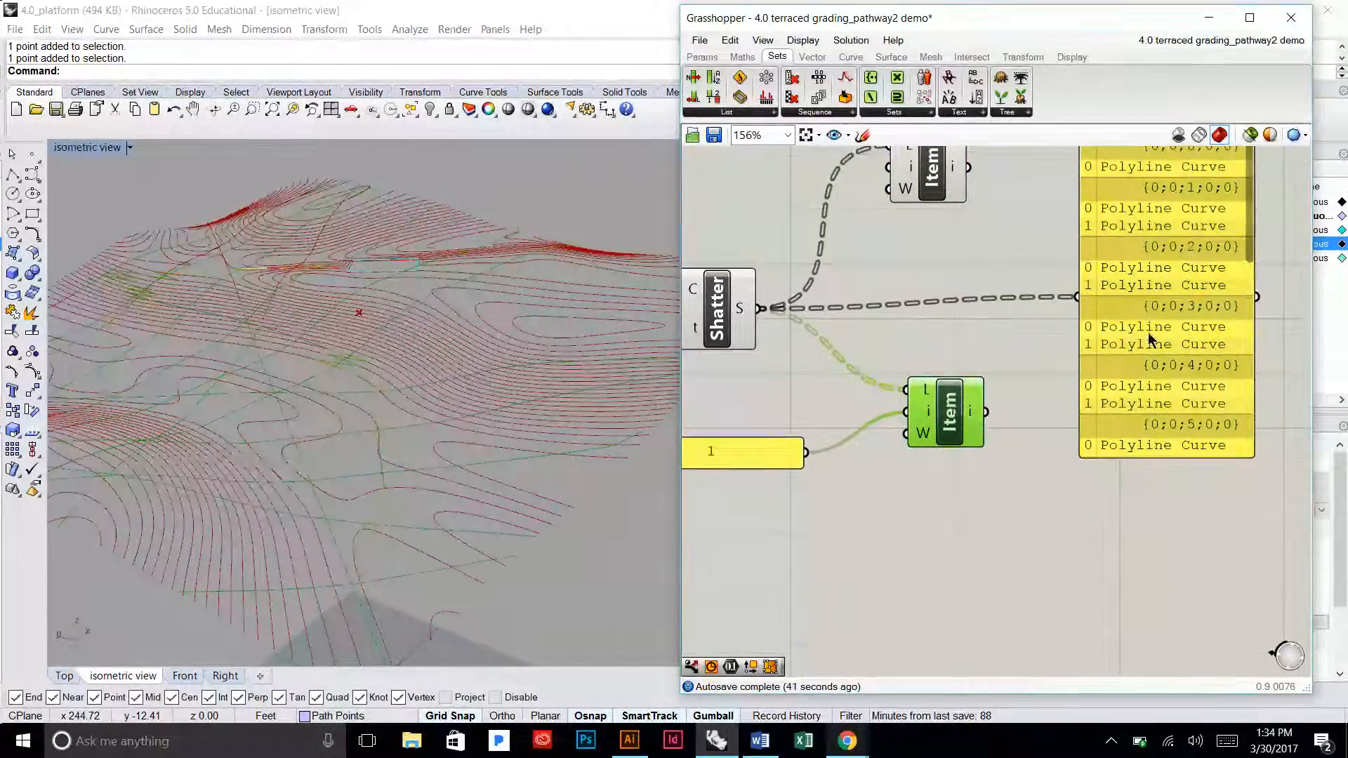
right_drag(1095, 344, 1067, 414)
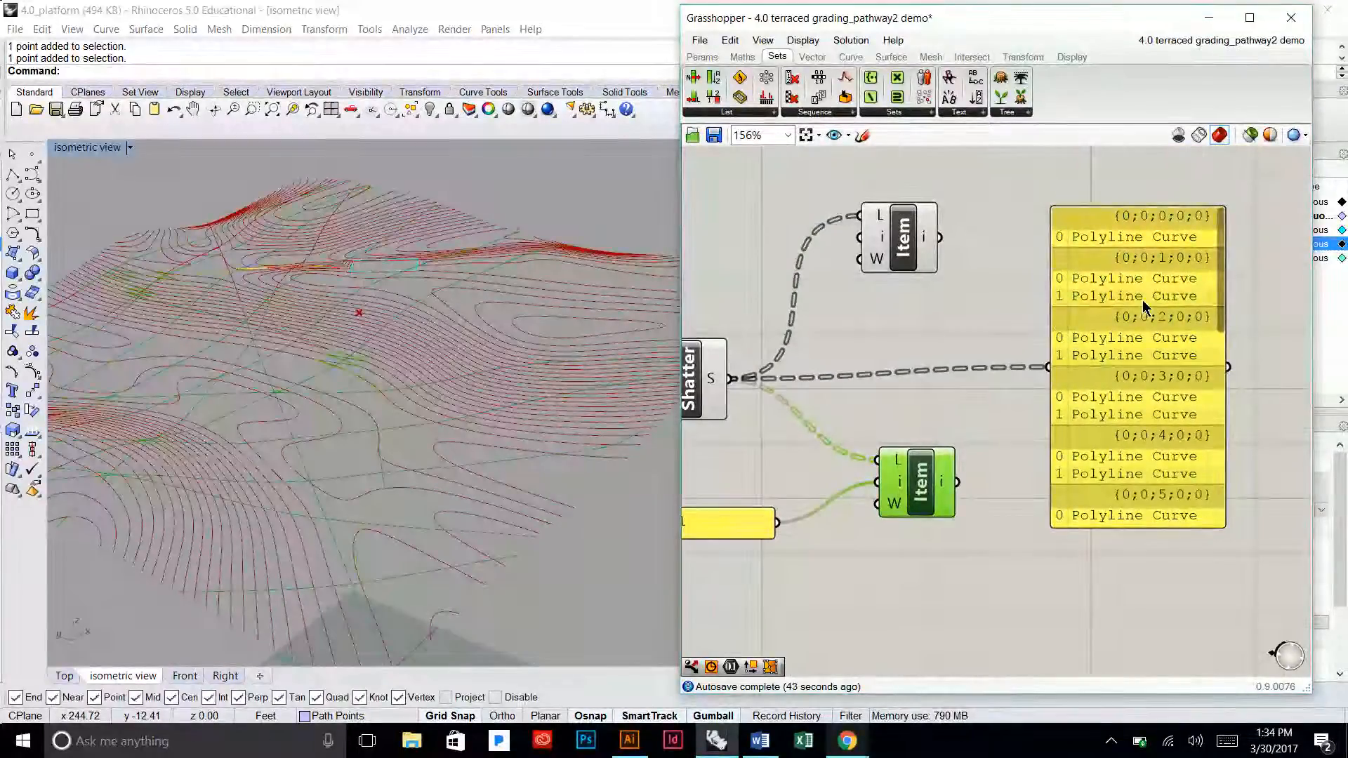
scroll(984, 330, down, 2)
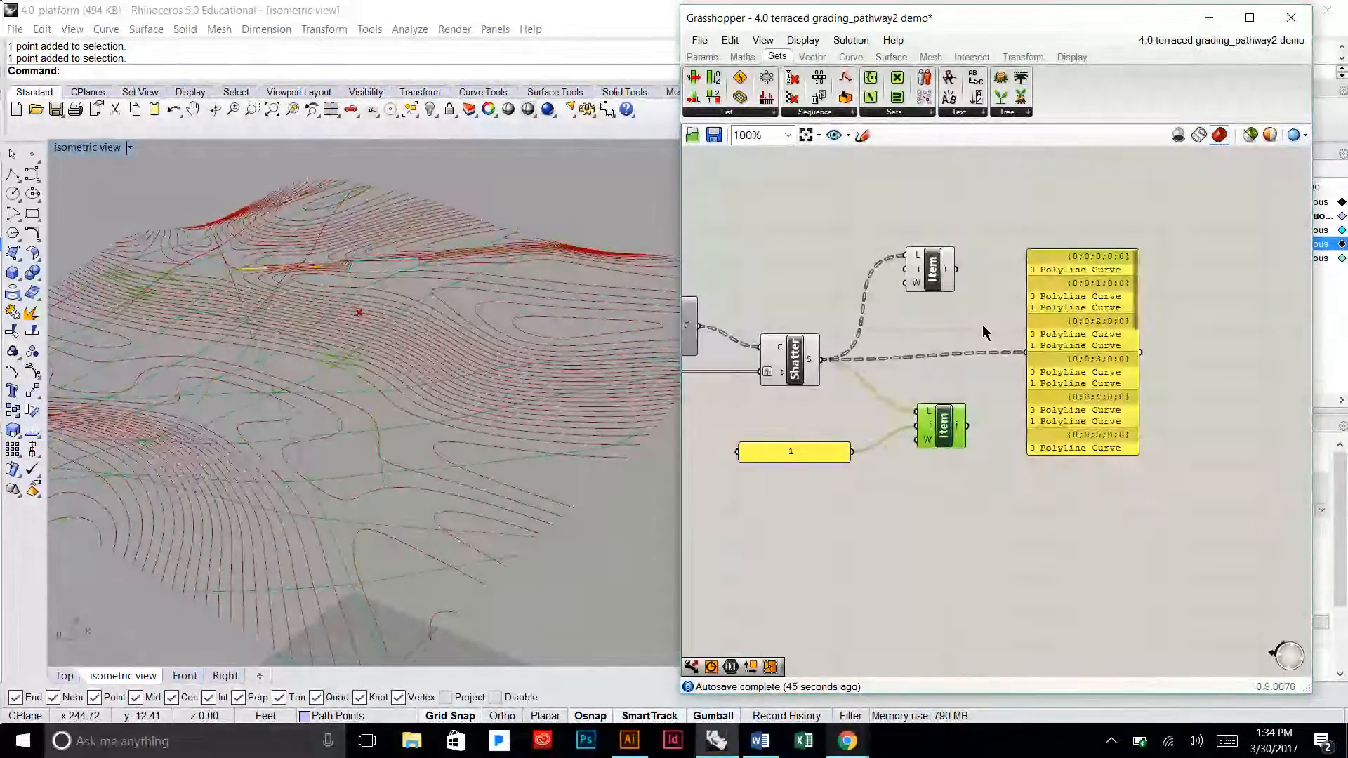
click(1097, 341)
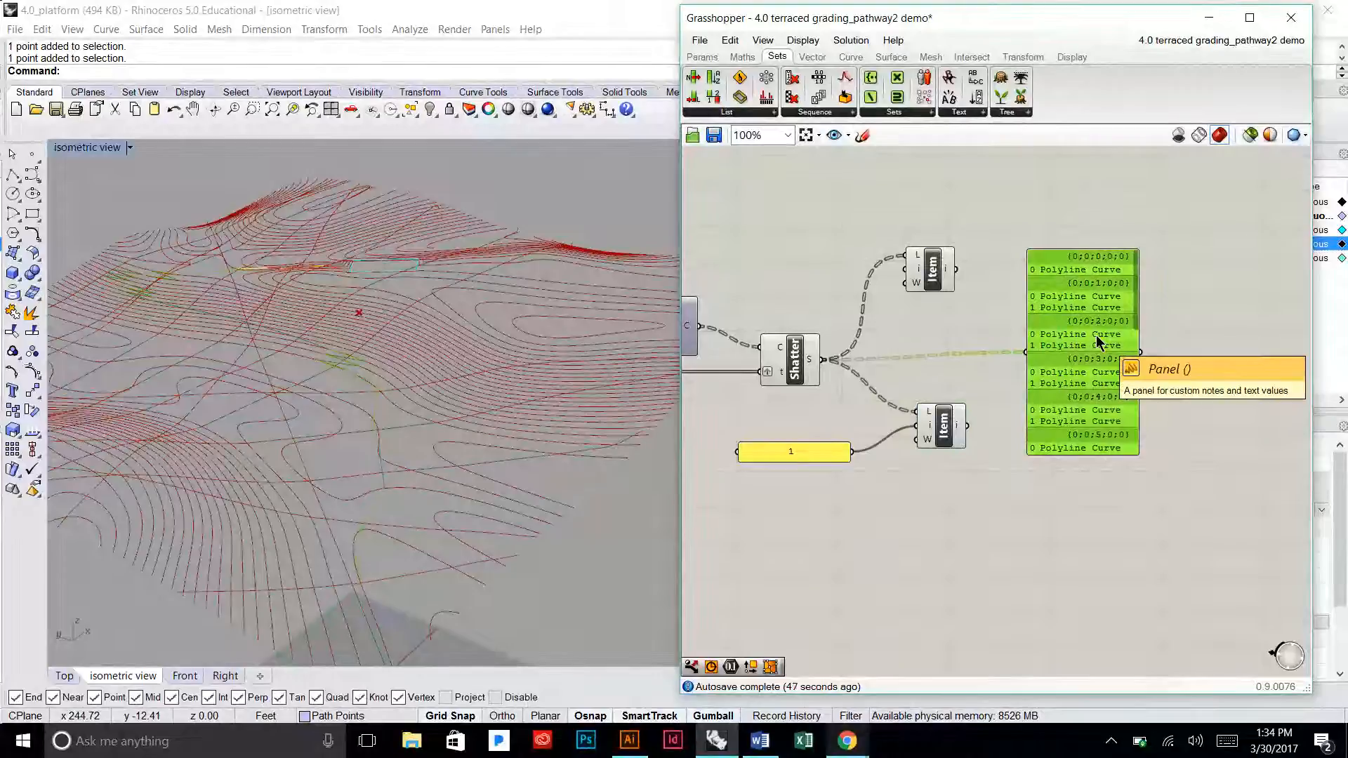
Step: Delete the curve list panel and turn off Shatter's preview
key(Delete)
right_drag(948, 308, 1076, 307)
click(913, 364)
right_click(921, 355)
click(982, 393)
click(983, 401)
click(1043, 274)
Step: Examine the section curves from another angle and review the definition from the path components through to the two List Items
right_drag(567, 307, 425, 330)
right_drag(931, 330, 1089, 340)
scroll(1087, 338, down, 2)
right_drag(900, 302, 968, 384)
click(906, 323)
click(1252, 485)
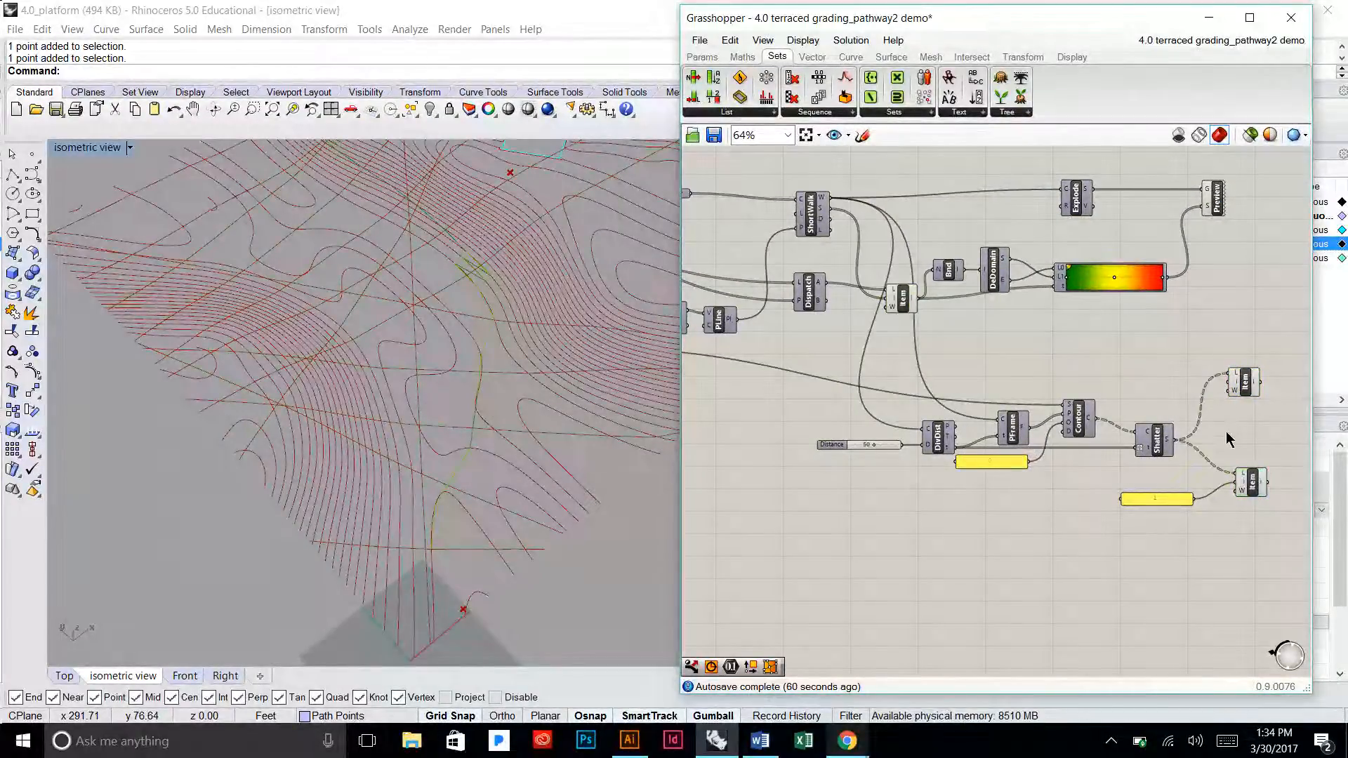
right_drag(1255, 495, 1162, 425)
scroll(924, 412, up, 4)
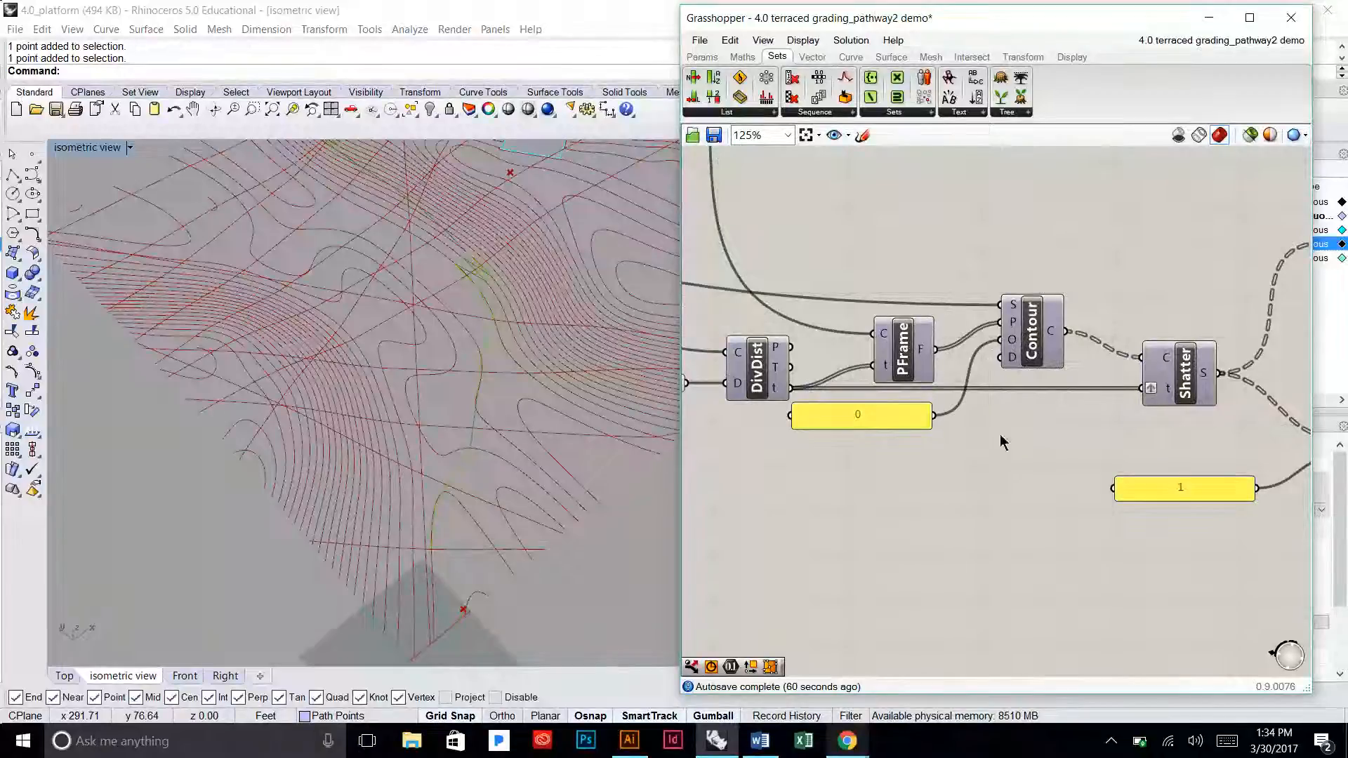
right_drag(1002, 439, 977, 382)
Step: Remove the graft from Shatter's t input and flatten its C input
mouse_move(1144, 347)
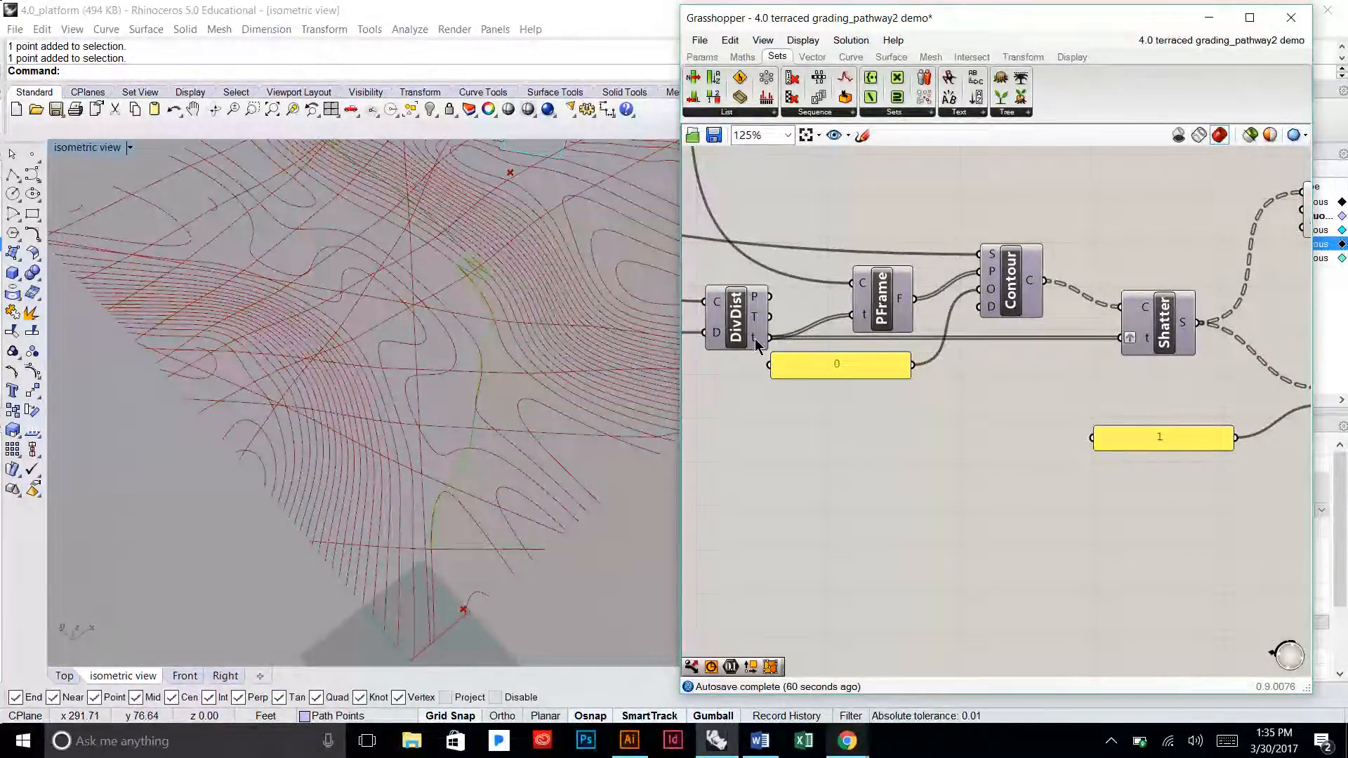
mouse_move(757, 341)
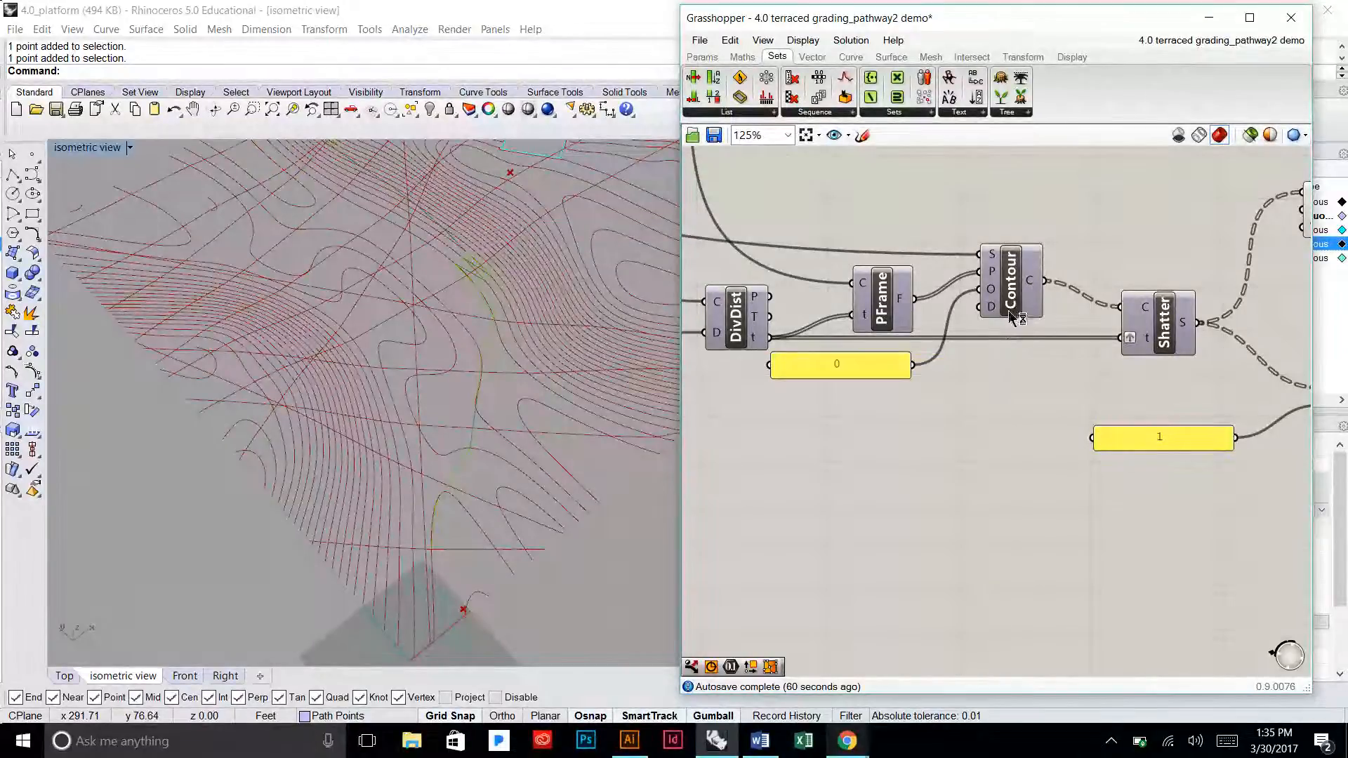
right_click(1143, 344)
click(1193, 459)
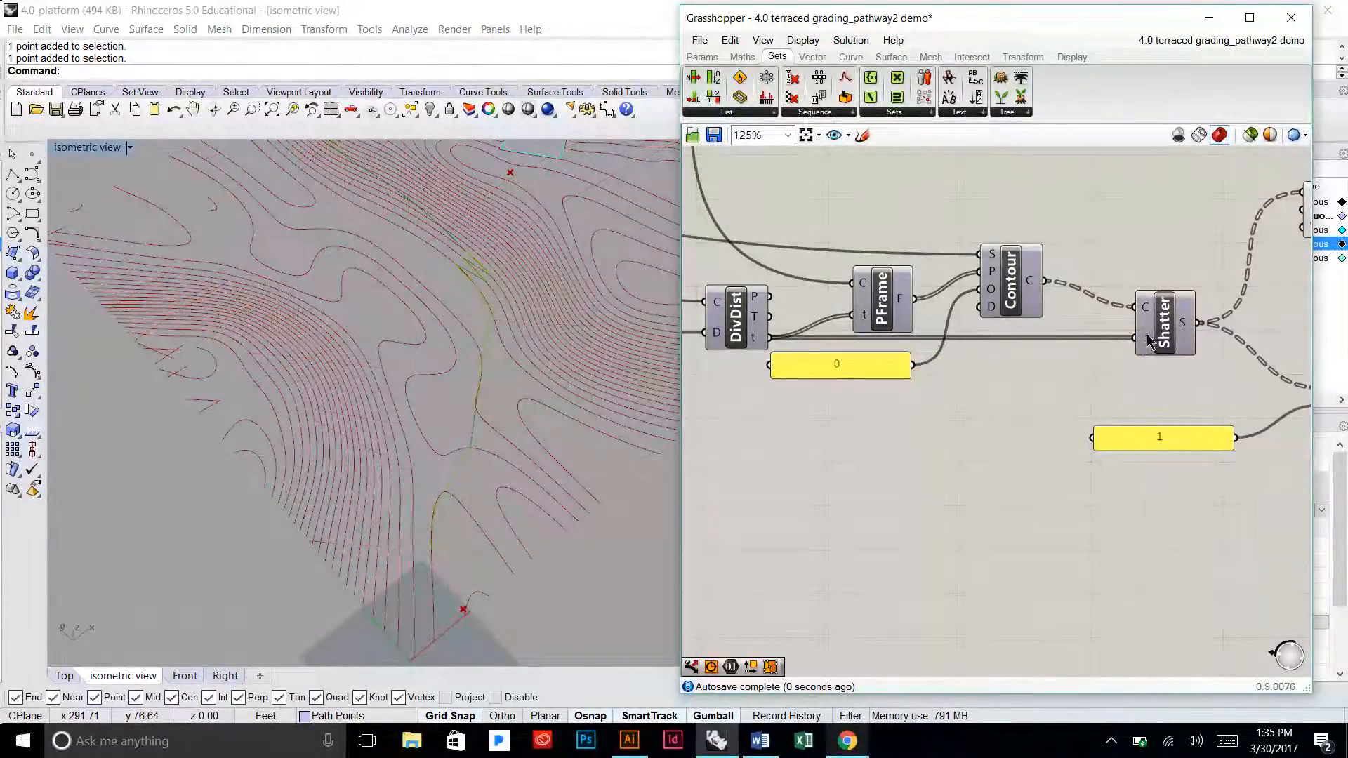
right_click(1147, 310)
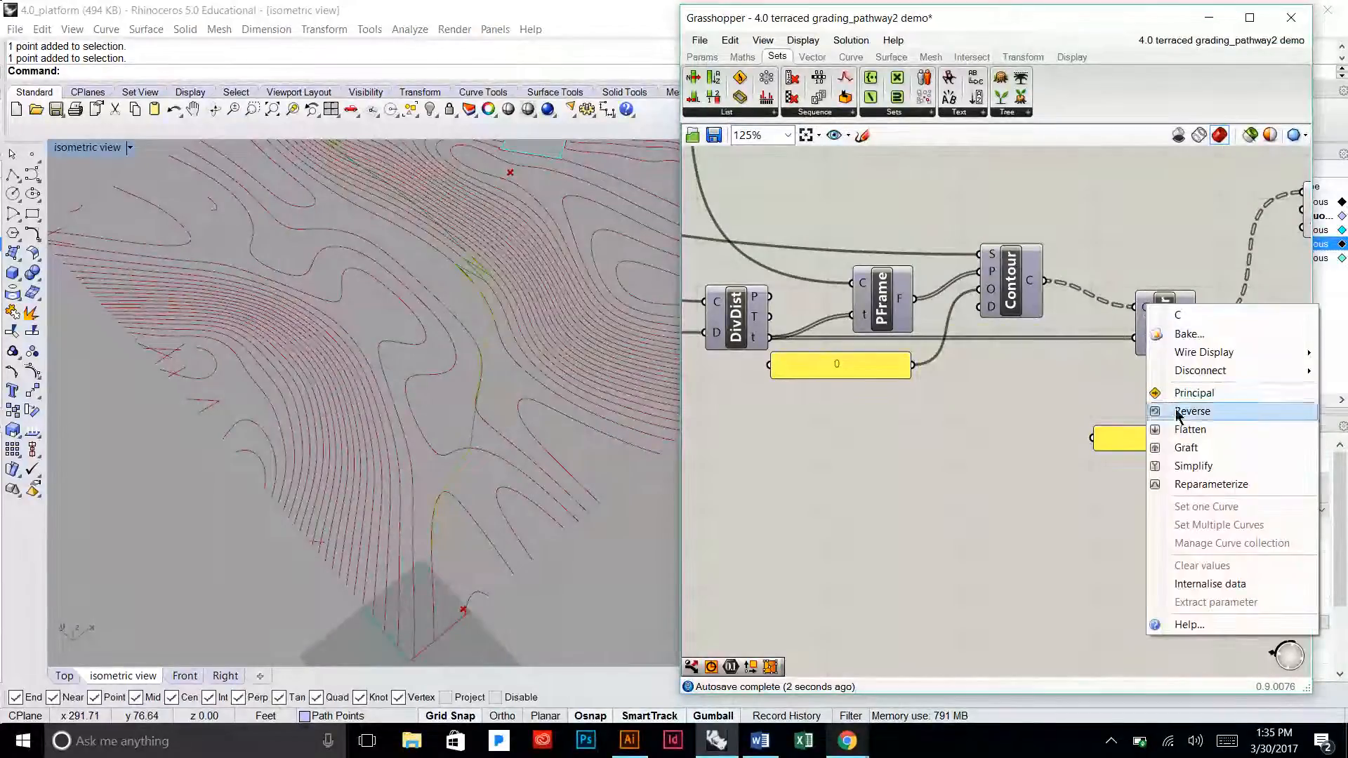
click(1186, 430)
right_drag(1167, 405, 890, 409)
click(1050, 232)
click(994, 319)
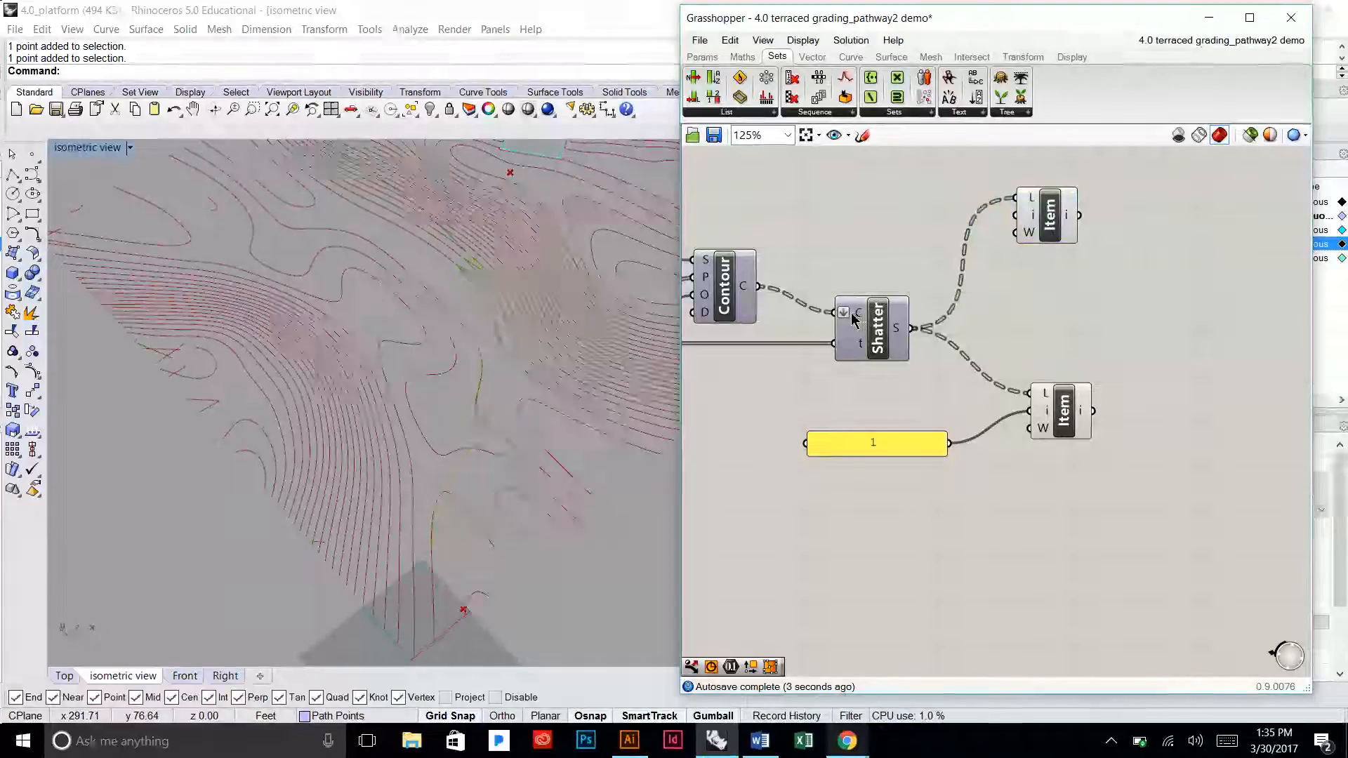
Step: Remove the flatten from Shatter's C input and move the Divide Distance component below the 0 panel
right_click(852, 316)
click(912, 438)
right_drag(791, 403, 1179, 403)
drag(858, 395, 858, 403)
drag(862, 340, 858, 426)
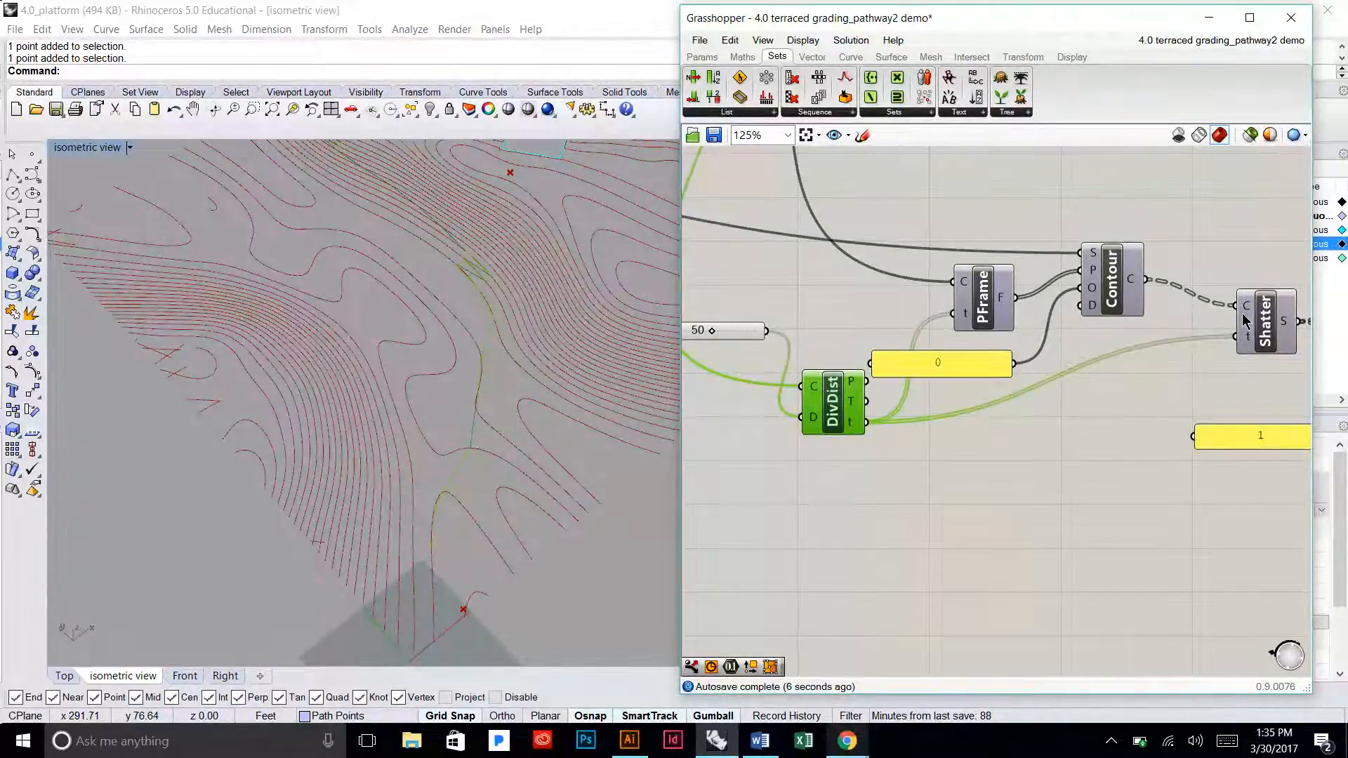
Step: Graft Shatter's t input and check the section curves output by the upper List Item
right_drag(1244, 321, 1157, 298)
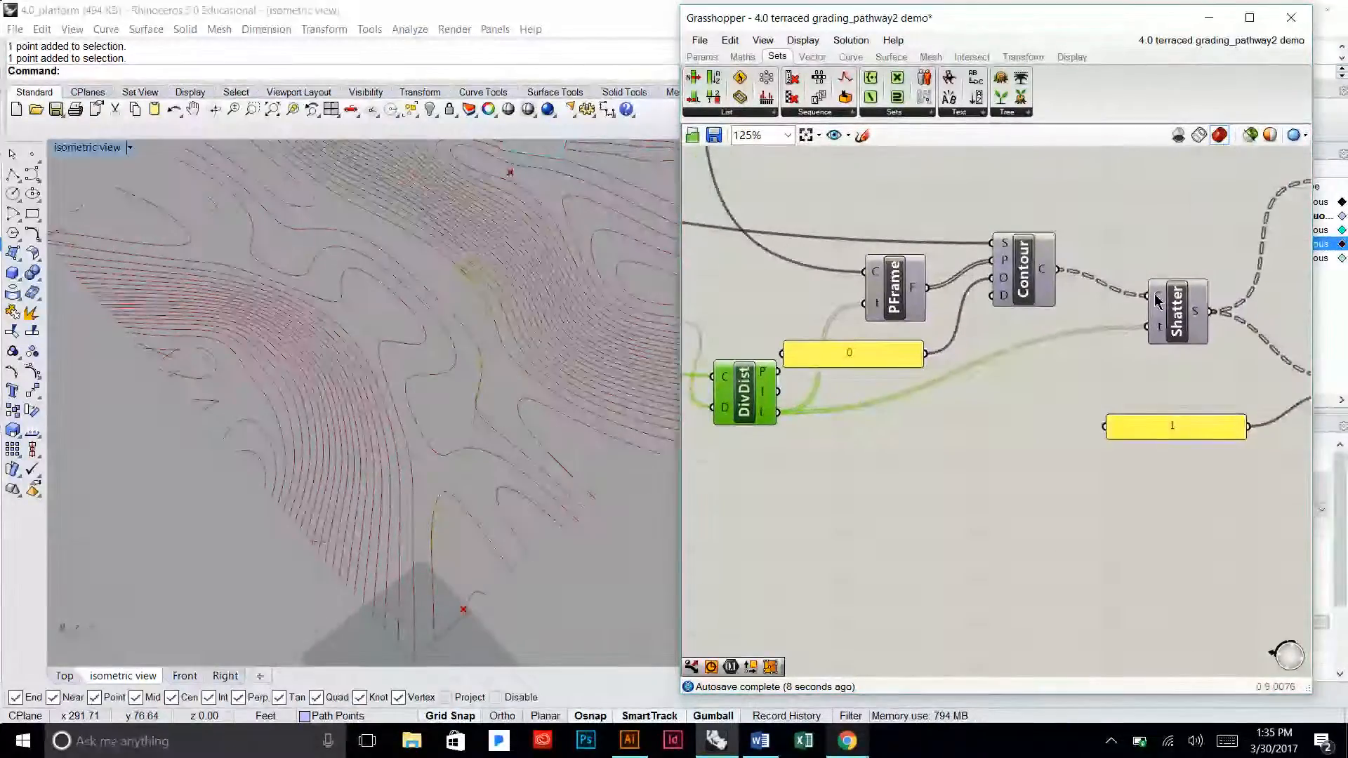
right_drag(1199, 341, 986, 341)
click(1138, 191)
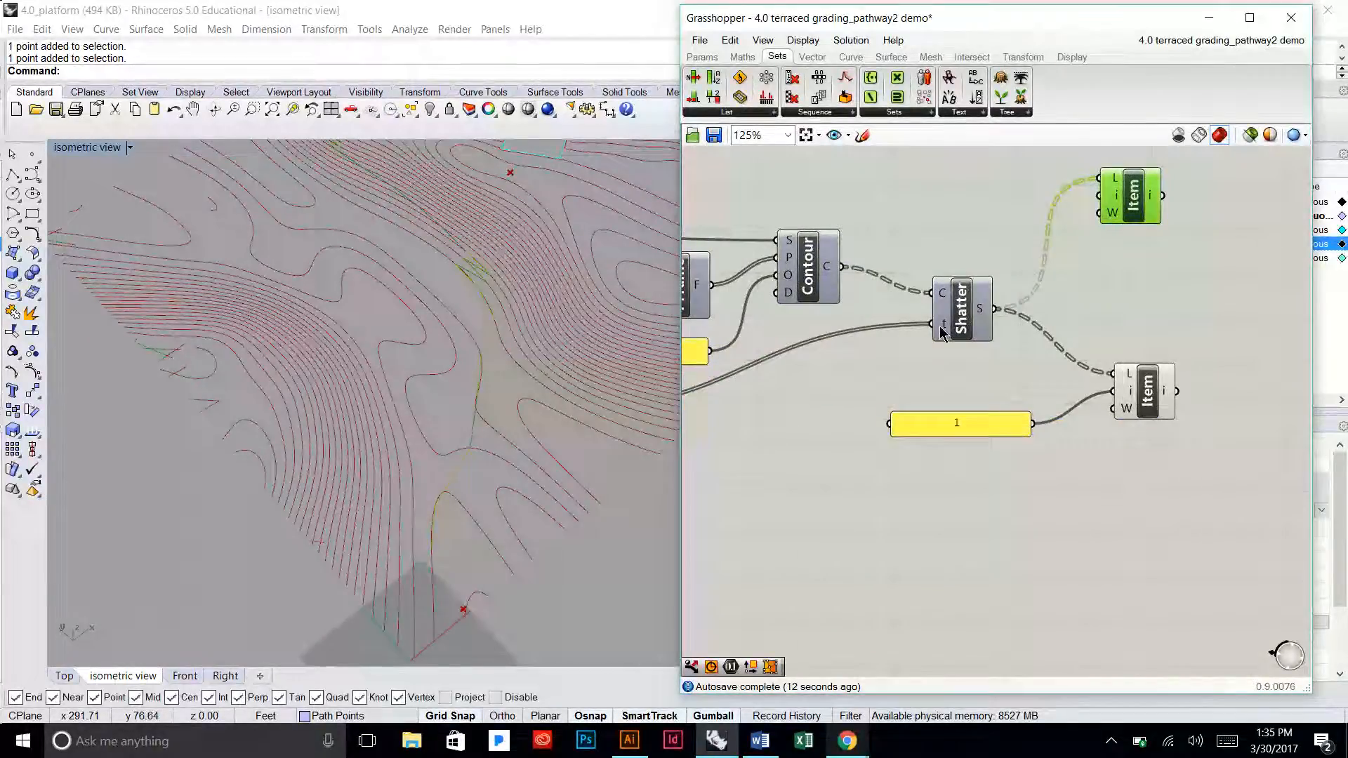
right_click(941, 331)
click(1000, 447)
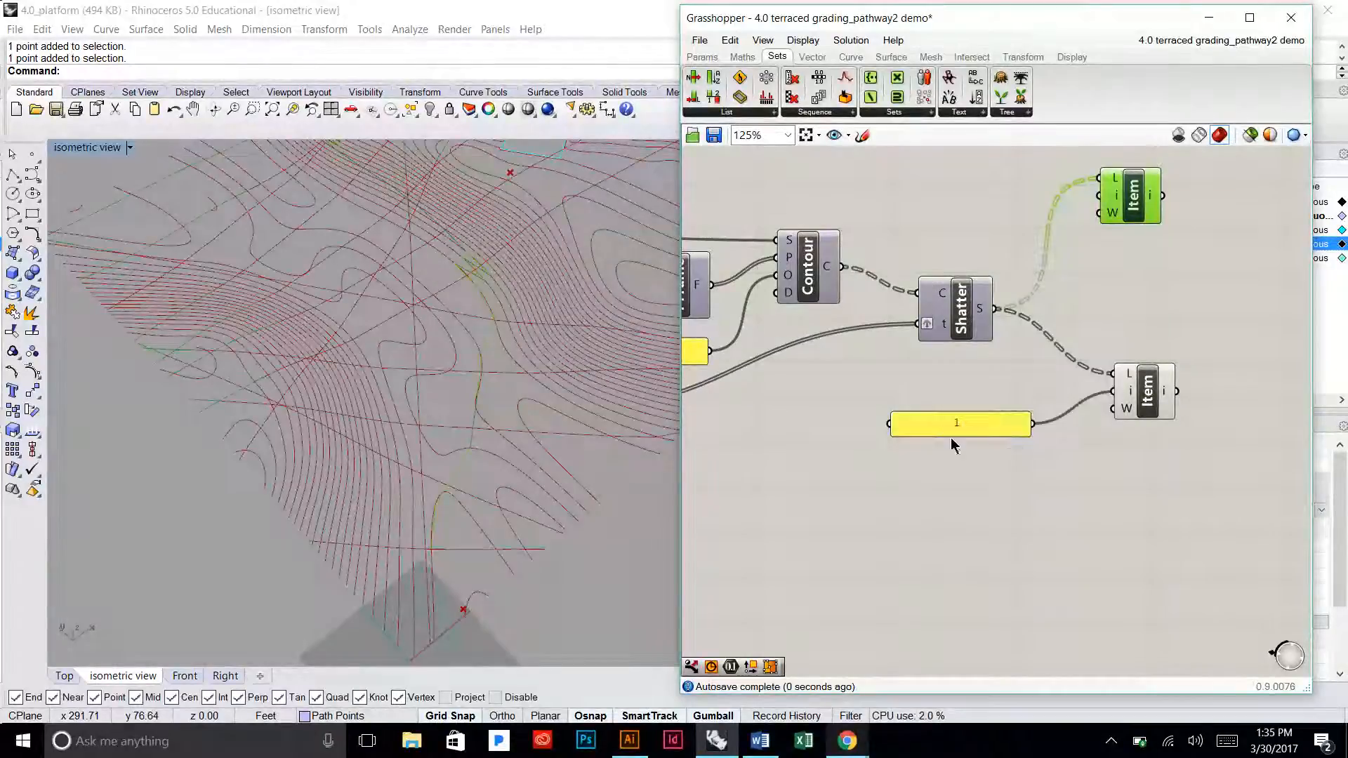
click(899, 434)
click(1151, 216)
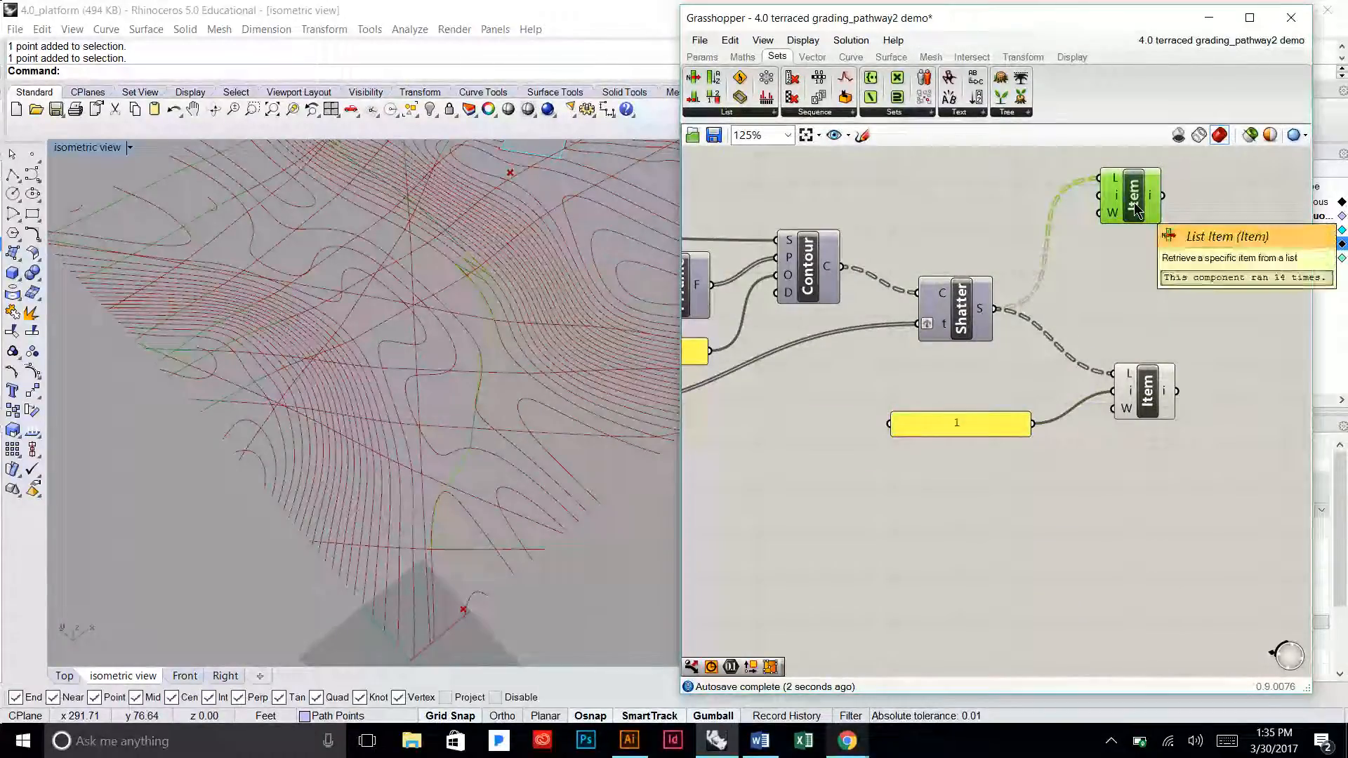
right_drag(921, 385, 1111, 361)
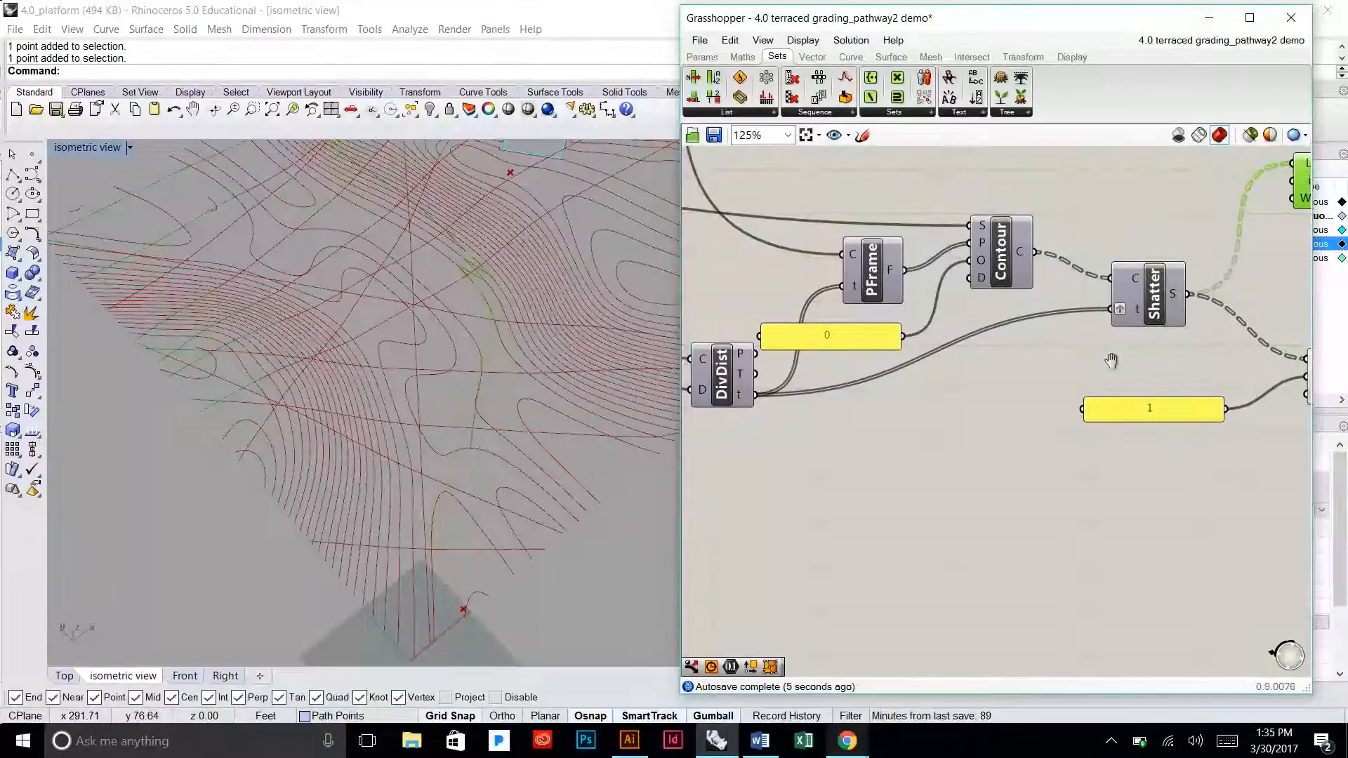
Step: Examine the wiring between Contour and Shatter in the 4.0 terraced grading_pathway2 definition and return to the demo definition
click(1186, 41)
click(1194, 203)
scroll(796, 367, up, 5)
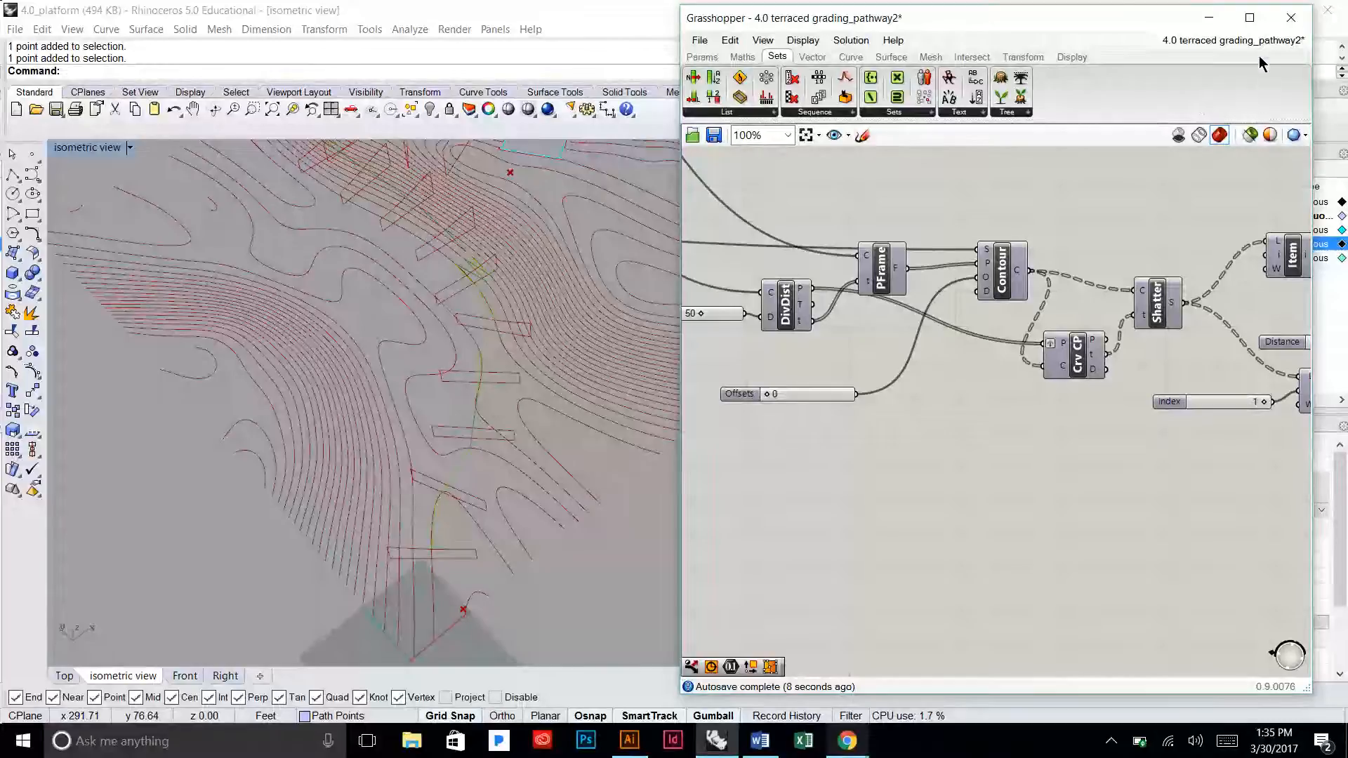
mouse_move(1236, 40)
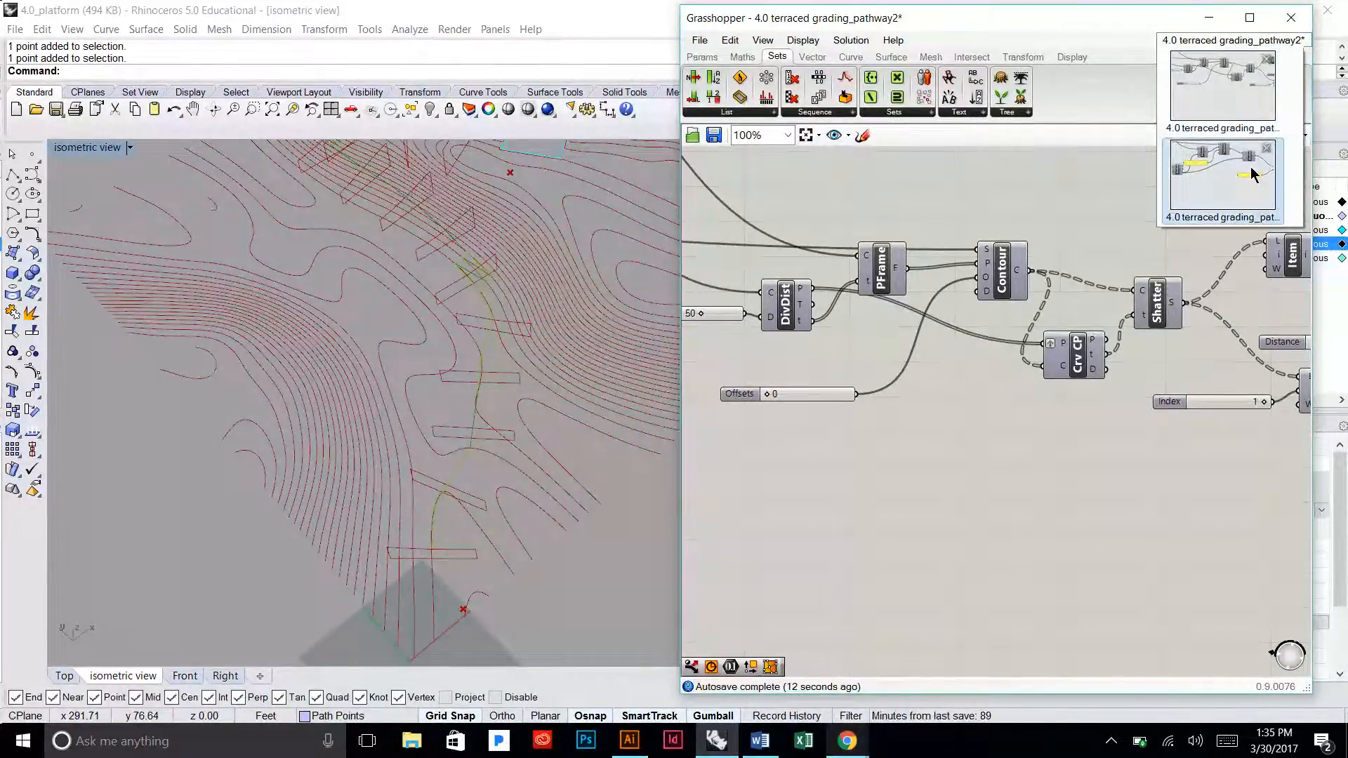
click(1253, 144)
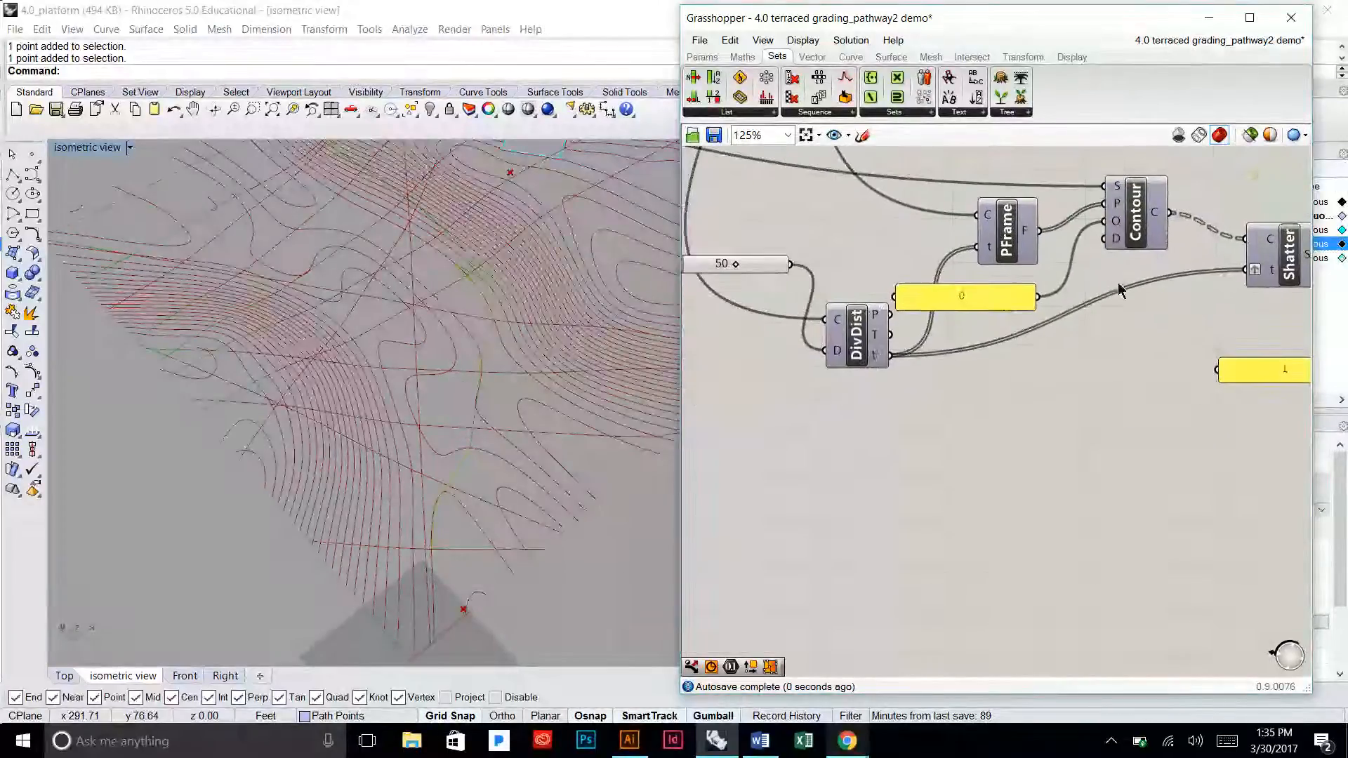
Step: Lower the 50 distance slider and add a Curve Closest Point component between Divide Distance and Shatter
drag(758, 271, 746, 391)
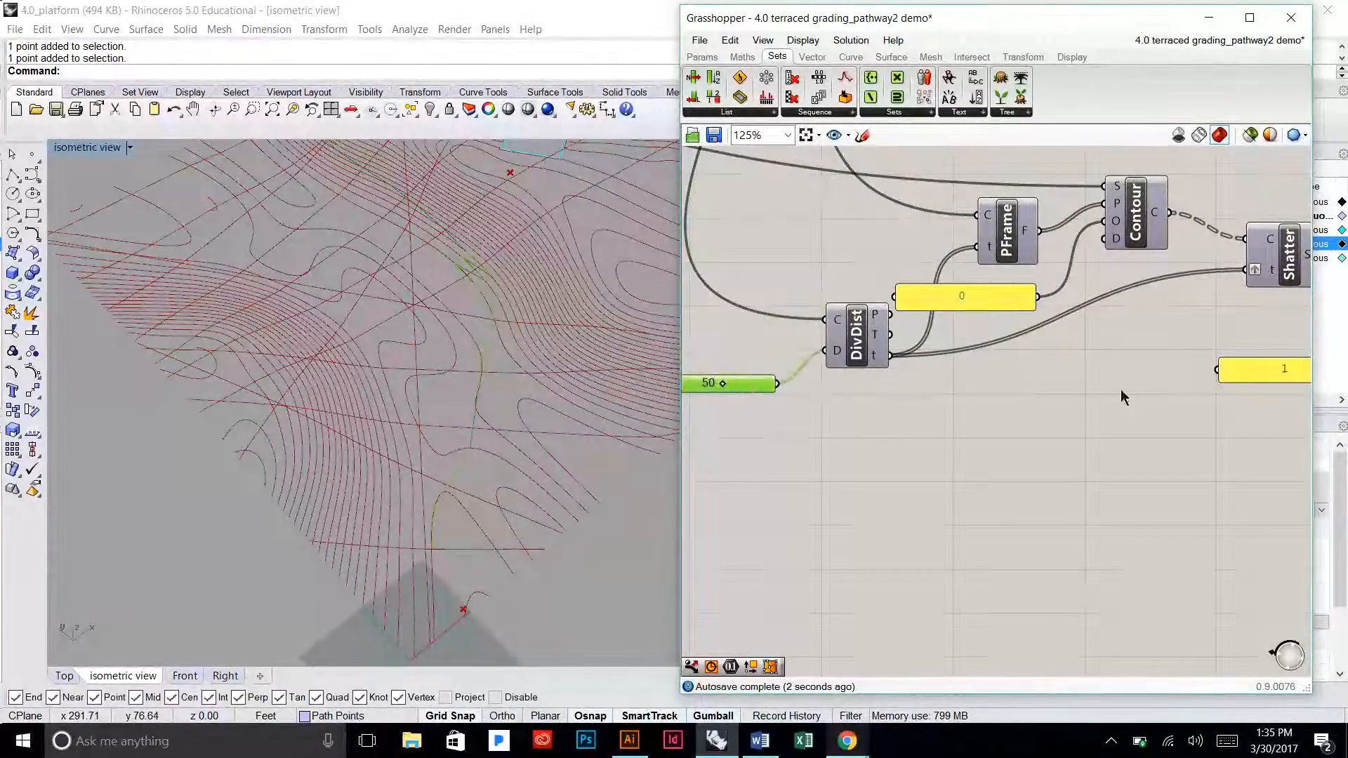
right_drag(1143, 393, 979, 391)
right_drag(948, 348, 1067, 337)
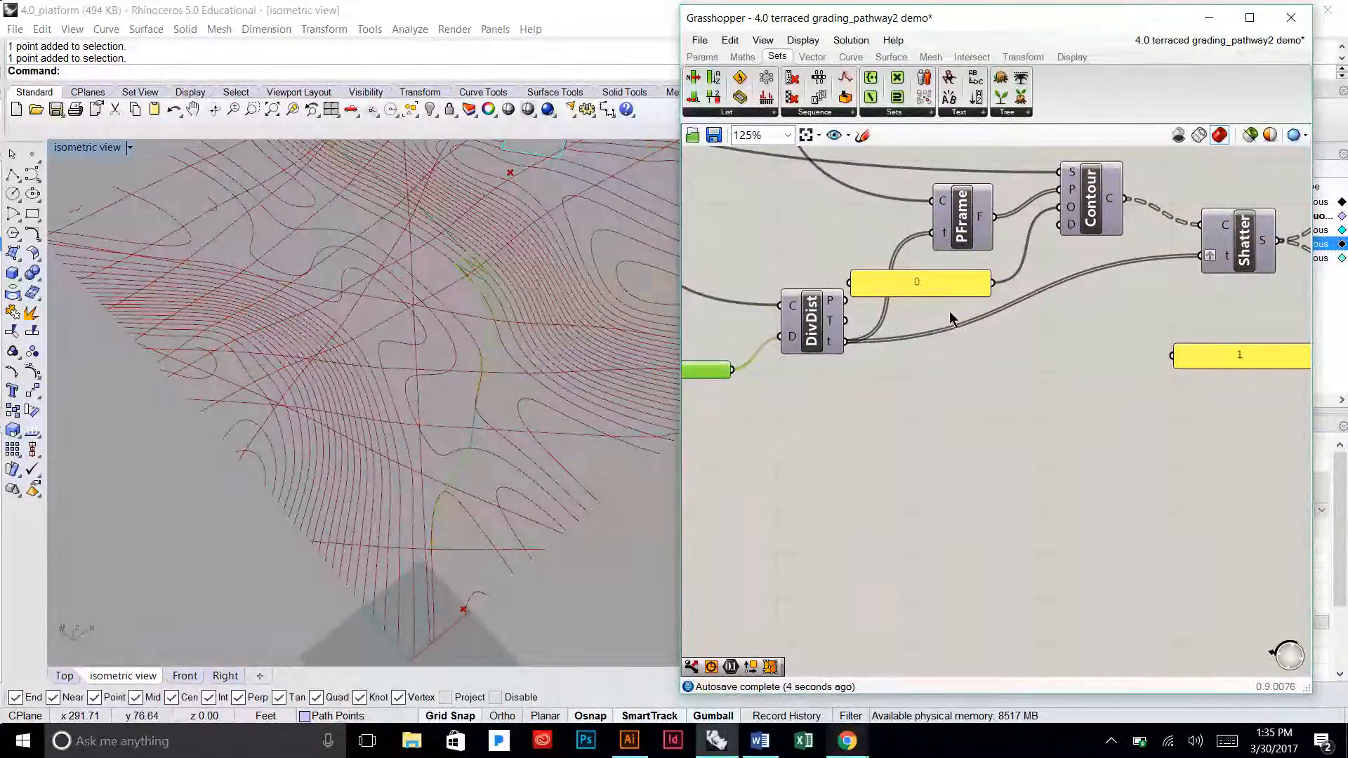
click(847, 59)
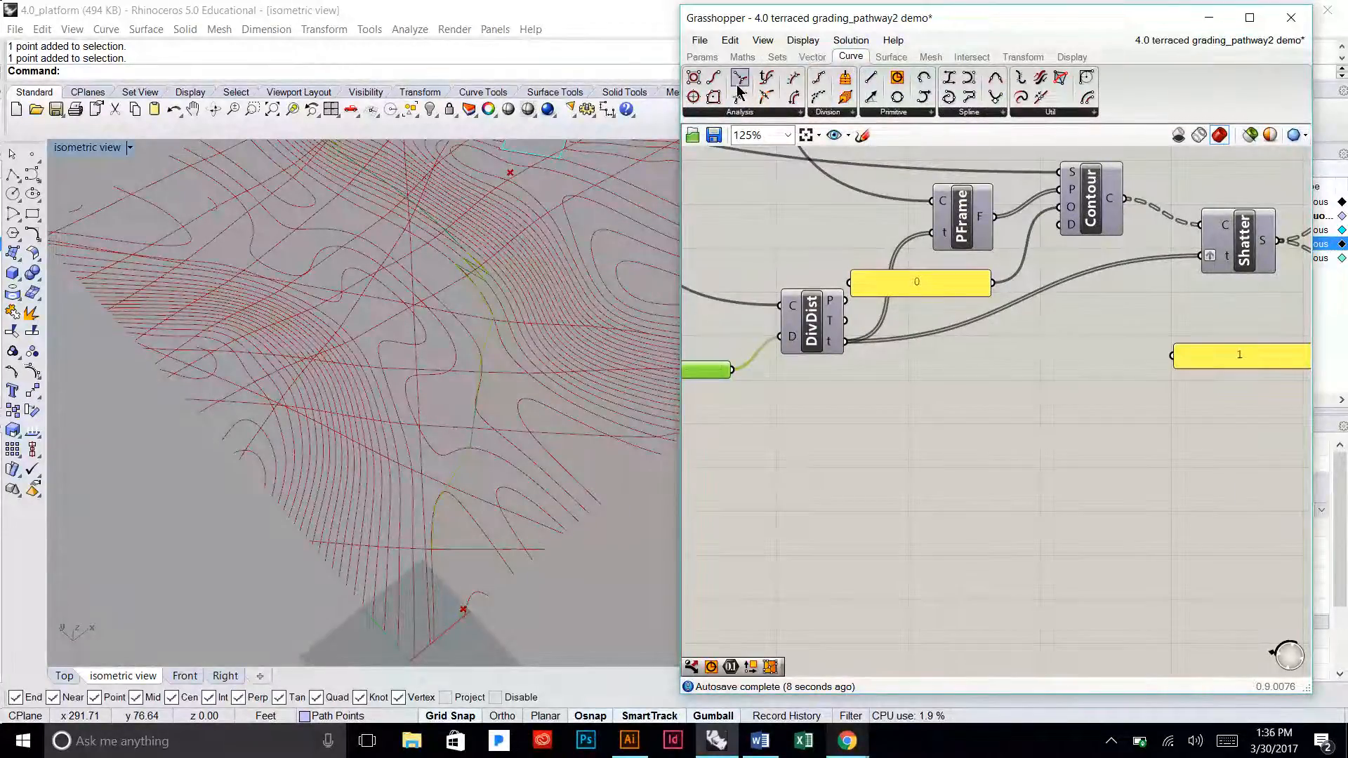
drag(739, 89, 1009, 388)
Step: Turn on the preview of Divide Distance and connect its P output to Curve Closest Point's P input
mouse_move(817, 344)
mouse_down()
mouse_move(808, 384)
mouse_move(807, 365)
mouse_up()
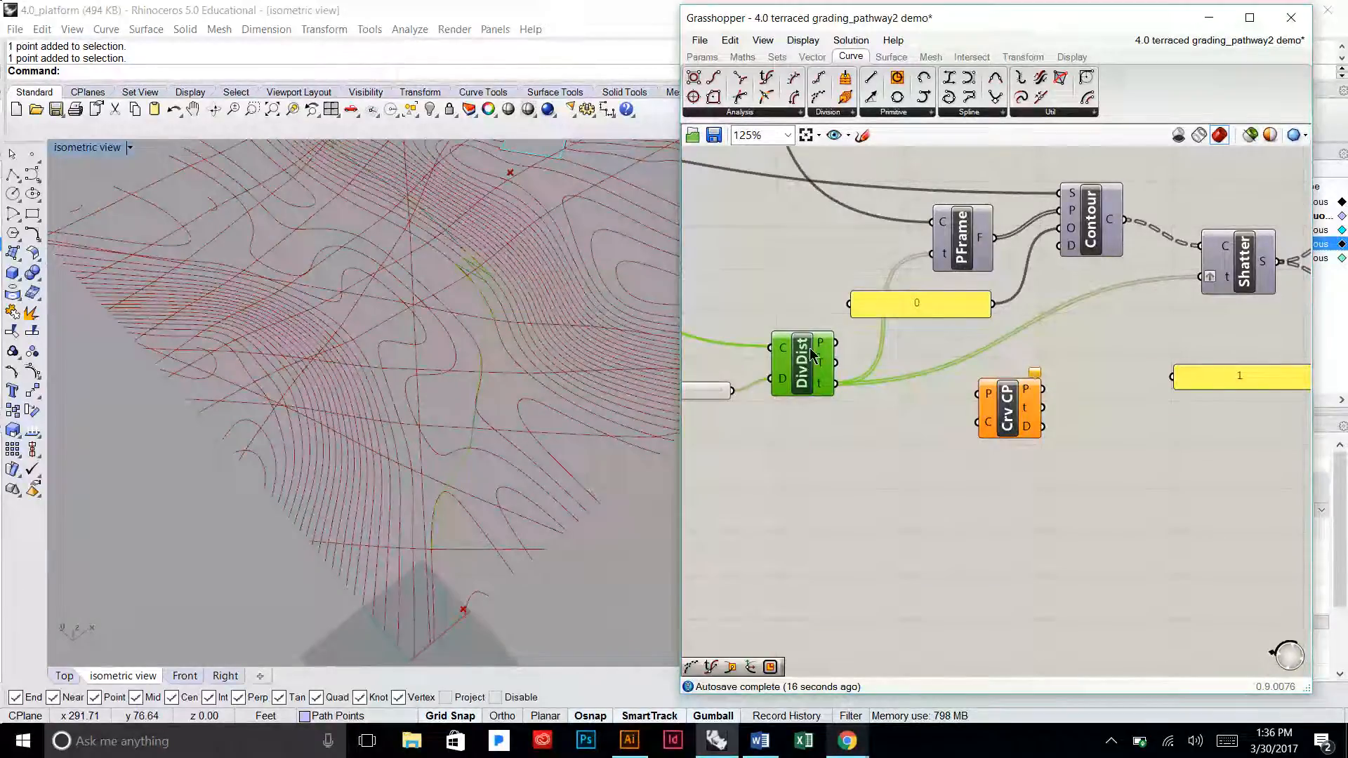
right_click(803, 366)
click(805, 393)
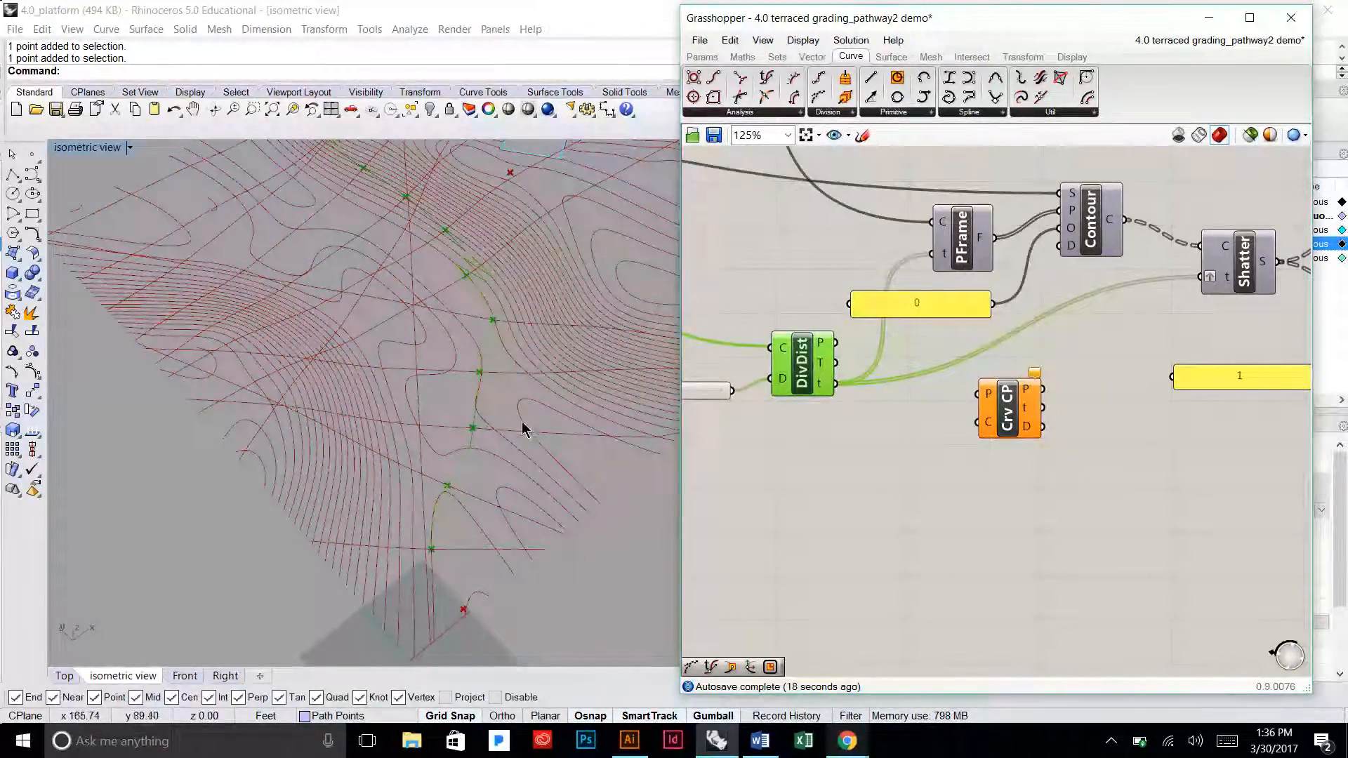
scroll(500, 391, up, 4)
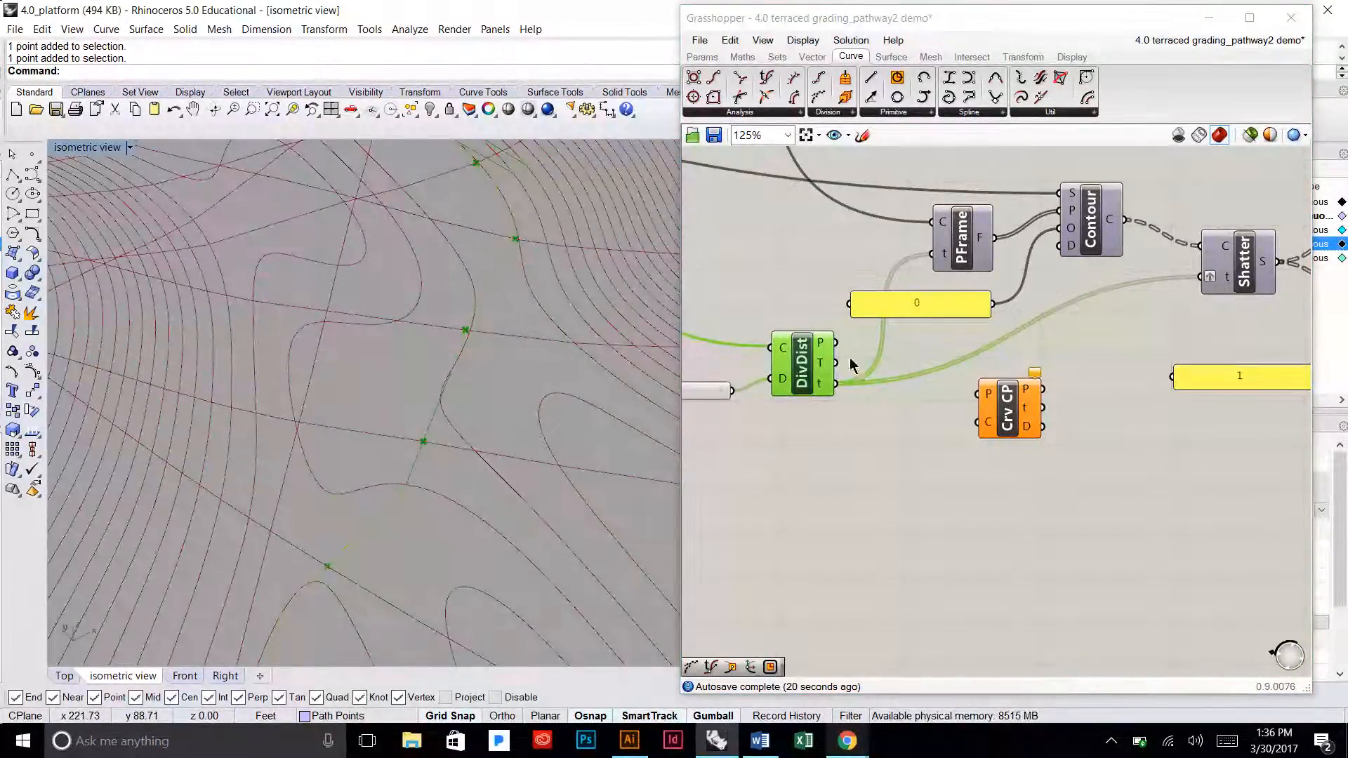
drag(824, 350, 977, 391)
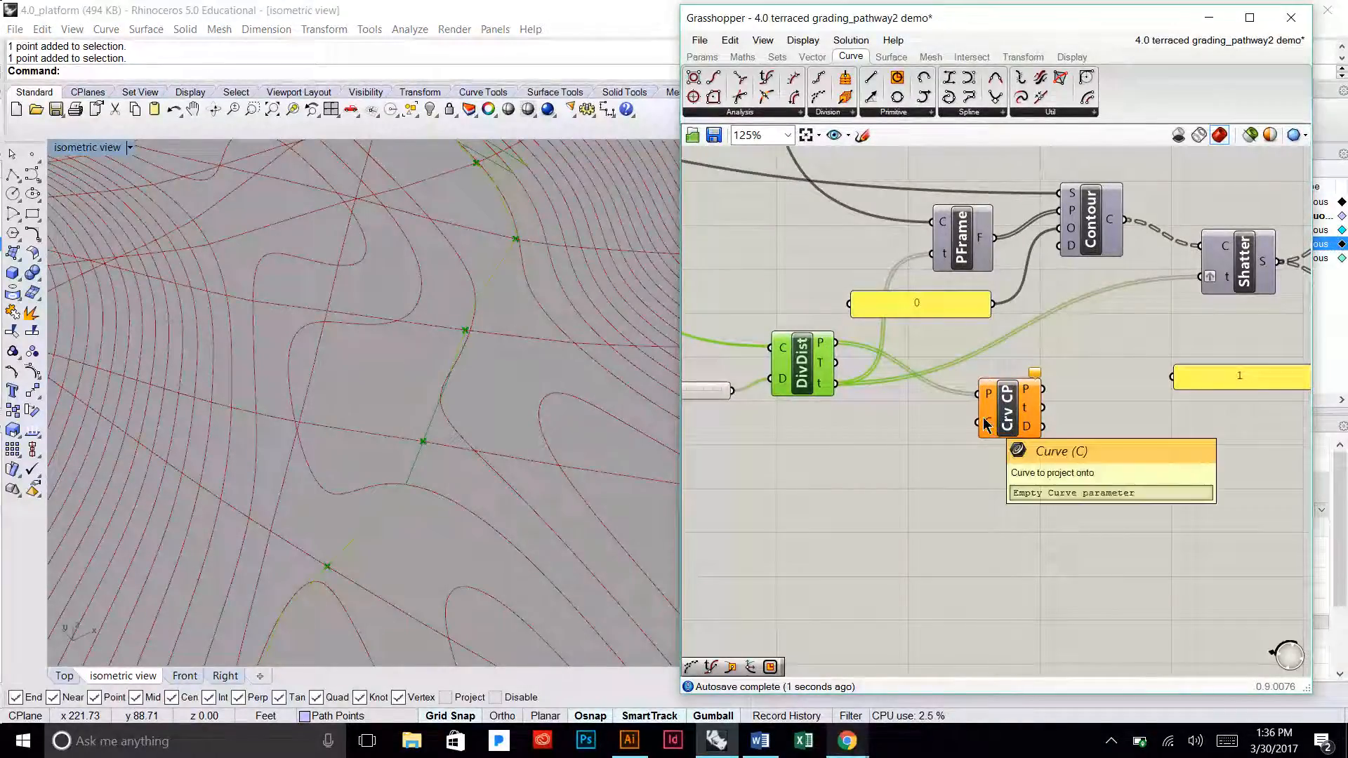
Step: Trace the path wires back to Shortest Walk and shift the Curve Closest Point component closer to Shatter
scroll(984, 424, down, 2)
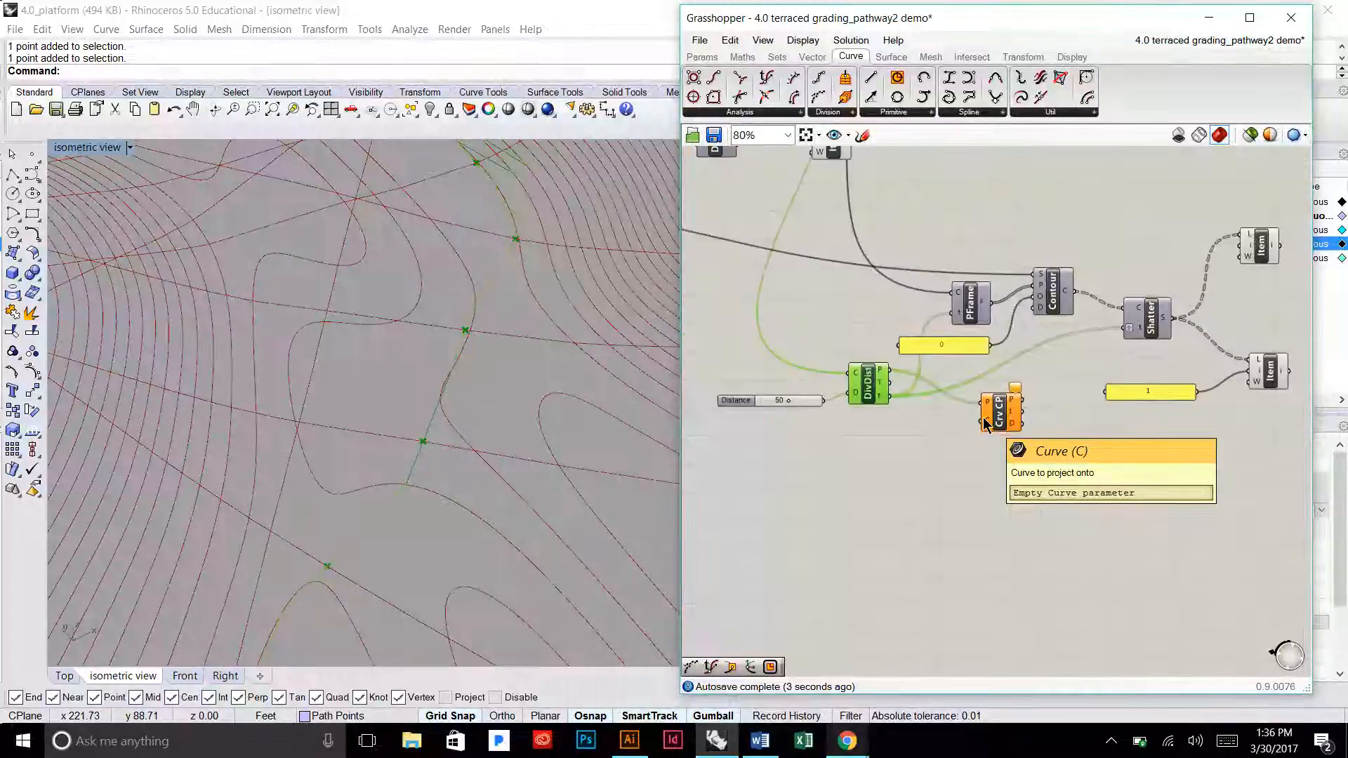
right_drag(924, 335, 952, 420)
right_drag(866, 242, 863, 363)
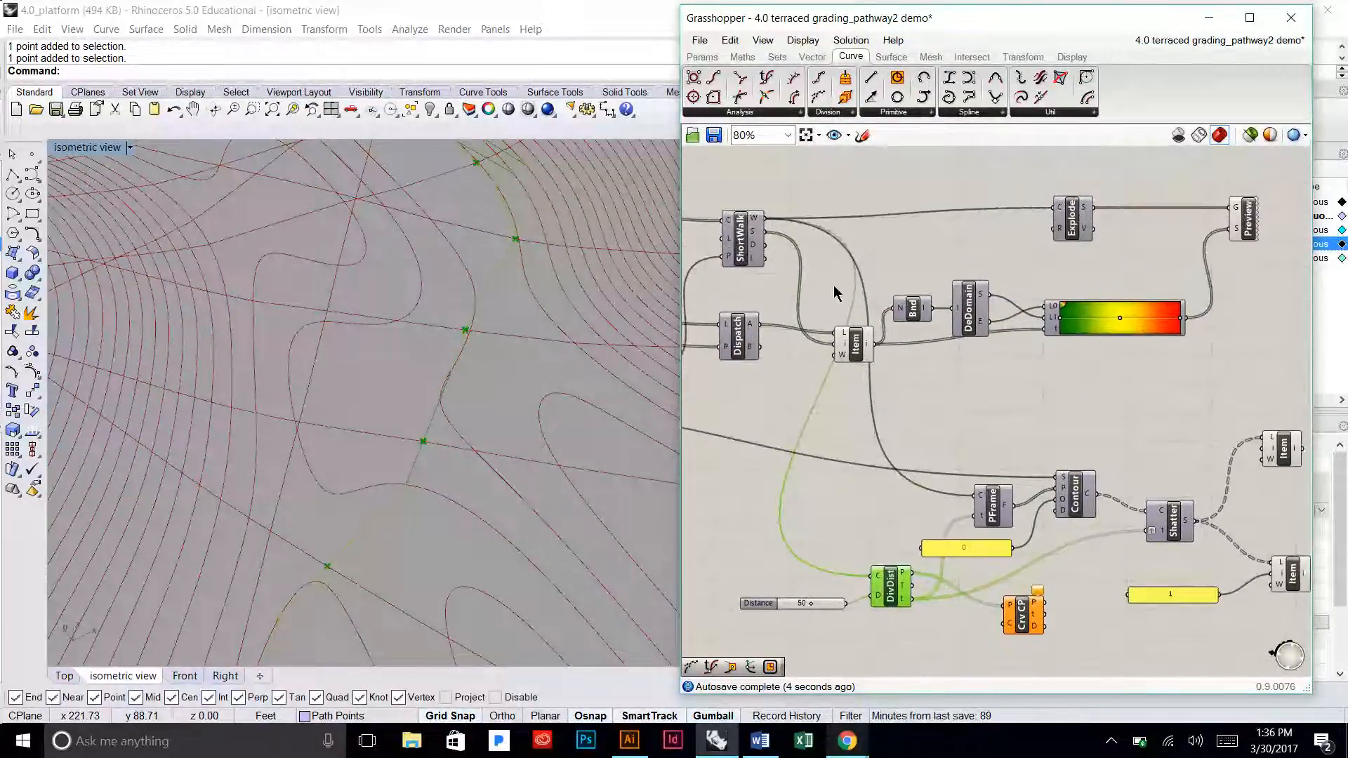
scroll(1078, 664, up, 1)
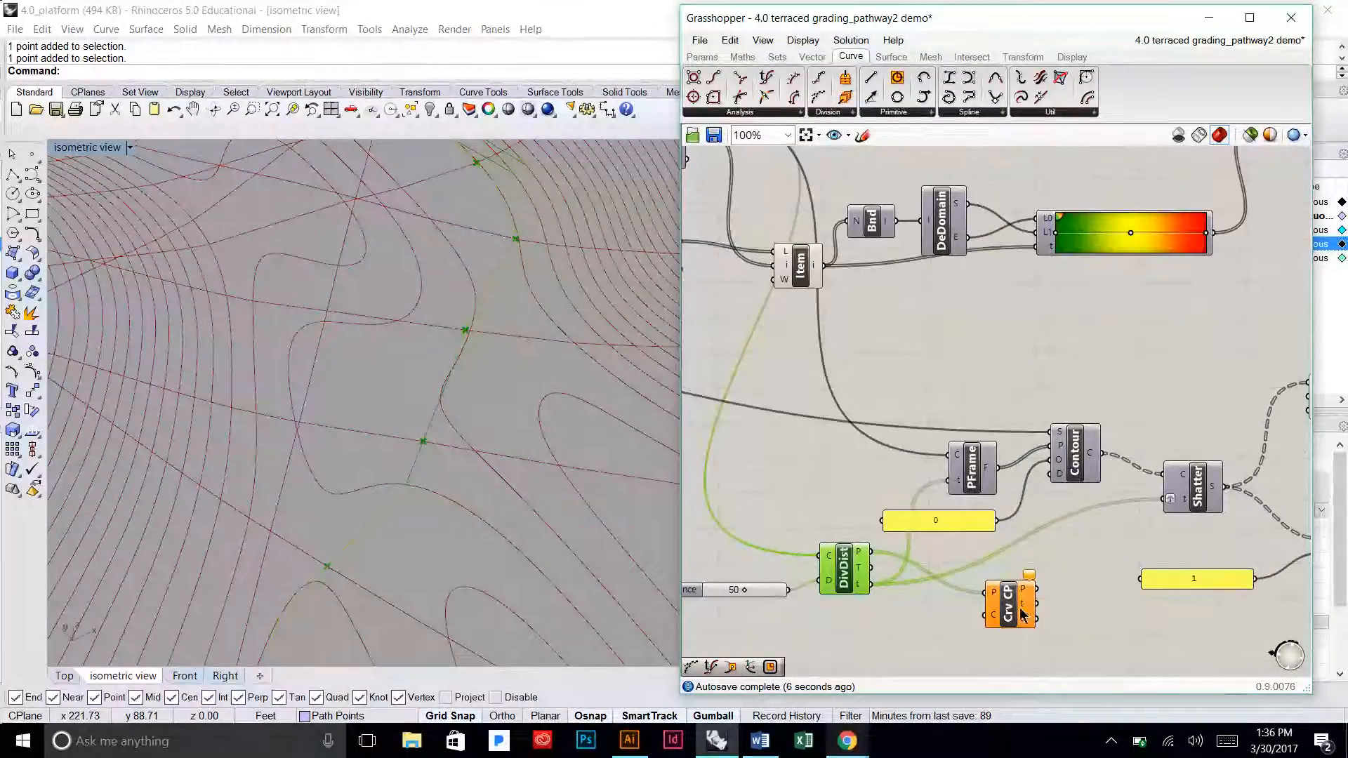
drag(1011, 618, 1068, 610)
right_drag(1205, 219, 1166, 212)
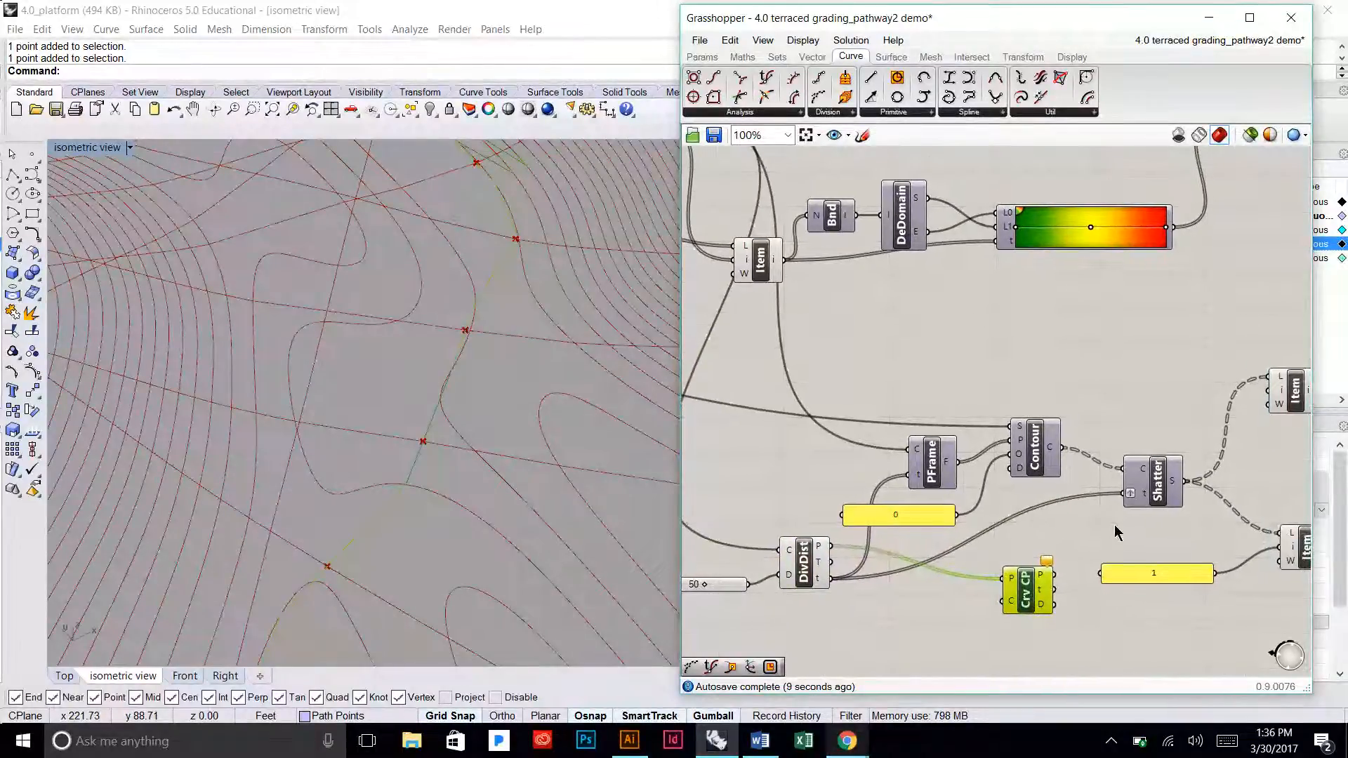
Step: Check which curves feed Curve Closest Point in the 4.0 terraced grading_pathway2 definition and switch back to the demo
click(1220, 40)
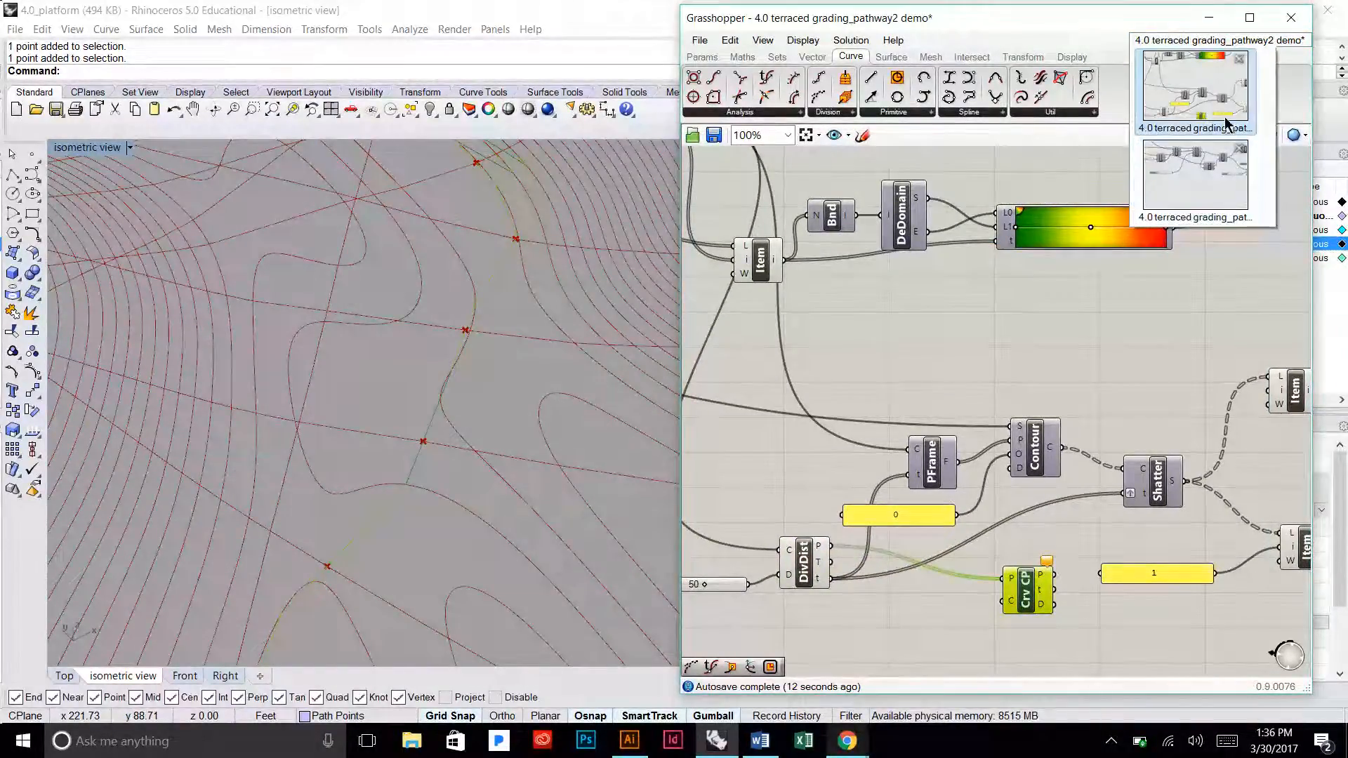
click(1227, 88)
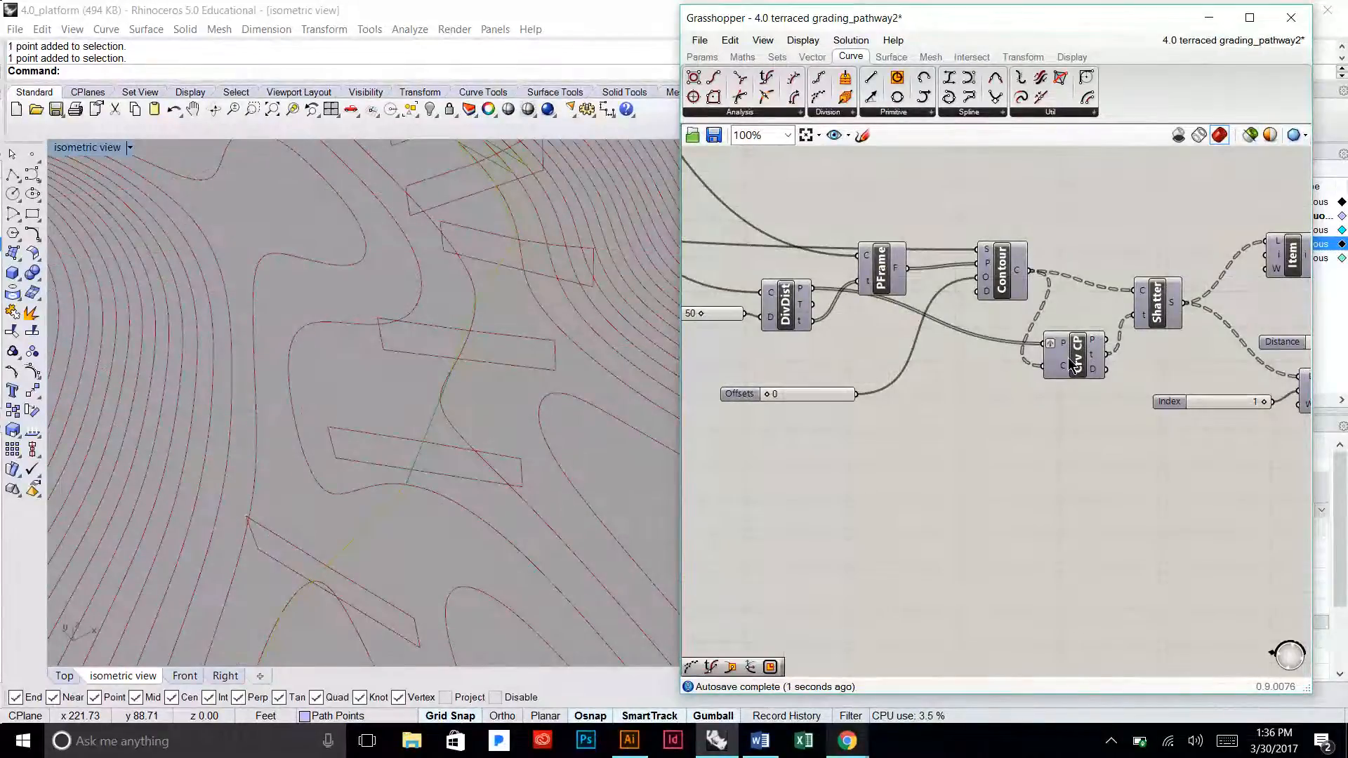
click(1237, 40)
click(1218, 175)
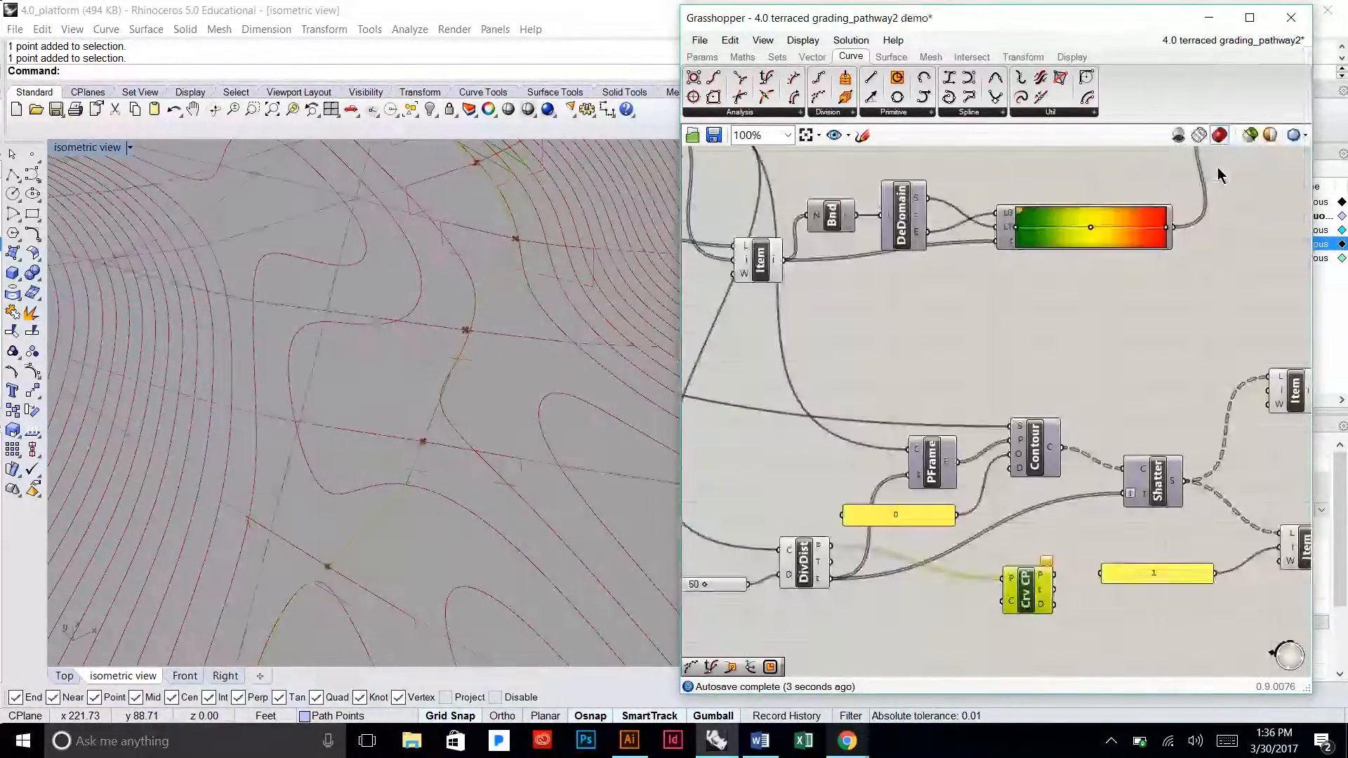
Step: Connect Contour's output to Curve Closest Point's C input, move the component lower, and inspect the closest points across the terrain
drag(1045, 399, 984, 551)
right_drag(1090, 574, 984, 511)
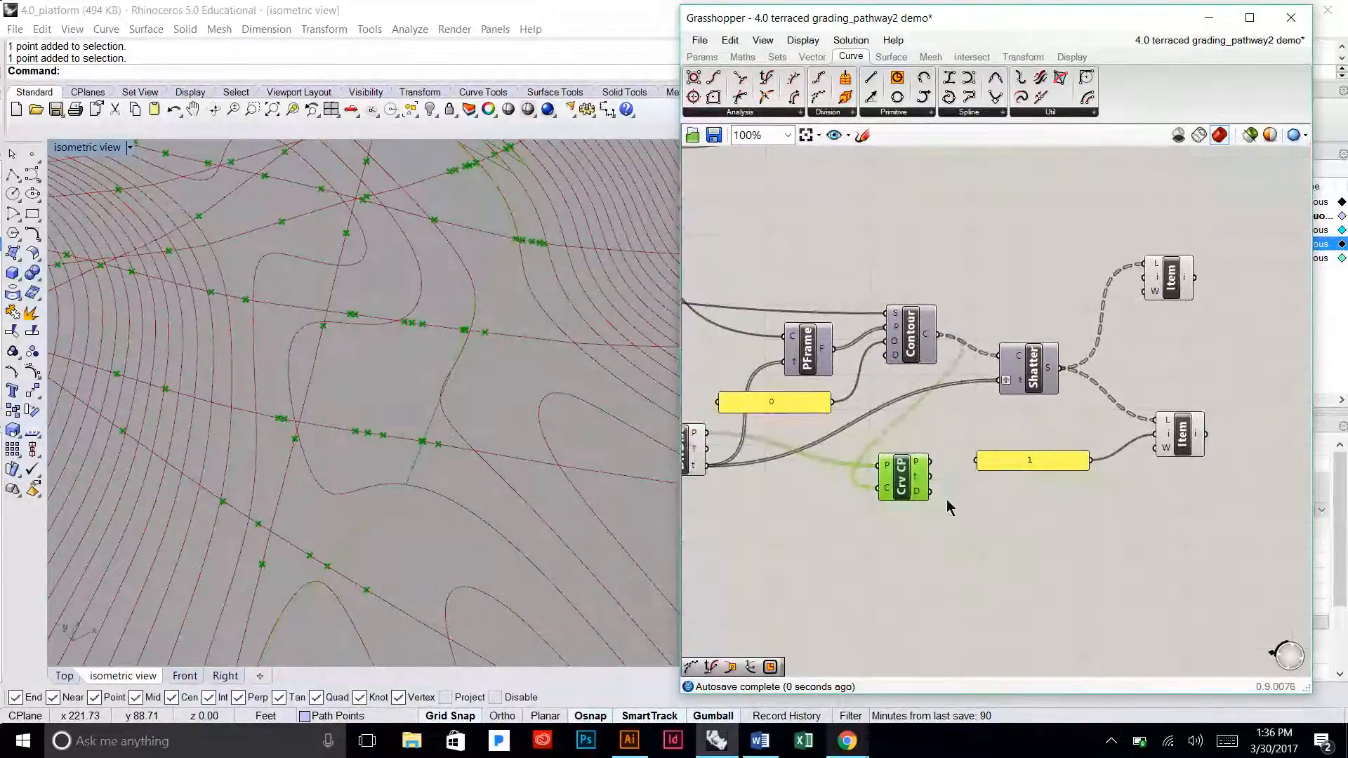
drag(906, 493, 1000, 551)
click(1046, 485)
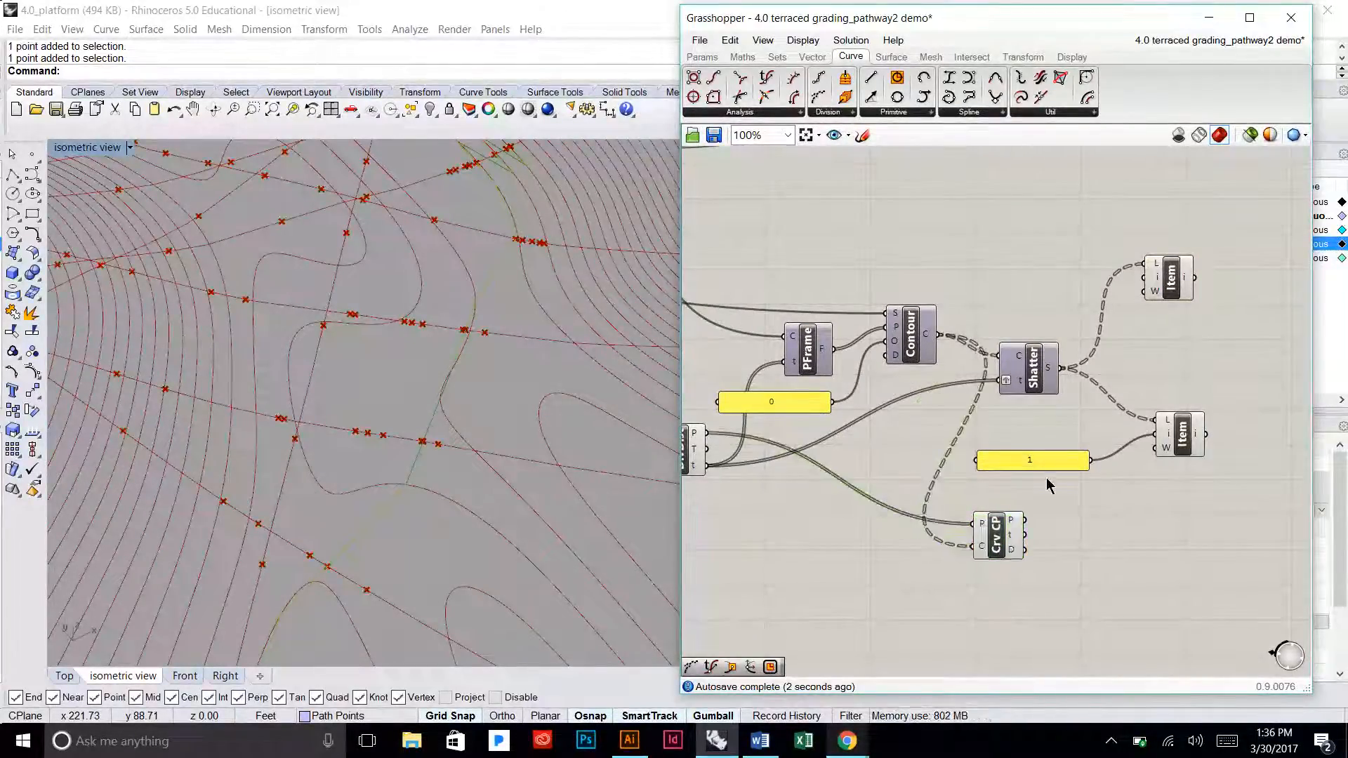
right_drag(638, 340, 602, 300)
scroll(601, 300, down, 5)
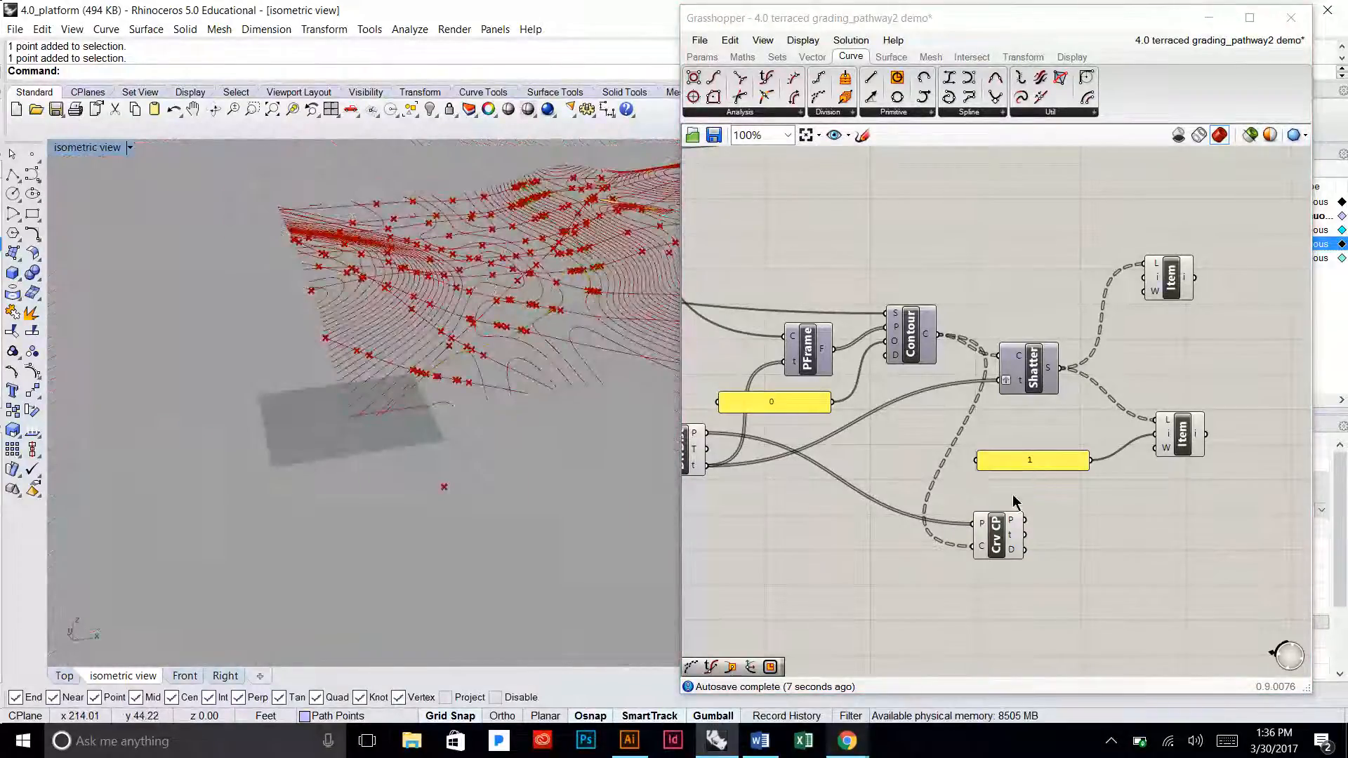
Step: Graft Curve Closest Point's P input, feed its t output into Shatter's t input, and place the component level with the 1 panel
scroll(997, 542, up, 3)
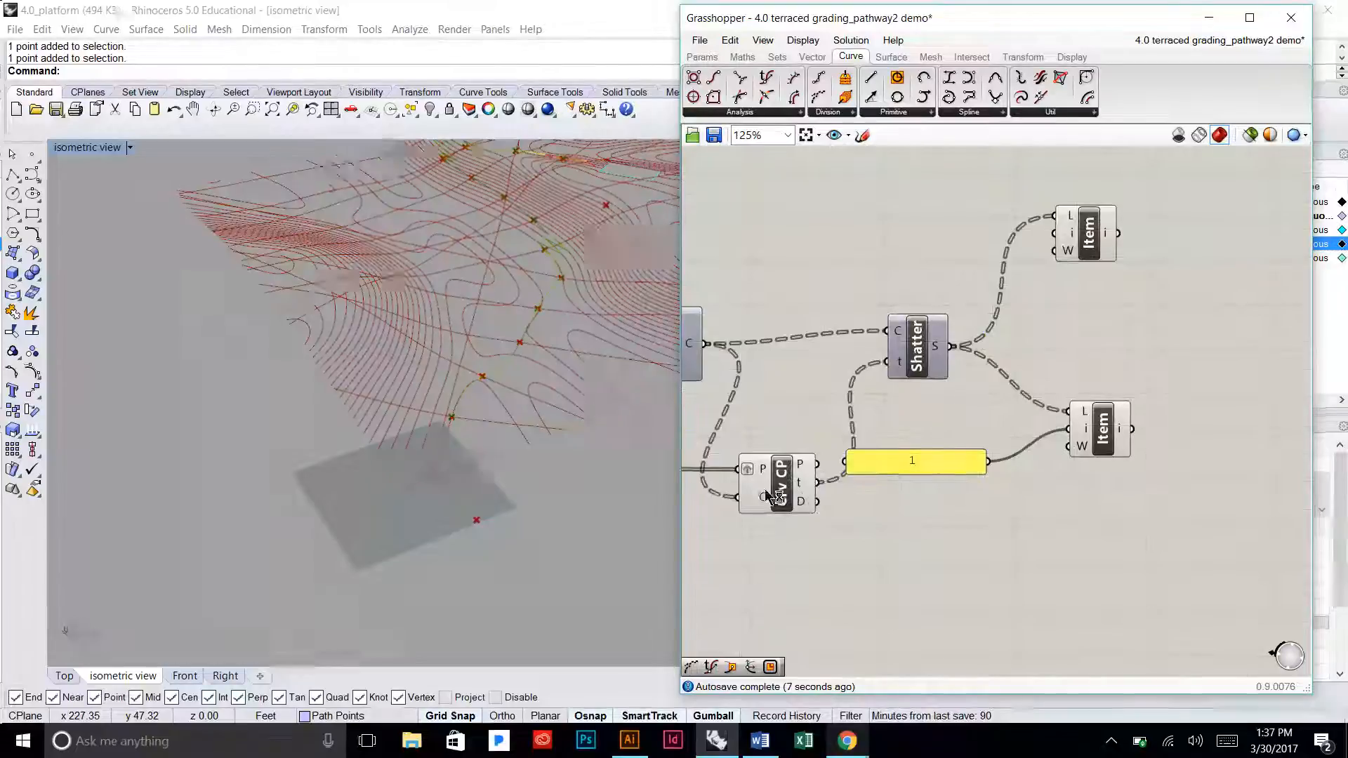
drag(765, 495, 762, 461)
right_click(766, 453)
click(823, 486)
click(866, 499)
Step: Highlight each List Item in turn and examine the section halves on both sides of the path
click(1106, 436)
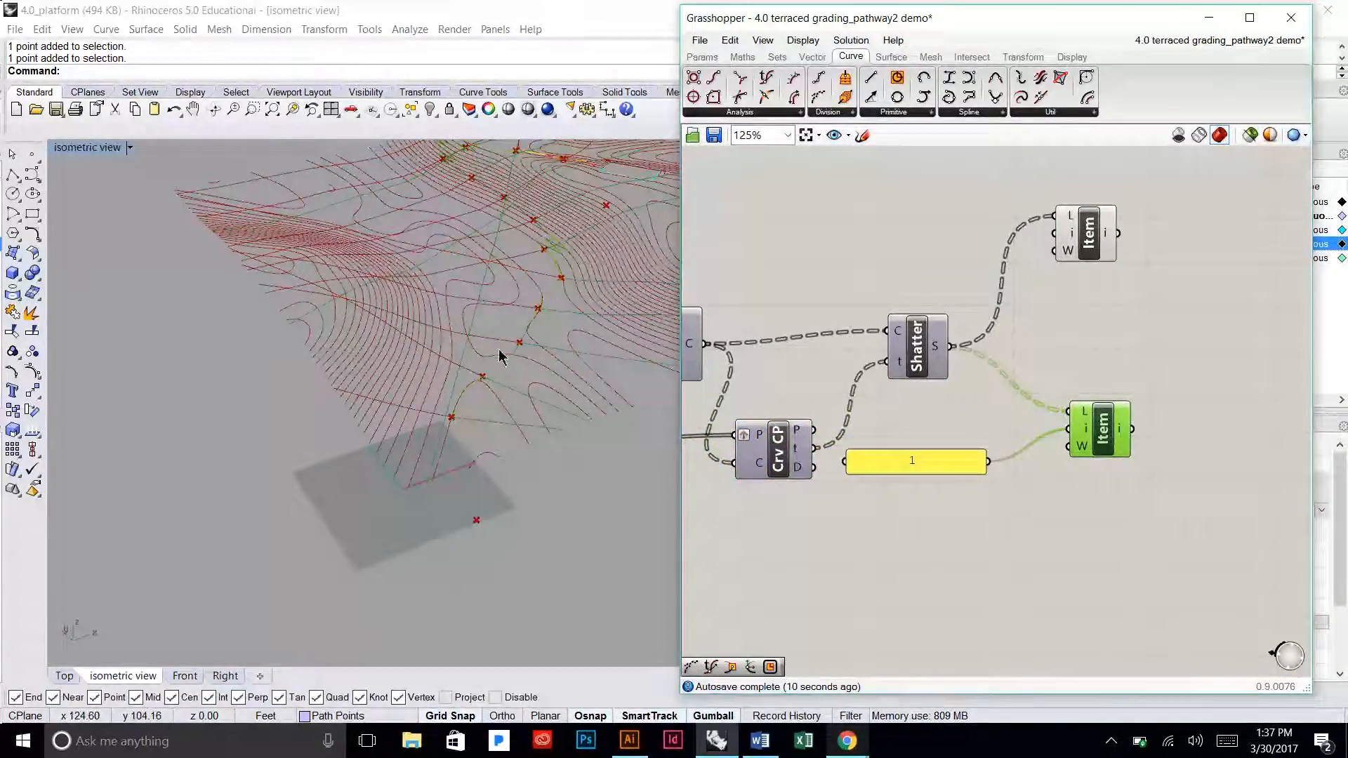
scroll(508, 465, up, 5)
right_drag(509, 465, 451, 482)
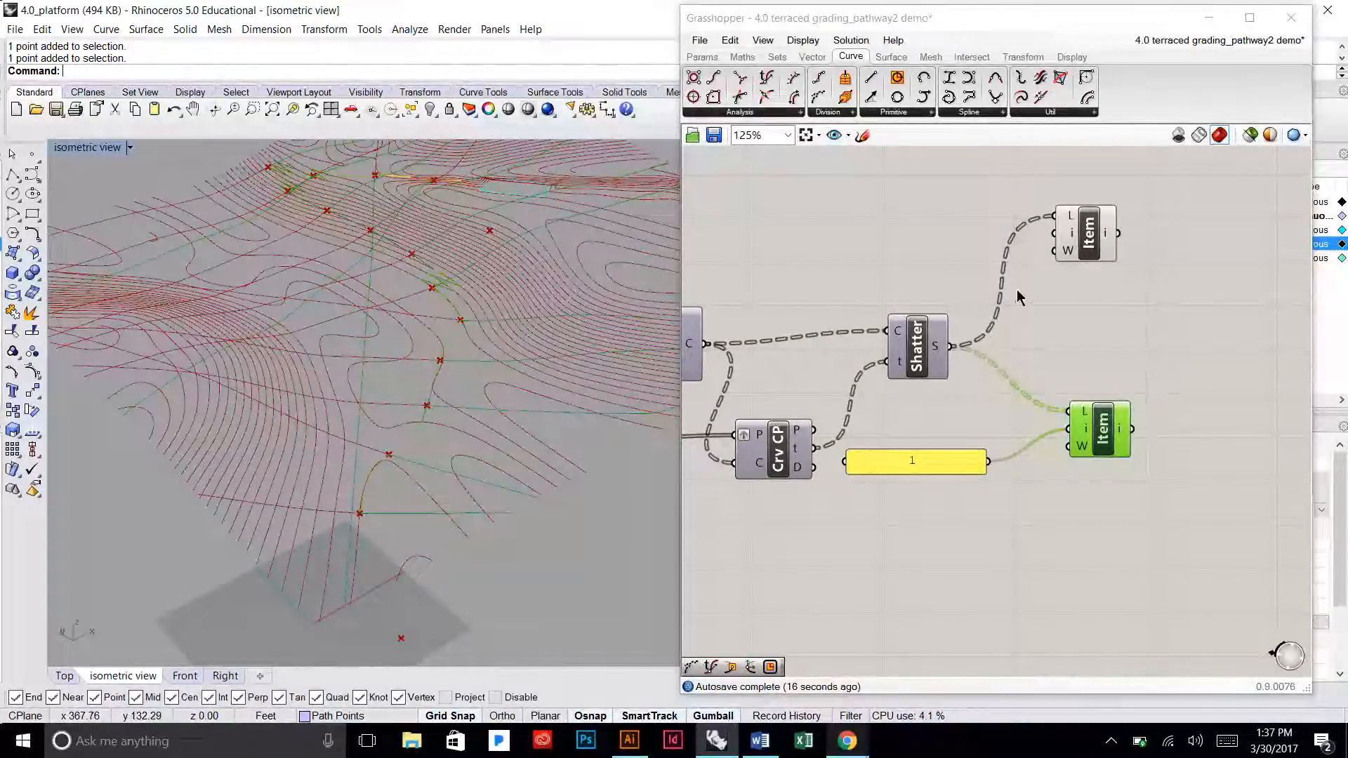
click(1083, 246)
scroll(491, 393, down, 6)
right_drag(491, 393, 449, 393)
Step: Tidy the layout by repositioning the two List Items and the 1 panel to the right of and below Shatter
click(1164, 373)
drag(1070, 220, 1091, 240)
click(1111, 309)
drag(1103, 441, 1108, 463)
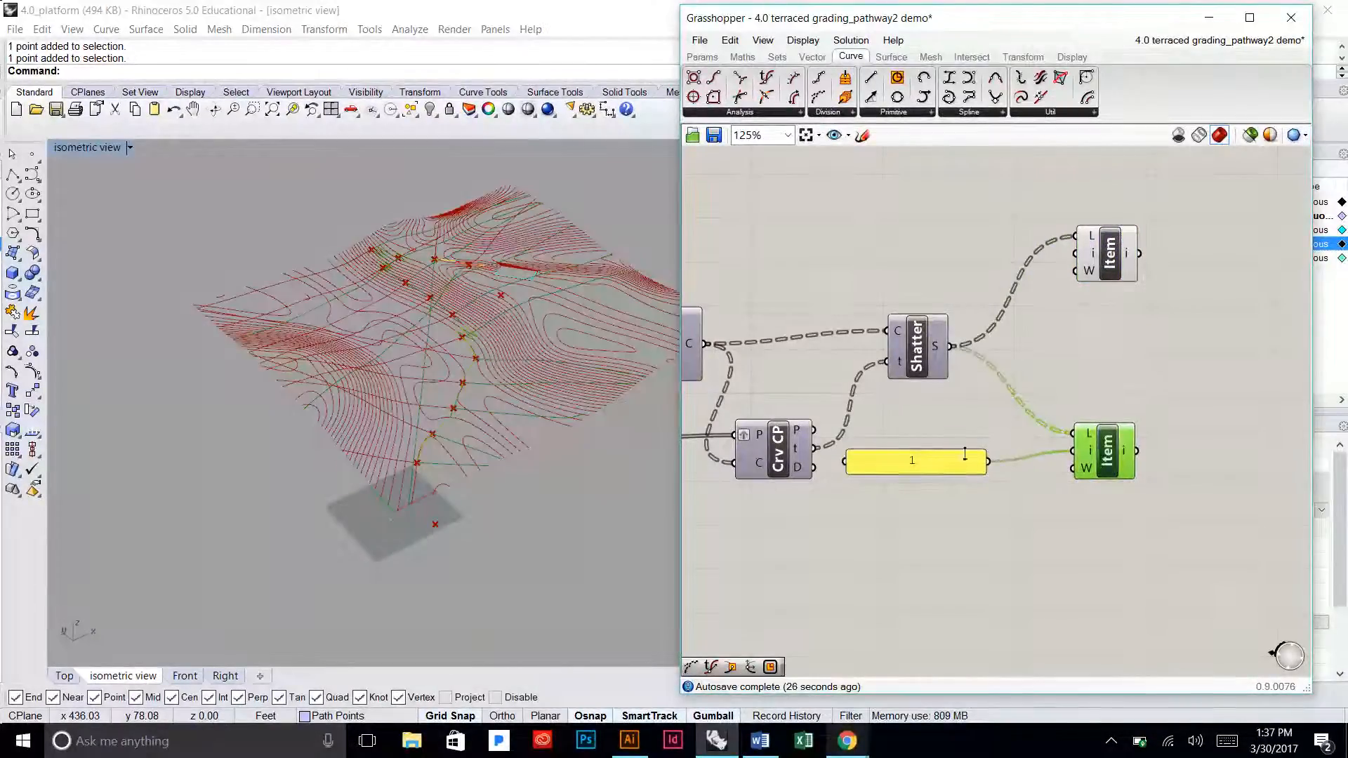
drag(965, 455, 968, 493)
drag(1106, 459, 1100, 480)
drag(1110, 253, 1103, 272)
click(1123, 351)
right_drag(491, 337, 491, 309)
scroll(491, 308, up, 5)
drag(1109, 482, 1100, 473)
click(1105, 399)
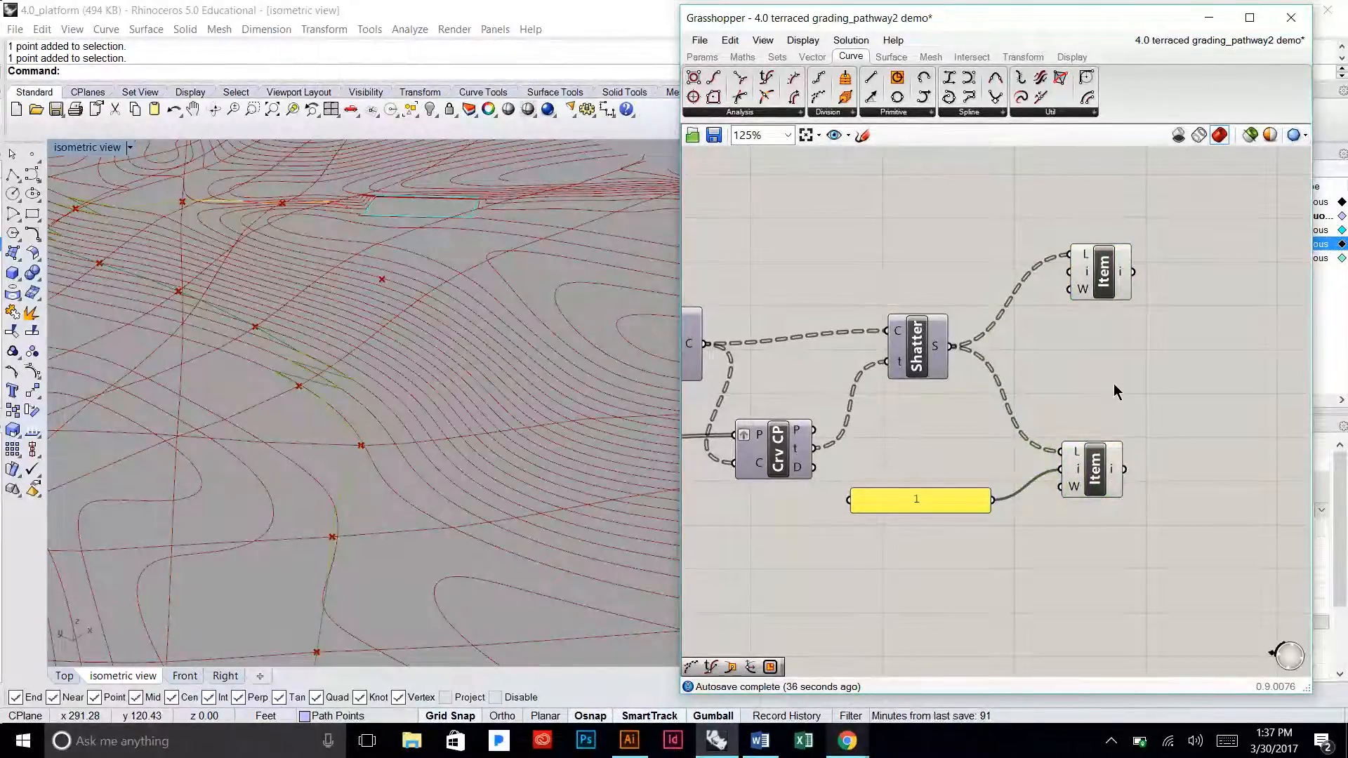
Step: Add a Divide Distance component and connect the upper List Item's output to its C input
right_drag(1117, 392, 1033, 371)
click(1015, 259)
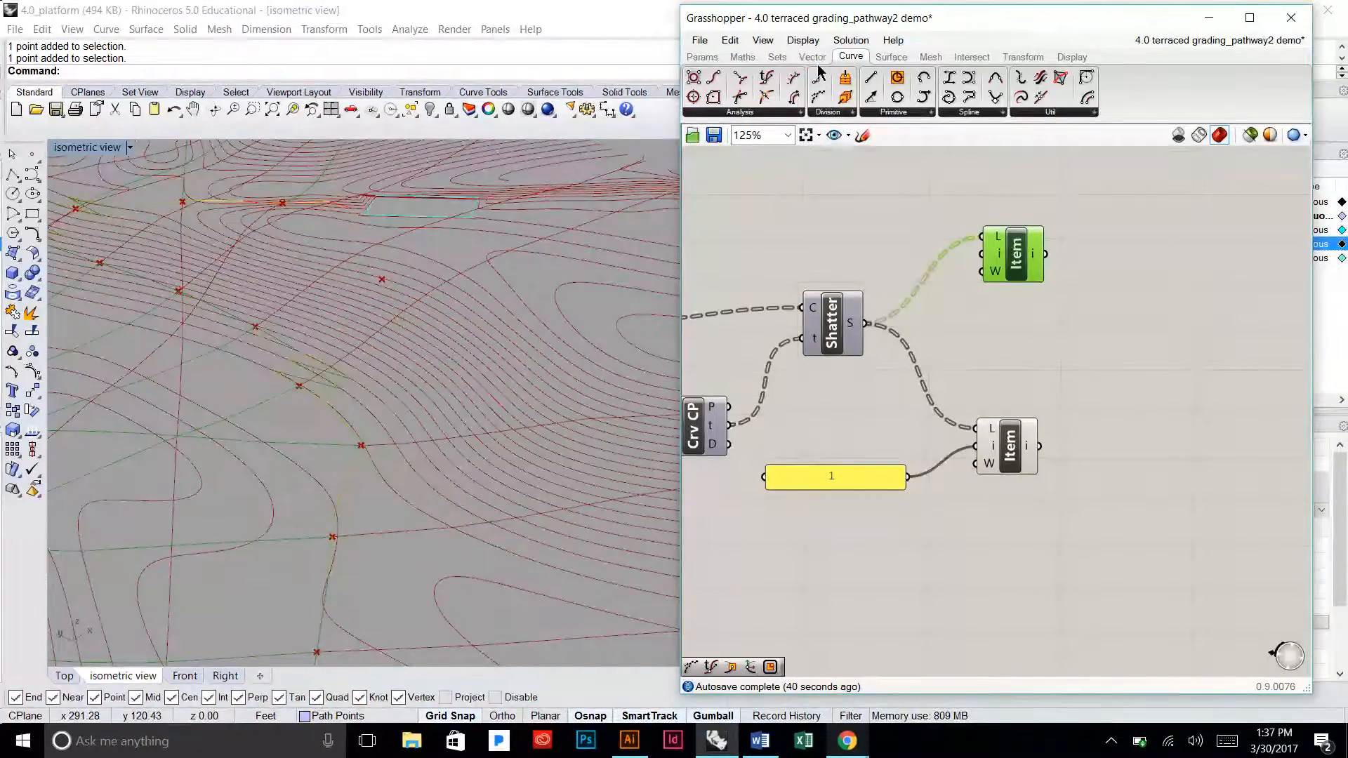
click(830, 113)
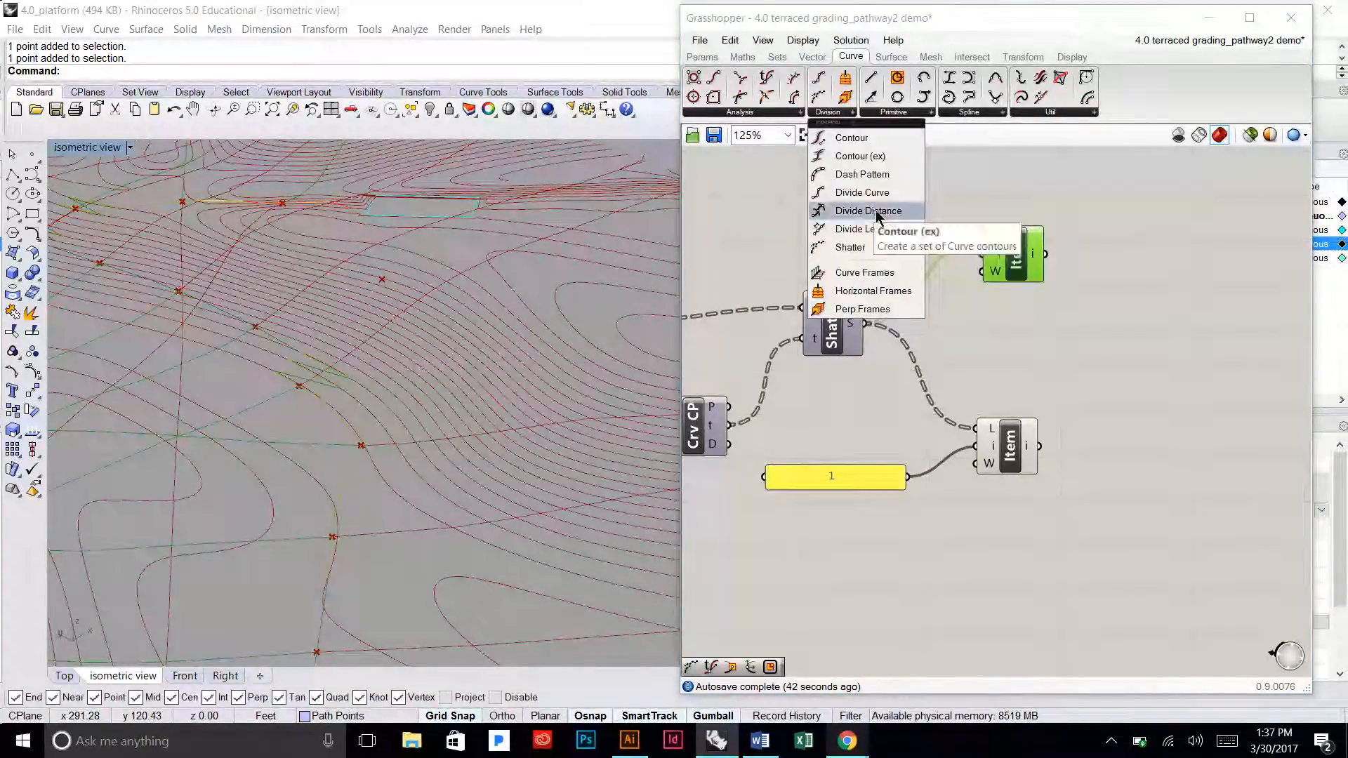
drag(878, 214, 1188, 287)
drag(1090, 257, 1155, 262)
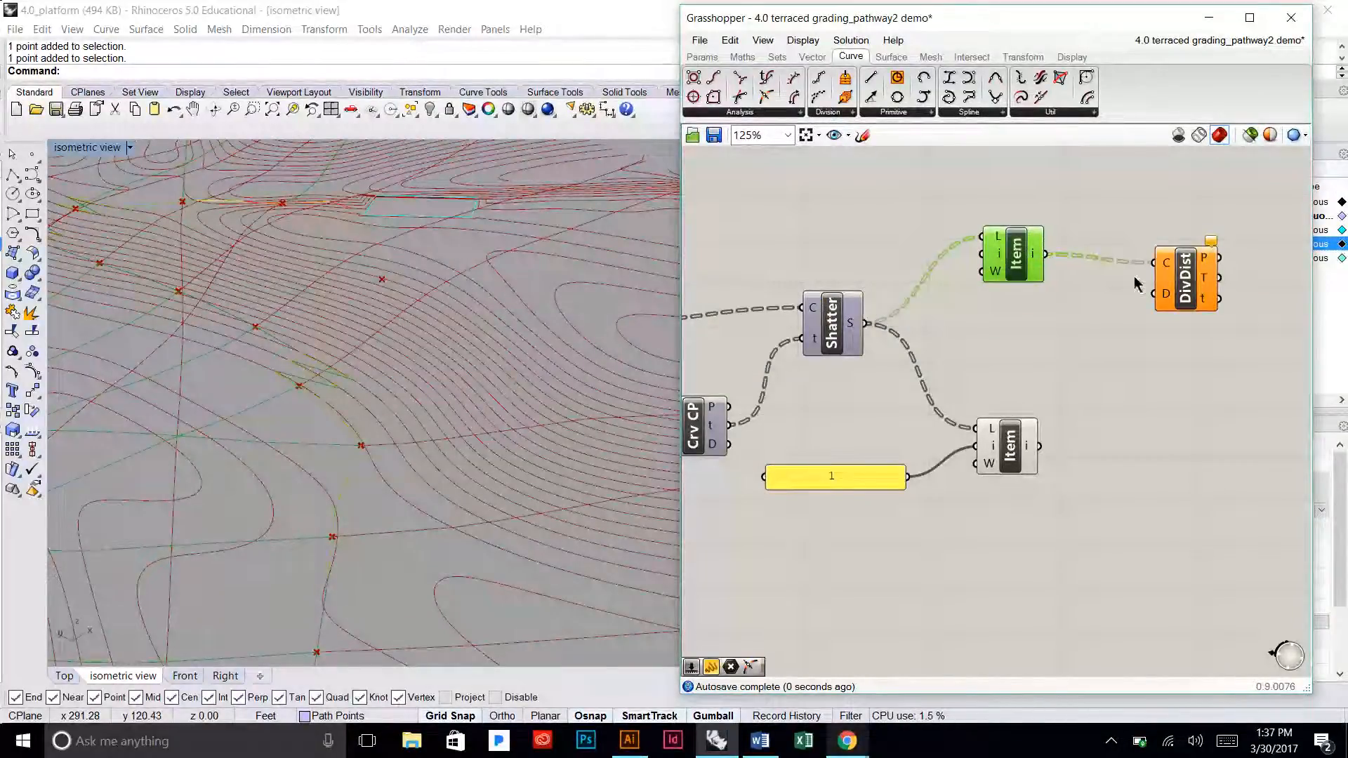
Step: Add a number slider set to 10 and connect it to Divide Distance's D input
double_click(993, 326)
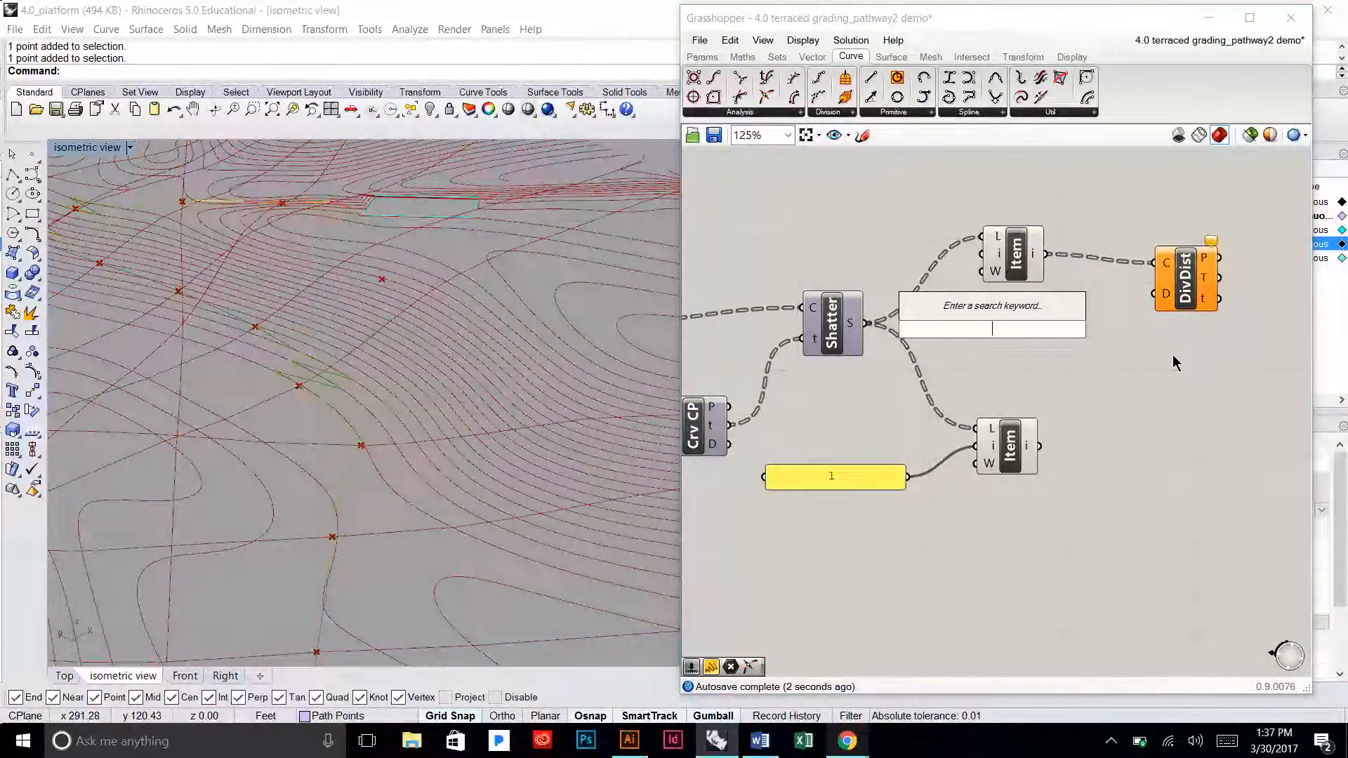
text(10)
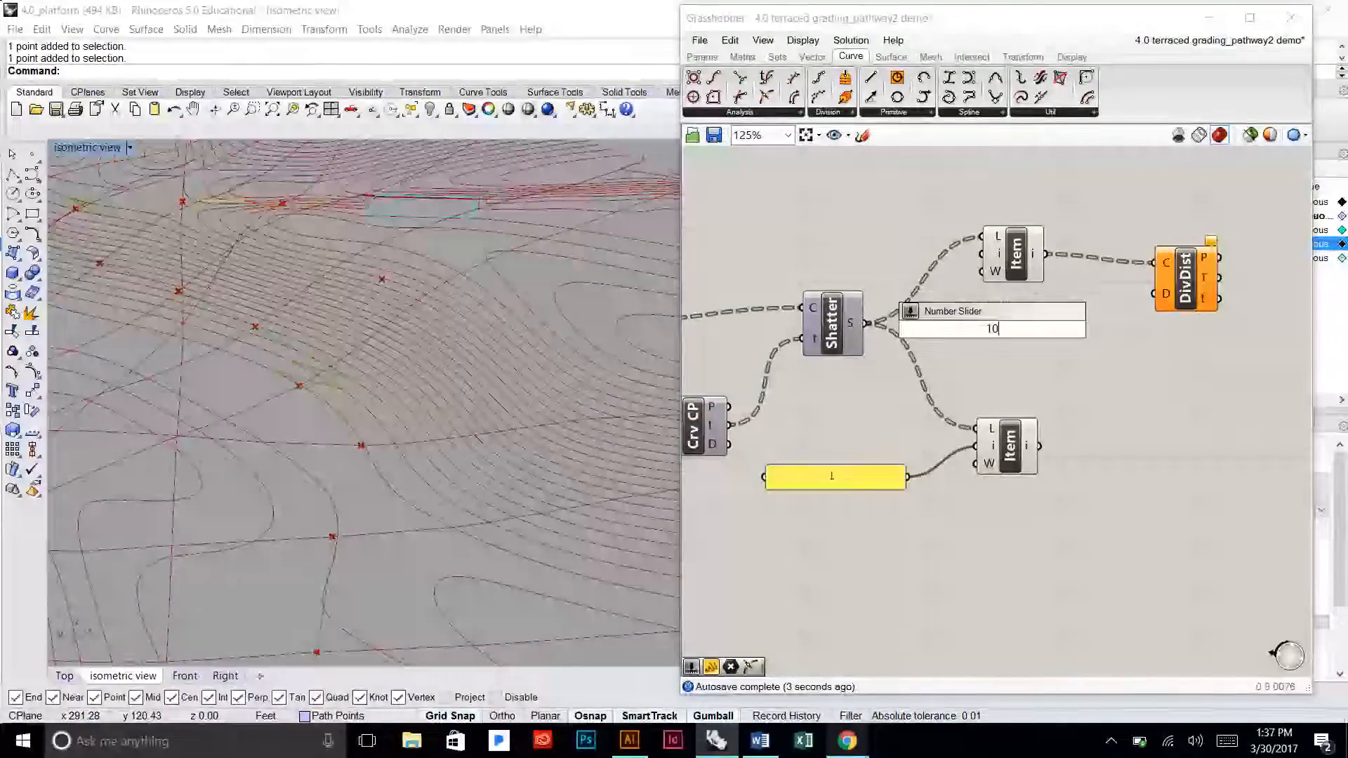
key(Return)
drag(1067, 329, 1154, 294)
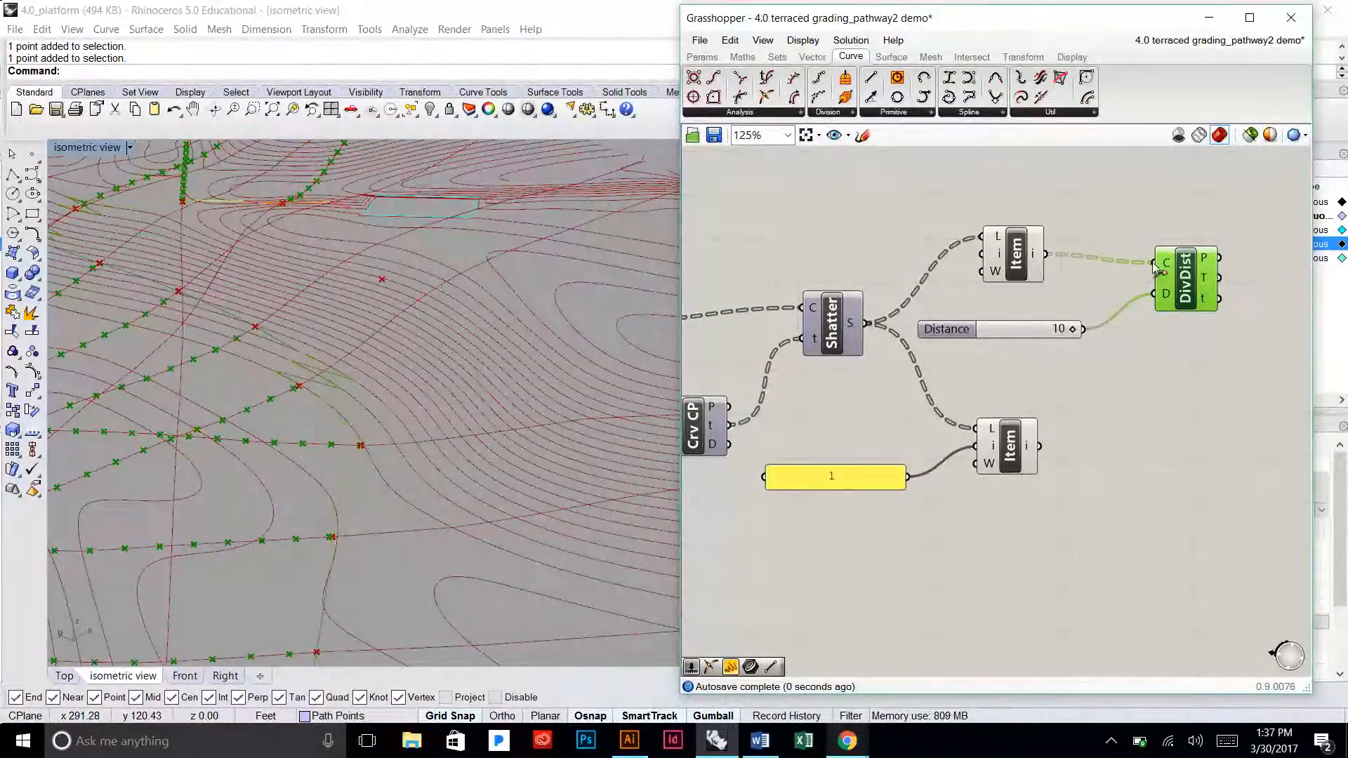
Step: Duplicate Divide Distance with its slider connection and feed the lower List Item's output into the copy's C input
alt+drag(1187, 277, 1184, 473)
drag(1039, 447, 1170, 453)
click(1197, 370)
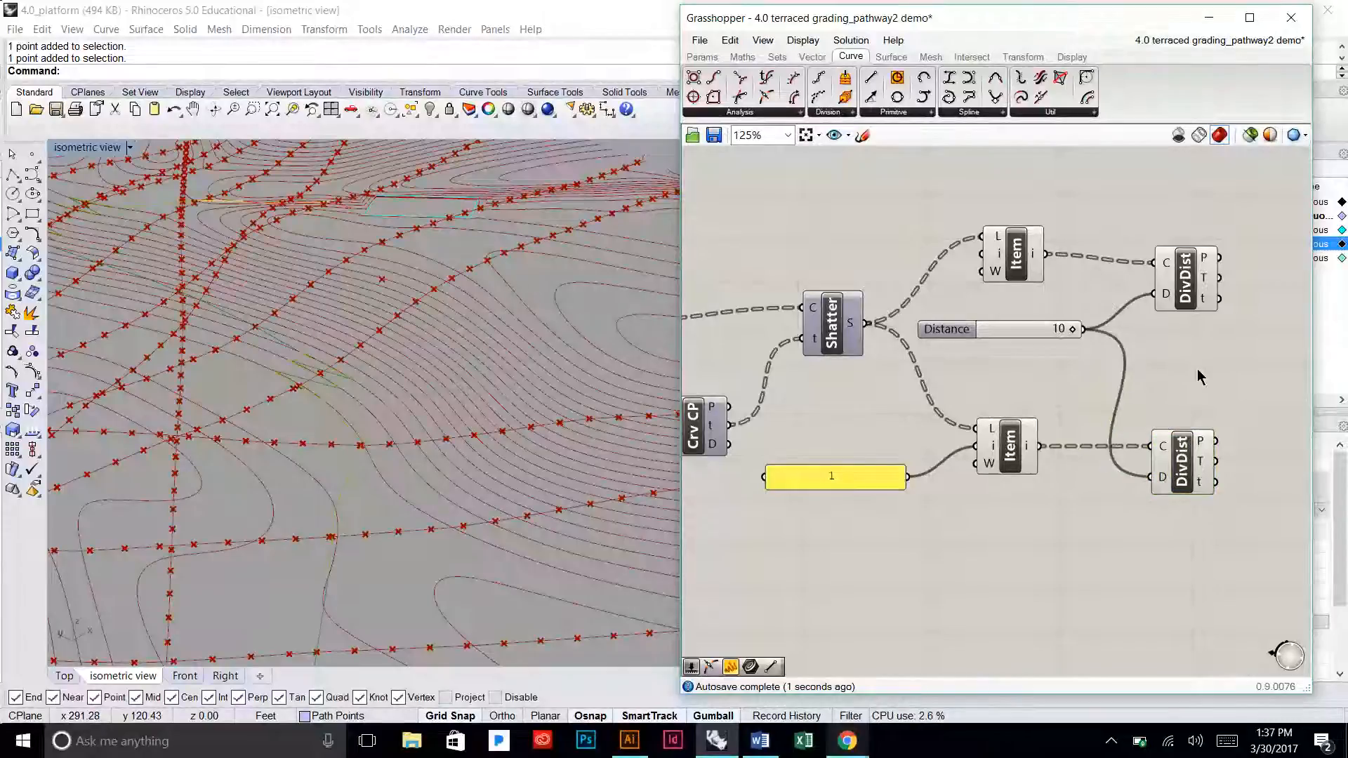
Step: Turn the preview of the two List Items off and back on
drag(1081, 523, 905, 214)
middle_click(986, 221)
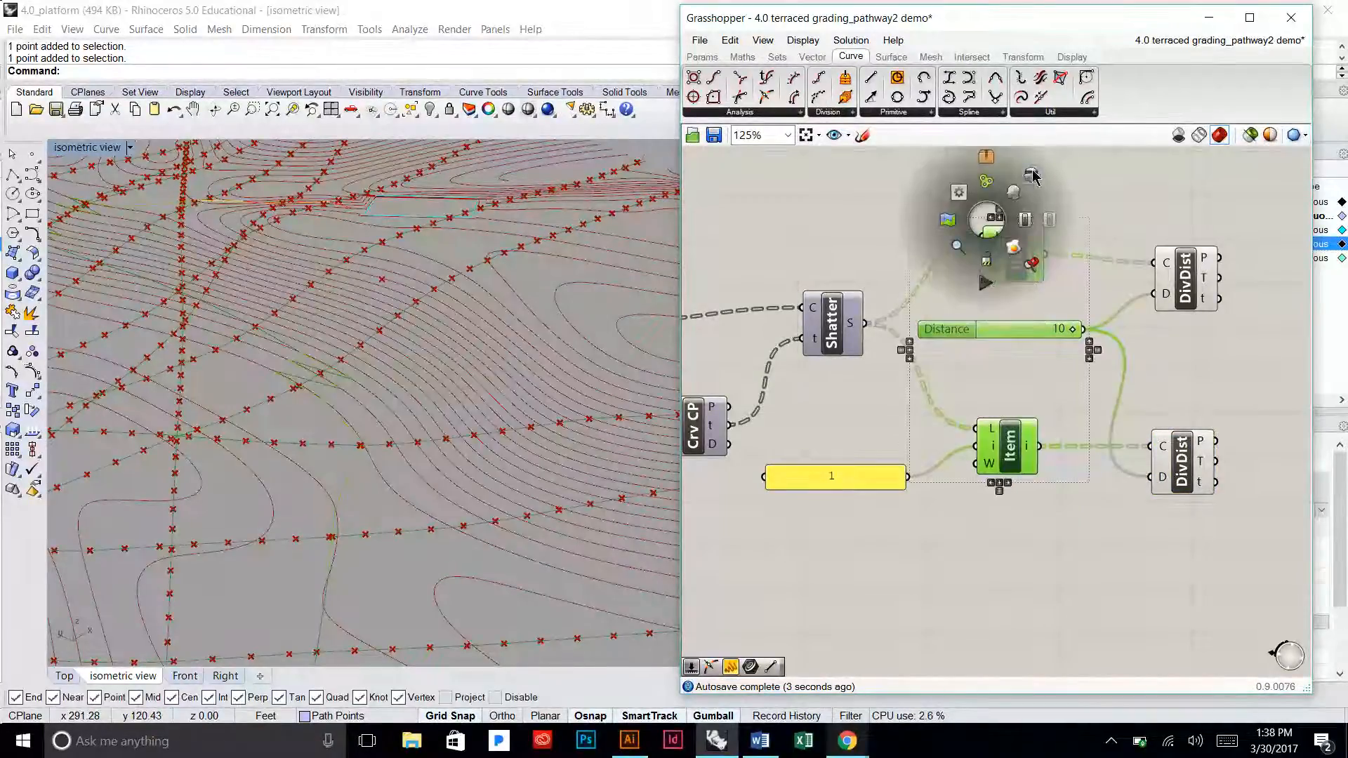
click(1033, 171)
drag(1047, 492, 982, 259)
middle_click(982, 258)
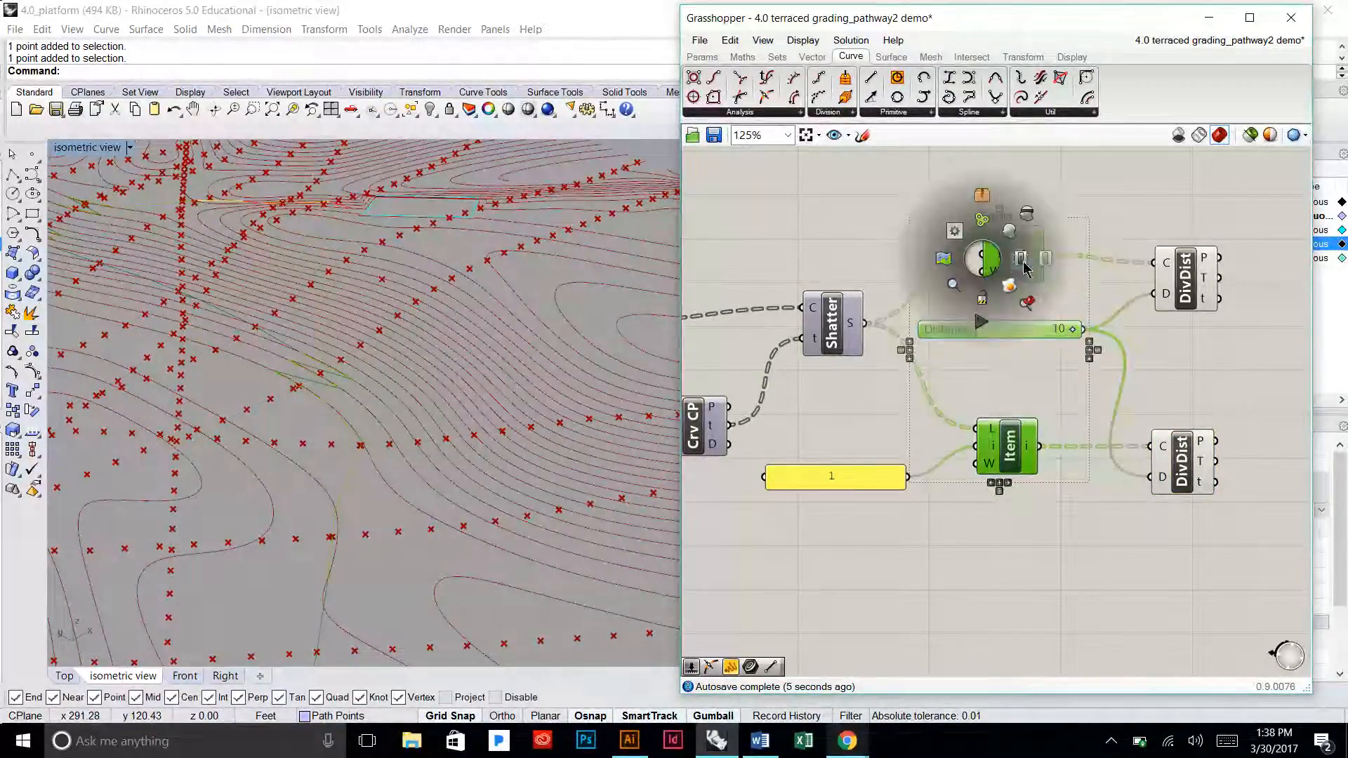
click(1009, 231)
click(1100, 219)
Step: Move both Divide Distance components farther away from the List Items
right_drag(1125, 223, 912, 205)
click(958, 254)
drag(960, 258, 1006, 250)
click(1019, 346)
drag(973, 426, 1059, 419)
click(1017, 365)
Step: Reposition the Distance slider and List Items, and line up the lower Divide Distance beneath the upper one
drag(732, 310, 763, 331)
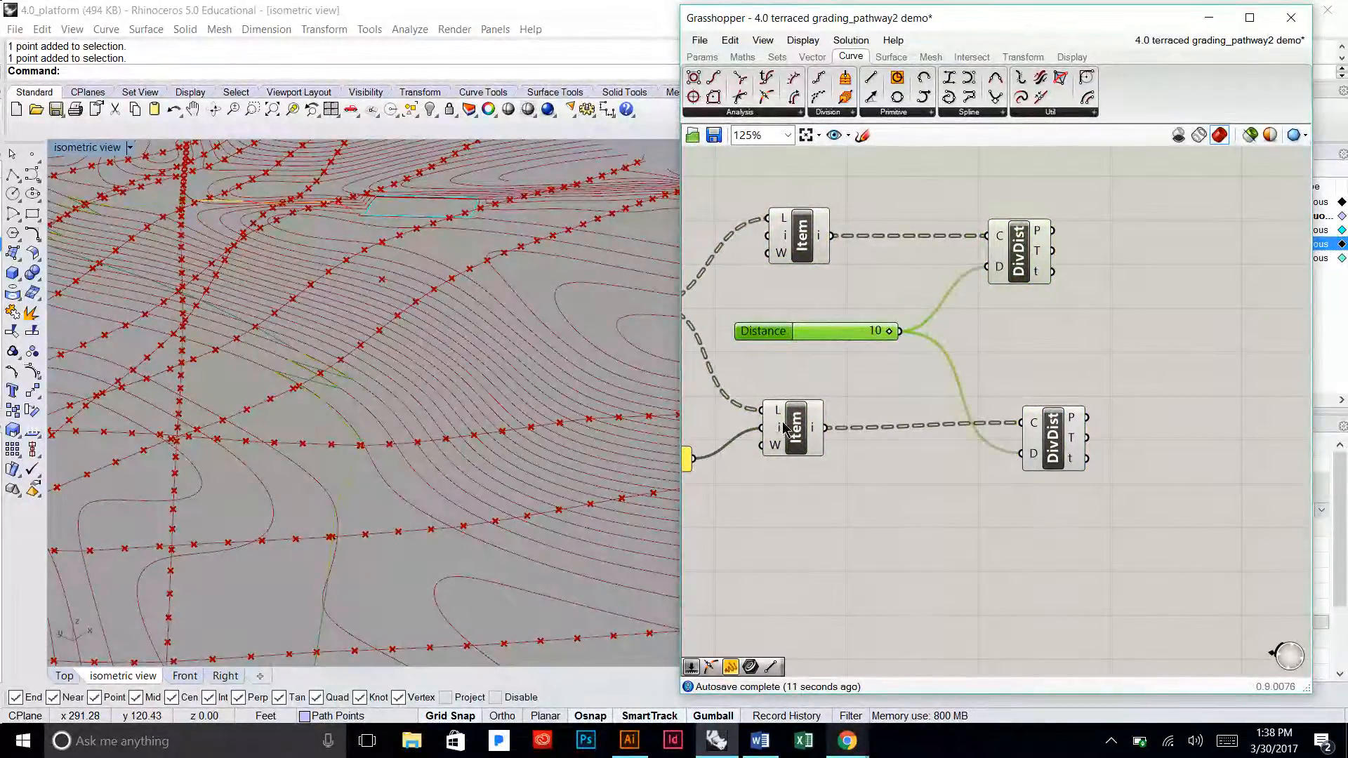
drag(782, 429, 772, 425)
click(873, 385)
right_drag(873, 385, 917, 385)
click(862, 258)
drag(862, 258, 845, 270)
click(938, 265)
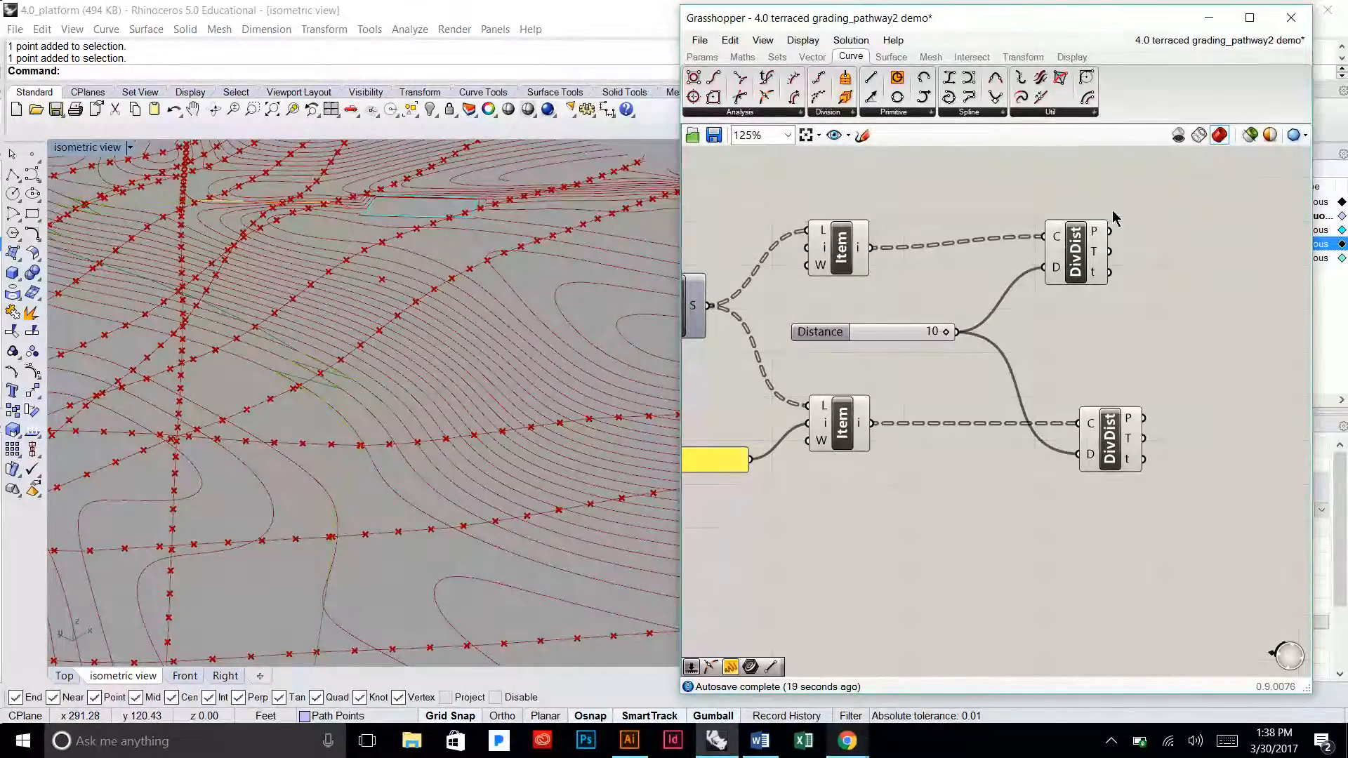
drag(1109, 438, 1068, 447)
click(1103, 291)
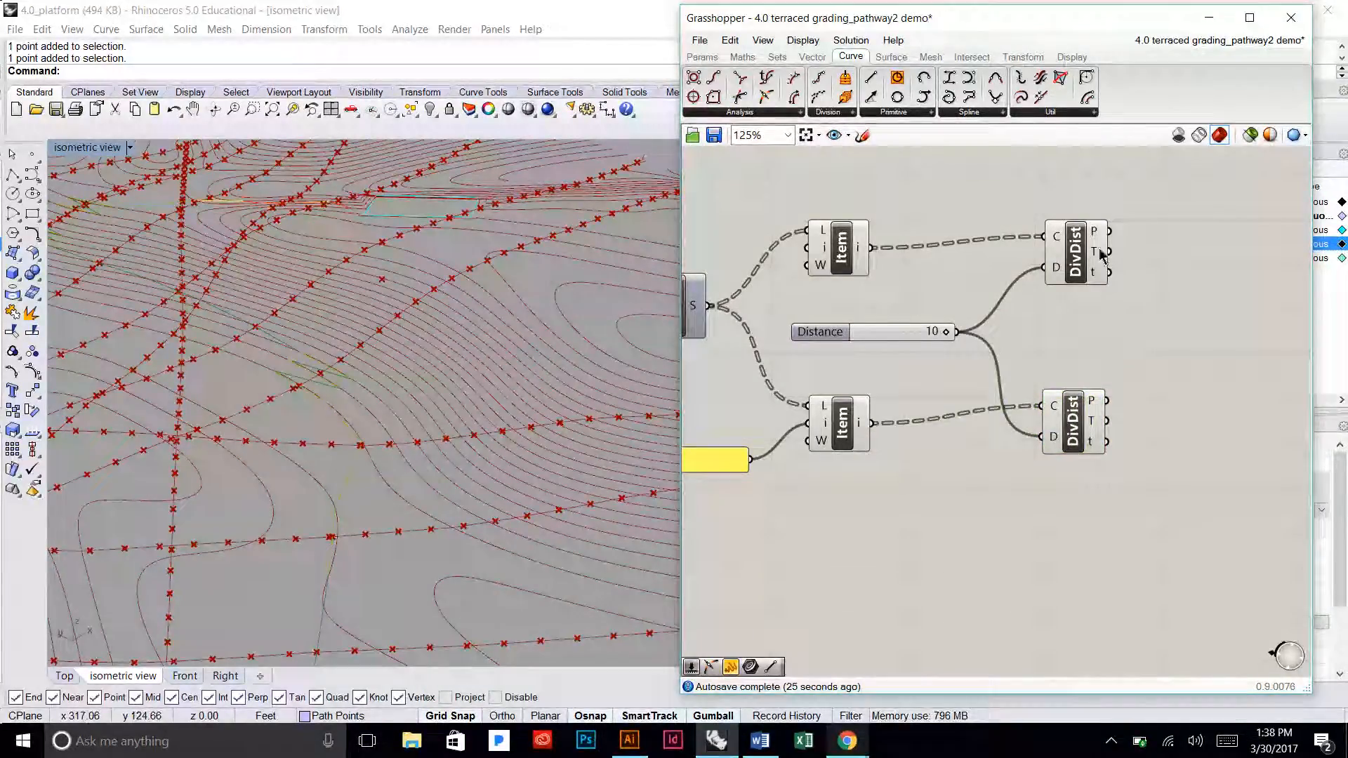
Step: Add a List Item for each Divide Distance and connect each P output to the matching L input
mouse_move(1098, 244)
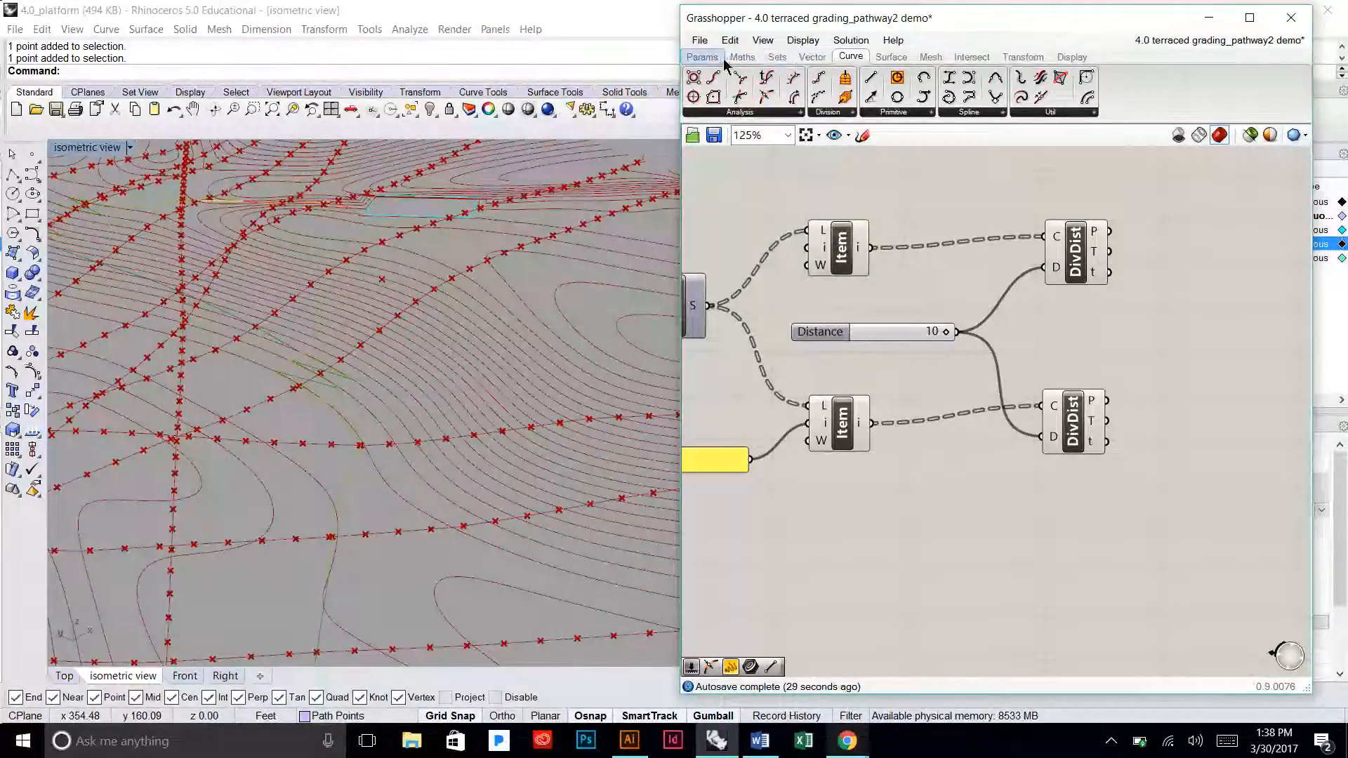
click(779, 57)
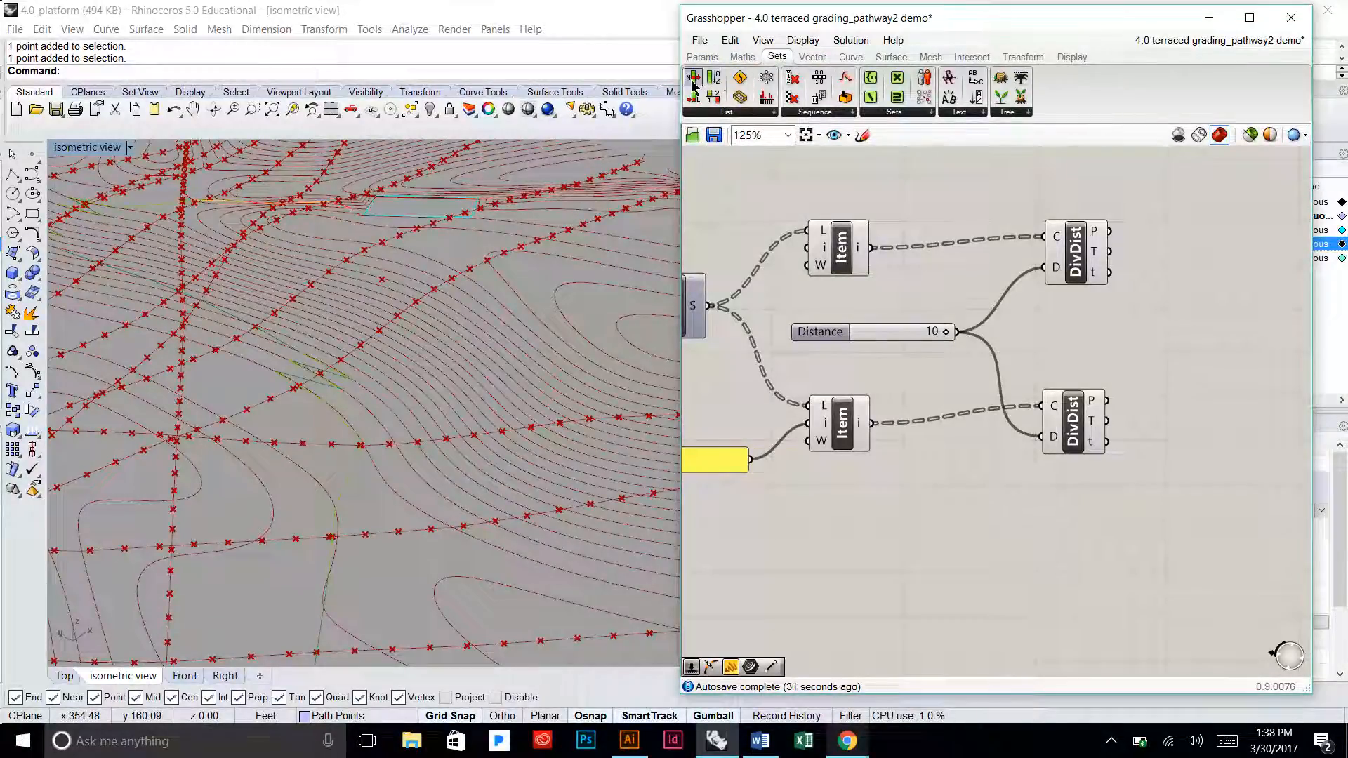
drag(693, 79, 1193, 300)
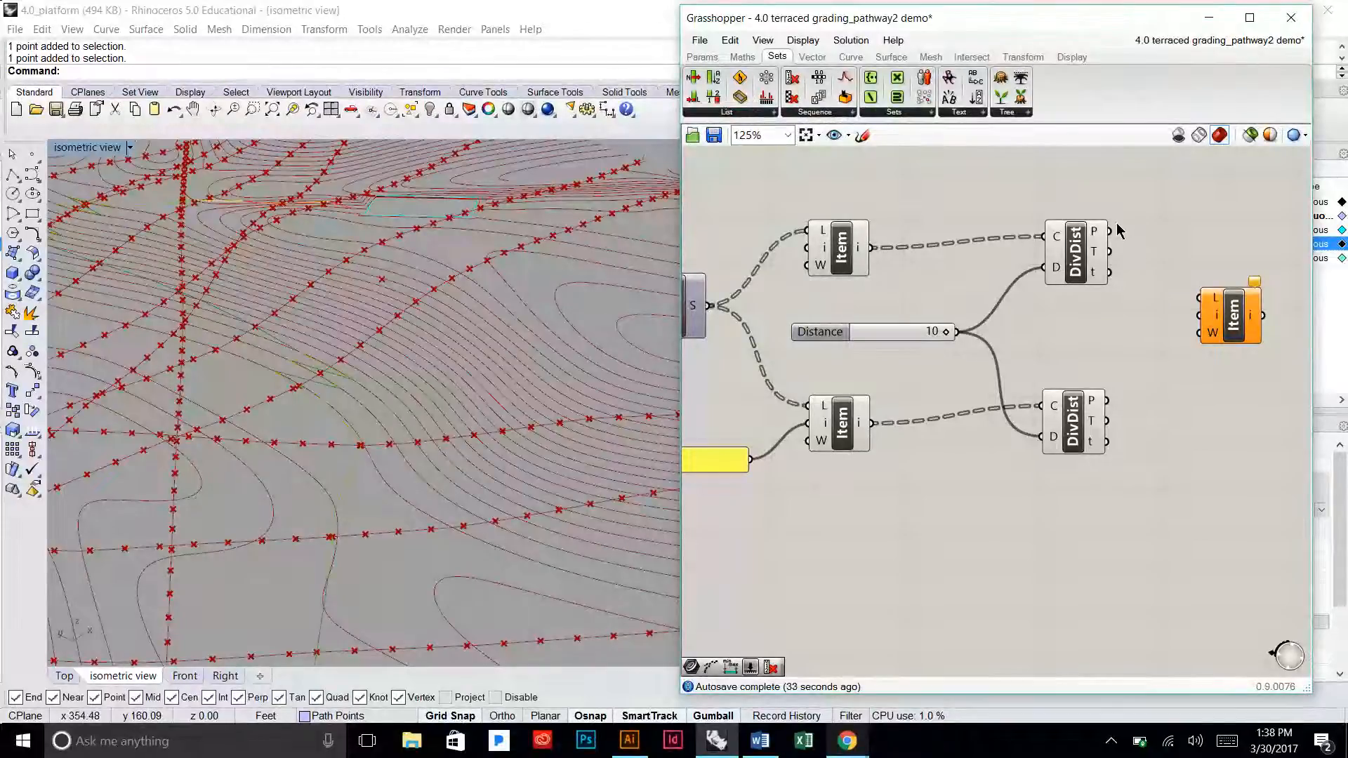
drag(1110, 231, 1242, 427)
drag(1107, 401, 1207, 400)
right_drag(1184, 418, 1078, 352)
click(1015, 474)
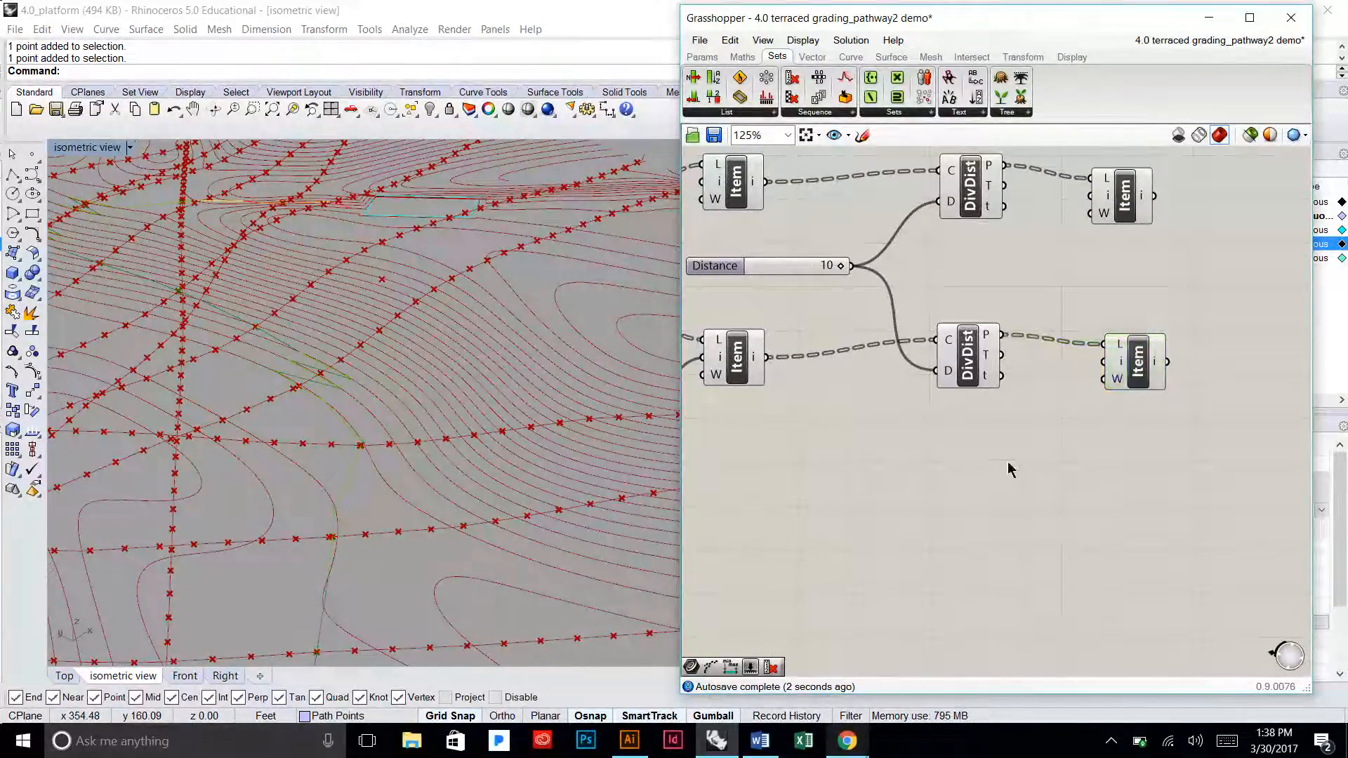
Step: Add a number slider ranging from 1 to 5, set to 1, and connect it to the i input of both new List Items
double_click(1008, 463)
text(1<)
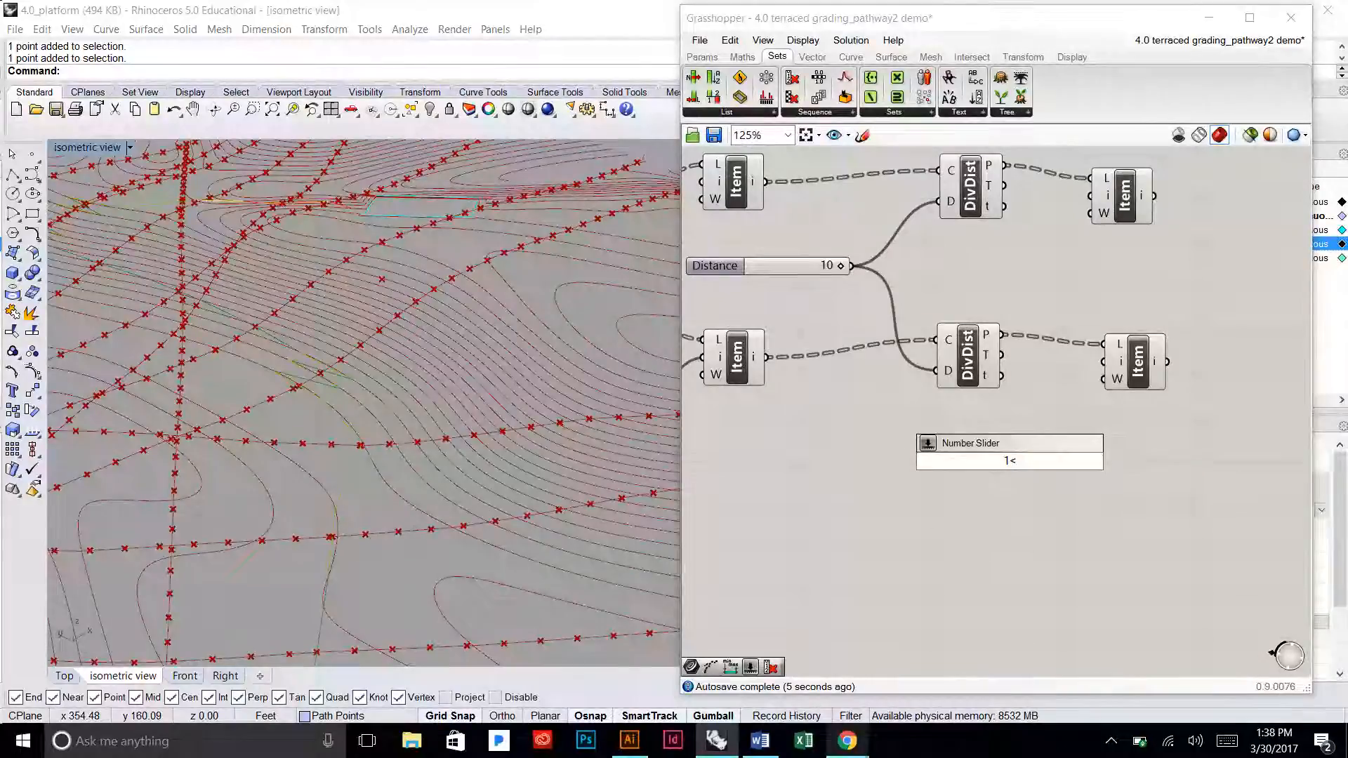
key(Return)
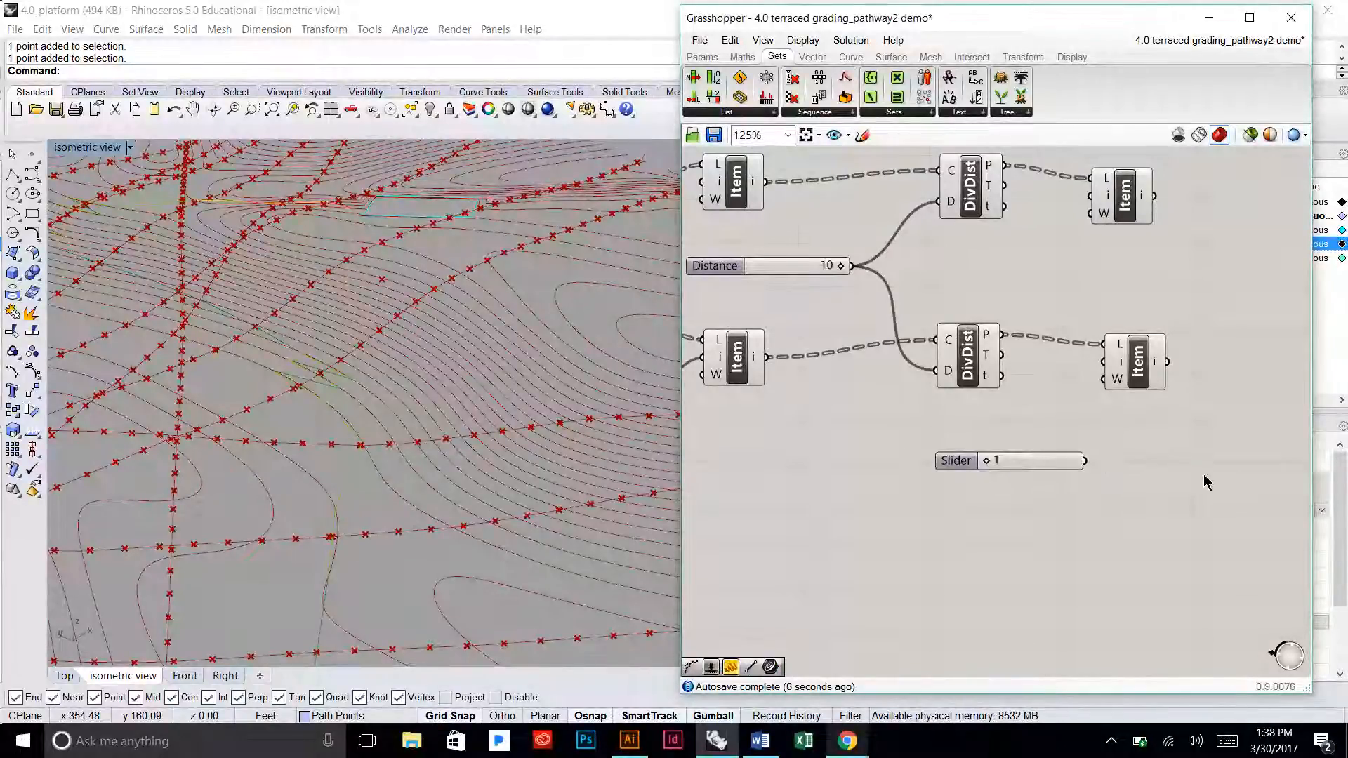
drag(992, 474, 1104, 362)
drag(1039, 469, 1091, 196)
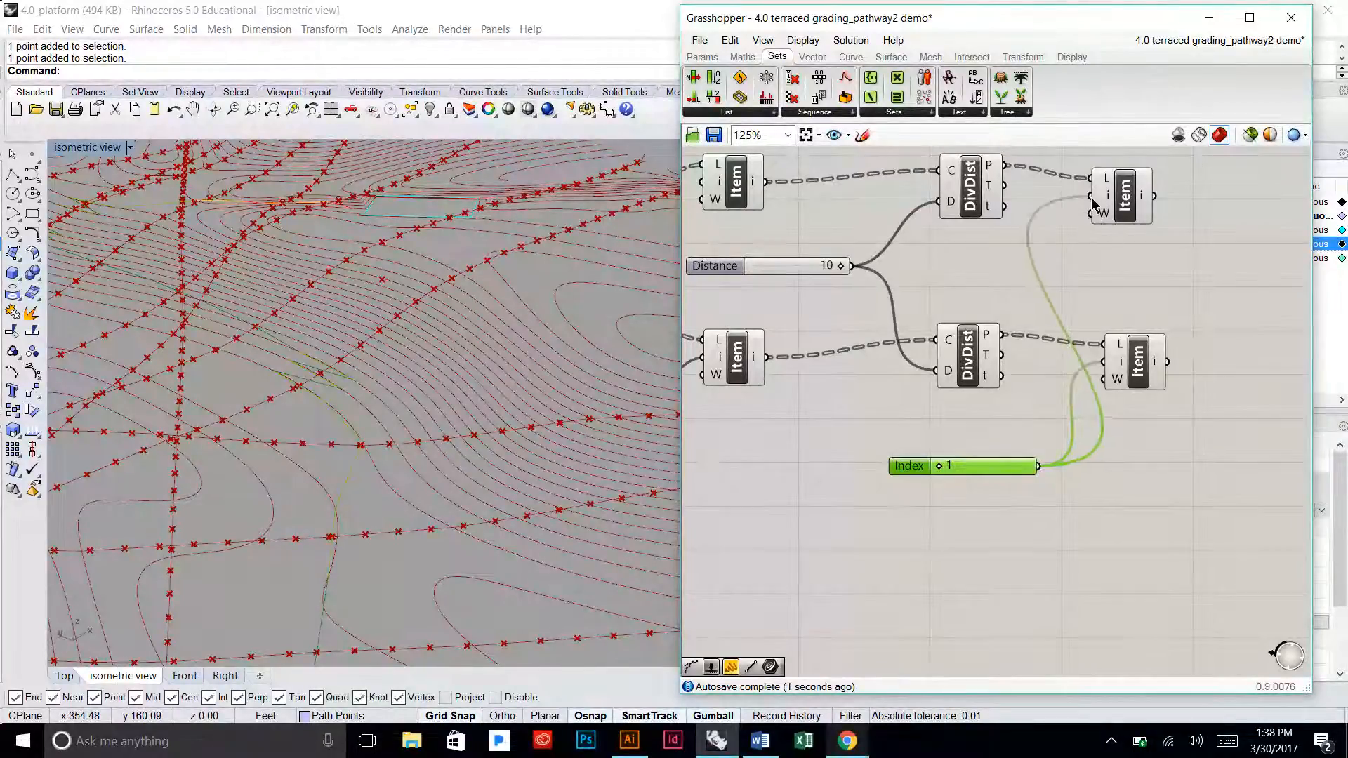
drag(996, 467, 981, 441)
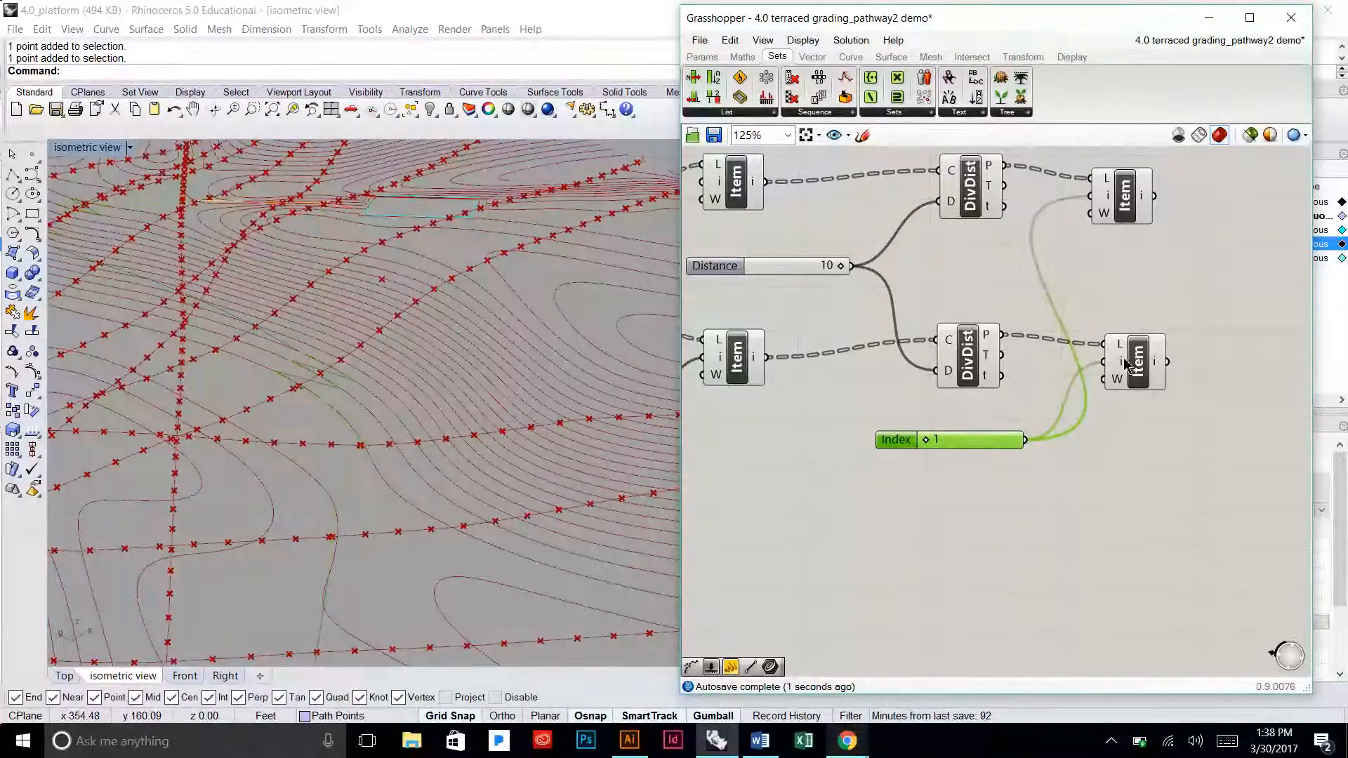
Step: Highlight the lower new List Item to examine its chosen points beside the pathway, and shift the Index slider slightly aside
click(1141, 379)
scroll(361, 442, up, 8)
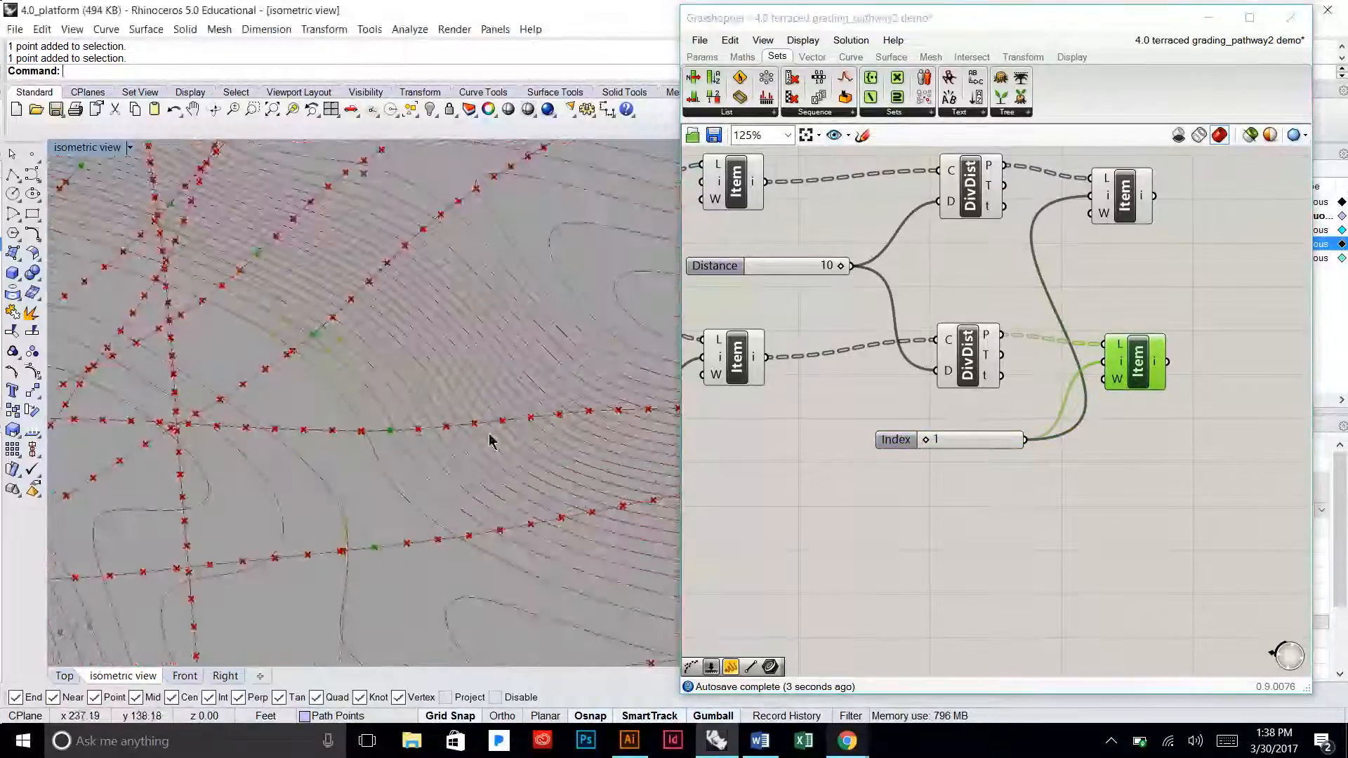
scroll(431, 460, down, 3)
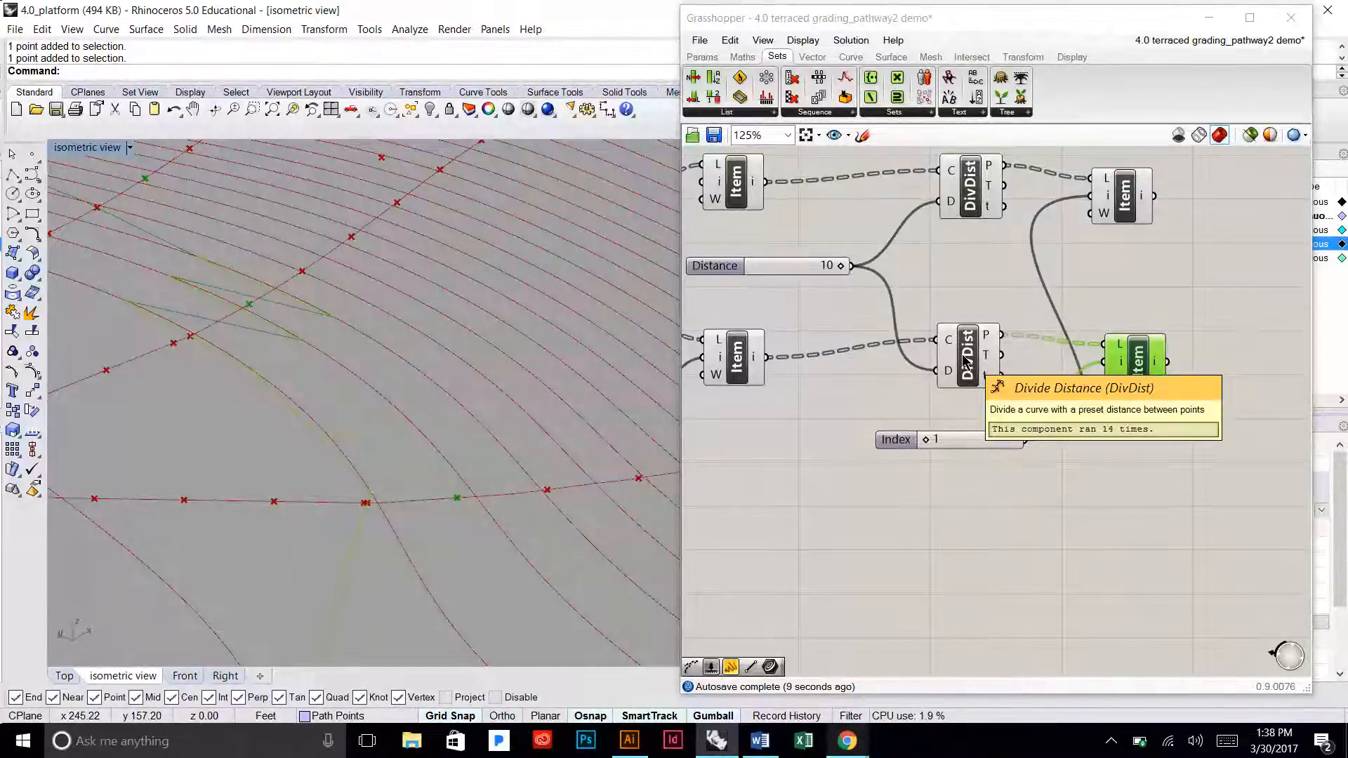
drag(945, 440, 936, 440)
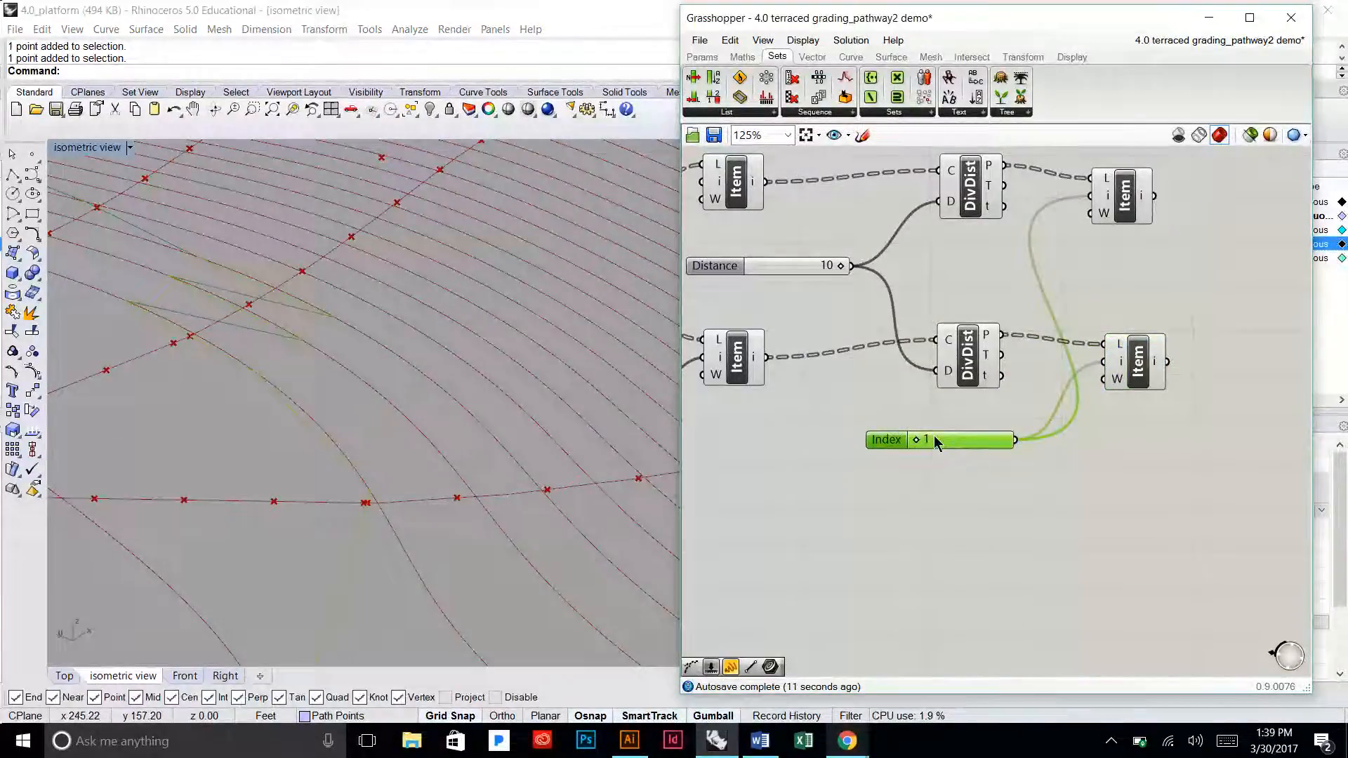
click(1135, 385)
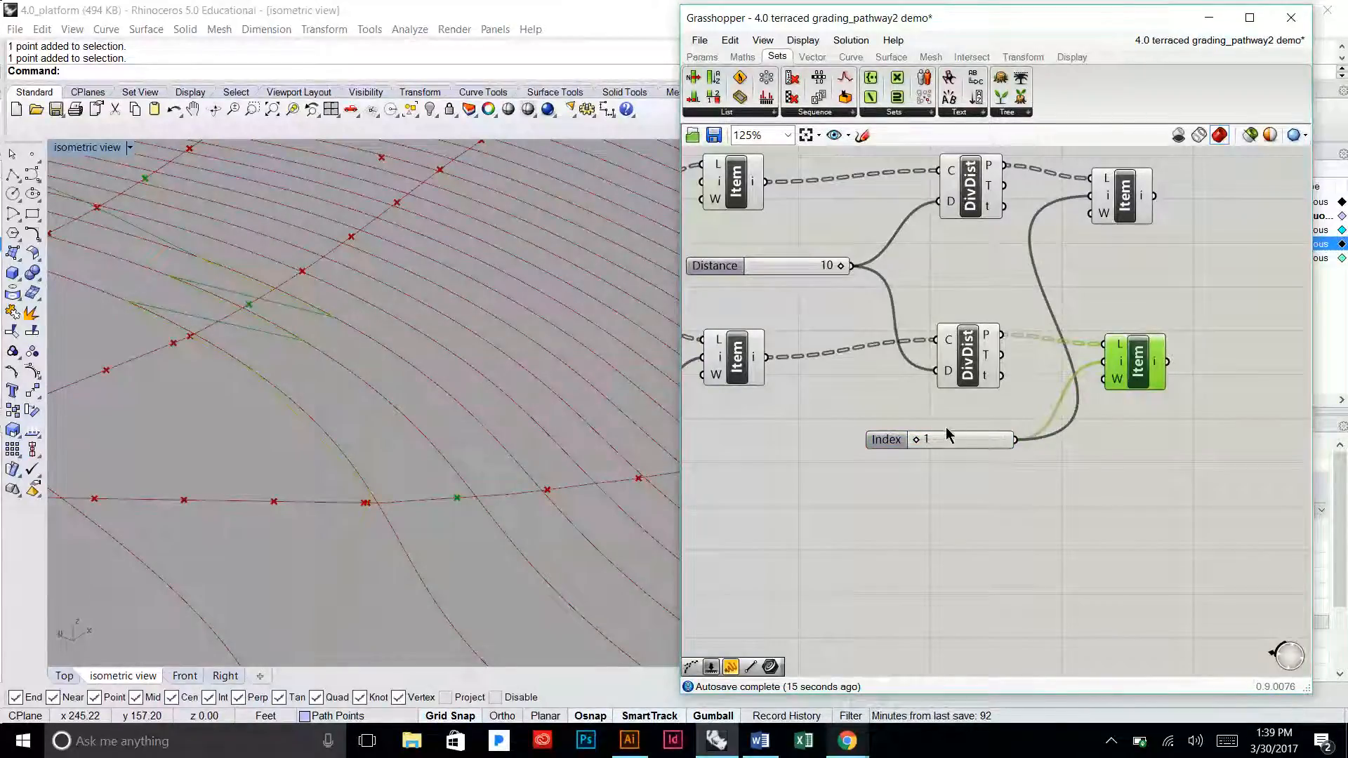
Step: Try Index 2, return it to 1, and compare the highlighted points along the pathway
drag(916, 442, 924, 445)
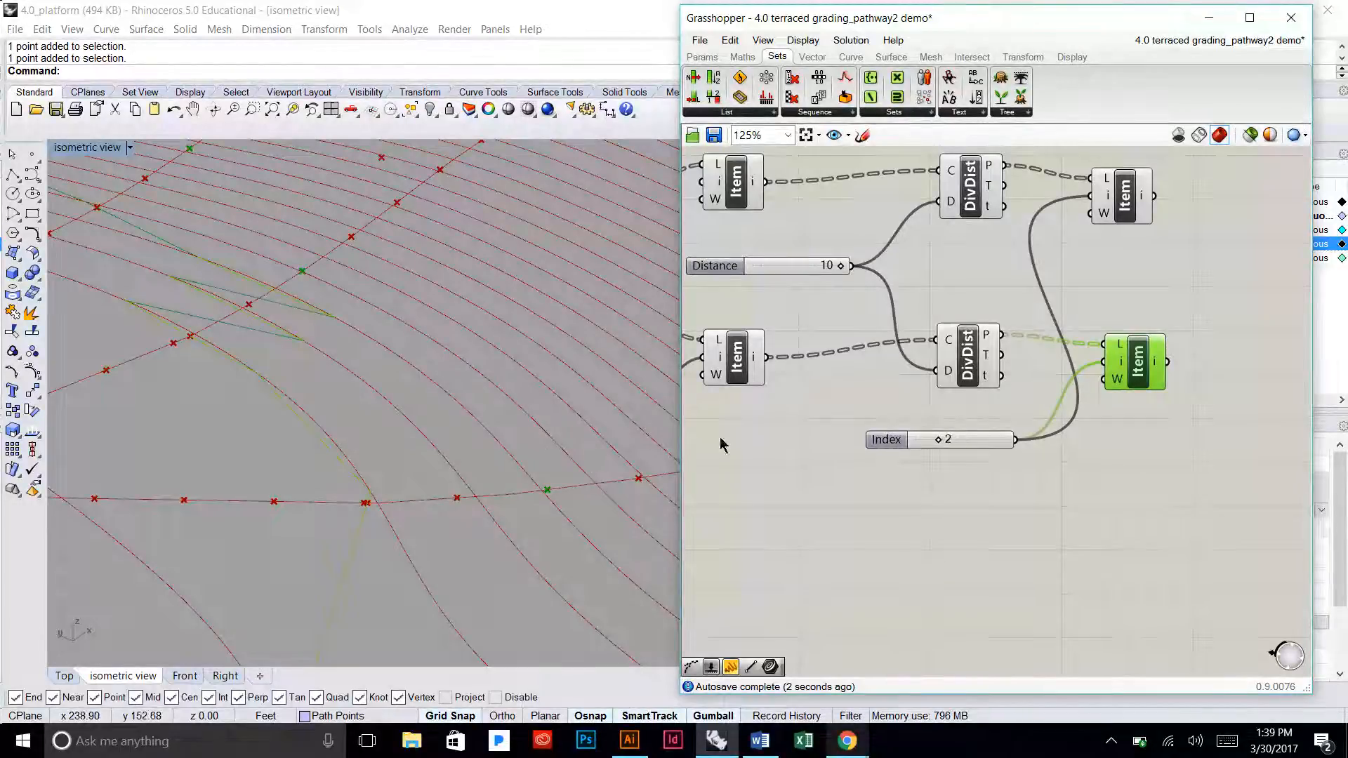
shift+right_drag(591, 467, 491, 449)
mouse_move(939, 443)
mouse_down()
mouse_move(981, 447)
mouse_move(920, 450)
mouse_up()
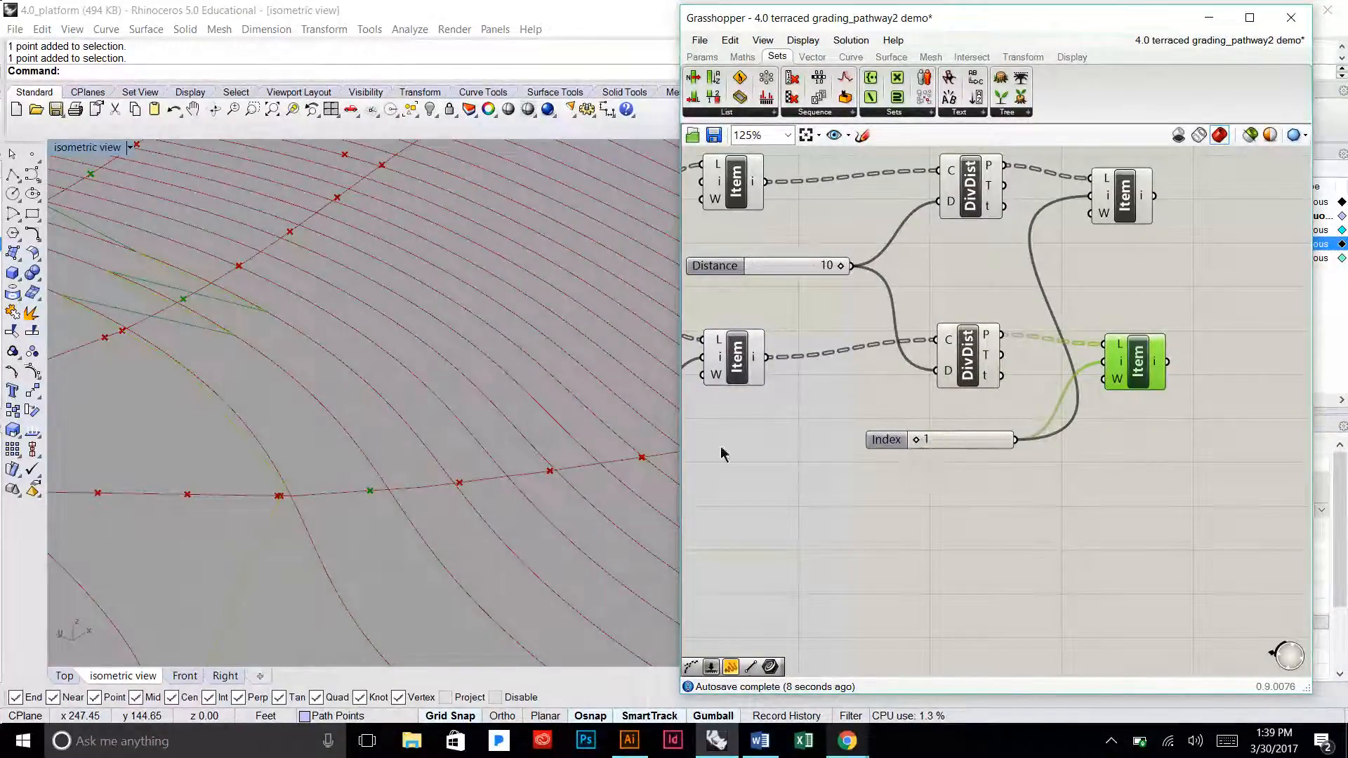
scroll(520, 393, down, 5)
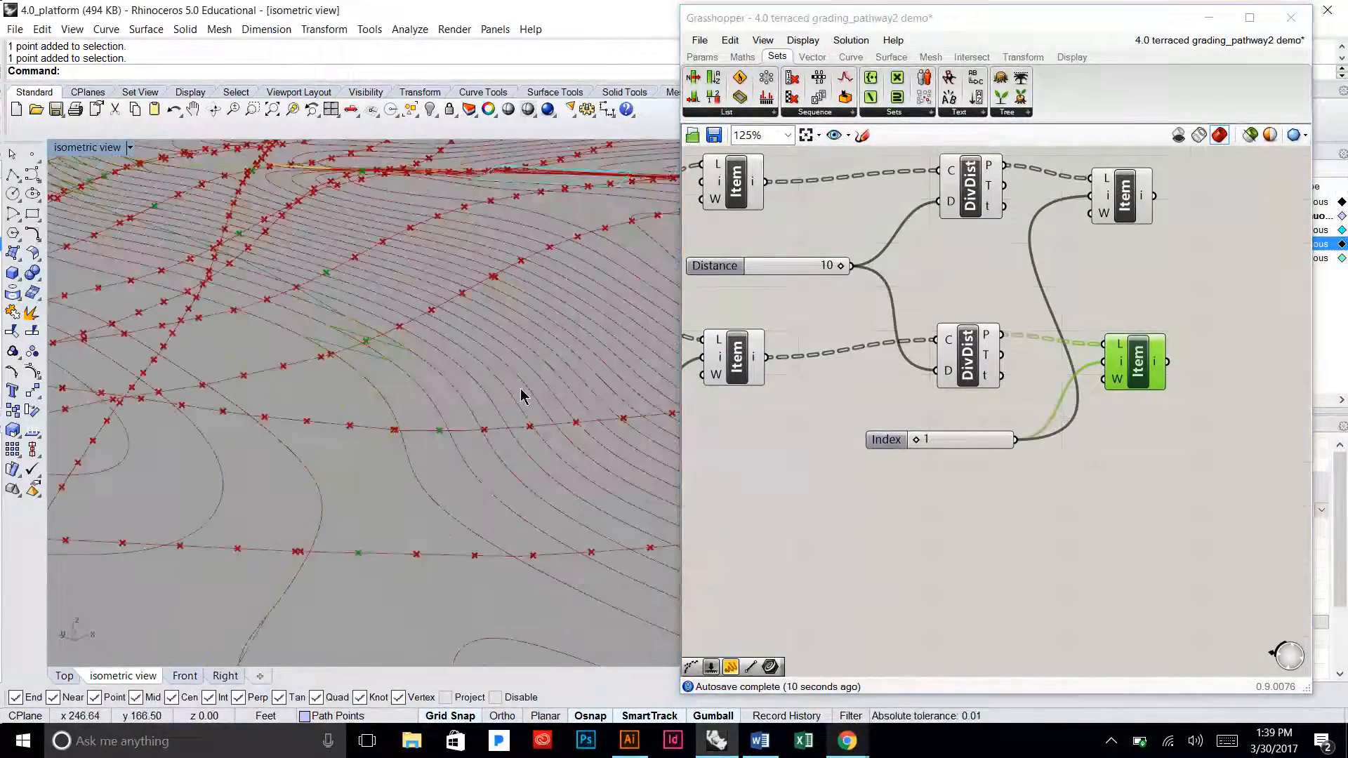
scroll(421, 427, down, 4)
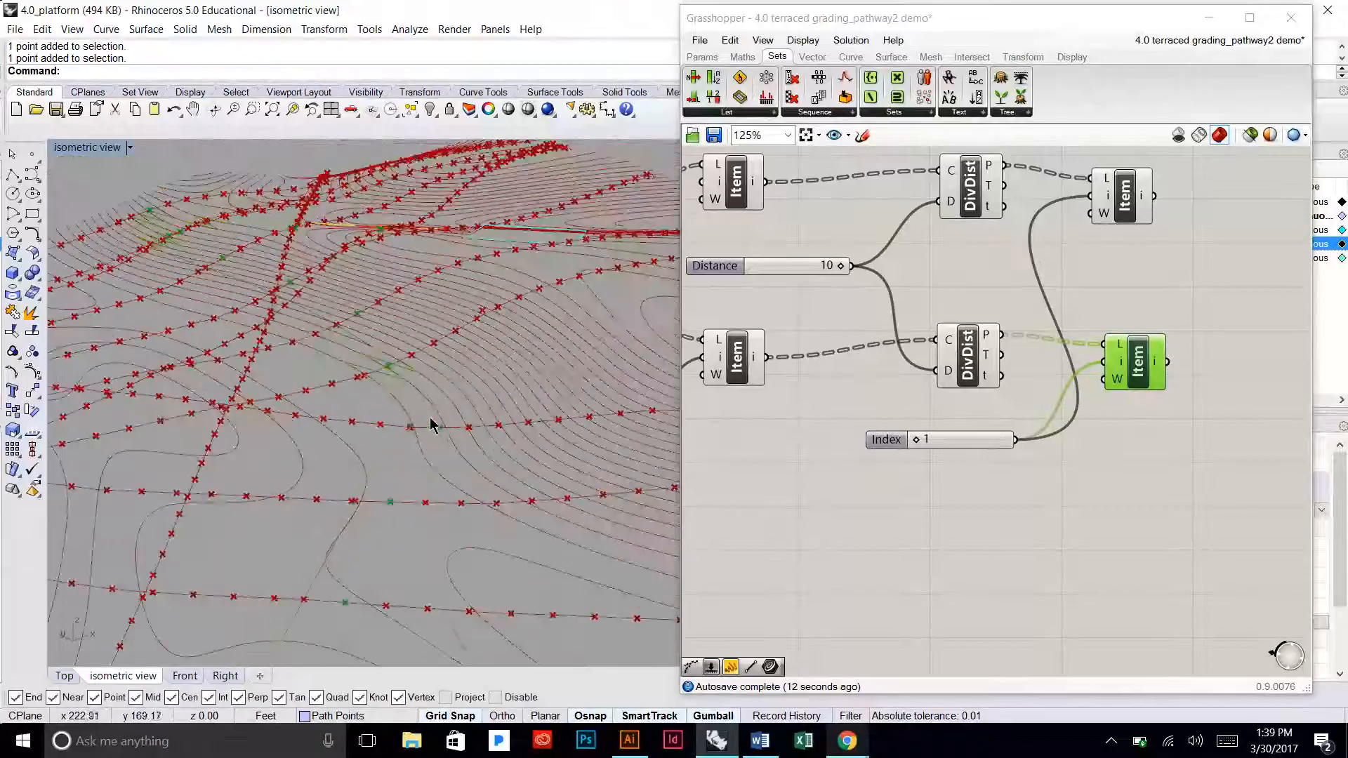
scroll(355, 385, up, 5)
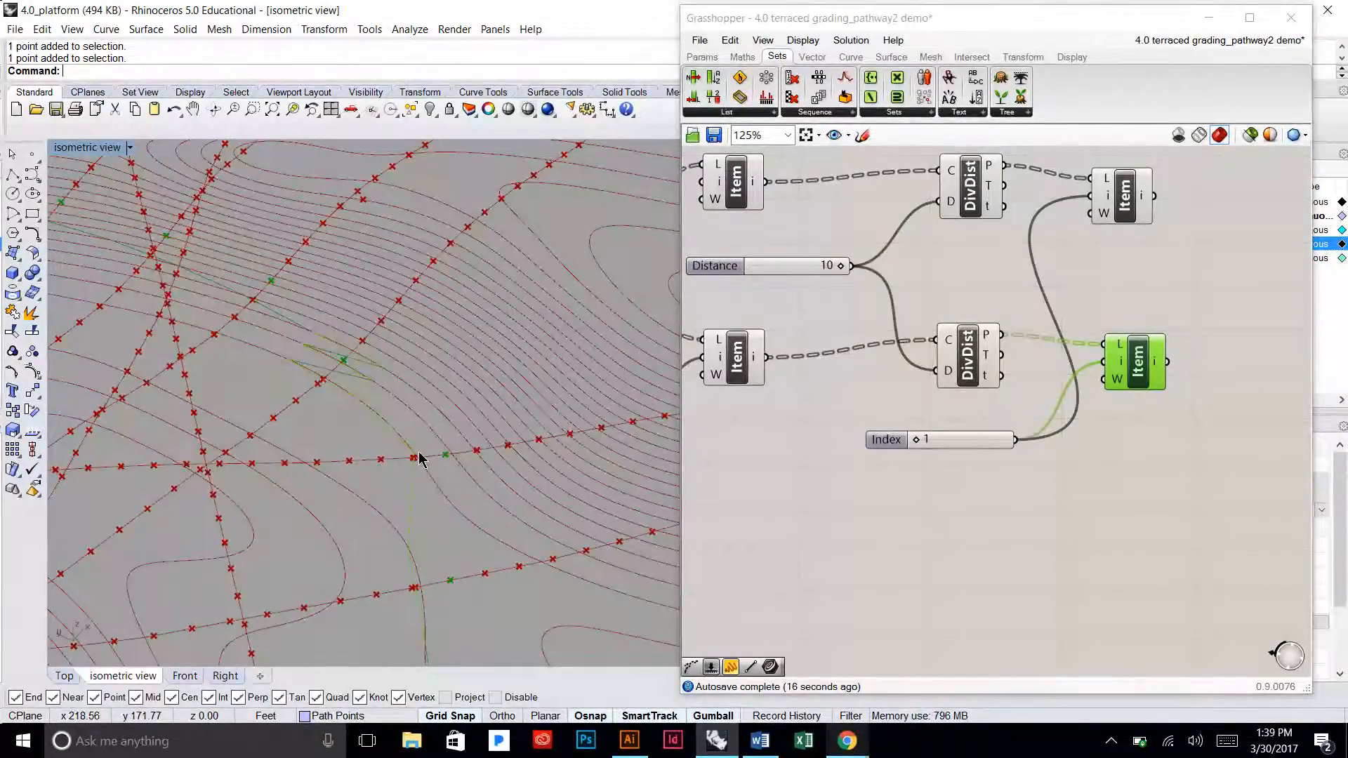
Step: Insert a Flip Curve component between Shatter and the upper List Item, feeding its C output into the L input
drag(968, 355, 961, 364)
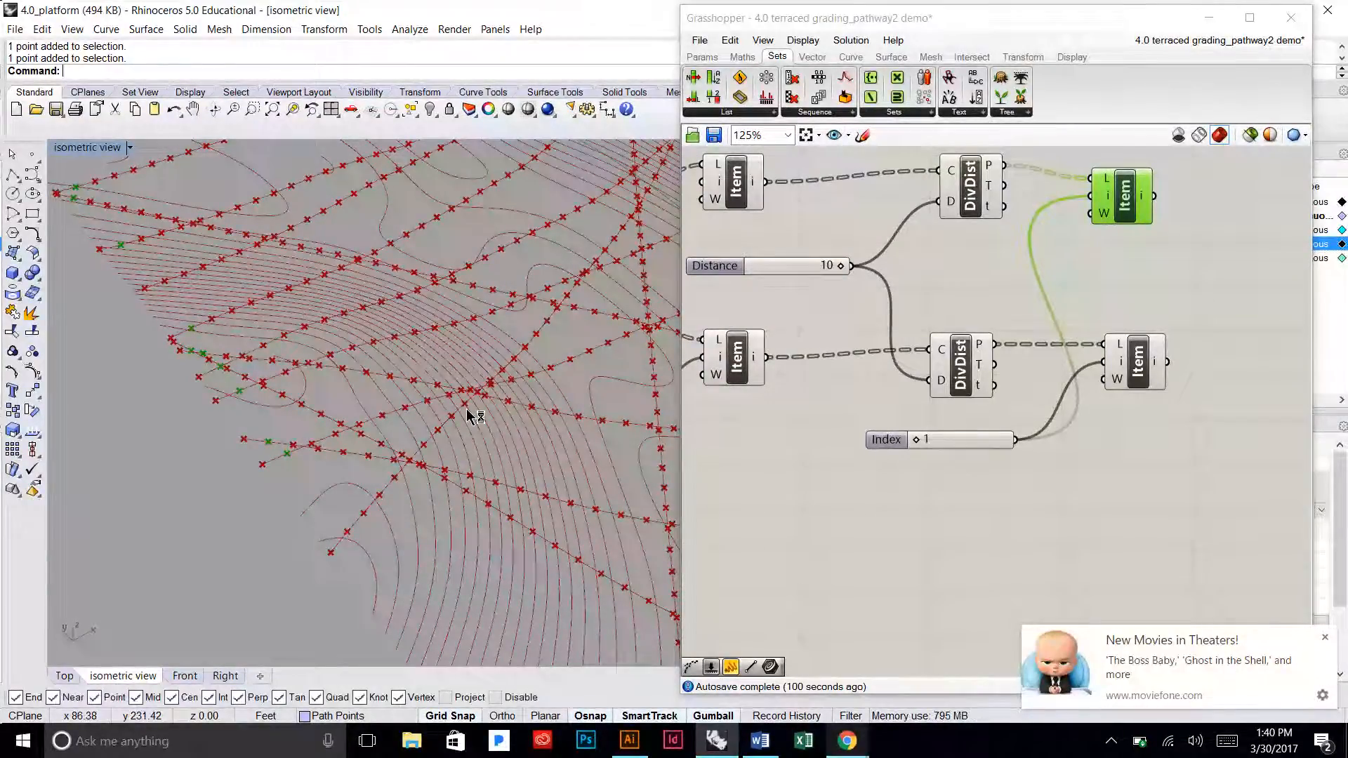
click(1185, 295)
right_drag(1170, 269, 1071, 402)
right_drag(840, 370, 1070, 375)
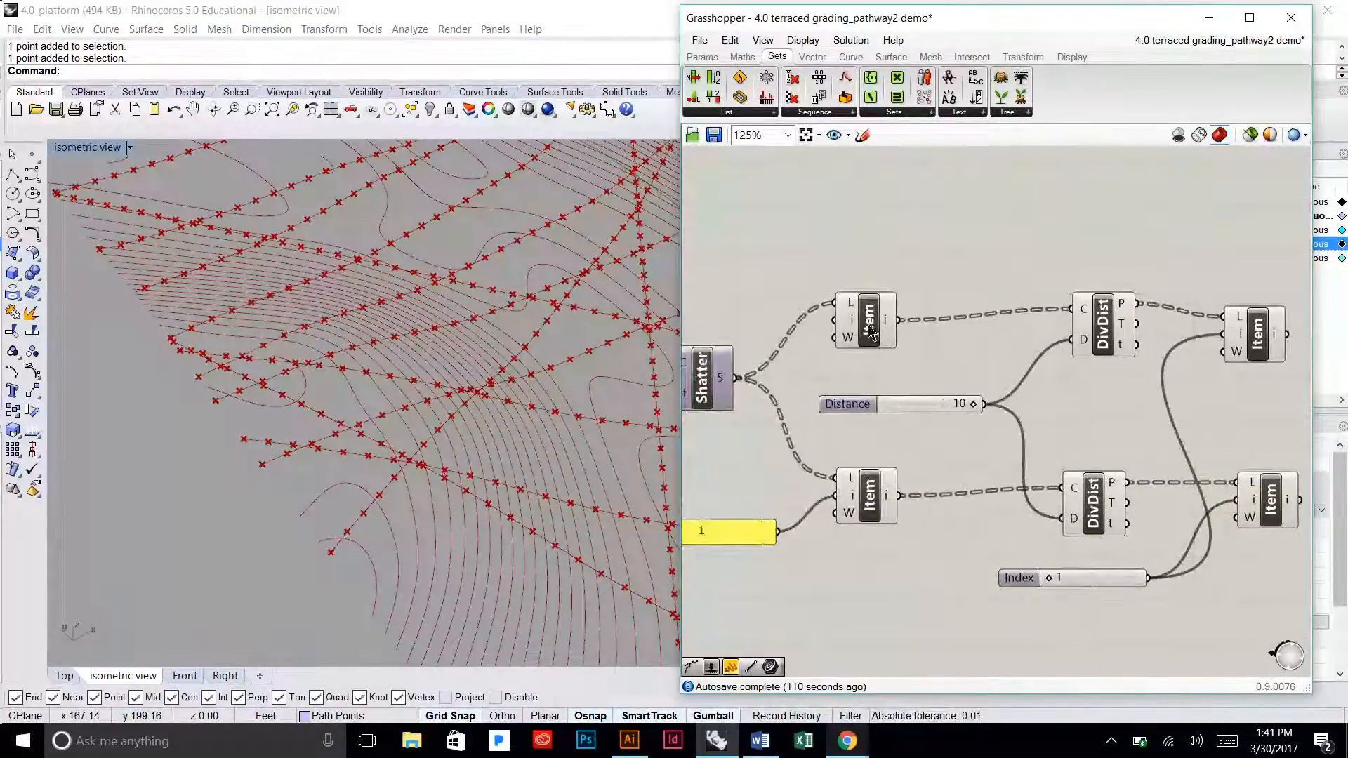
right_drag(707, 372, 809, 379)
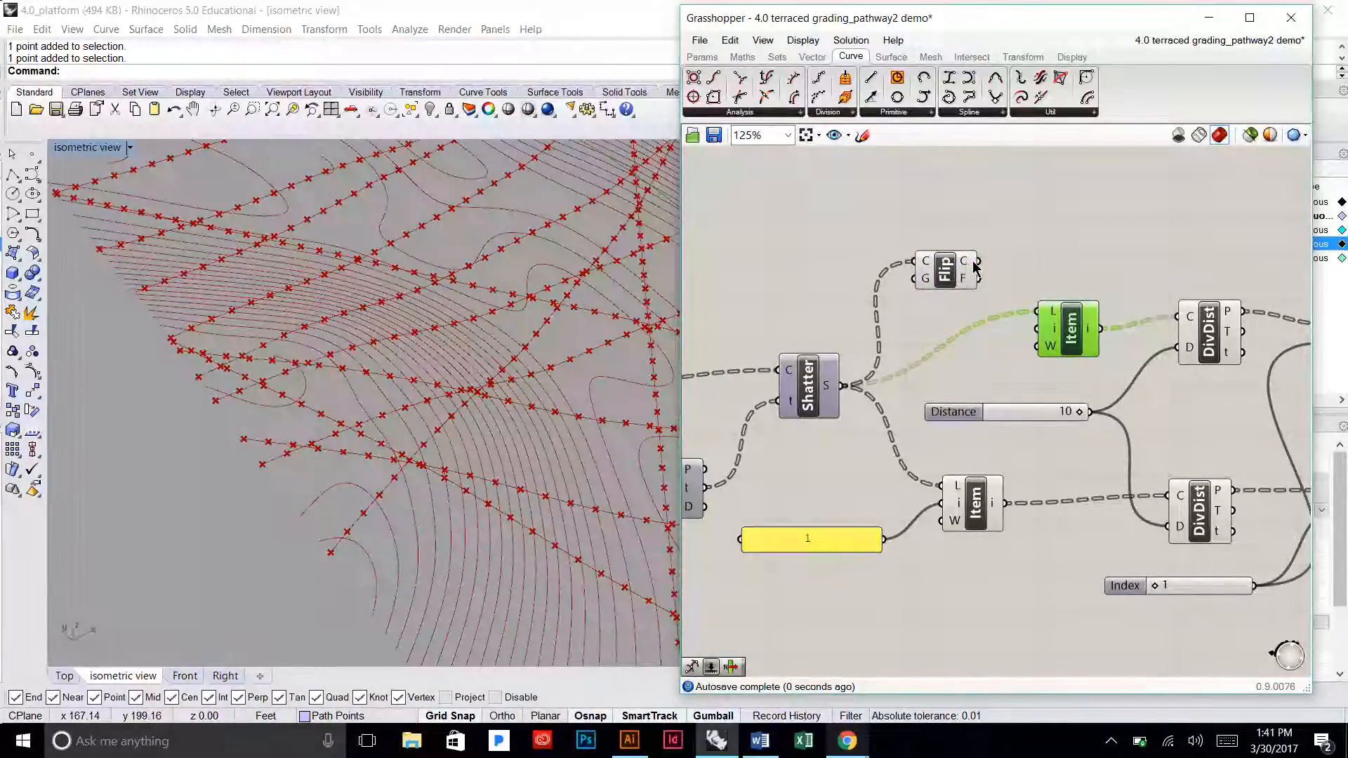
drag(1026, 309, 1029, 313)
drag(938, 276, 933, 332)
right_click(932, 330)
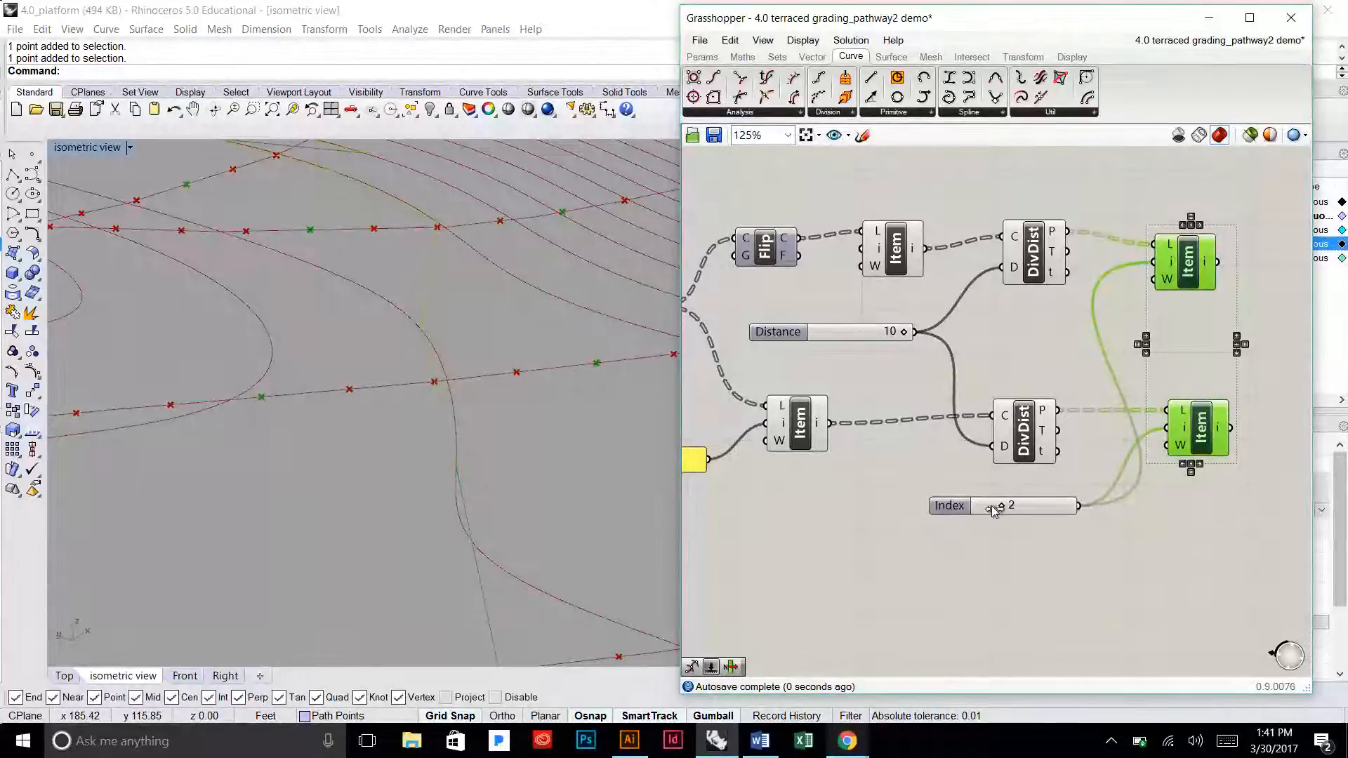
Step: Set the Index slider to 3 and check the chosen points on both sides of the pathway
drag(1001, 505, 1043, 510)
drag(1023, 513, 1007, 512)
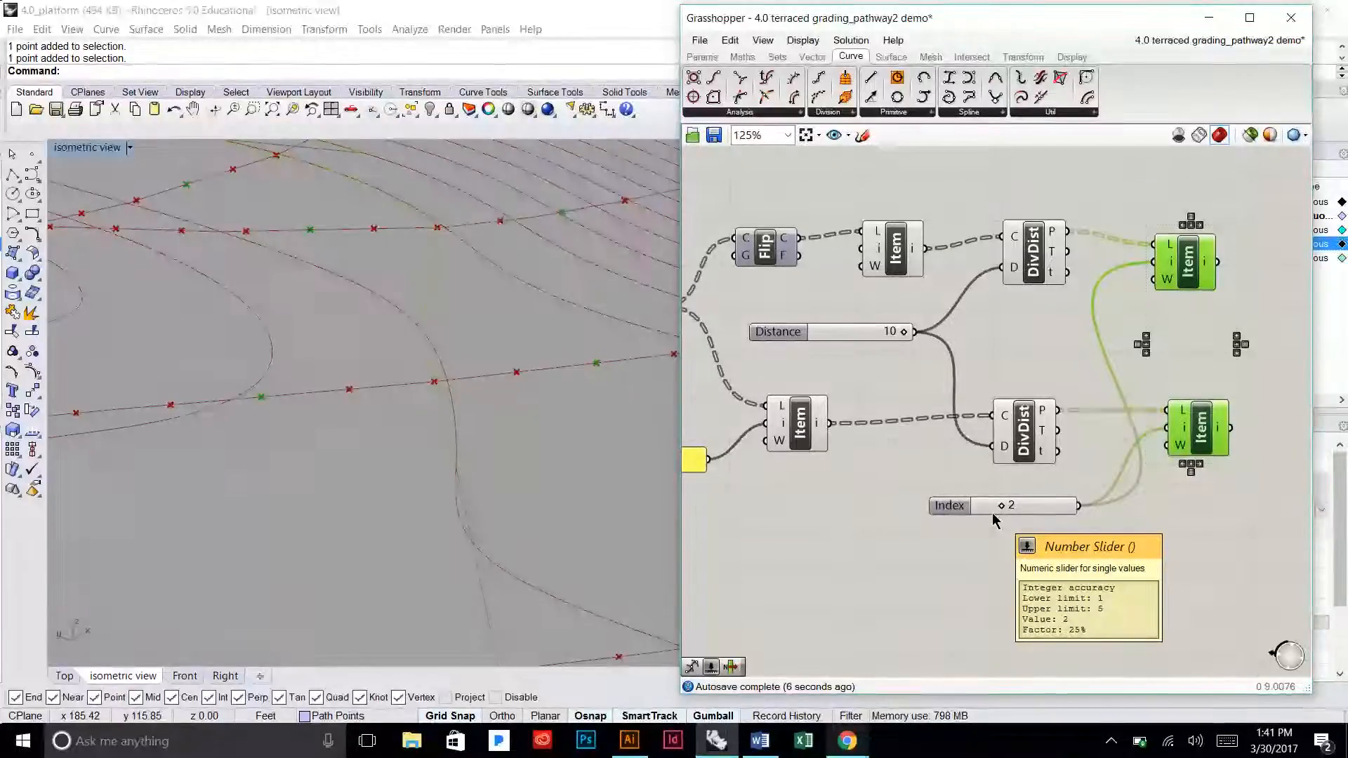
scroll(503, 358, down, 7)
mouse_move(452, 376)
right_down()
mouse_move(452, 364)
mouse_move(448, 394)
mouse_move(433, 344)
mouse_move(464, 395)
right_up()
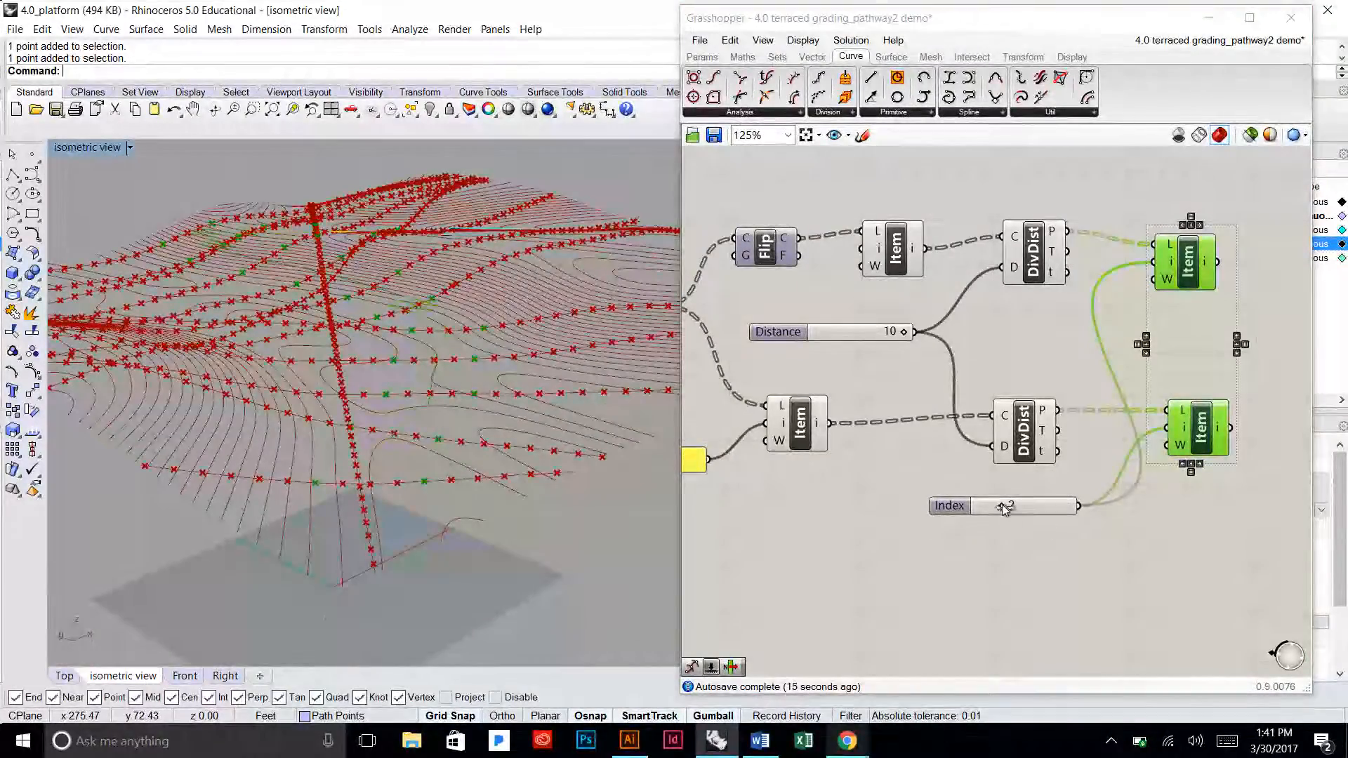
drag(1003, 506, 1020, 508)
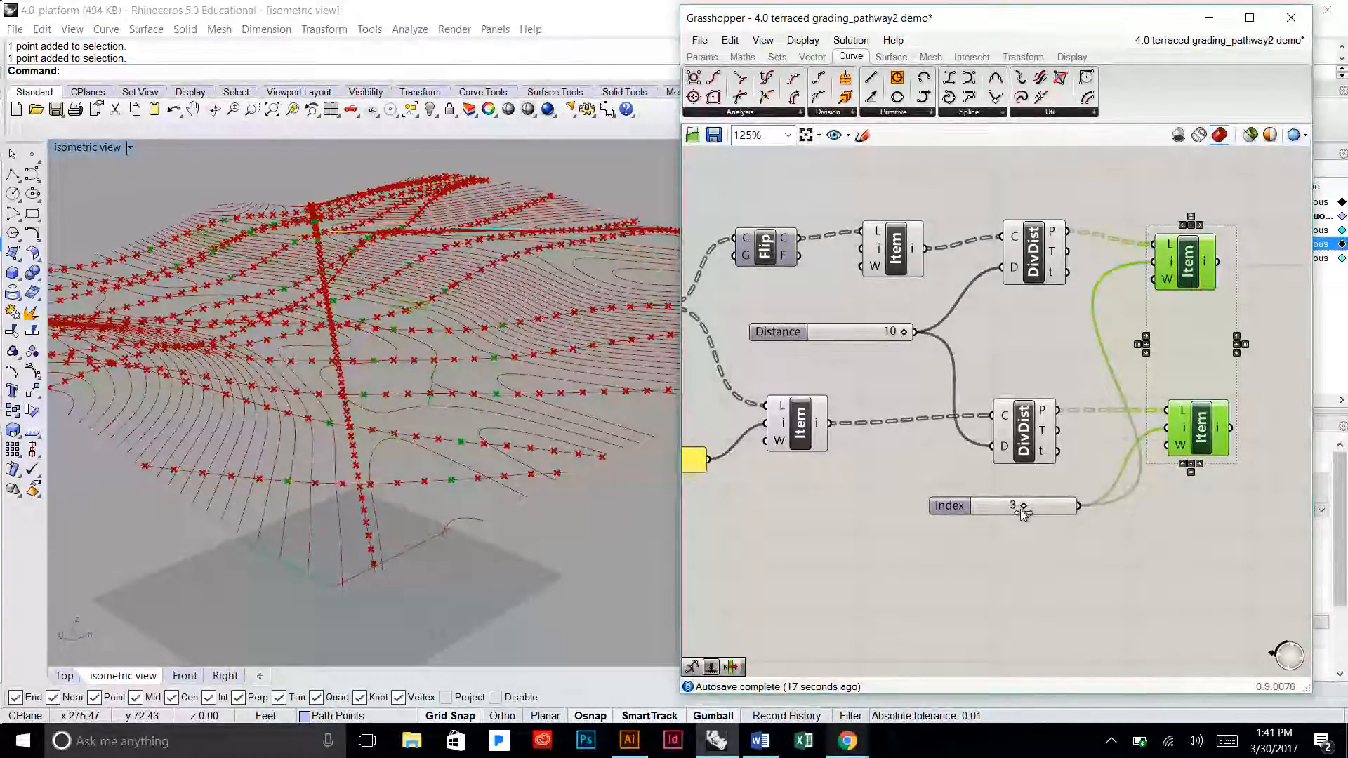
scroll(419, 344, up, 5)
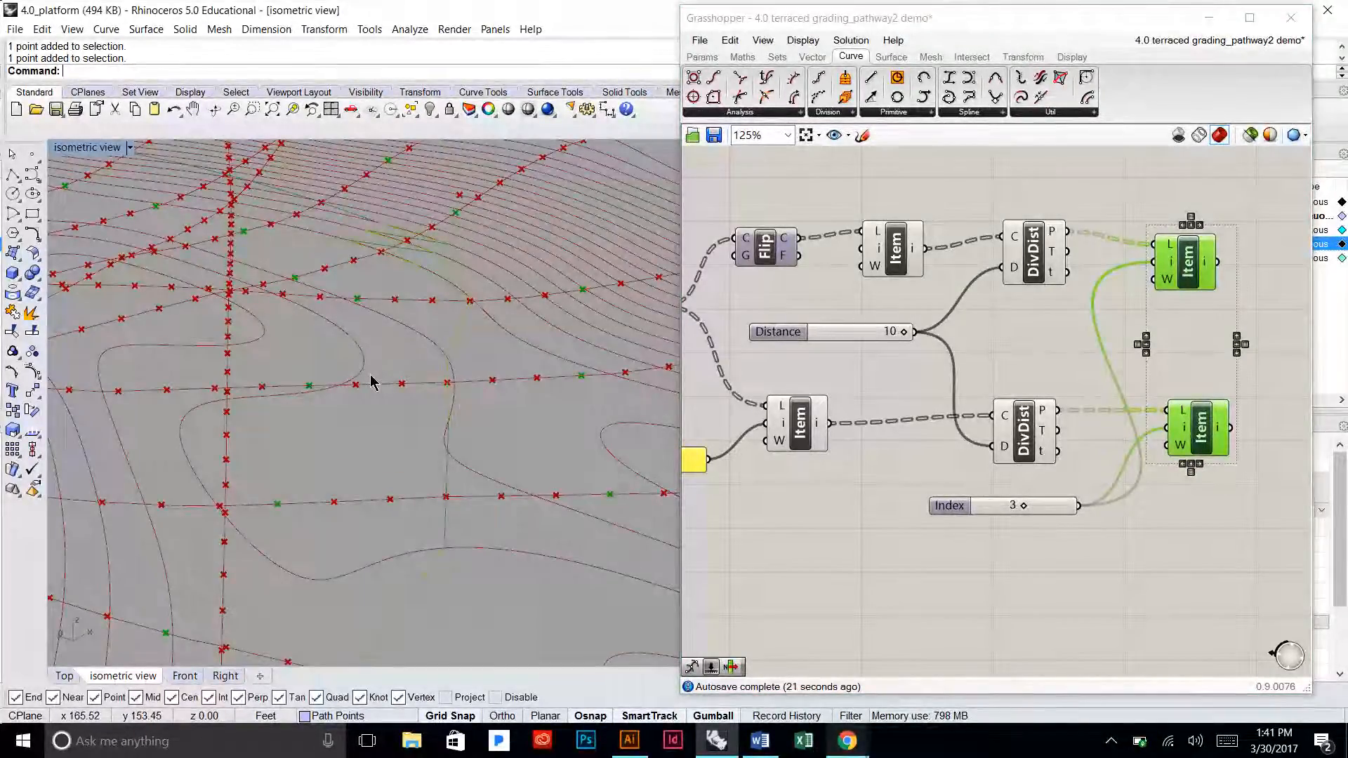
Step: Nudge the lower point-selecting List Item closer into line with the upper one
click(1247, 326)
right_drag(1228, 325, 1073, 295)
drag(1059, 394, 1055, 394)
click(1075, 315)
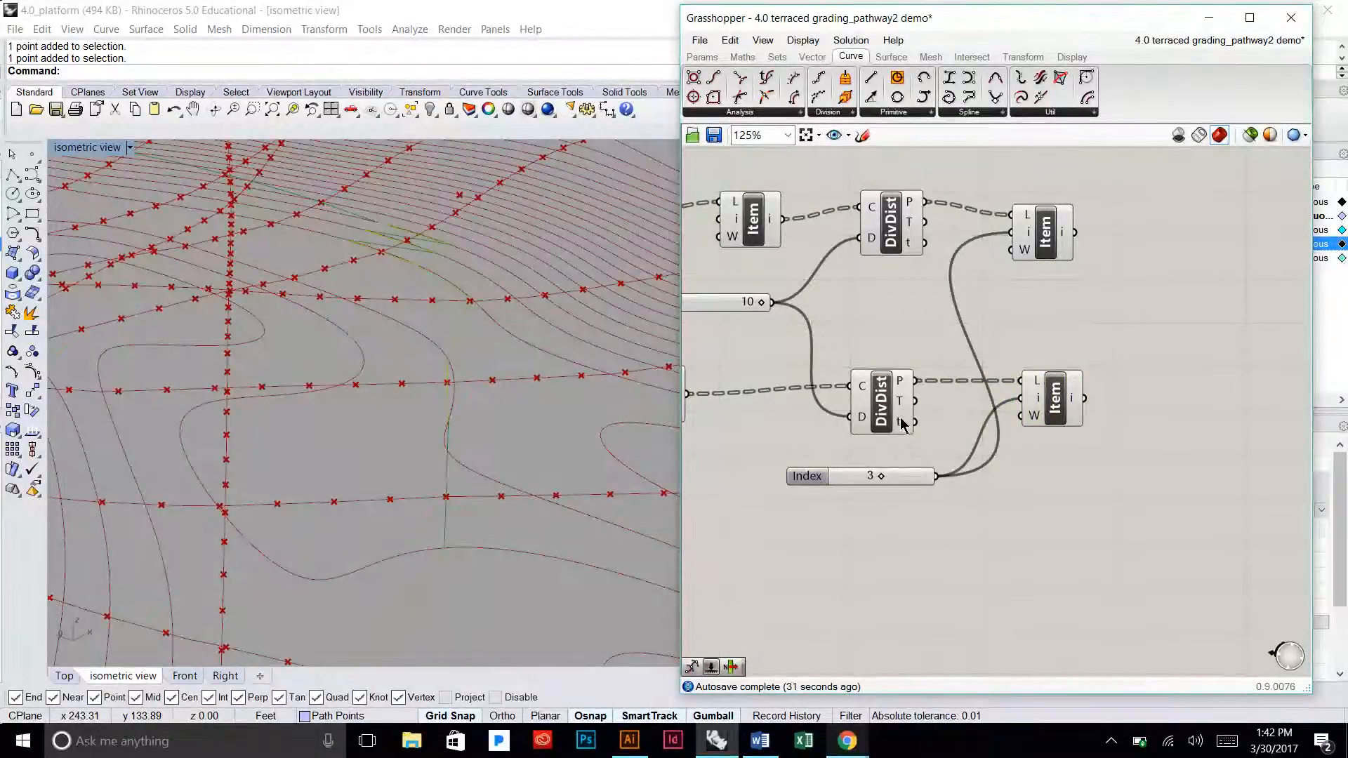
Step: Check the chosen points on both sides and nudge the two point-selecting List Items further apart
click(1043, 406)
click(1053, 244)
click(1081, 350)
right_drag(979, 321, 995, 385)
mouse_move(913, 491)
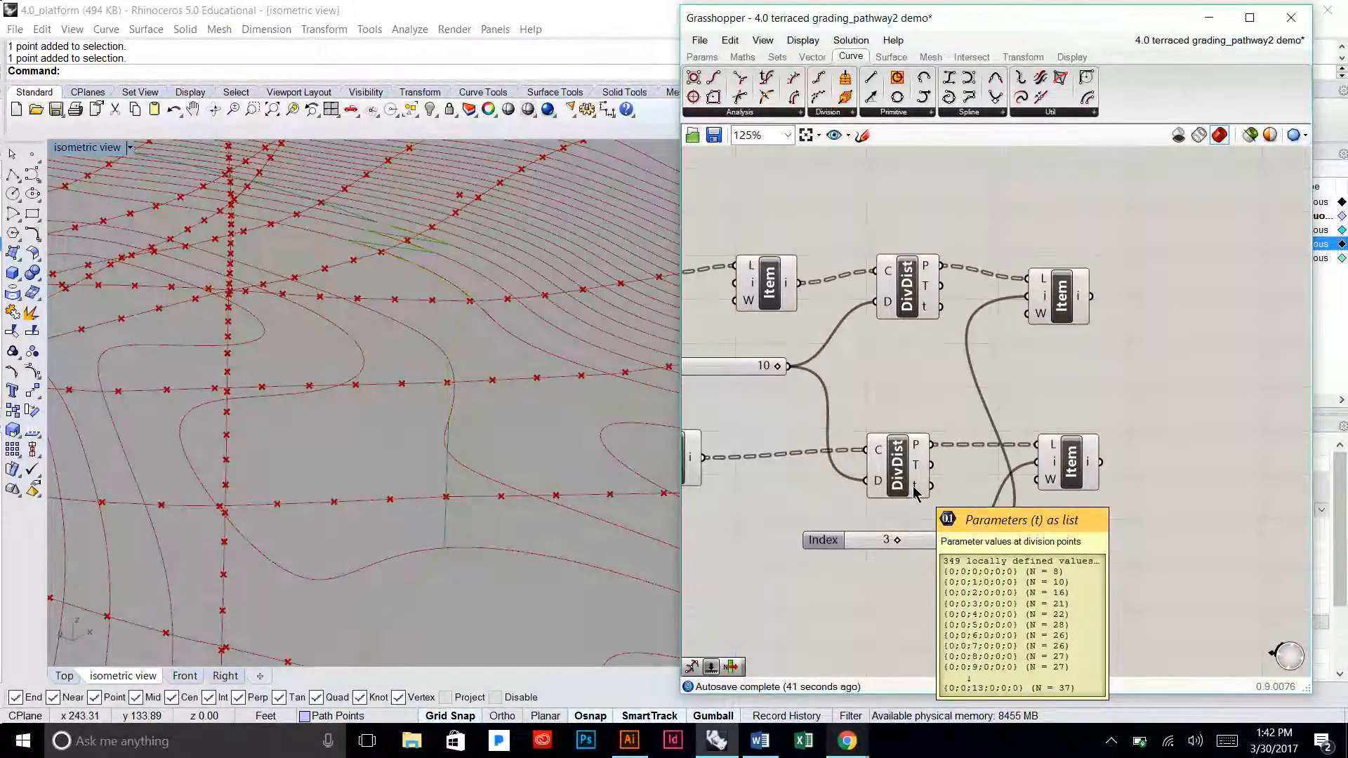
drag(1076, 479, 1076, 492)
drag(1061, 295, 1061, 283)
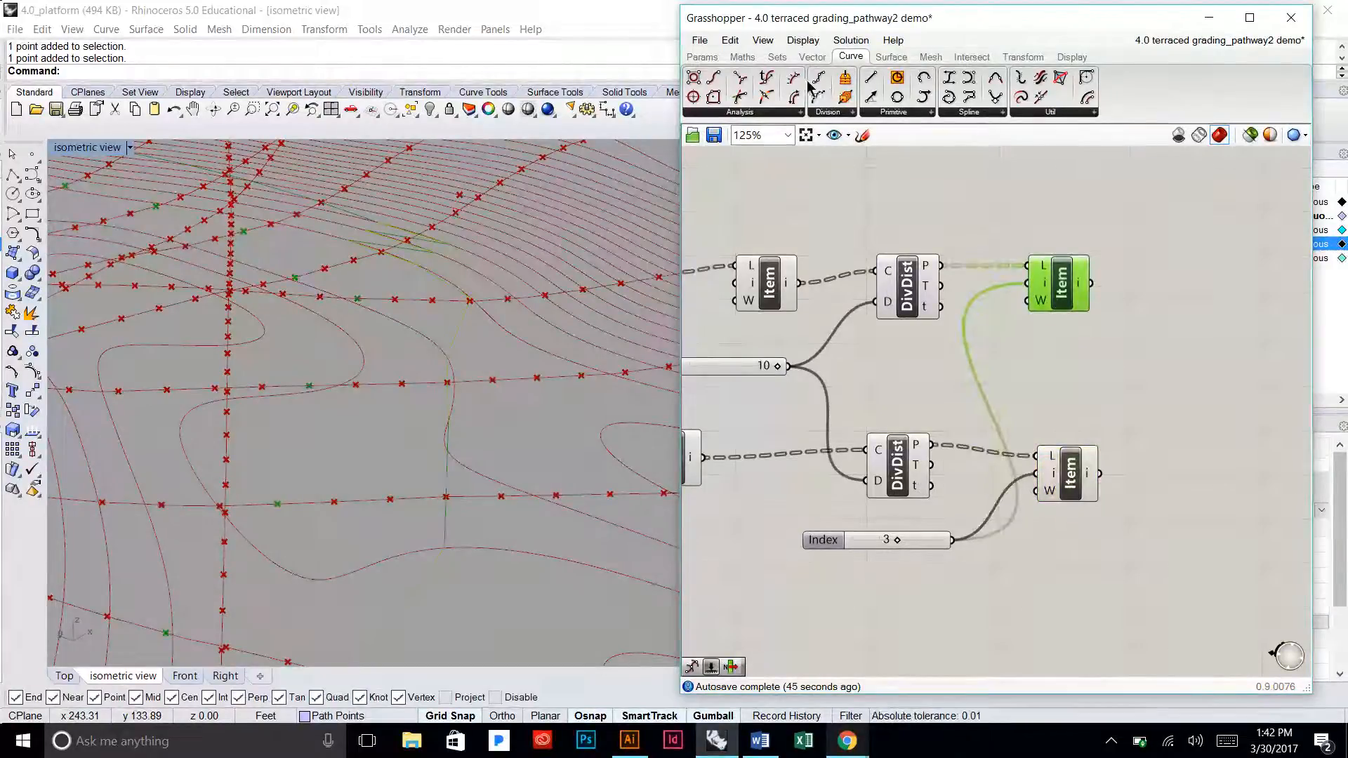
Step: Add a Shatter component after the two point-selecting List Items
click(833, 114)
click(869, 256)
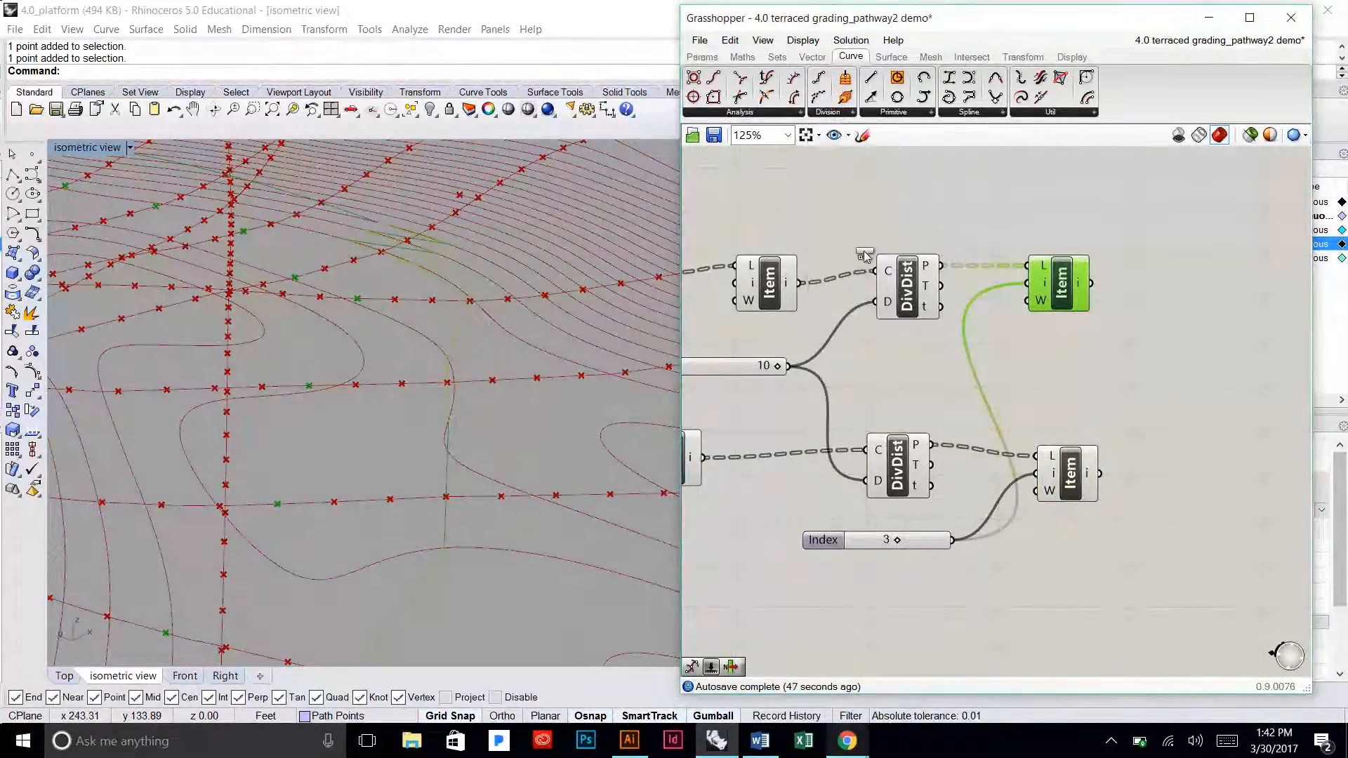
click(1205, 353)
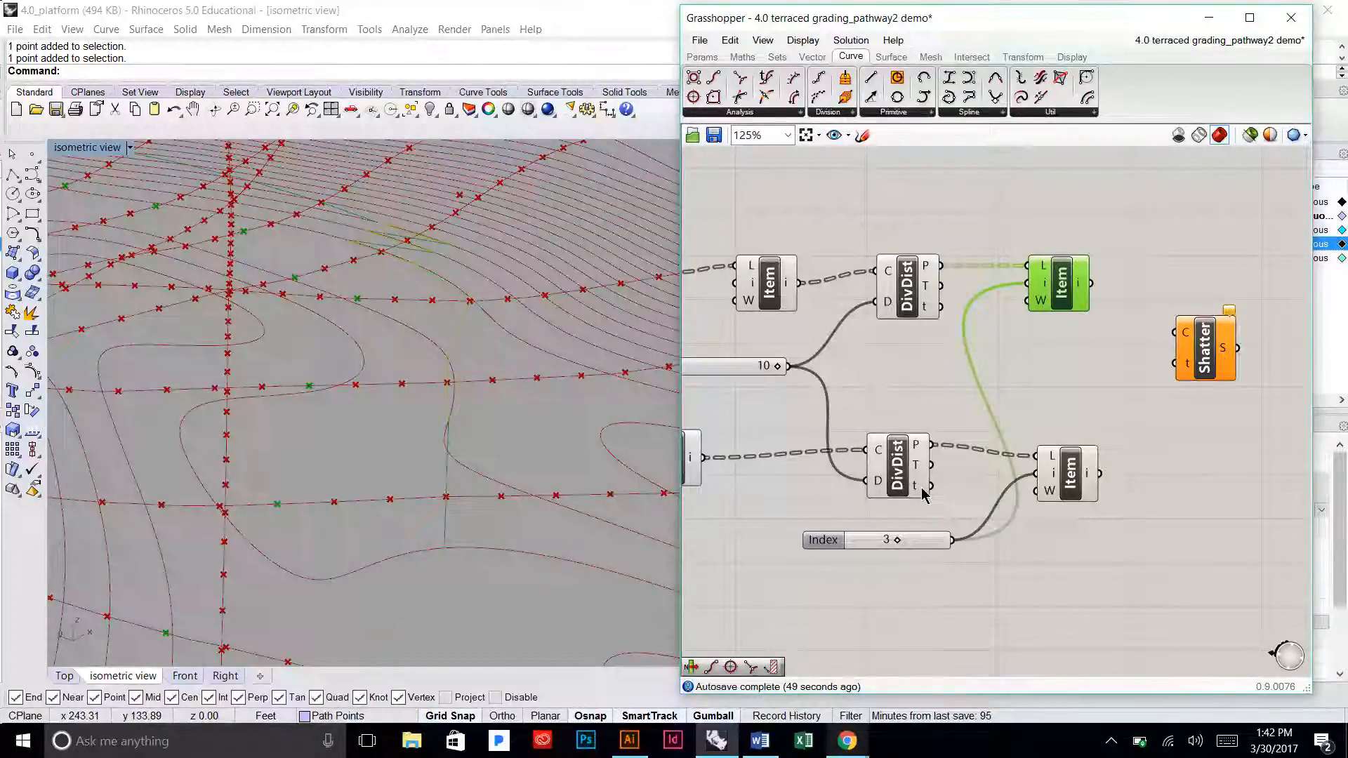
Step: Tidy the upper branch by repositioning its Flip Curve, List Items and Divide Distance components
right_drag(906, 330, 994, 350)
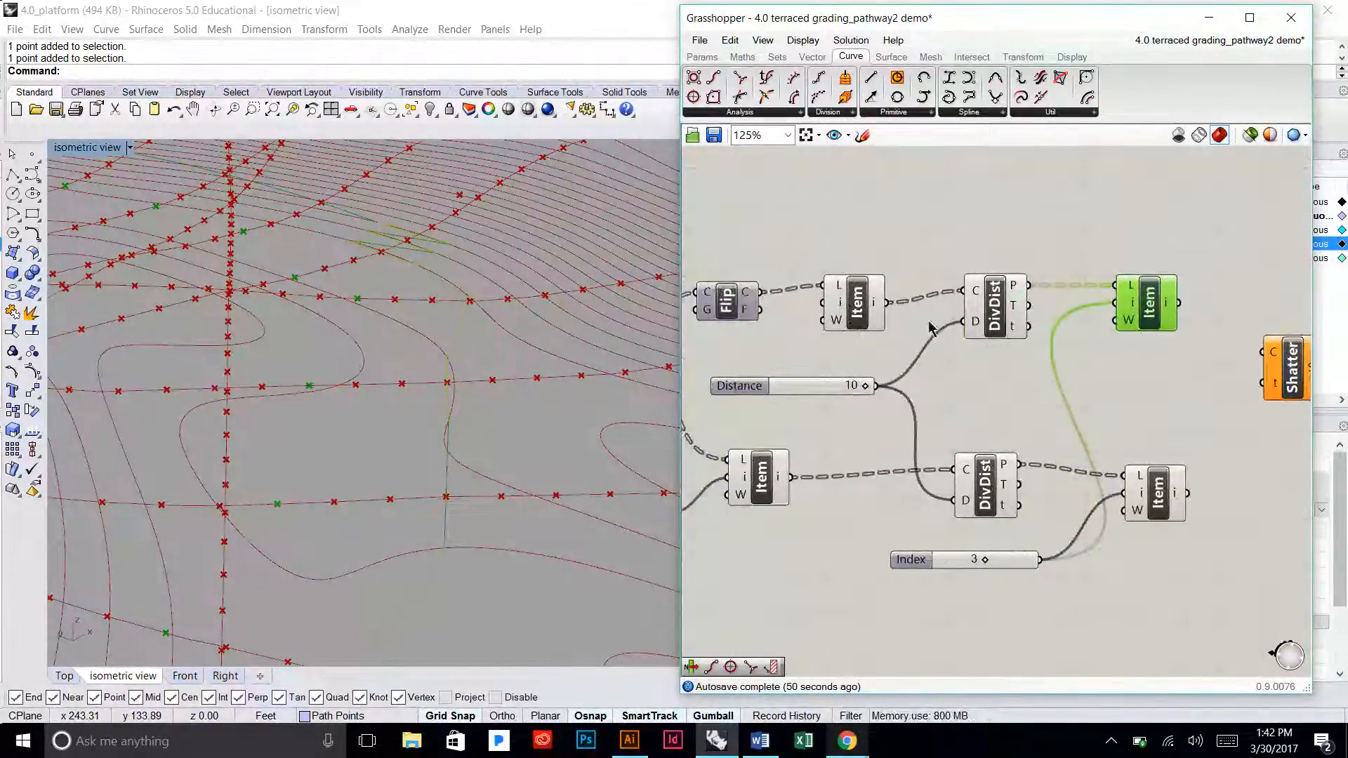
click(861, 301)
drag(863, 307, 863, 297)
drag(1004, 301, 1004, 330)
drag(1149, 307, 1149, 335)
scroll(1041, 298, down, 1)
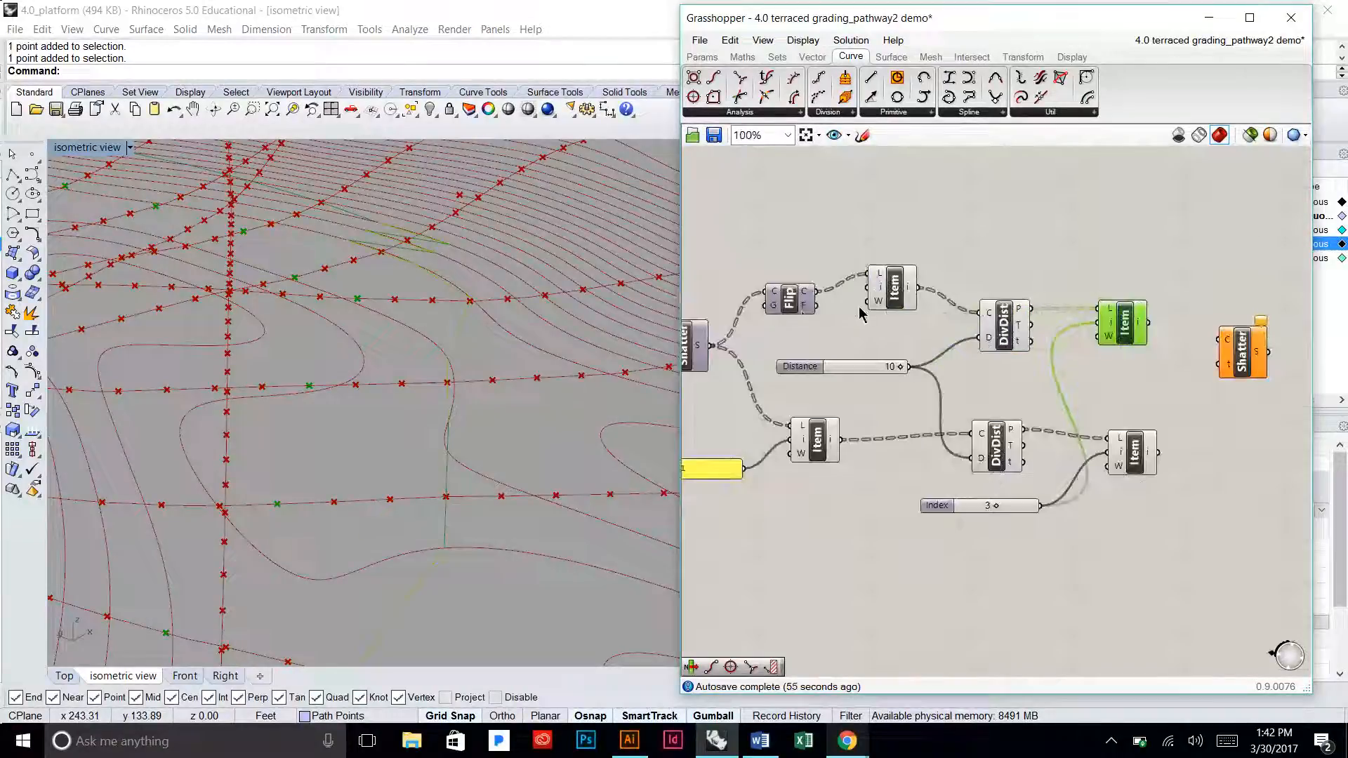
click(793, 307)
drag(793, 307, 795, 296)
drag(892, 298, 895, 328)
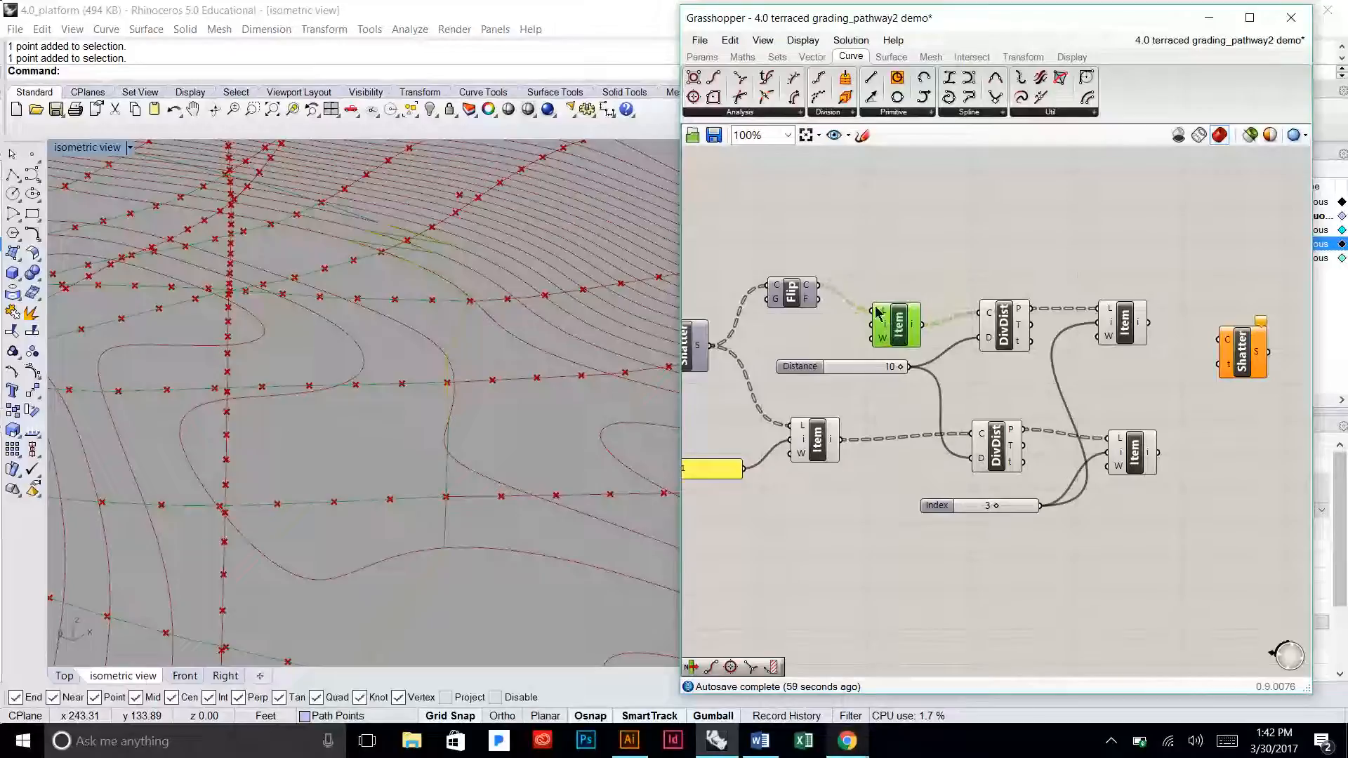
Step: Feed Flip Curve's C output into Shatter's C and the upper Divide Distance's t values, through its List Item, into Shatter's t
drag(840, 293, 1218, 266)
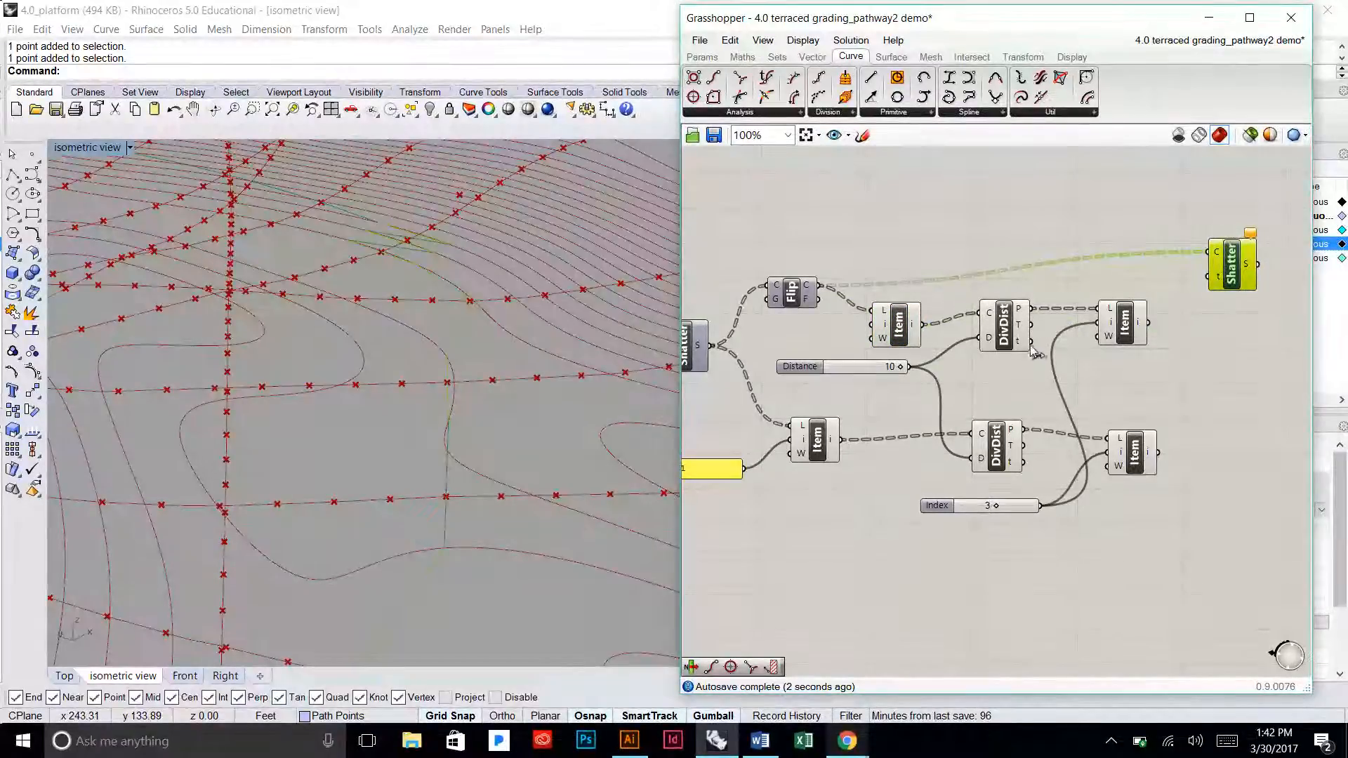
drag(1053, 335, 1124, 350)
click(1125, 325)
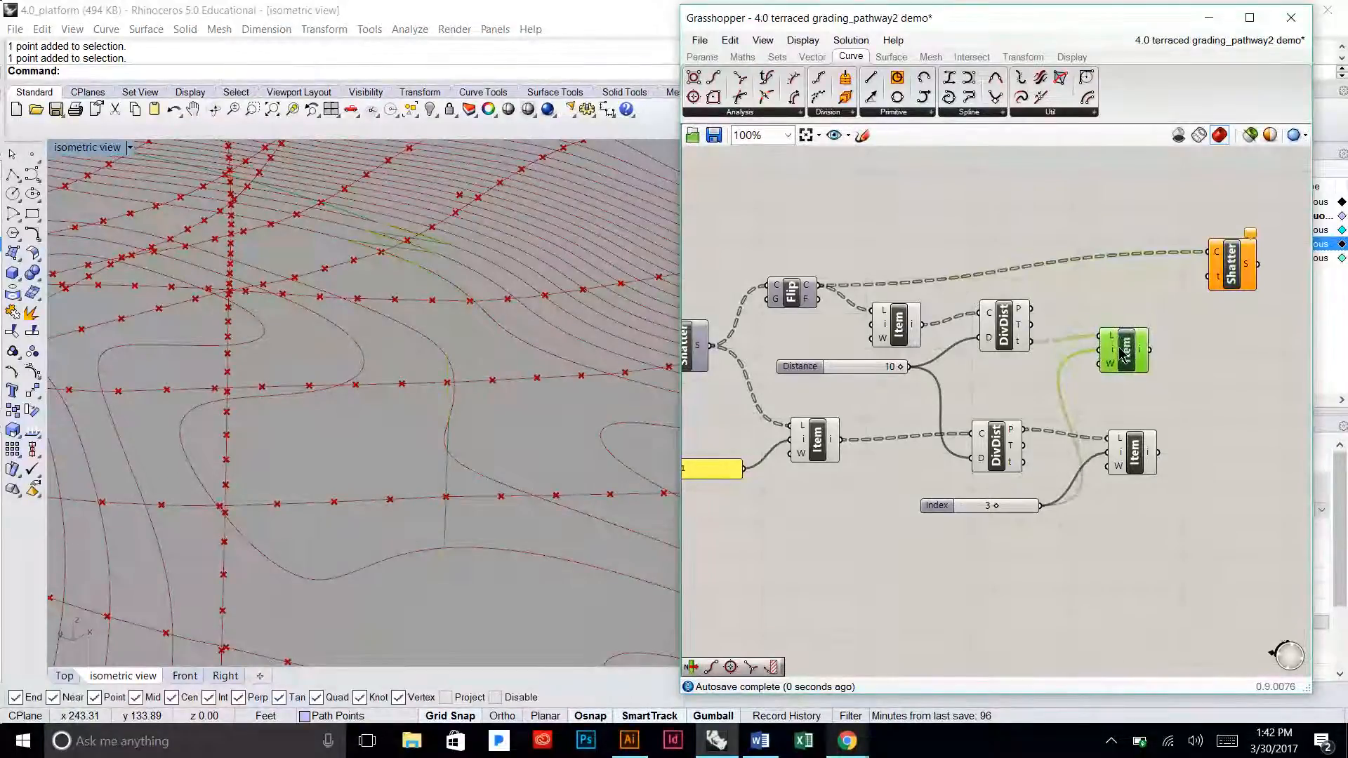
mouse_move(1212, 303)
mouse_down()
mouse_move(1210, 278)
mouse_move(1230, 292)
mouse_up()
click(1231, 266)
click(1229, 383)
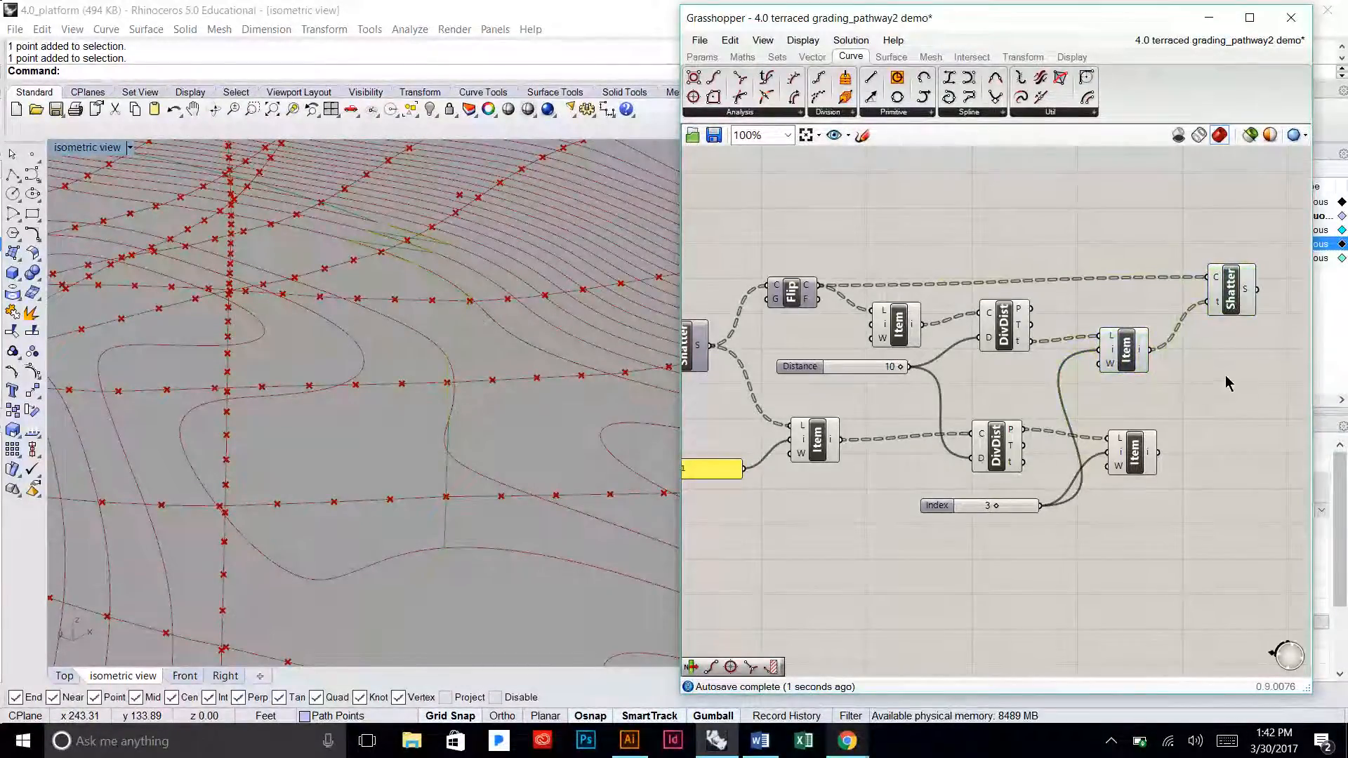
click(1225, 295)
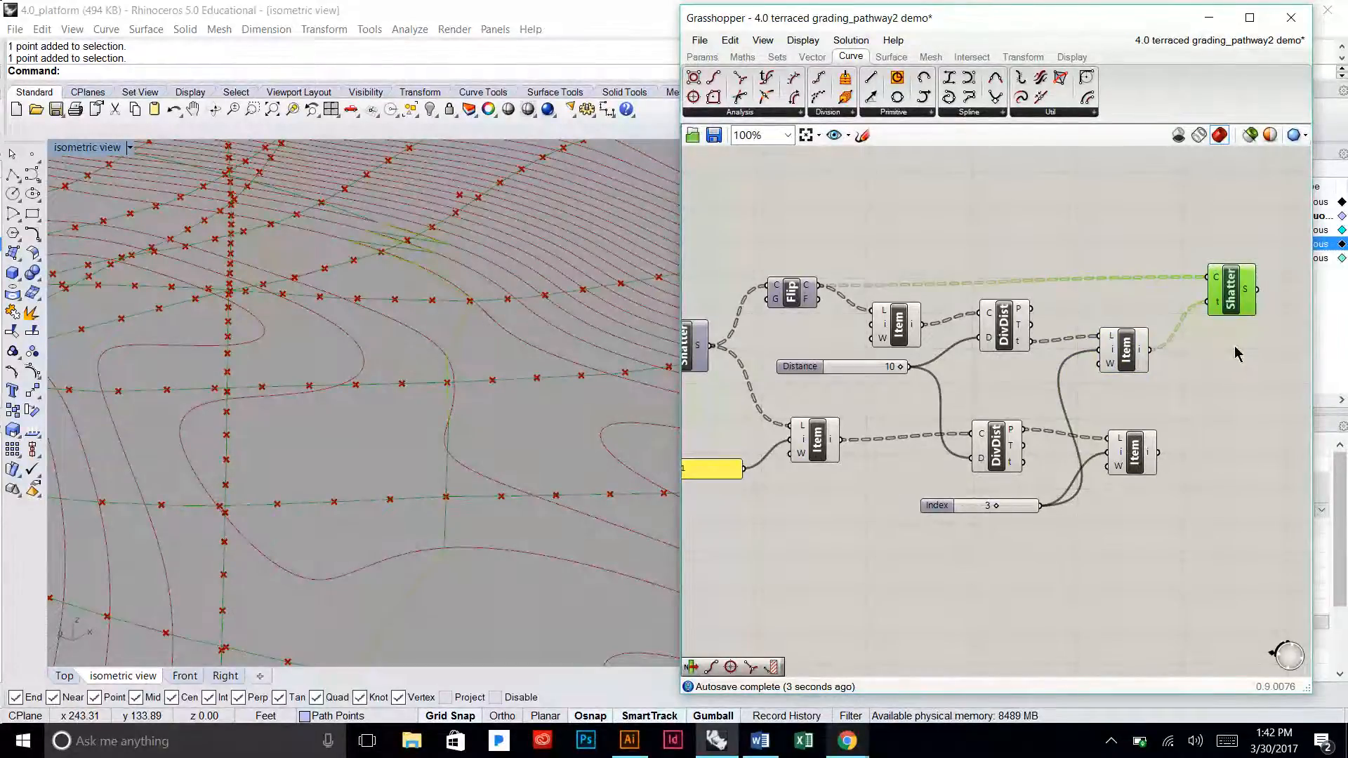
Step: Duplicate Shatter for the lower branch, feeding its C from the section List Item, and switch the lower point List Item to Divide Distance's t output
alt+drag(1230, 307, 1246, 439)
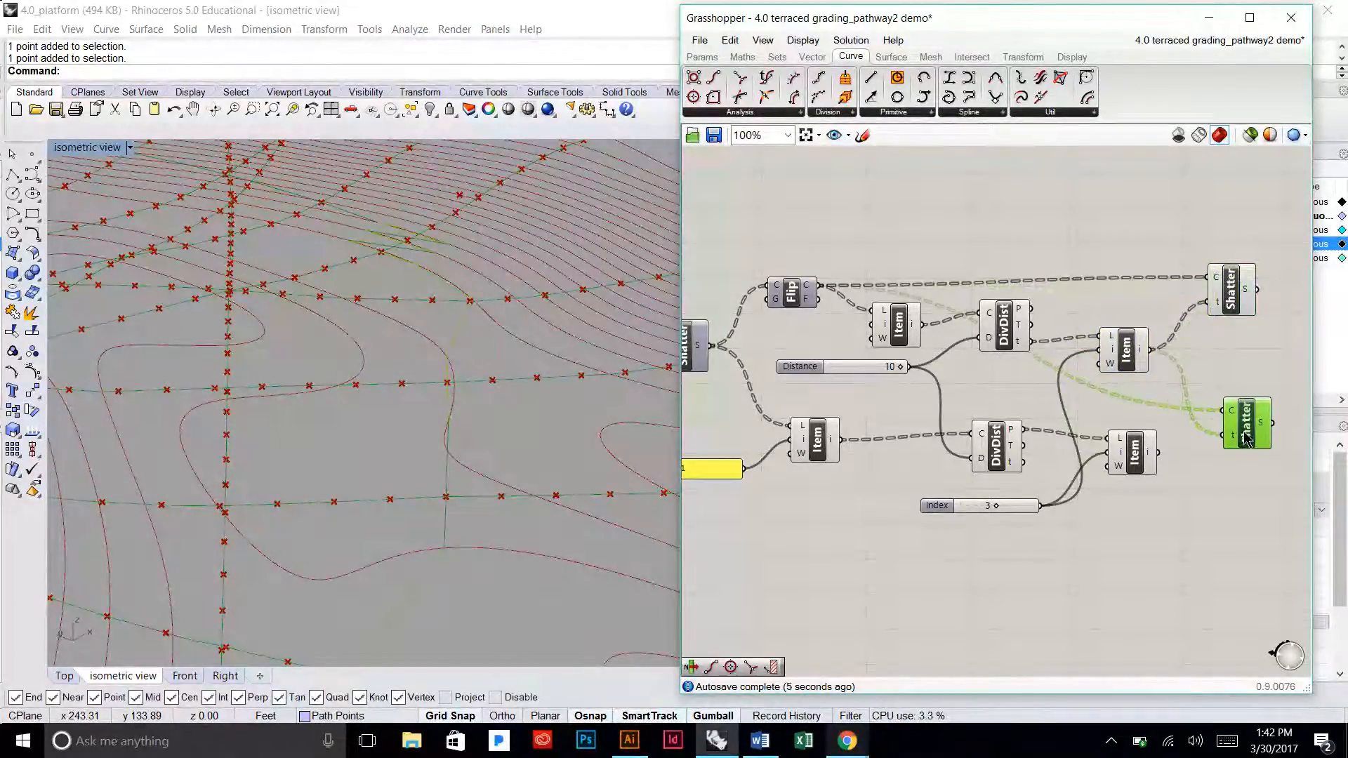
click(1191, 483)
drag(1135, 455, 1140, 474)
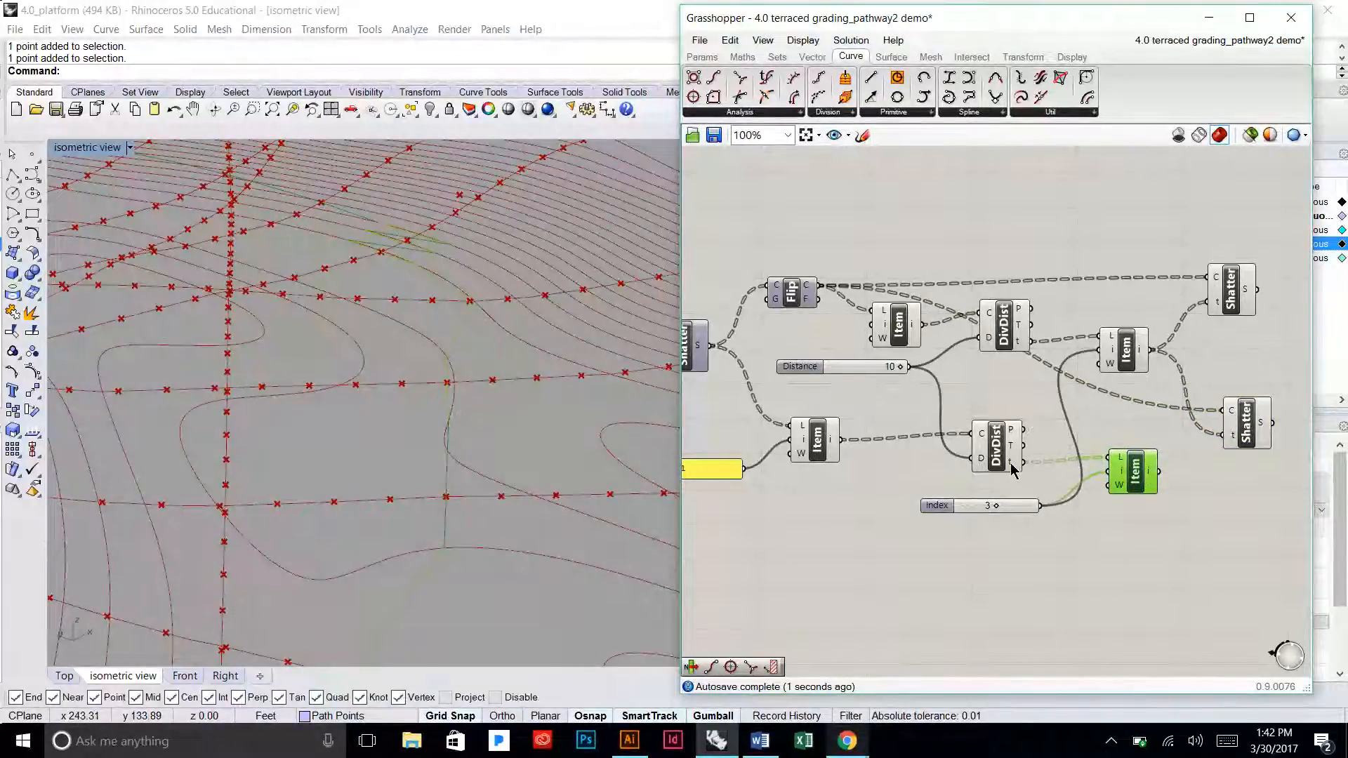
drag(888, 451, 1221, 455)
right_drag(548, 430, 475, 418)
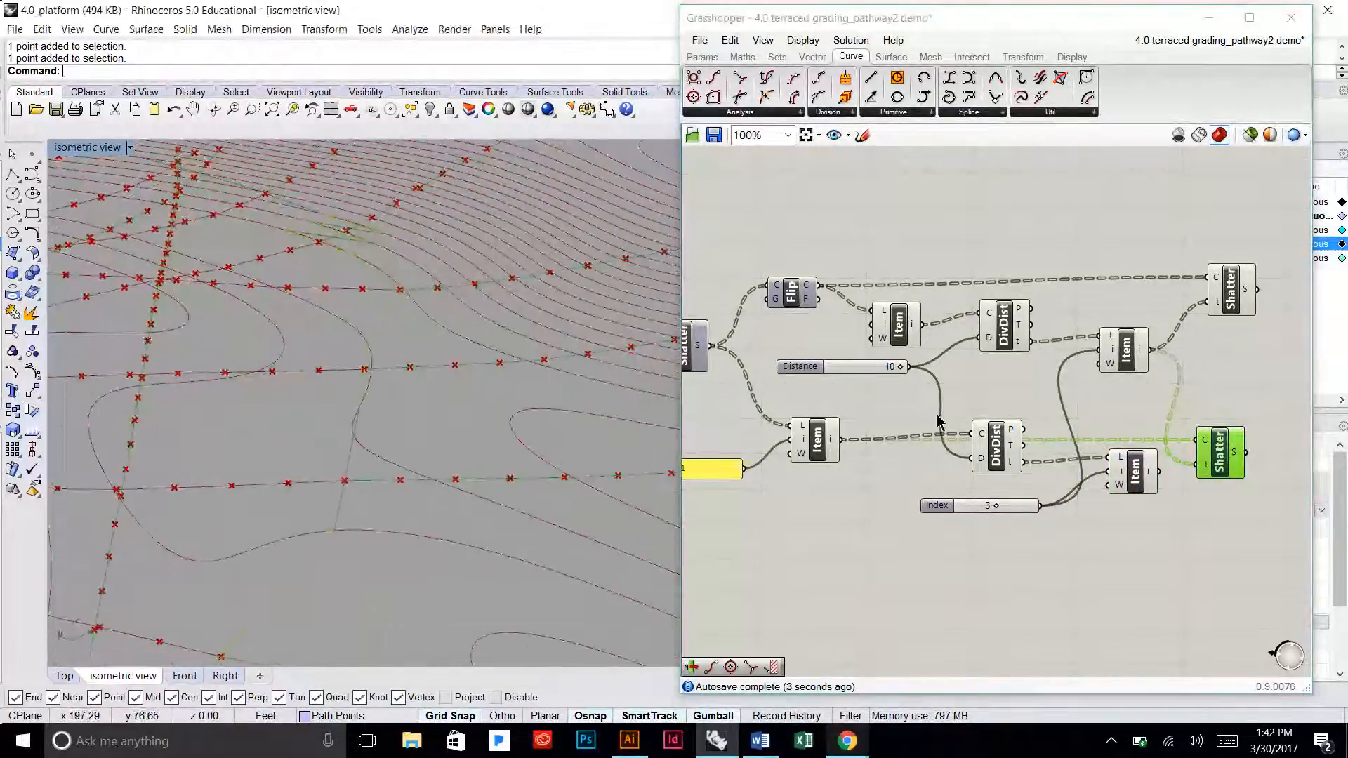
click(1252, 419)
right_drag(1250, 420, 1193, 406)
drag(1165, 440, 1186, 445)
click(1138, 482)
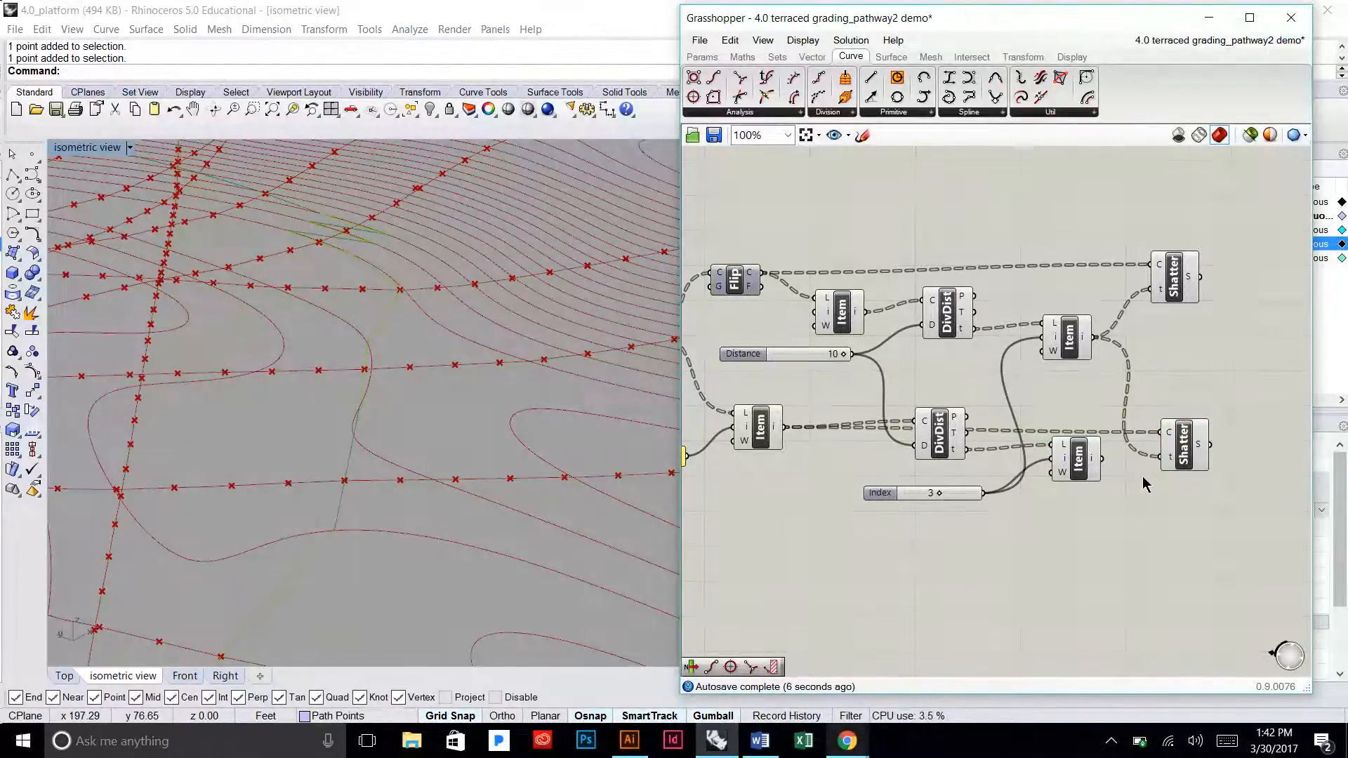
Step: Compare the Shatter wiring with the reference definition 4.0 terraced grading_pathway2, returning to the demo file
click(1234, 42)
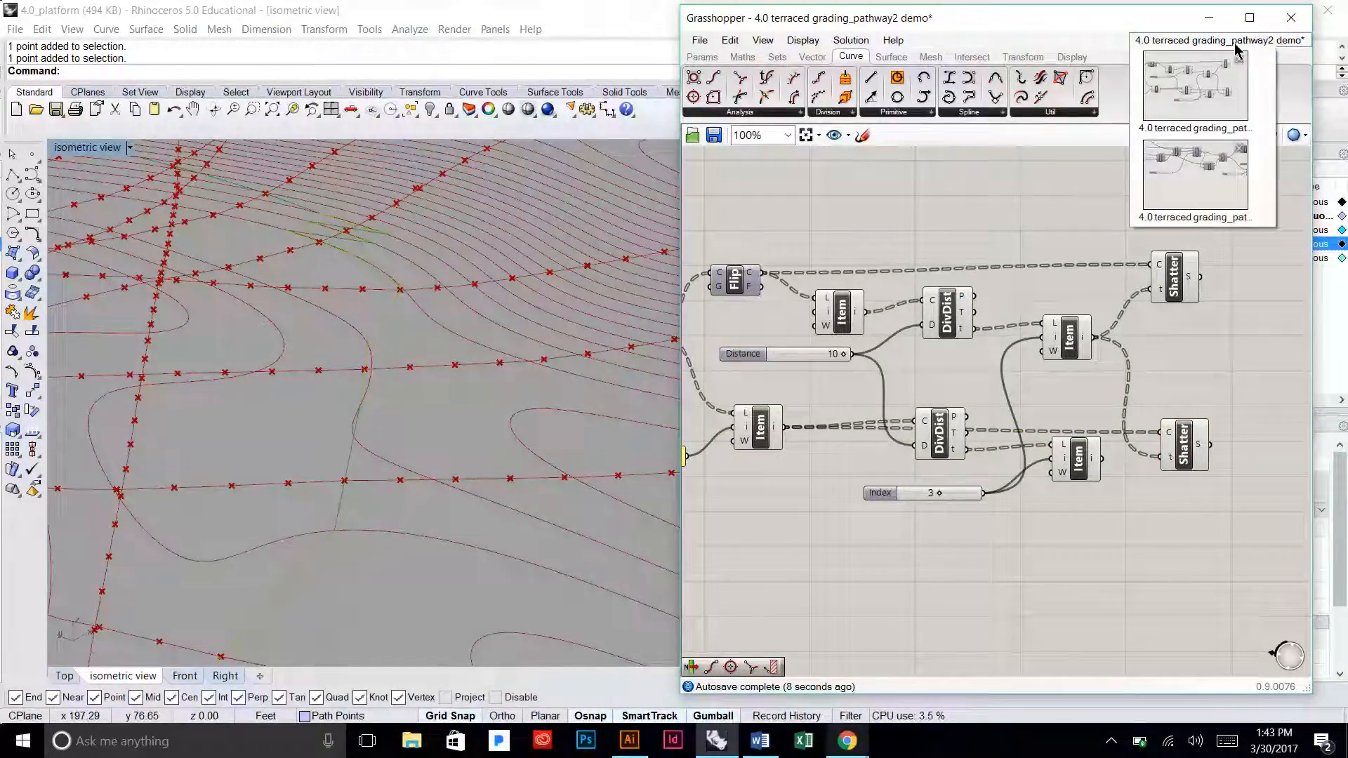
click(1219, 172)
right_drag(1177, 401, 871, 427)
right_drag(1087, 405, 889, 382)
right_drag(1239, 385, 1065, 355)
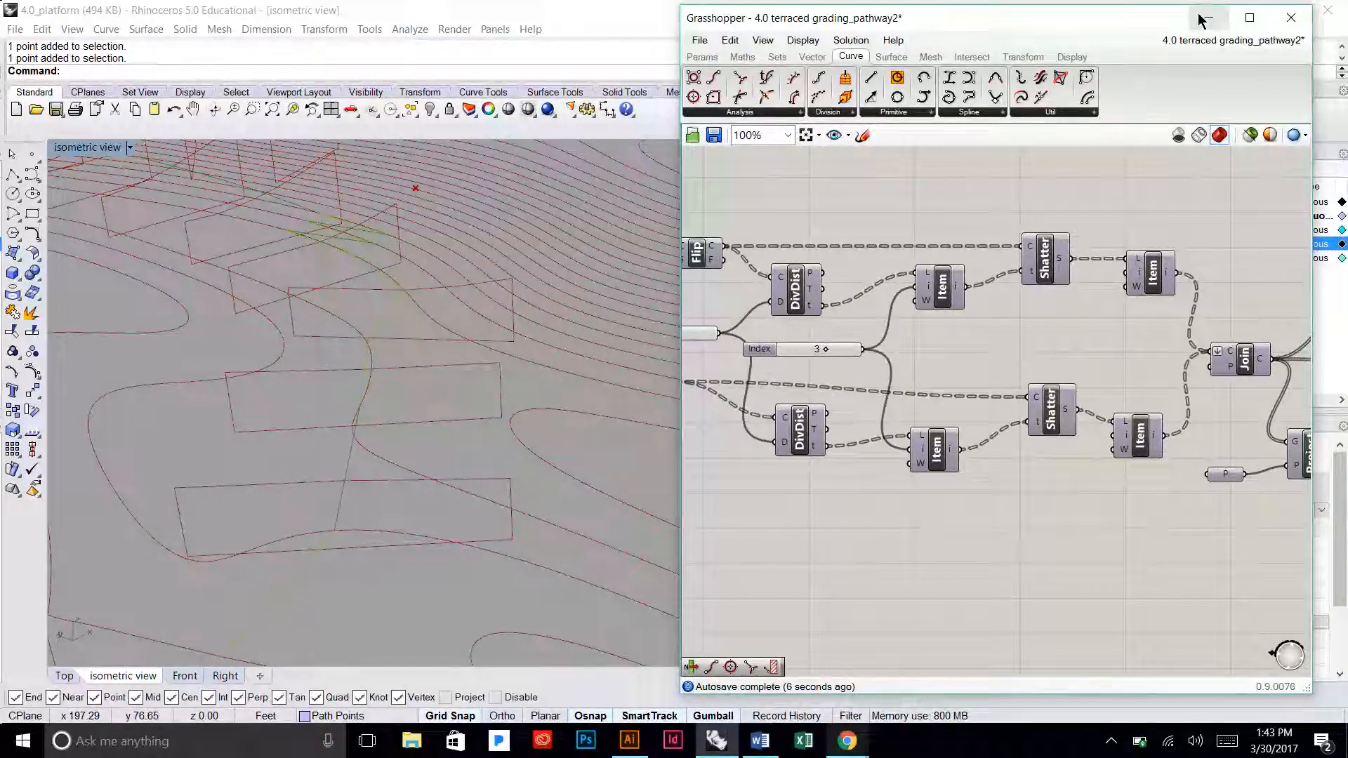
click(1209, 40)
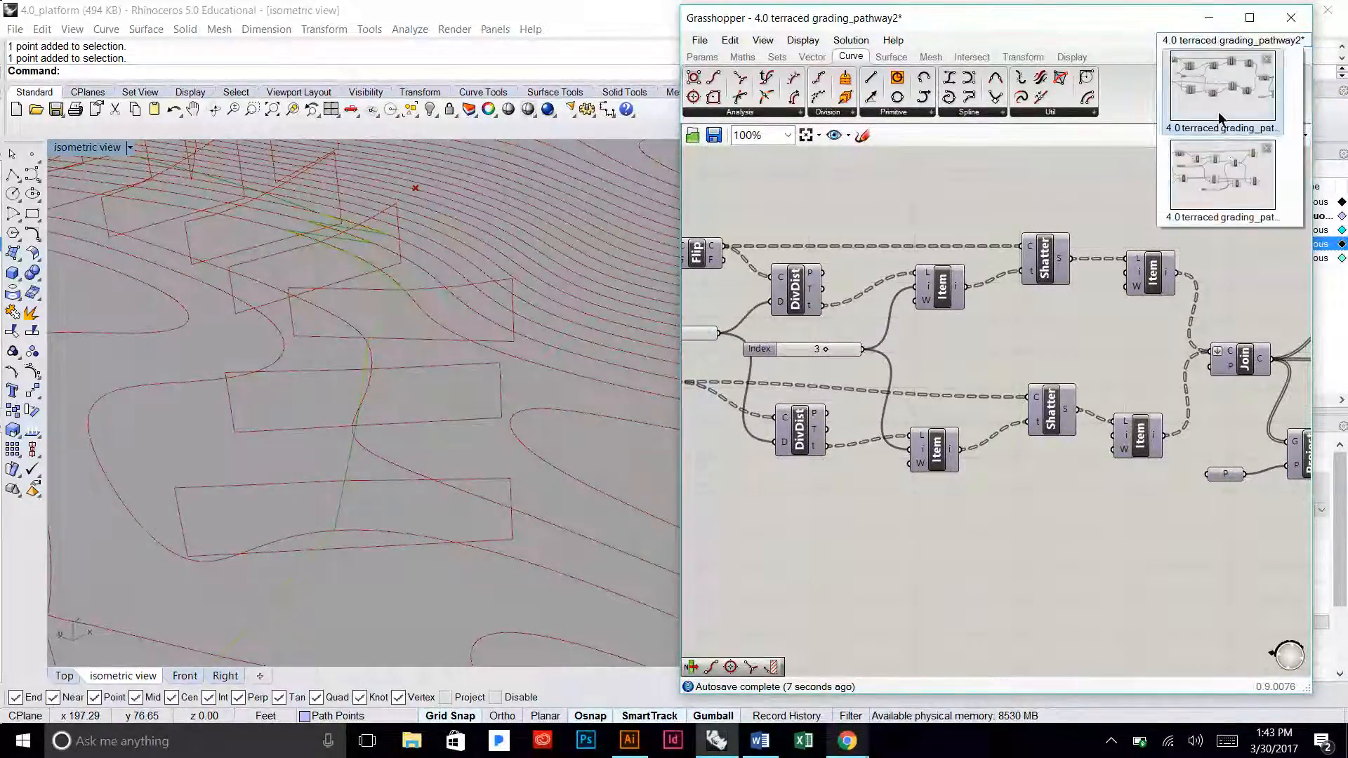
click(1225, 158)
Step: Spread out the parameter-selecting List Items, the upper Shatter and Flip Curve so their wires are easier to follow
drag(1079, 464, 1084, 472)
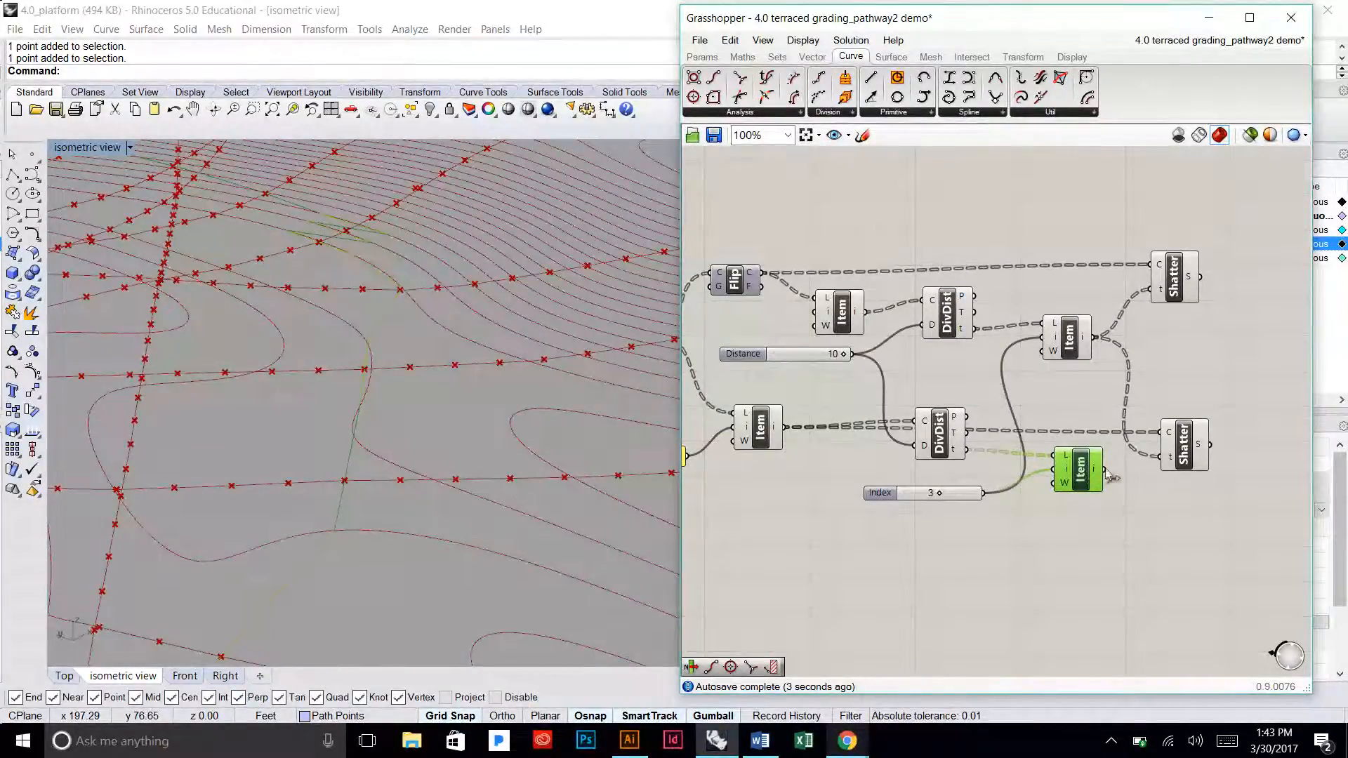
drag(1079, 337, 1072, 358)
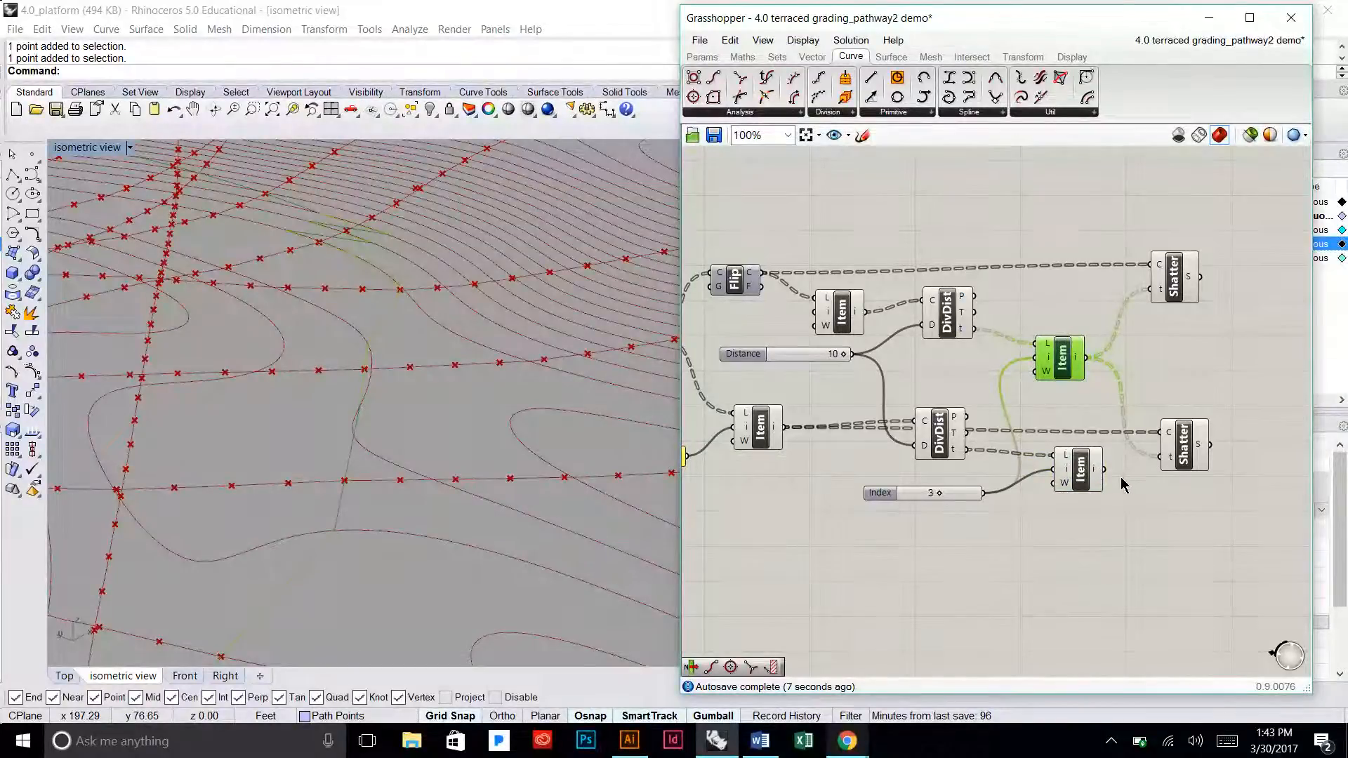
mouse_move(1055, 372)
mouse_down()
mouse_move(1056, 349)
mouse_move(1064, 383)
mouse_up()
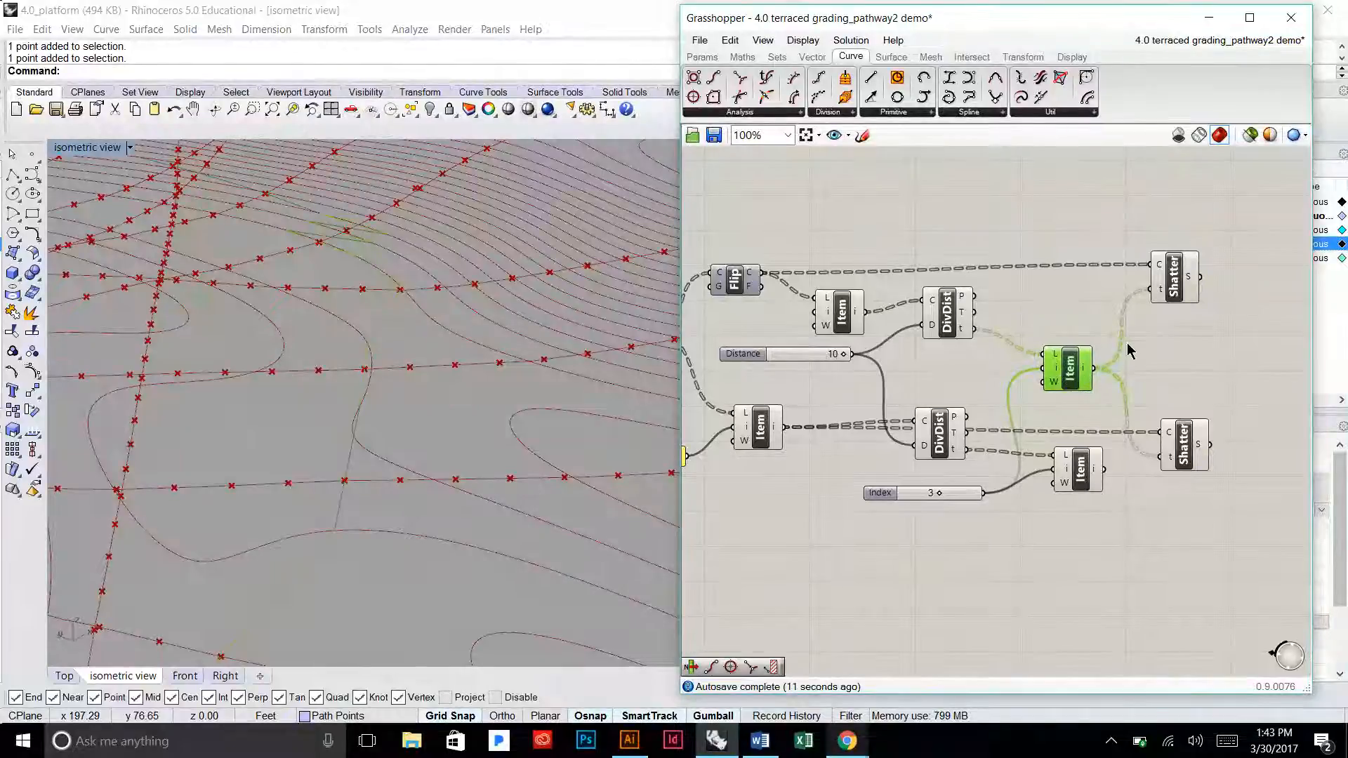
drag(1166, 291, 1169, 270)
click(965, 274)
drag(734, 280, 734, 259)
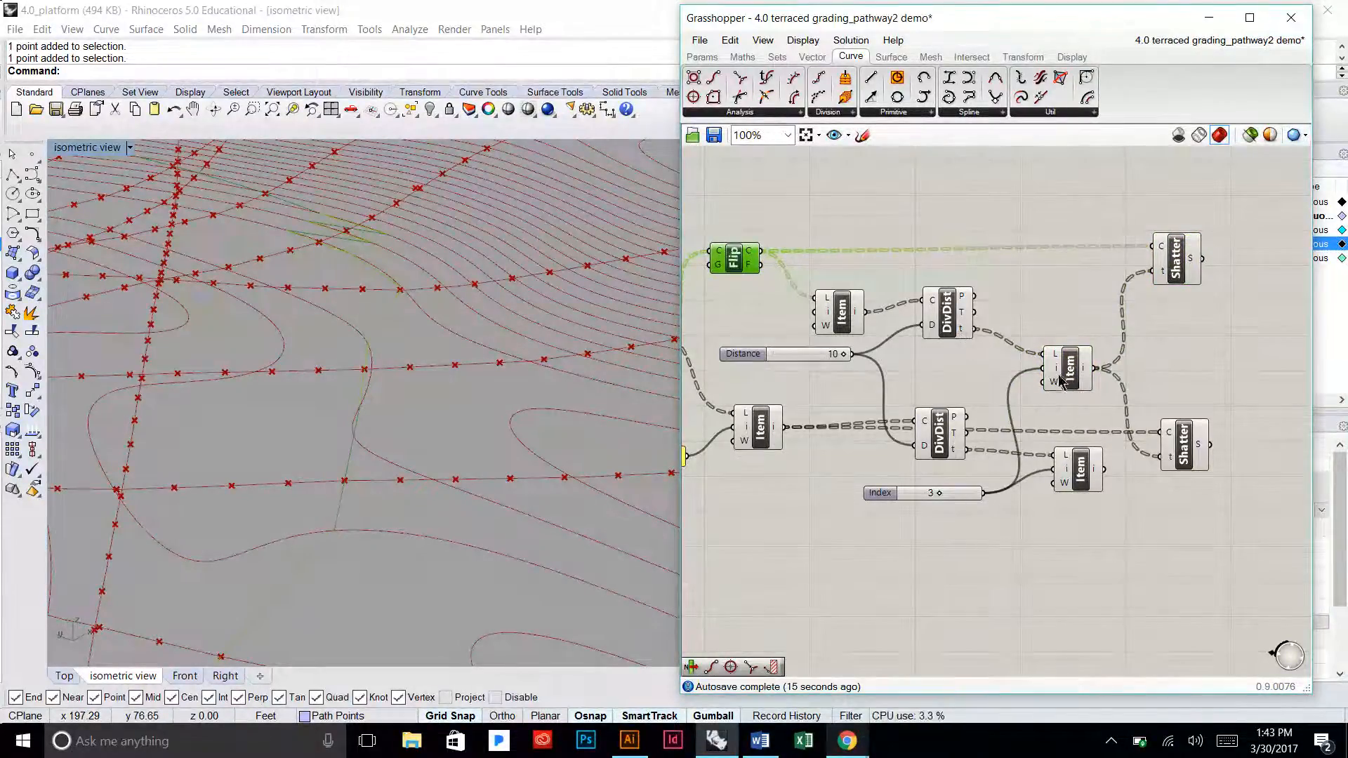
drag(1061, 379, 1061, 355)
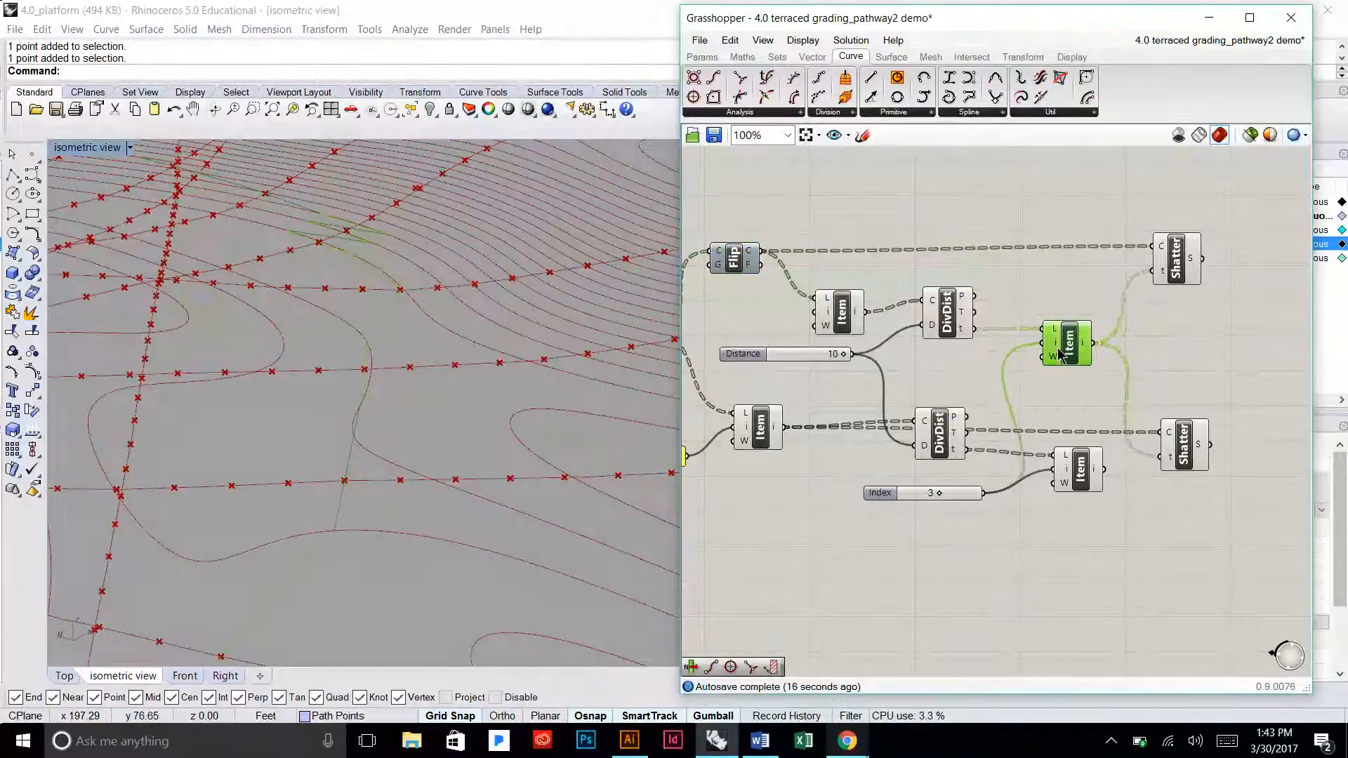
Step: Replace the lower Shatter's t input with the i output of the lower parameter-selecting List Item
click(1131, 373)
drag(1080, 464, 1070, 458)
drag(1162, 469, 1161, 464)
click(1191, 467)
Step: Align the List Items, Shatters, lower Divide Distance and Index slider into two clear rows
drag(1076, 359, 1060, 326)
drag(1172, 259, 1173, 271)
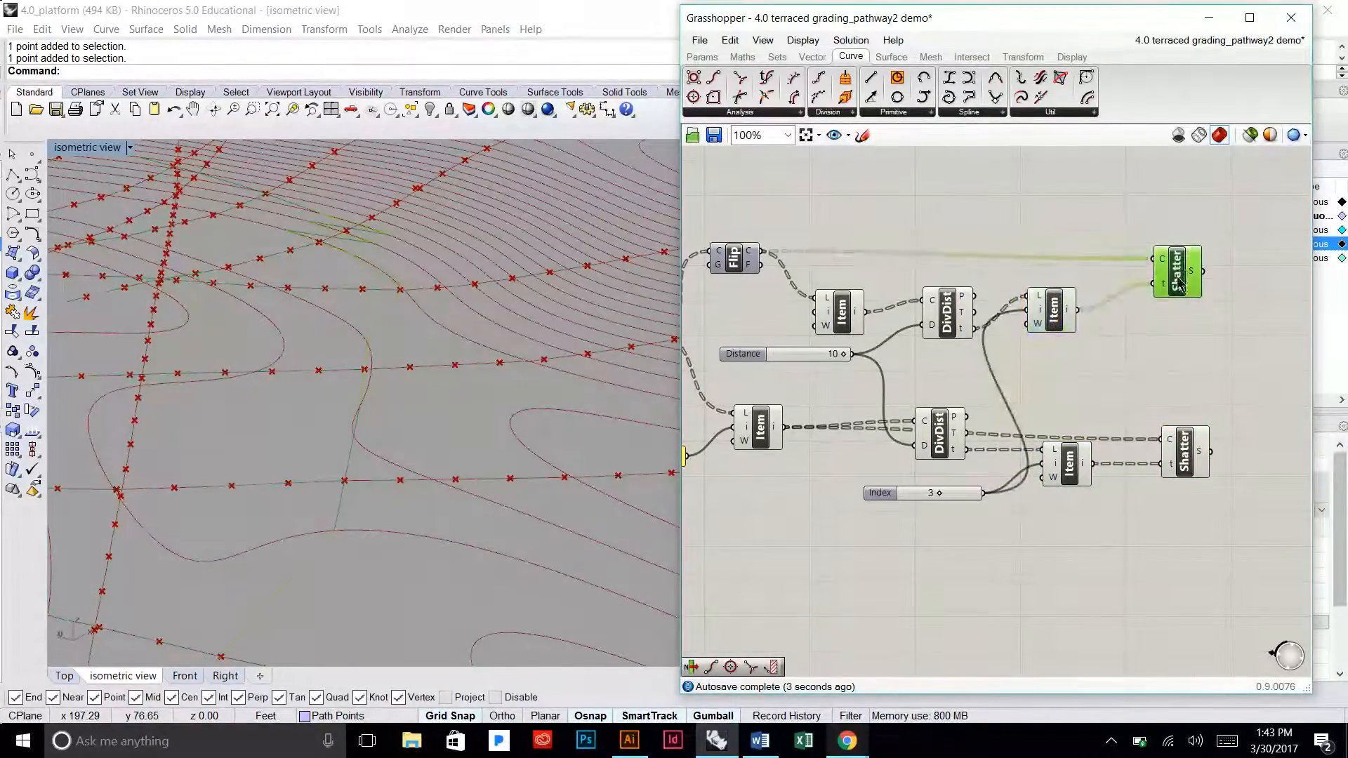
drag(1072, 480, 1076, 501)
drag(1188, 474, 1179, 486)
drag(962, 497, 932, 496)
drag(941, 438, 914, 439)
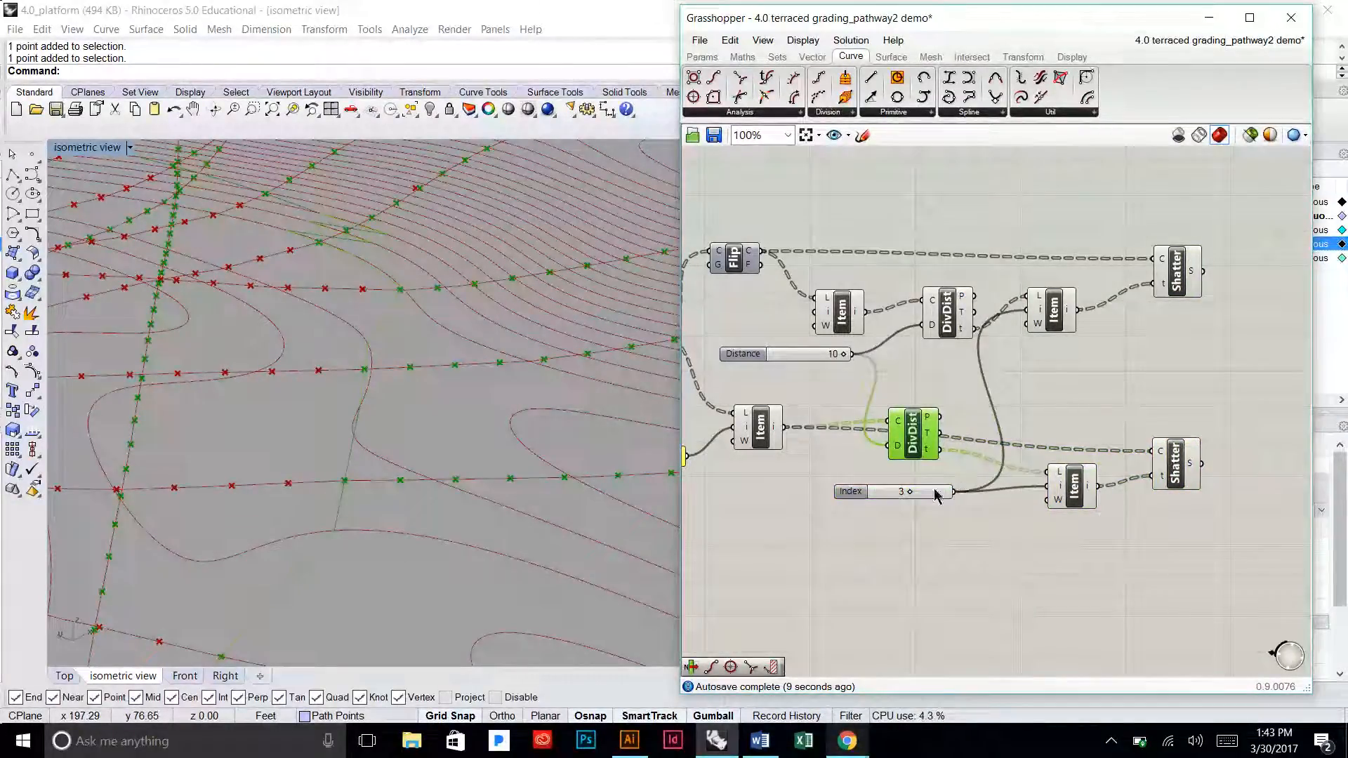
drag(934, 496, 941, 497)
drag(1055, 319, 1059, 334)
right_drag(1168, 344, 1032, 340)
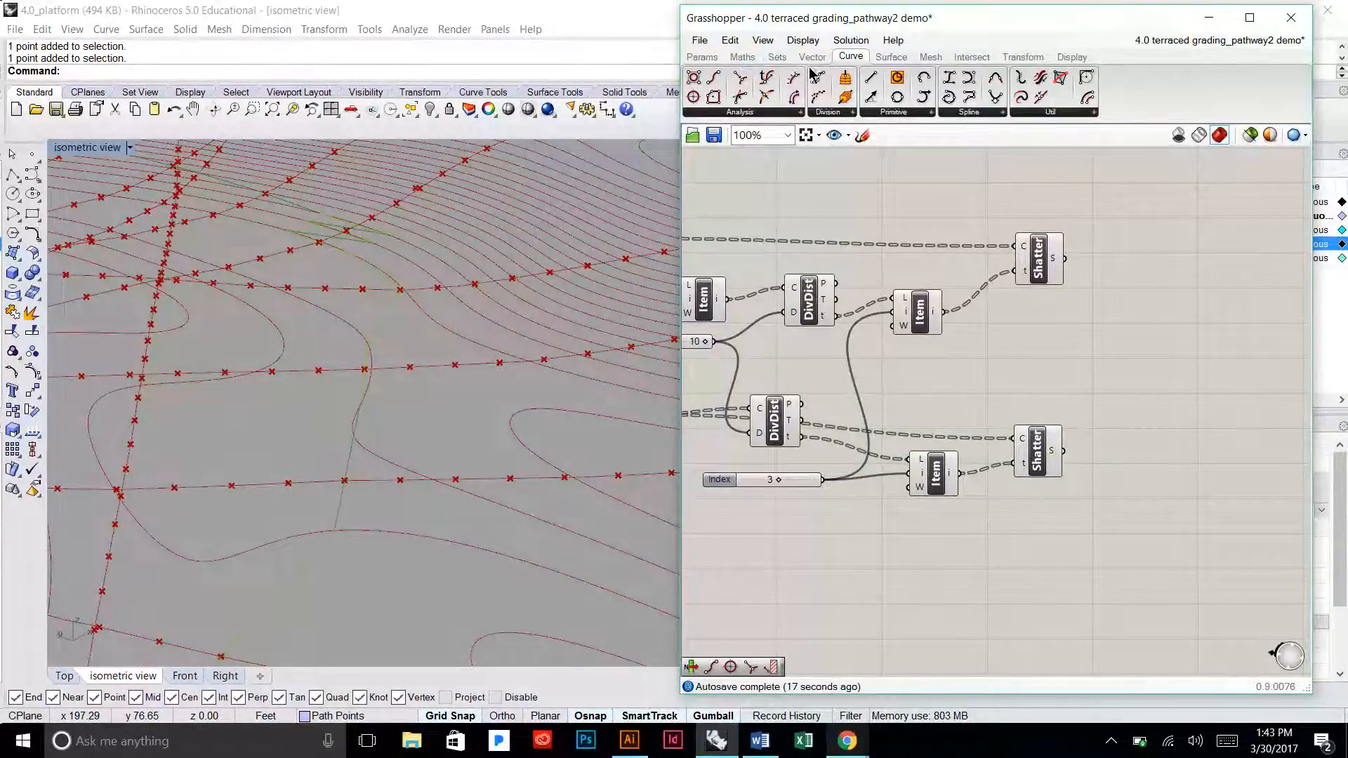
Step: Move both Shatter components closer to the List Items that feed them
click(779, 59)
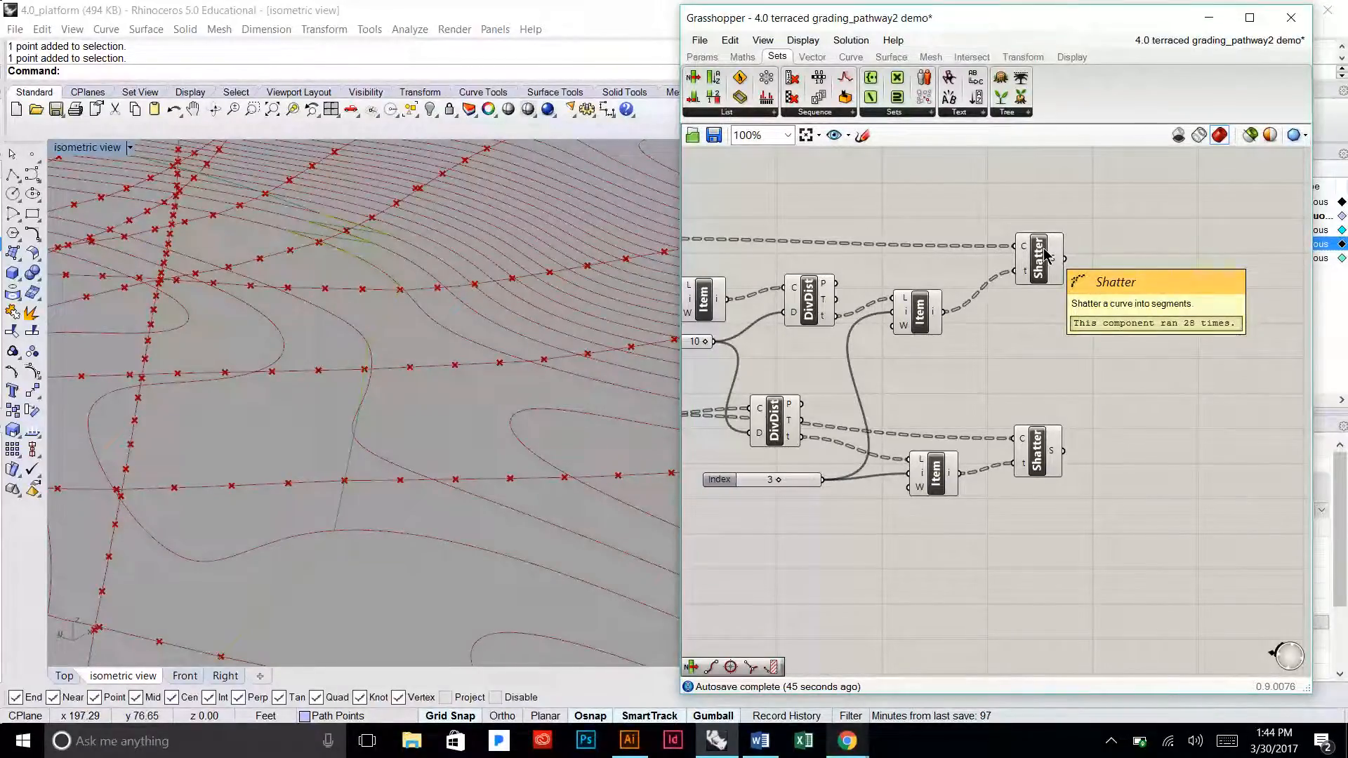
drag(1053, 243, 1021, 214)
click(1078, 302)
drag(1036, 436, 1028, 422)
drag(1012, 250, 1013, 260)
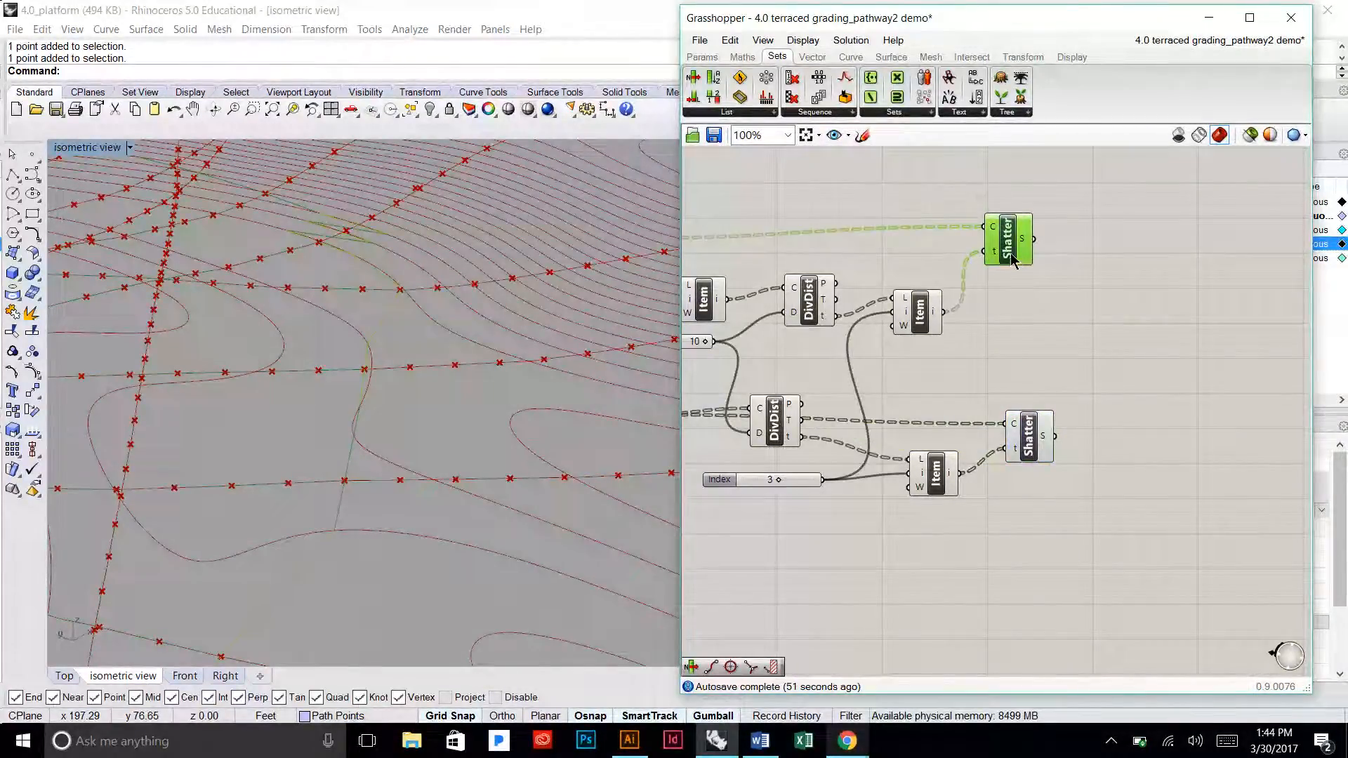
Step: Add a List Item after each Shatter, feeding each Shatter's S output into its L input
click(726, 113)
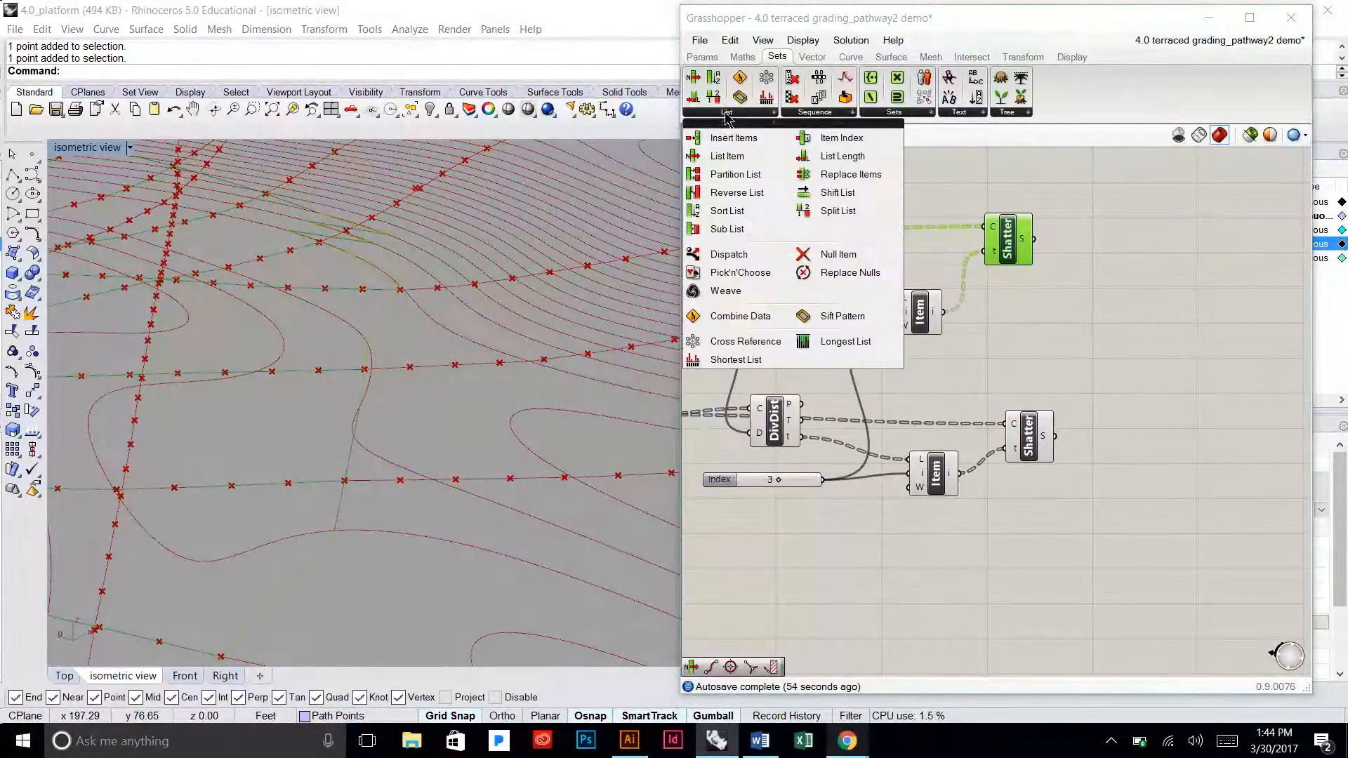
click(746, 160)
click(1132, 288)
drag(1111, 257, 1161, 428)
click(1140, 274)
drag(1055, 436, 1132, 413)
click(1102, 362)
Step: Turn off the preview of all components in both branches from Flip Curve through the Shatters
scroll(1098, 435, down, 2)
drag(1101, 483, 786, 238)
middle_click(792, 242)
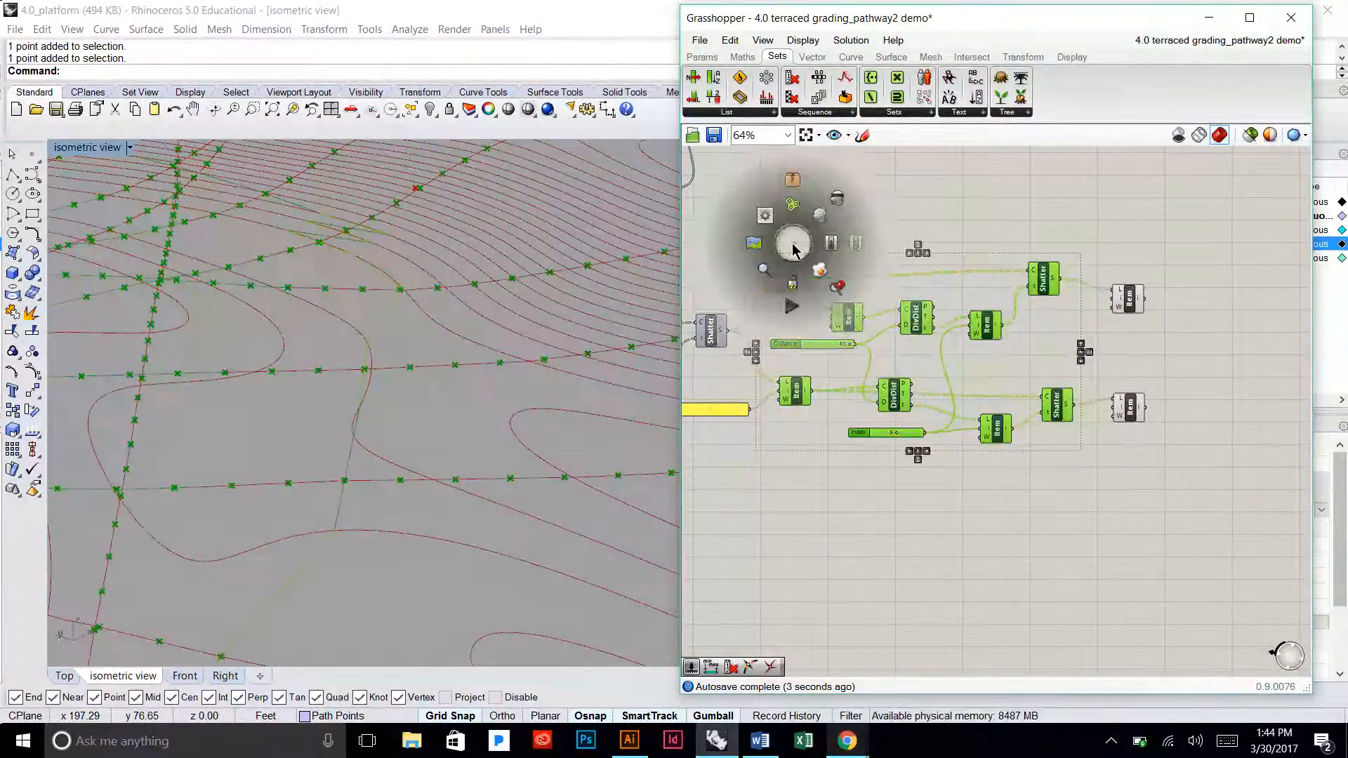
click(833, 205)
Step: Examine the curve segments picked by the two final List Items on each side of the pathway
click(1128, 410)
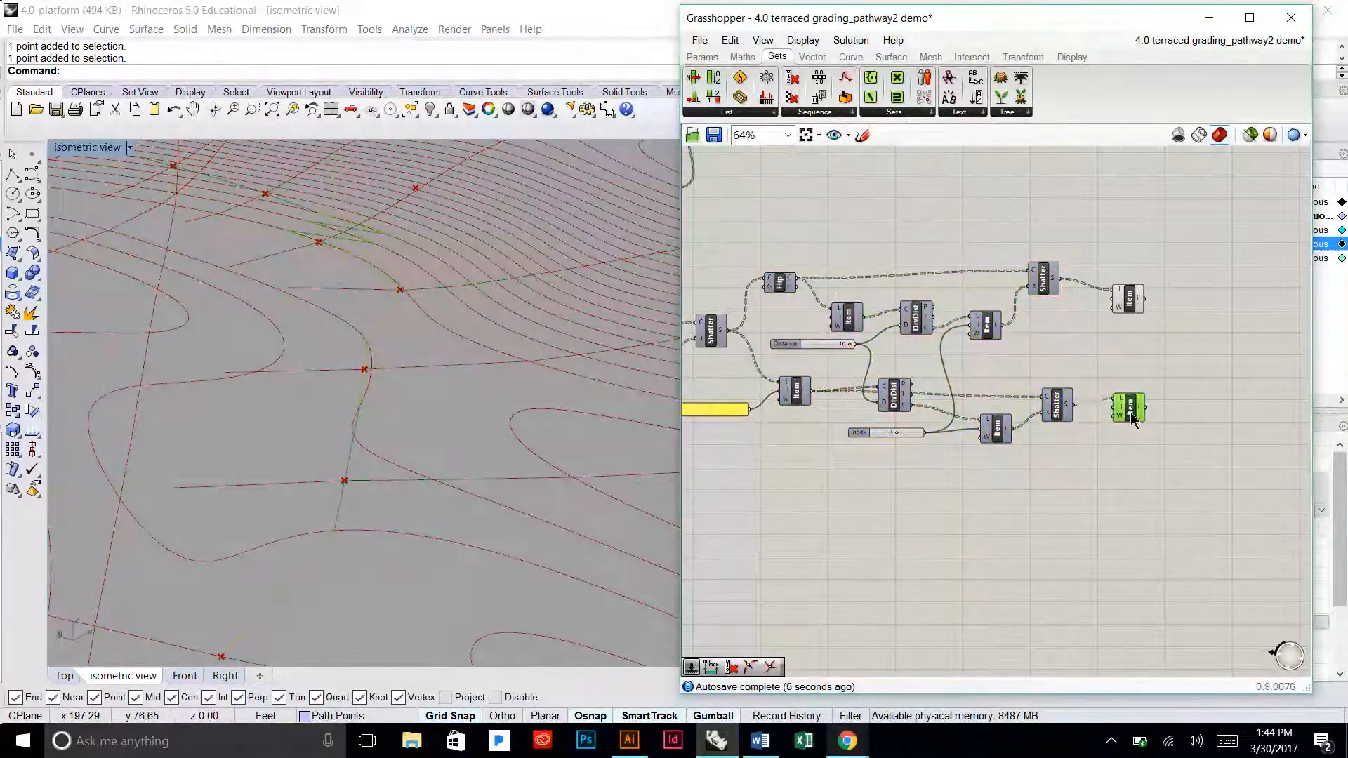
click(1146, 322)
right_drag(893, 331, 931, 306)
click(1164, 285)
scroll(993, 250, up, 2)
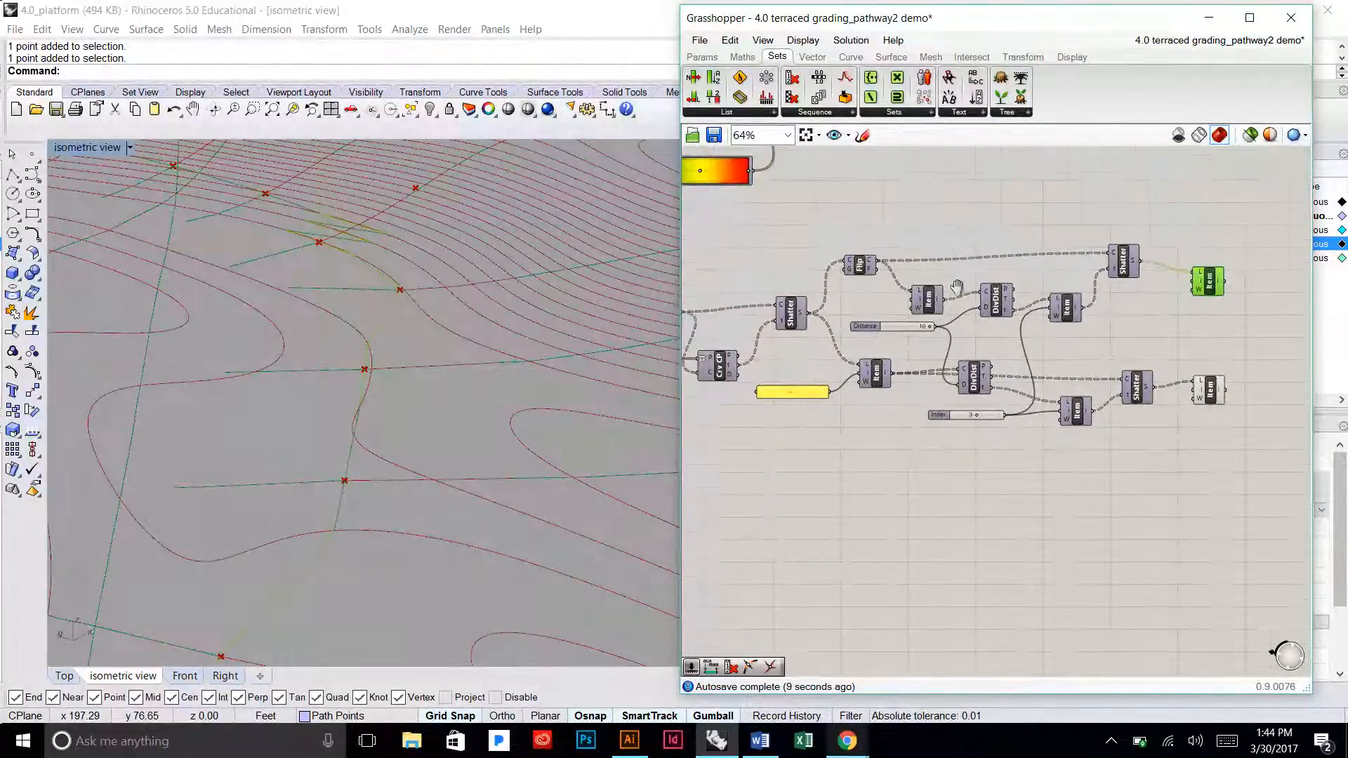
click(1150, 302)
click(1208, 285)
click(1164, 324)
Step: Nudge the upper branch's List Item, Divide Distance and Flip Curve into a tidier row
scroll(1086, 309, up, 2)
drag(1000, 315, 1000, 330)
drag(864, 296, 863, 288)
scroll(991, 254, down, 2)
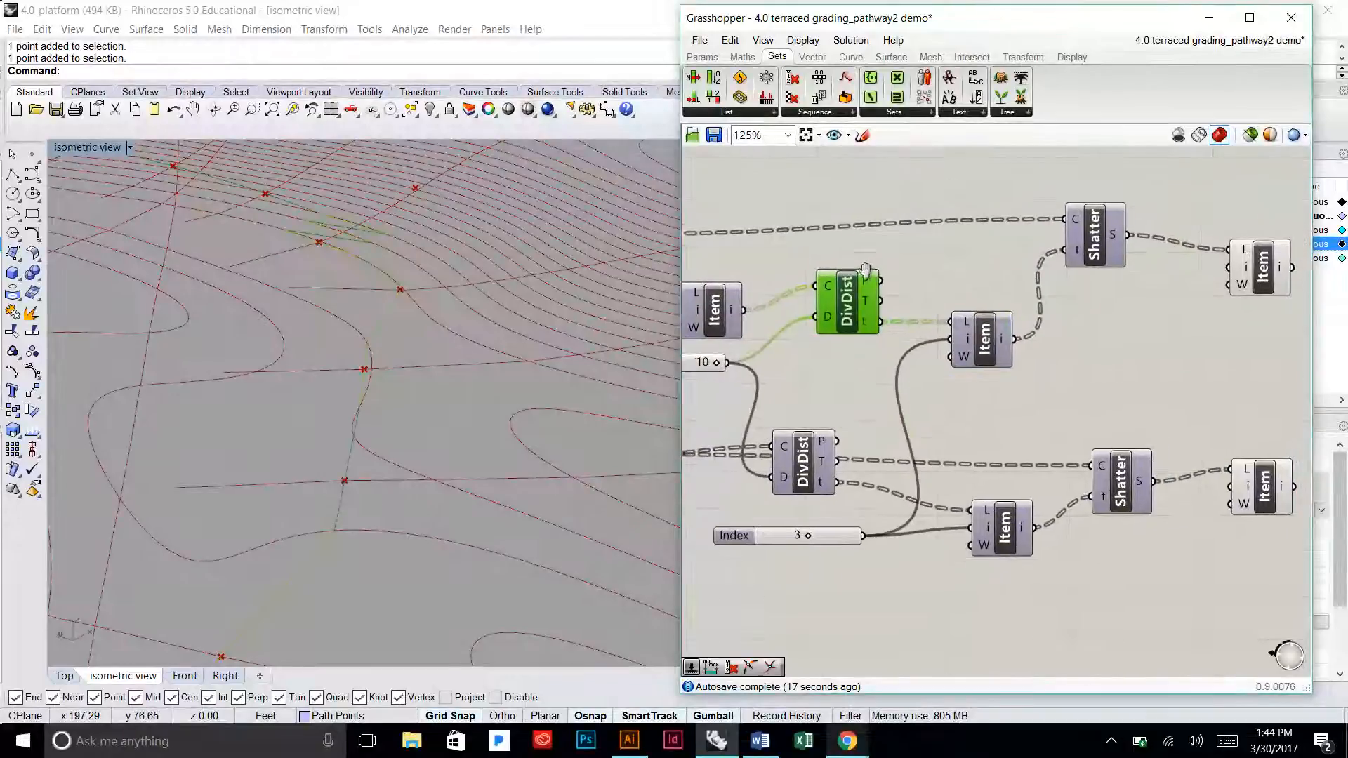
right_drag(1015, 272, 1158, 301)
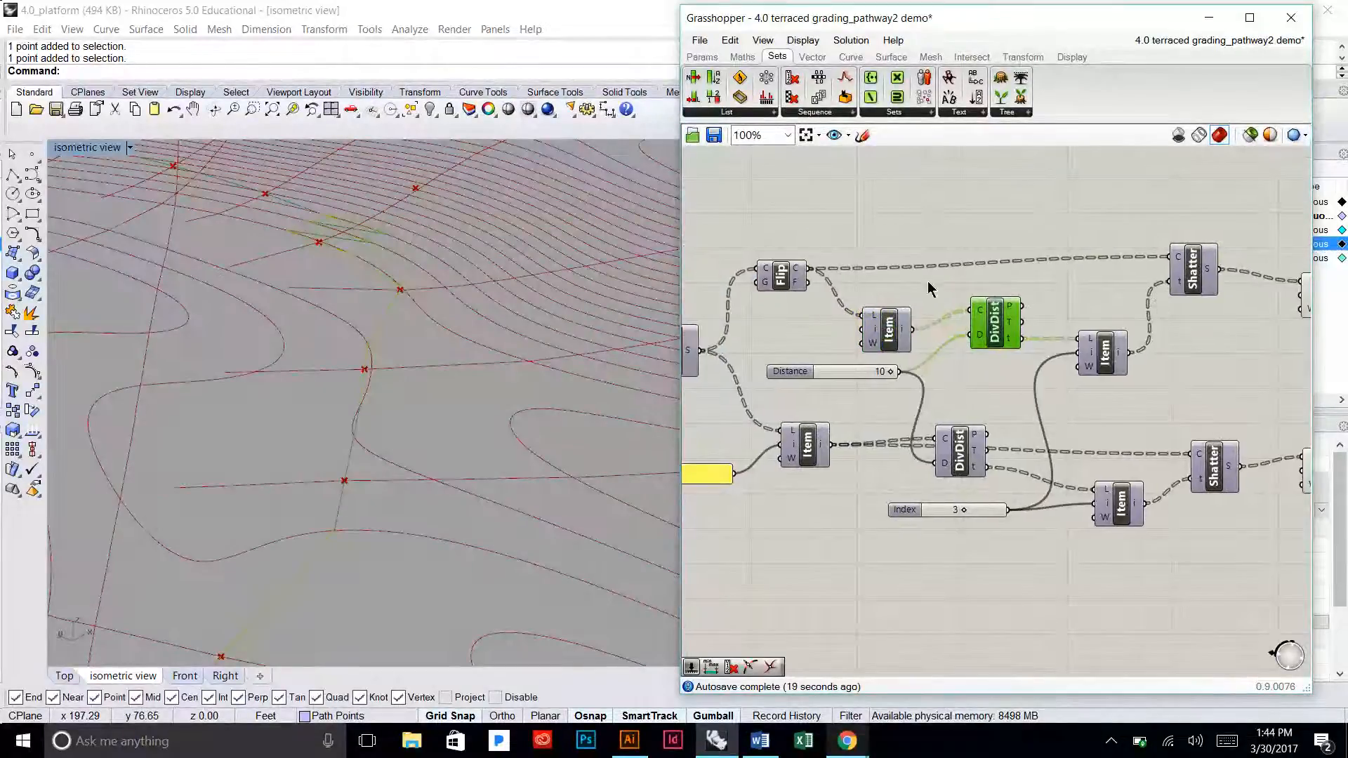
drag(780, 276, 780, 268)
click(1011, 295)
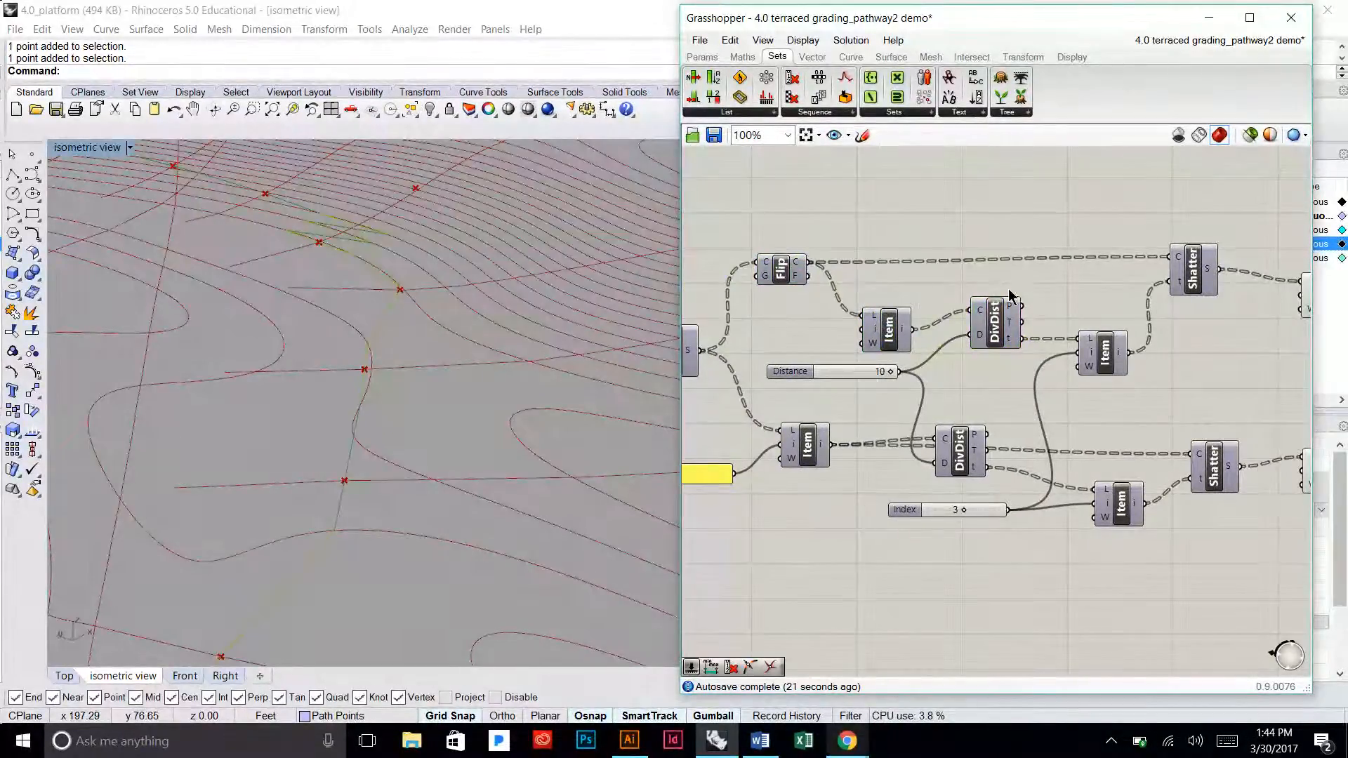
Step: Inspect the curve segments picked by the final List Item of each branch
right_drag(1209, 315, 1091, 322)
click(1207, 303)
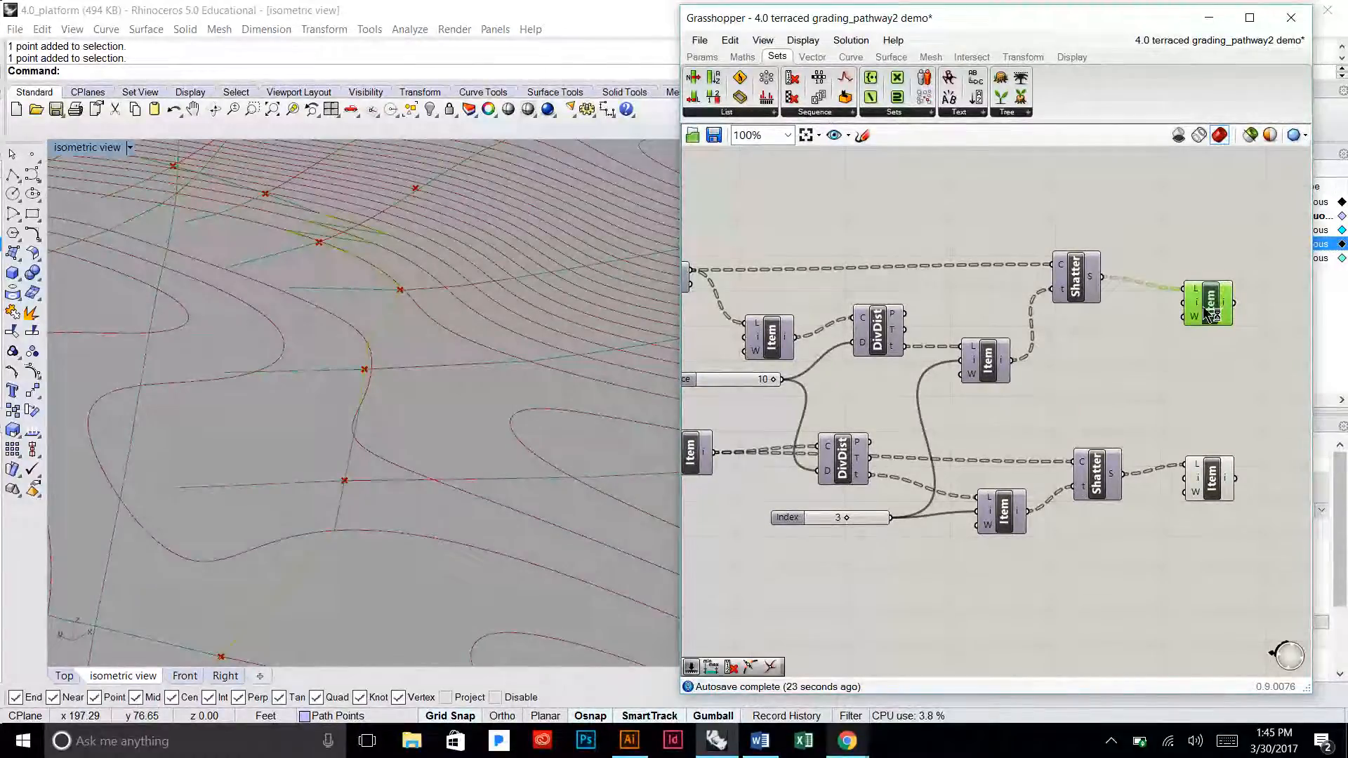
click(1212, 481)
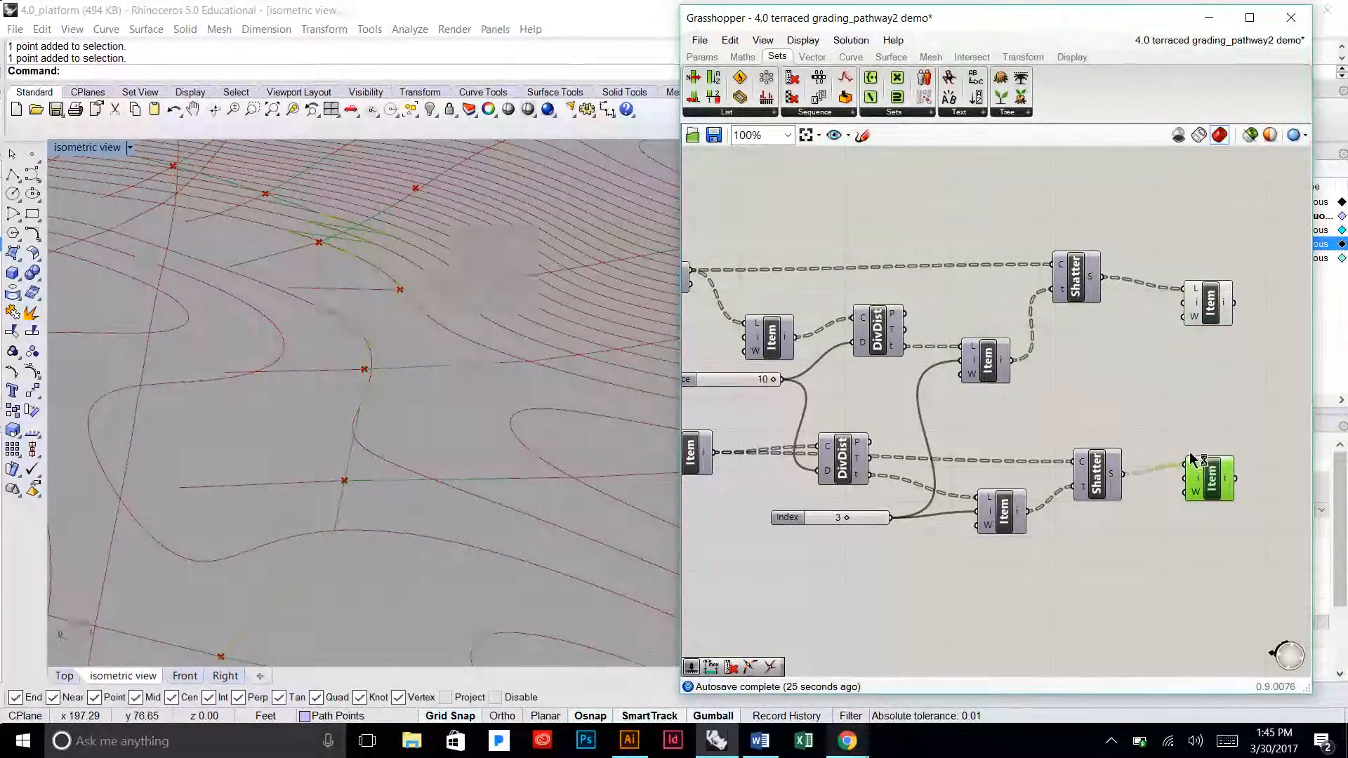
click(1188, 294)
click(1190, 327)
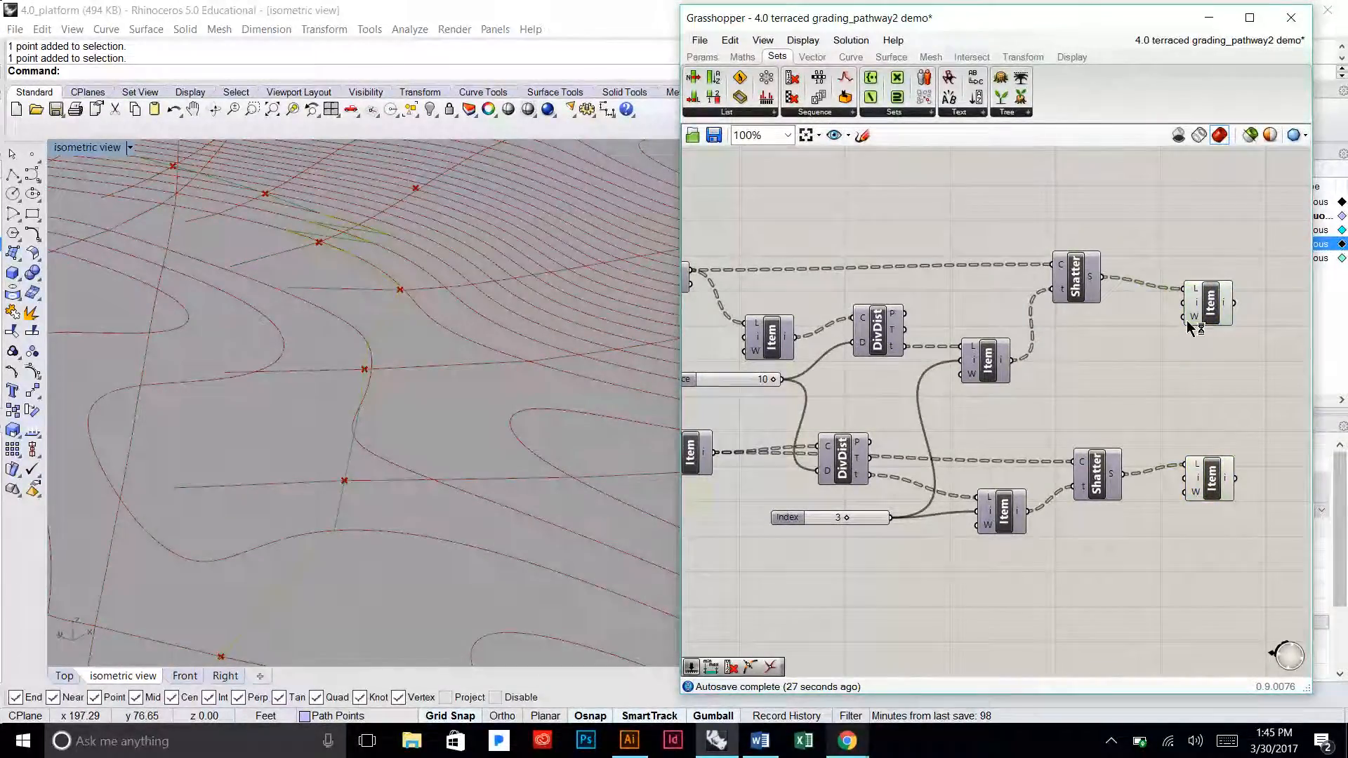
right_drag(1123, 356, 1065, 331)
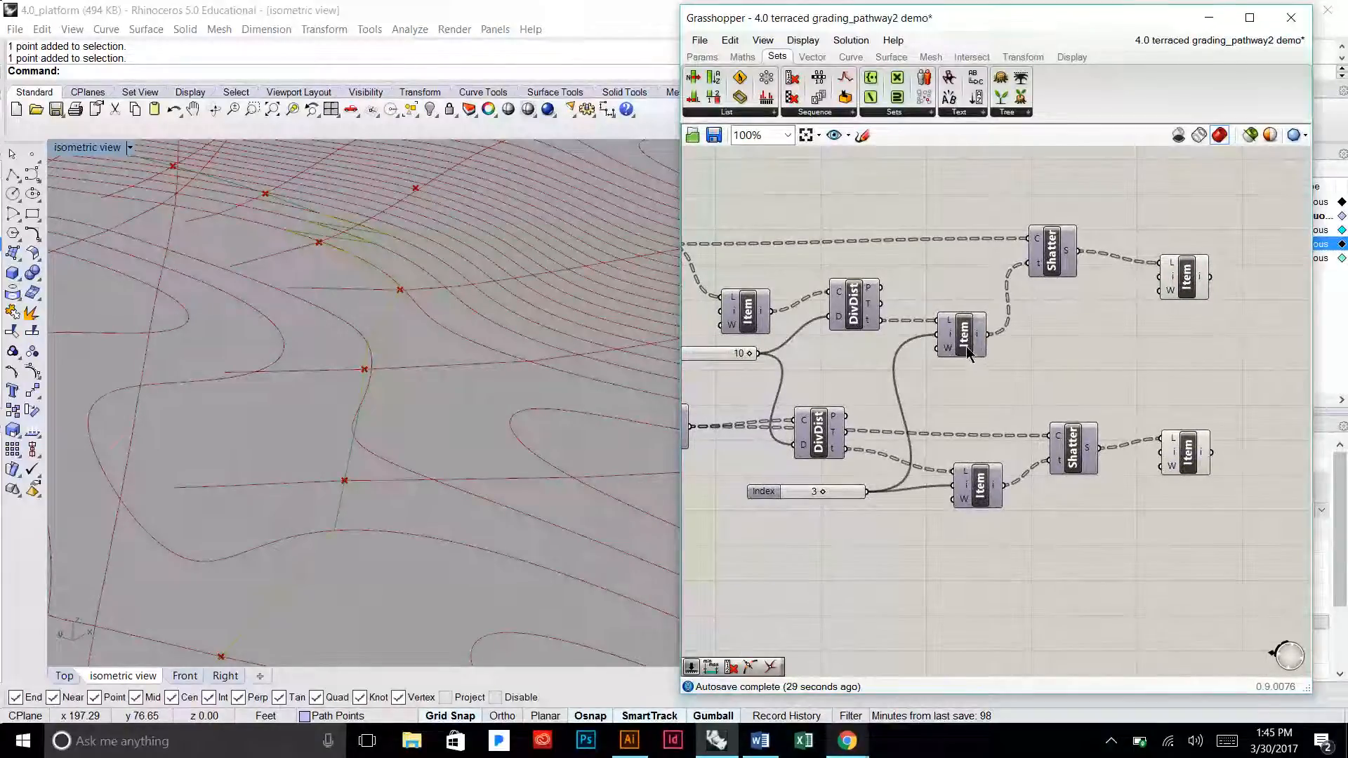
Step: Nudge the upper branch's index List Item up and shift the lower Divide Distance slightly to straighten the wires
drag(967, 351, 964, 335)
click(1002, 379)
mouse_move(807, 433)
mouse_down()
mouse_move(813, 421)
mouse_move(811, 445)
mouse_move(822, 413)
mouse_move(829, 437)
mouse_up()
right_drag(832, 399, 884, 340)
click(1064, 335)
click(1242, 417)
click(1212, 346)
right_drag(1212, 346, 1167, 339)
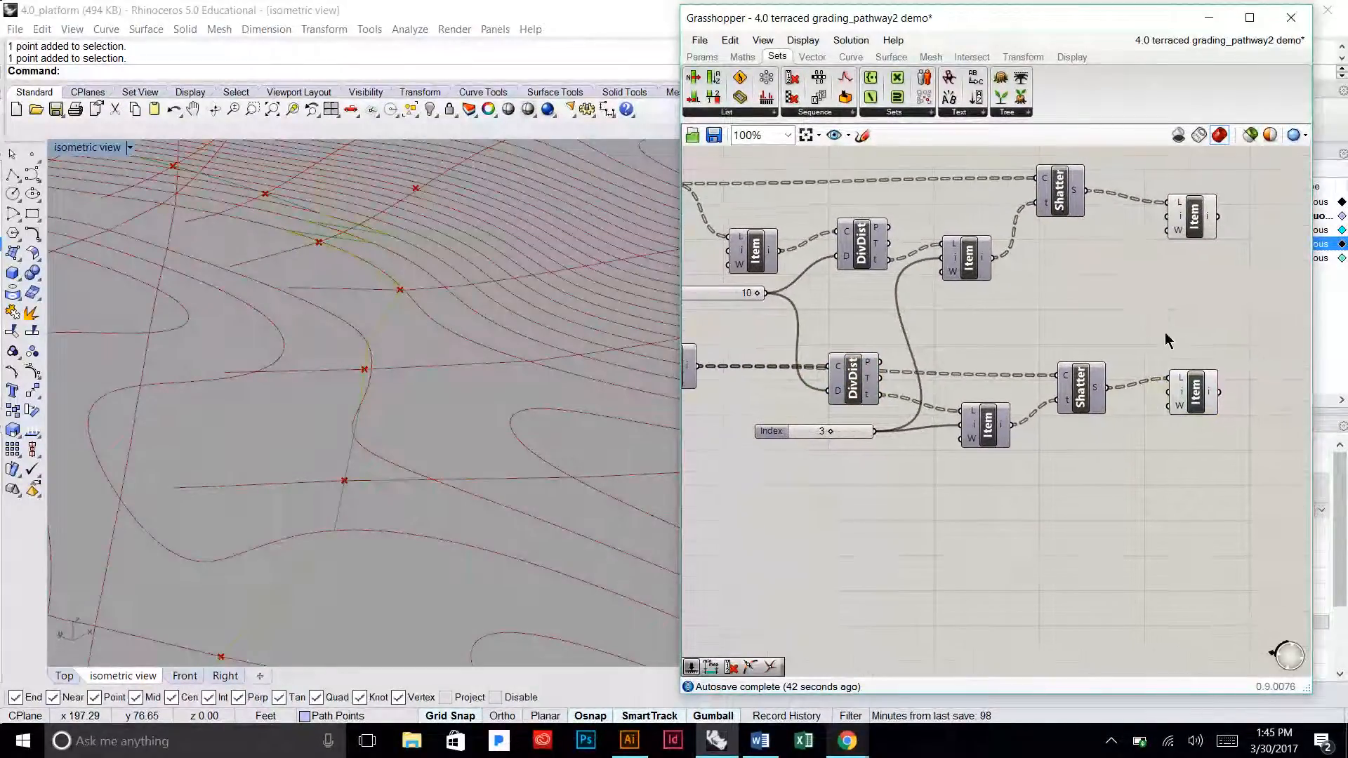
Step: Switch to the finished 4.0 terraced grading_pathway2 definition and examine how its two branches run from Flip Curve to Join Curves
click(1195, 406)
click(1257, 40)
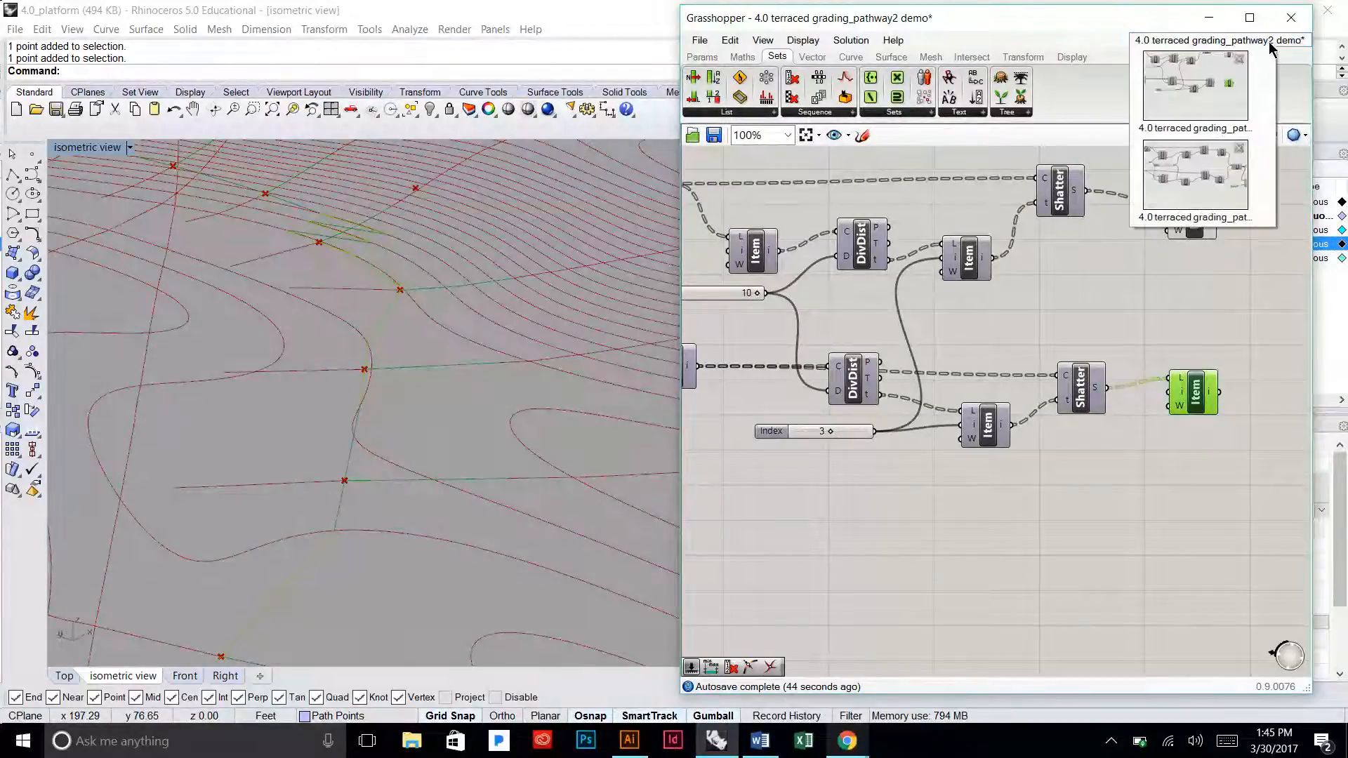
click(1218, 184)
right_drag(1203, 301, 991, 328)
mouse_move(847, 233)
mouse_down()
mouse_move(829, 251)
mouse_move(847, 233)
mouse_move(839, 220)
mouse_up()
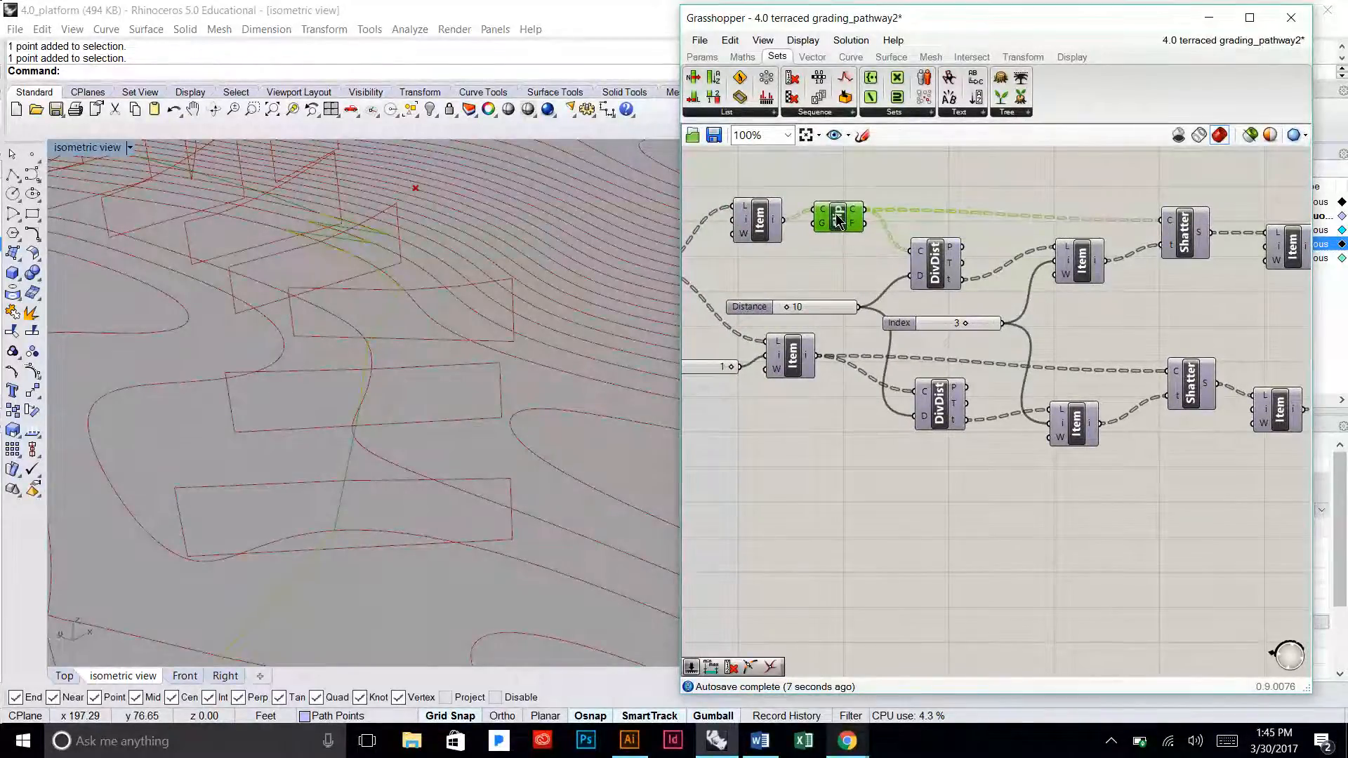
click(846, 260)
right_drag(944, 335, 830, 325)
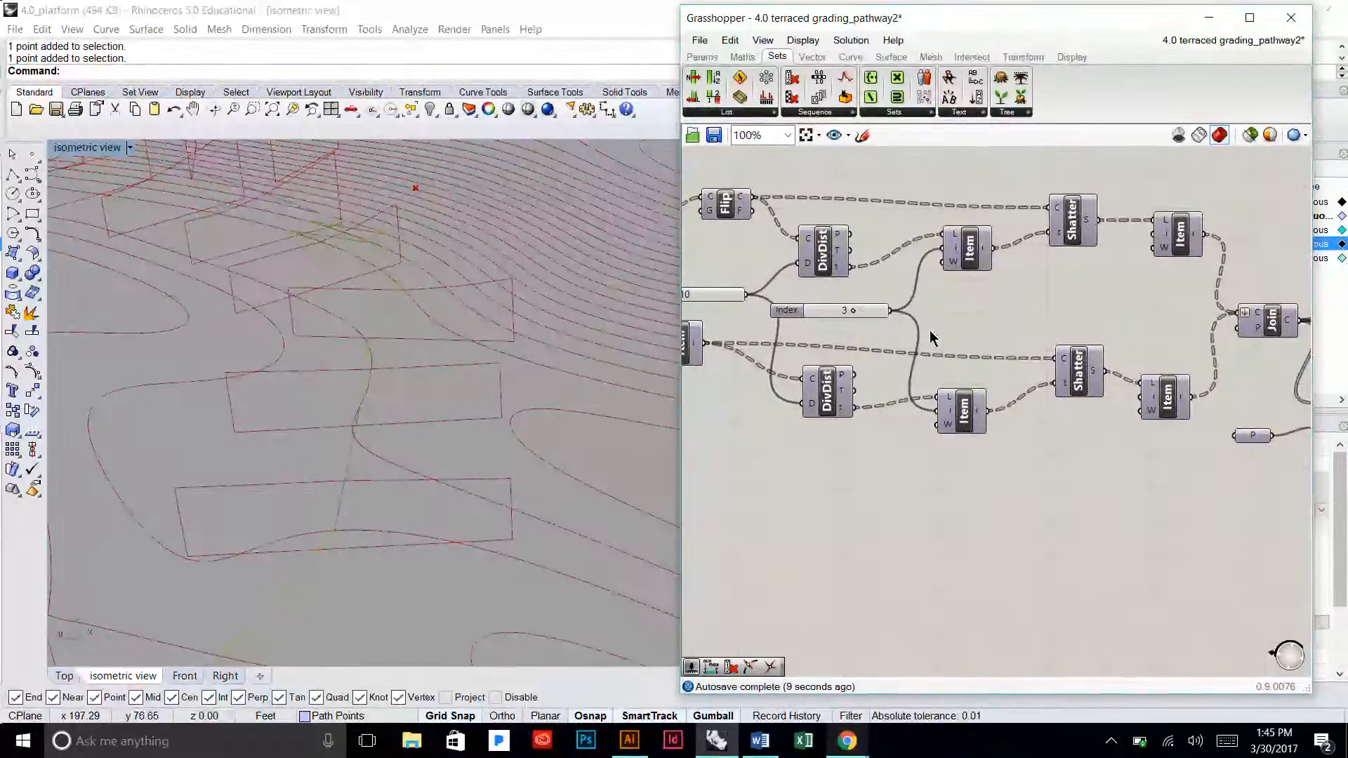
right_drag(1030, 321, 911, 309)
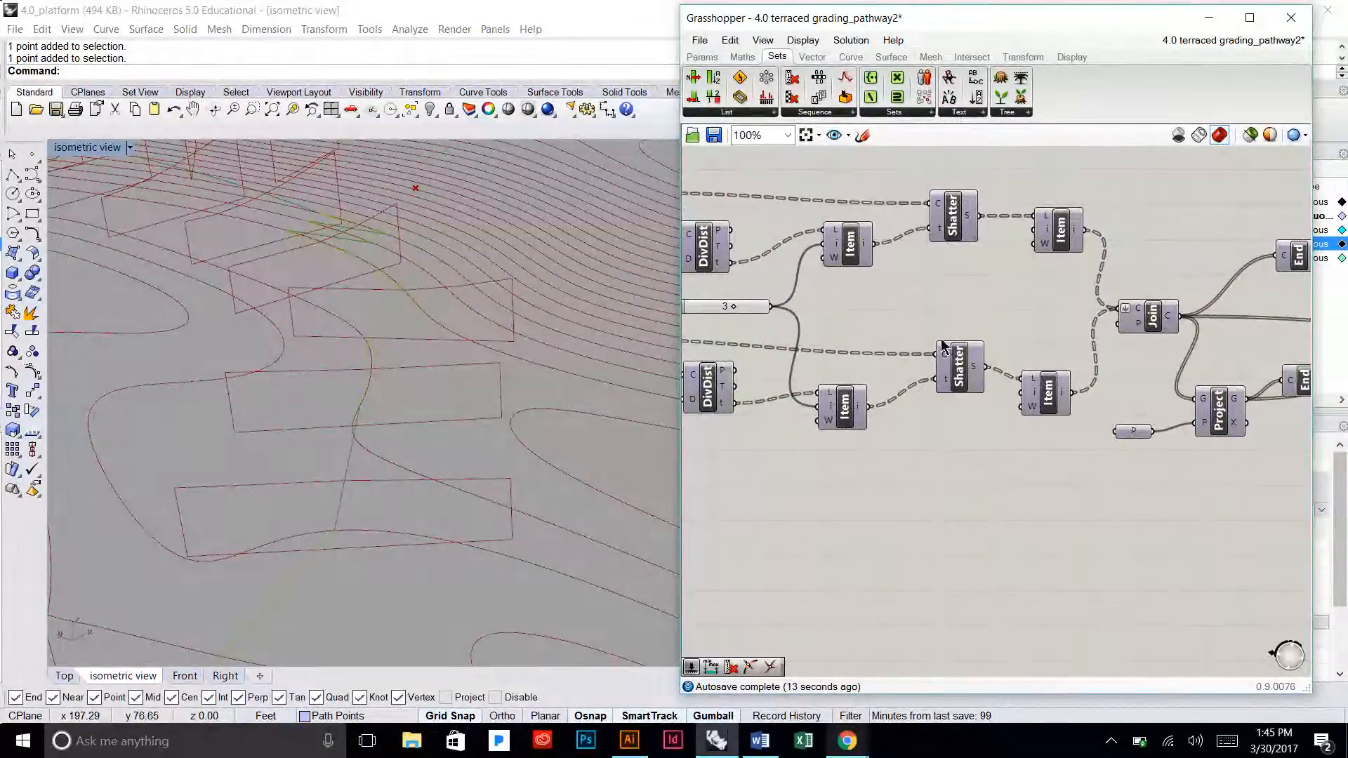
click(958, 367)
click(1016, 340)
right_drag(1042, 335, 998, 329)
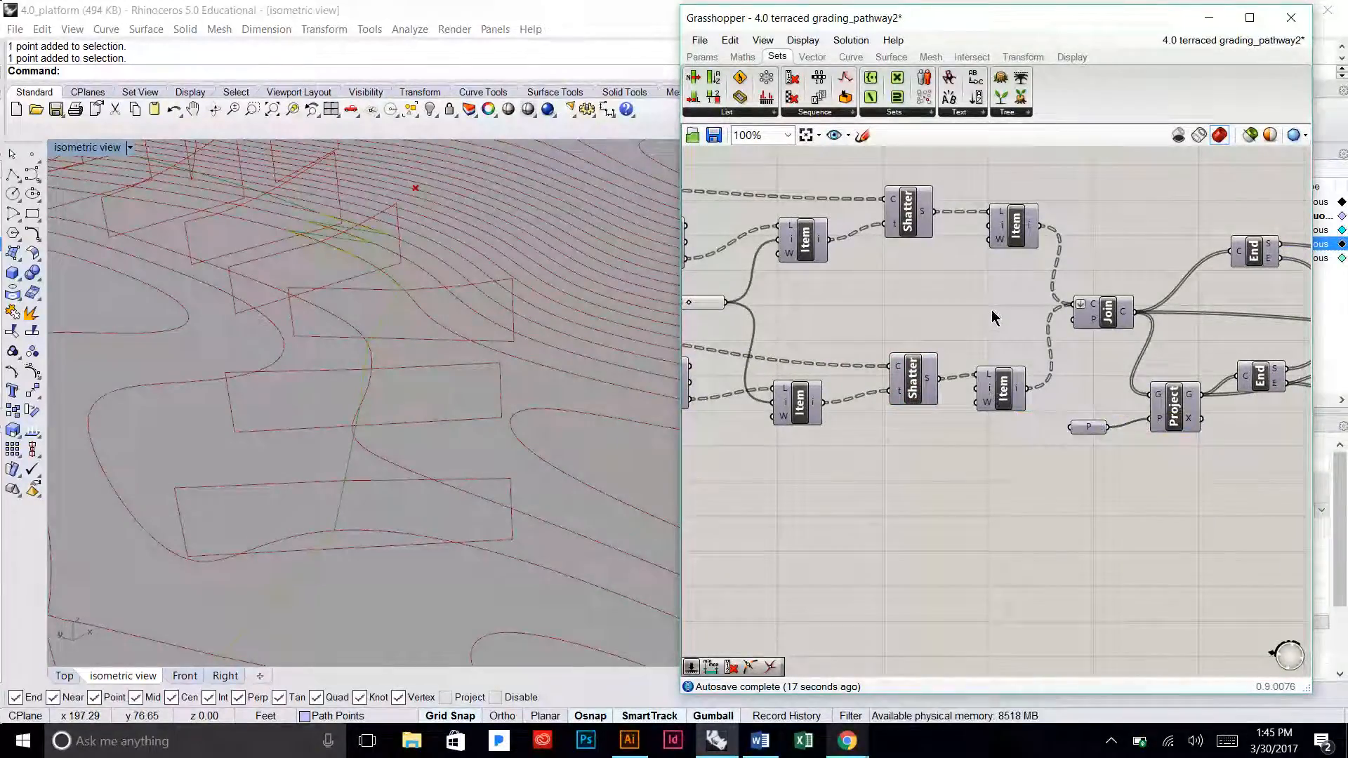
mouse_move(980, 379)
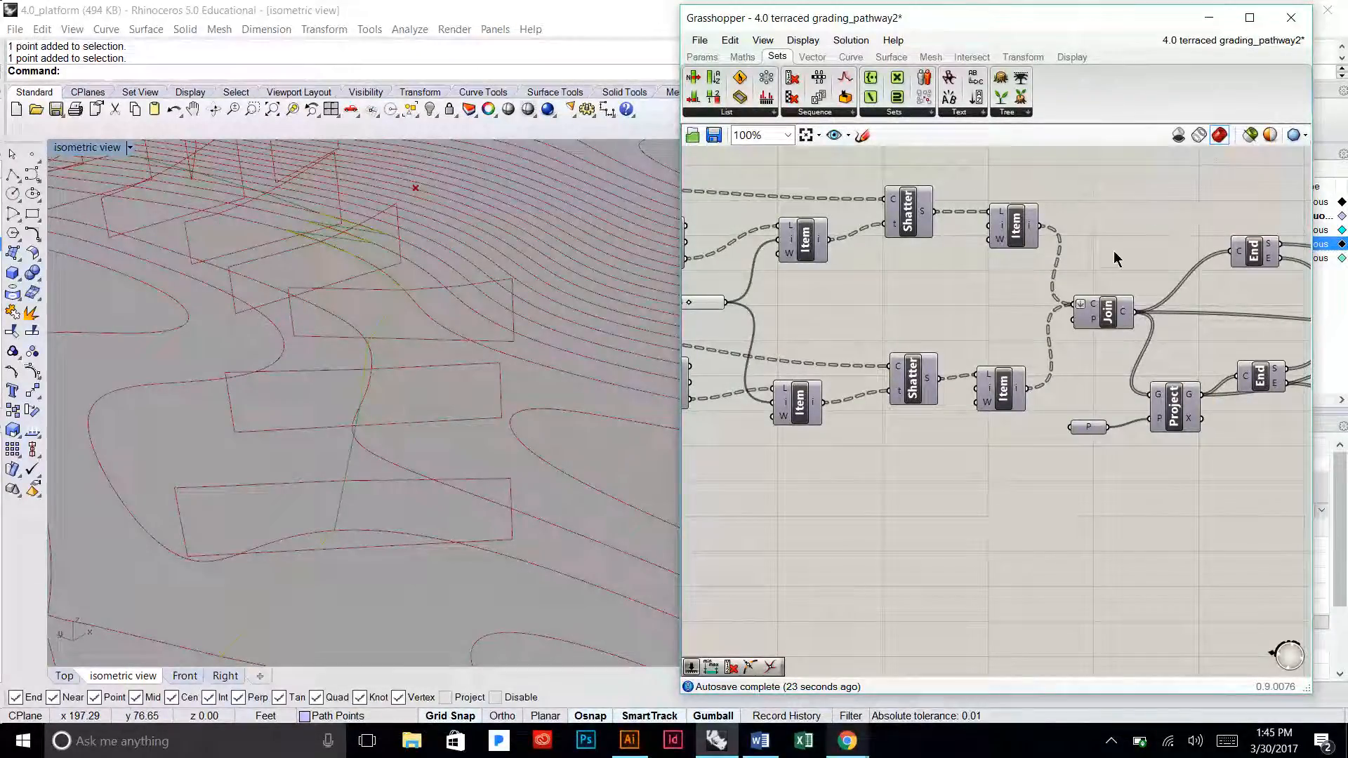
Step: Return to the 4.0 terraced grading_pathway2 demo definition and shift the upper branch's index List Item down slightly
mouse_move(1225, 40)
click(1235, 200)
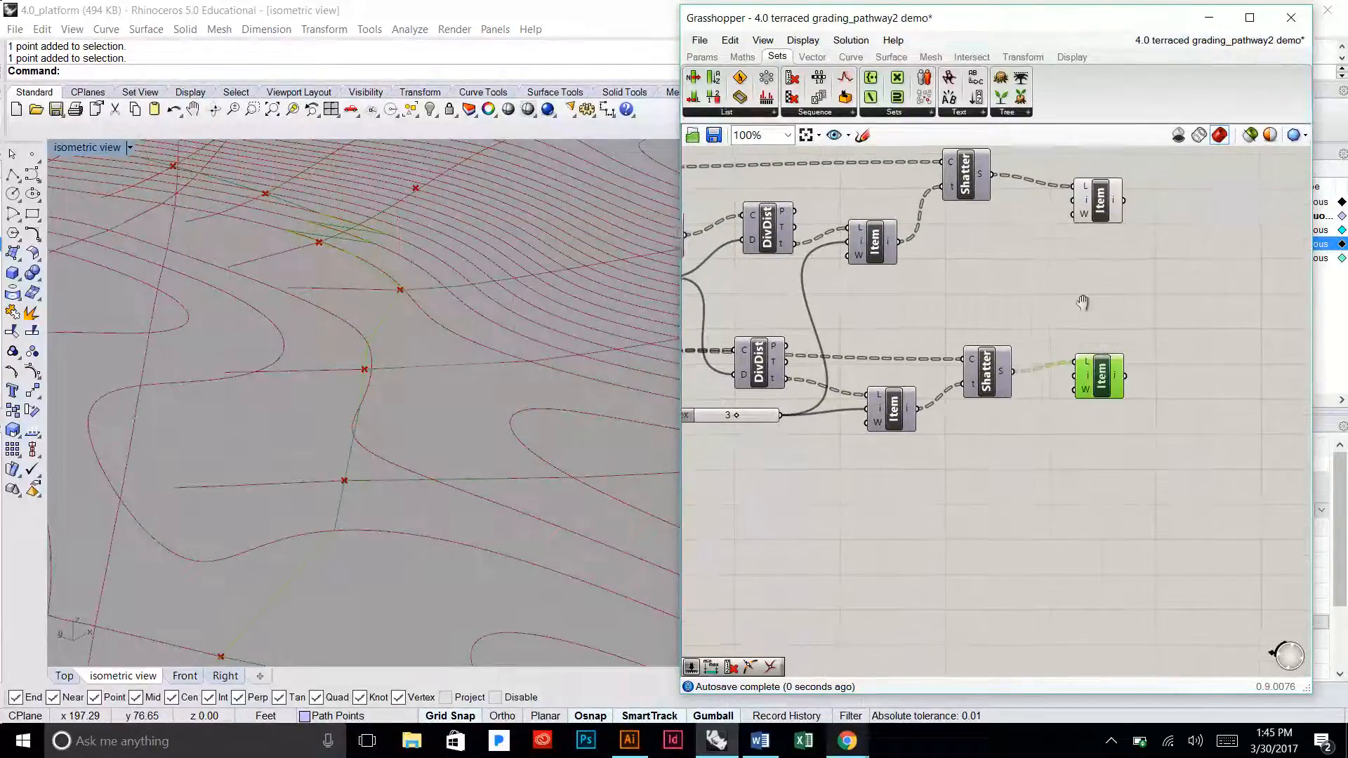
right_drag(950, 340, 1072, 339)
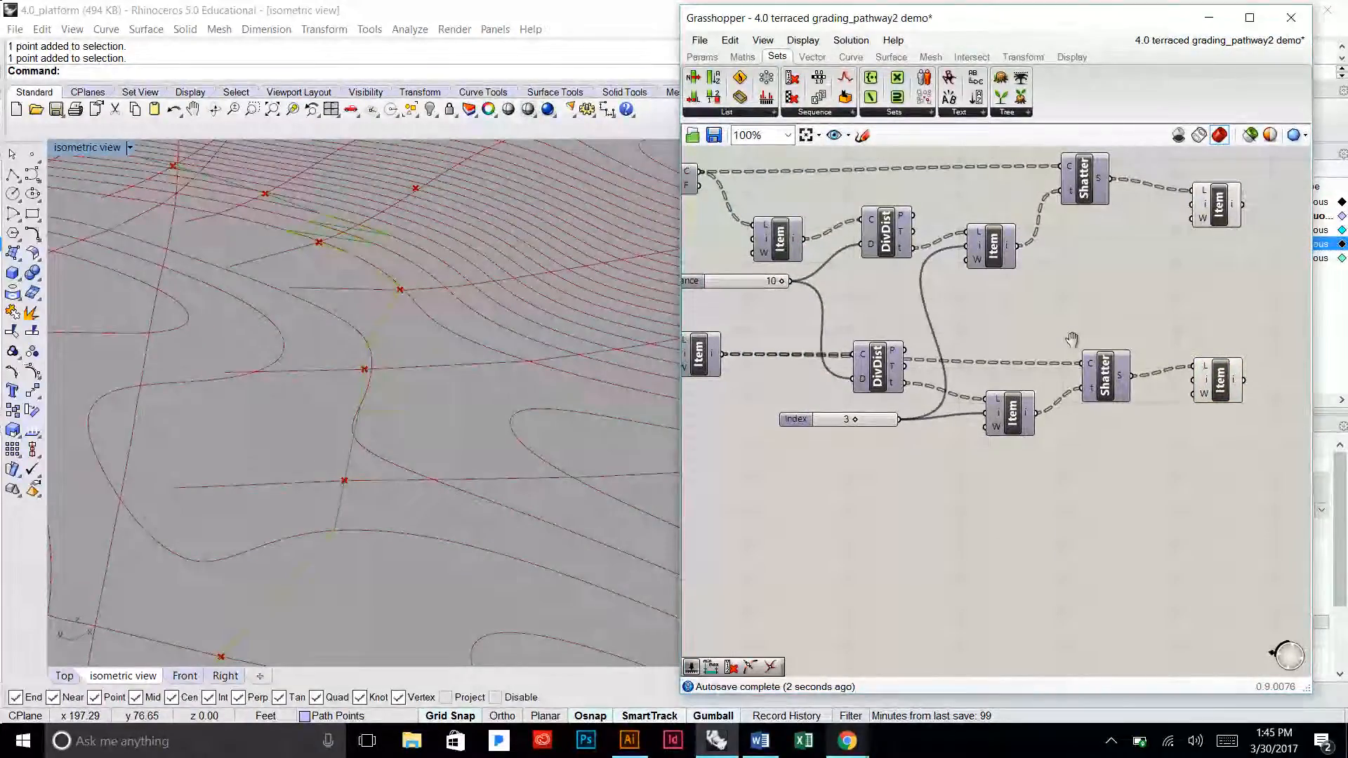
drag(994, 244, 992, 260)
click(1107, 373)
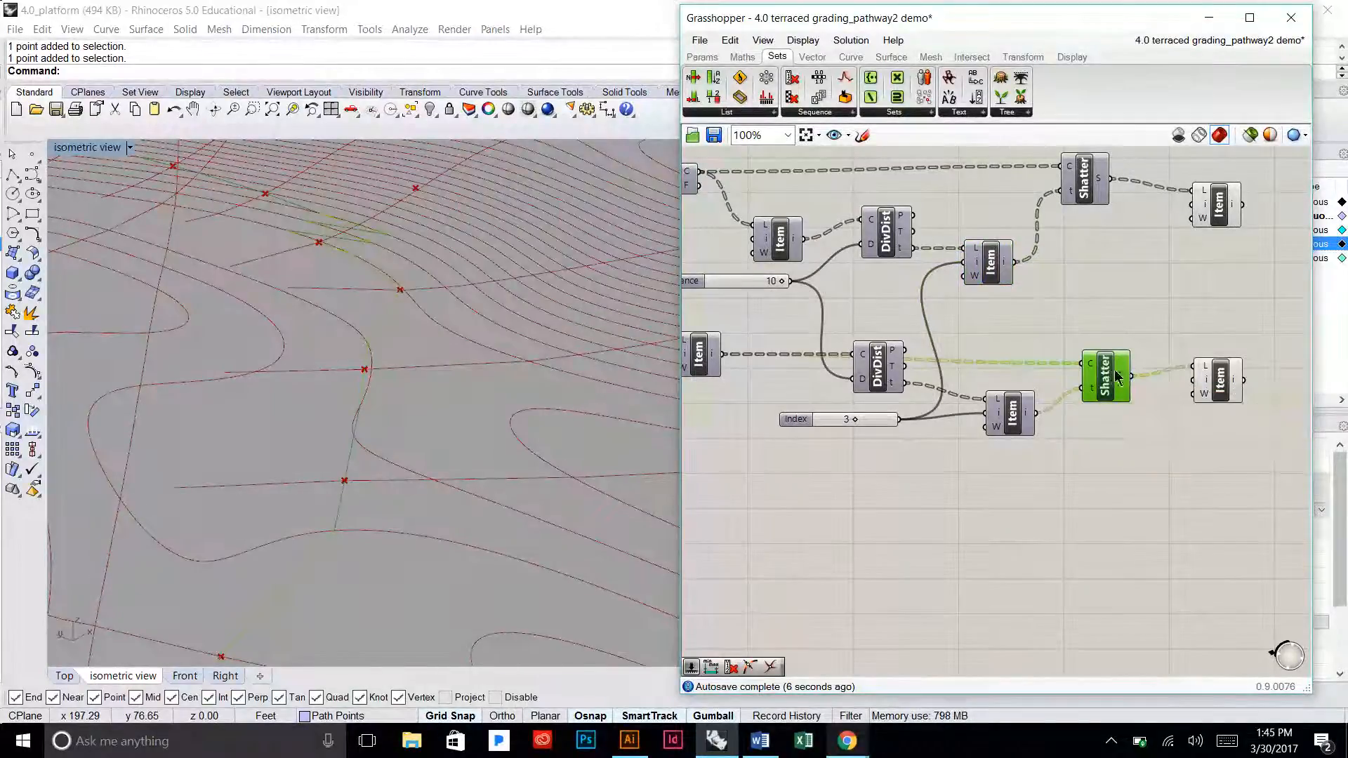
mouse_move(1121, 381)
Step: Move the lower branch's first List Item down and its Divide Distance up, and nudge the upper index List Item
right_drag(788, 346, 912, 333)
drag(819, 347, 823, 381)
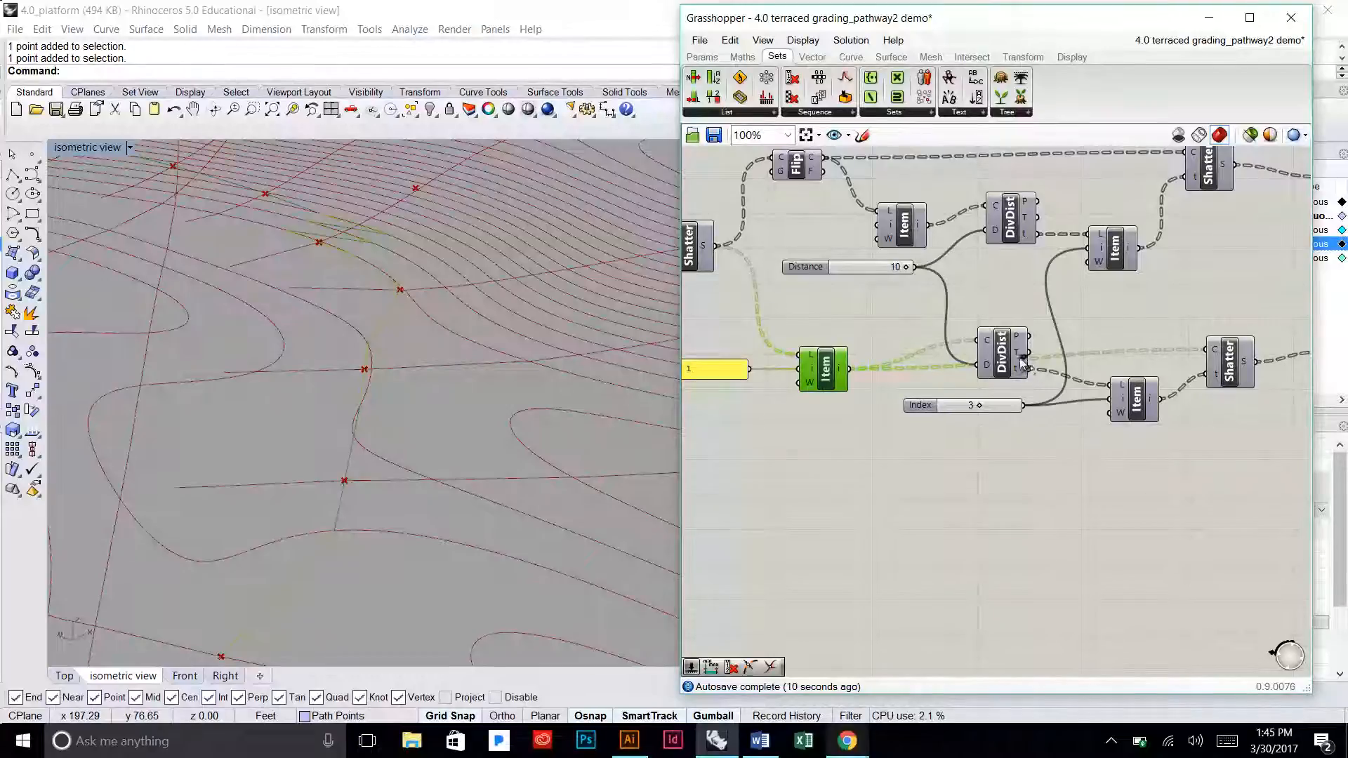
drag(1017, 355, 1013, 323)
click(1096, 320)
right_drag(1134, 311, 1064, 356)
drag(1038, 308, 1047, 298)
click(1105, 343)
Step: Examine in a wider isometric view which segments the final List Items and the upper Shatter produce along the path
right_drag(1125, 343, 911, 340)
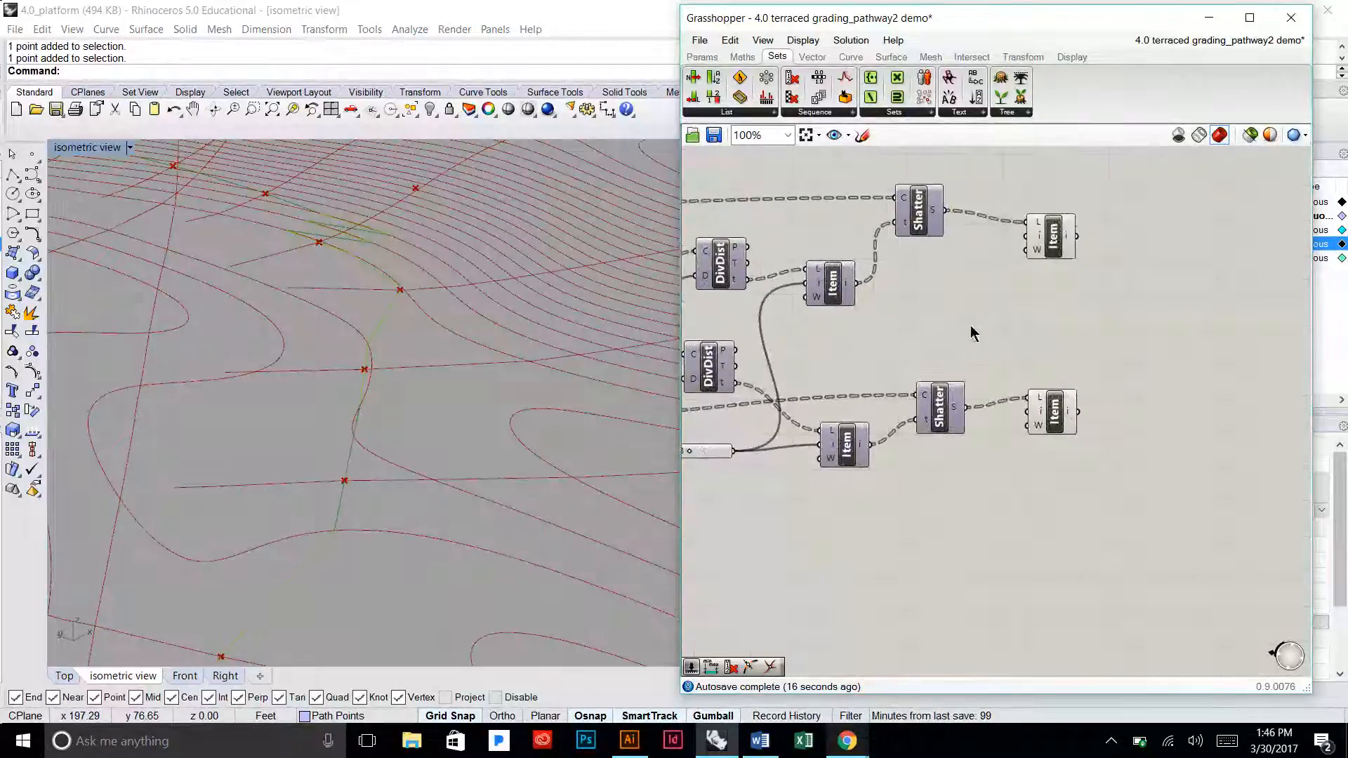
click(1061, 252)
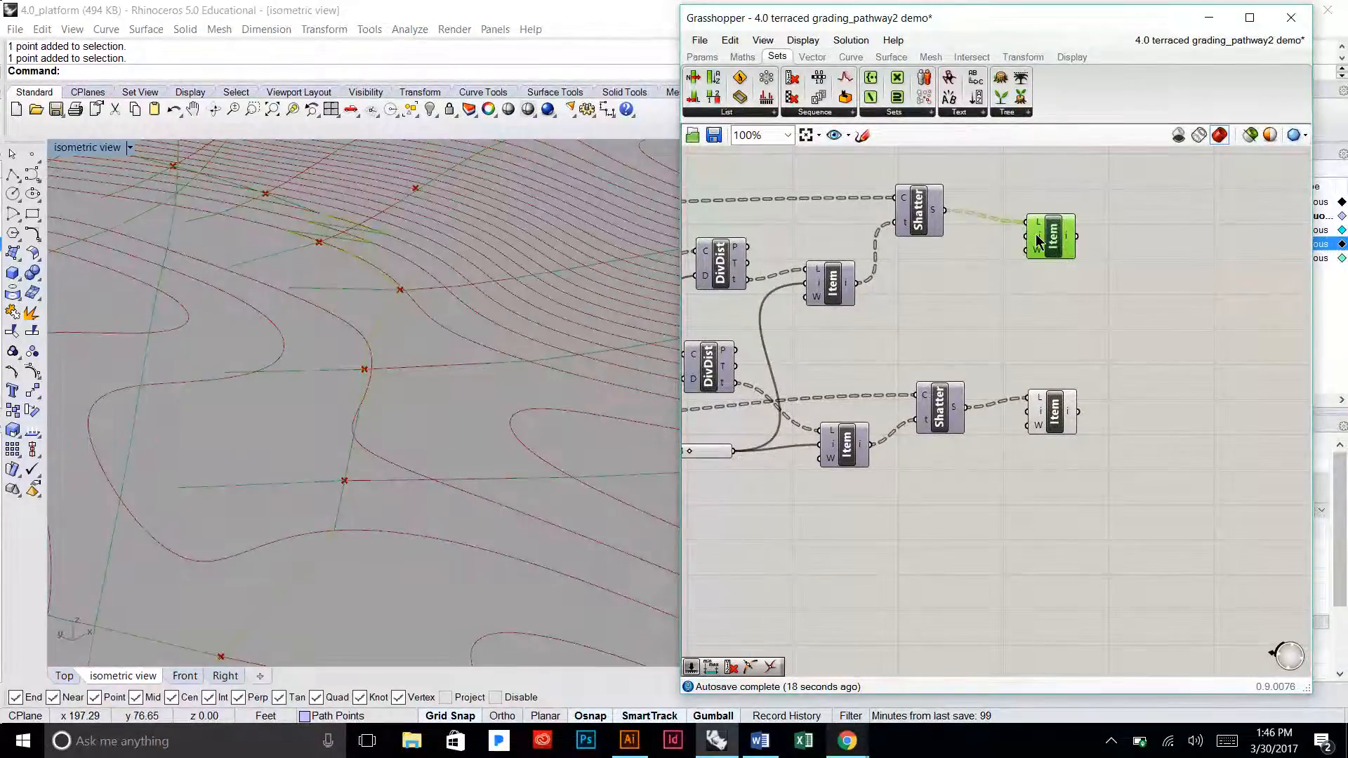
click(1057, 413)
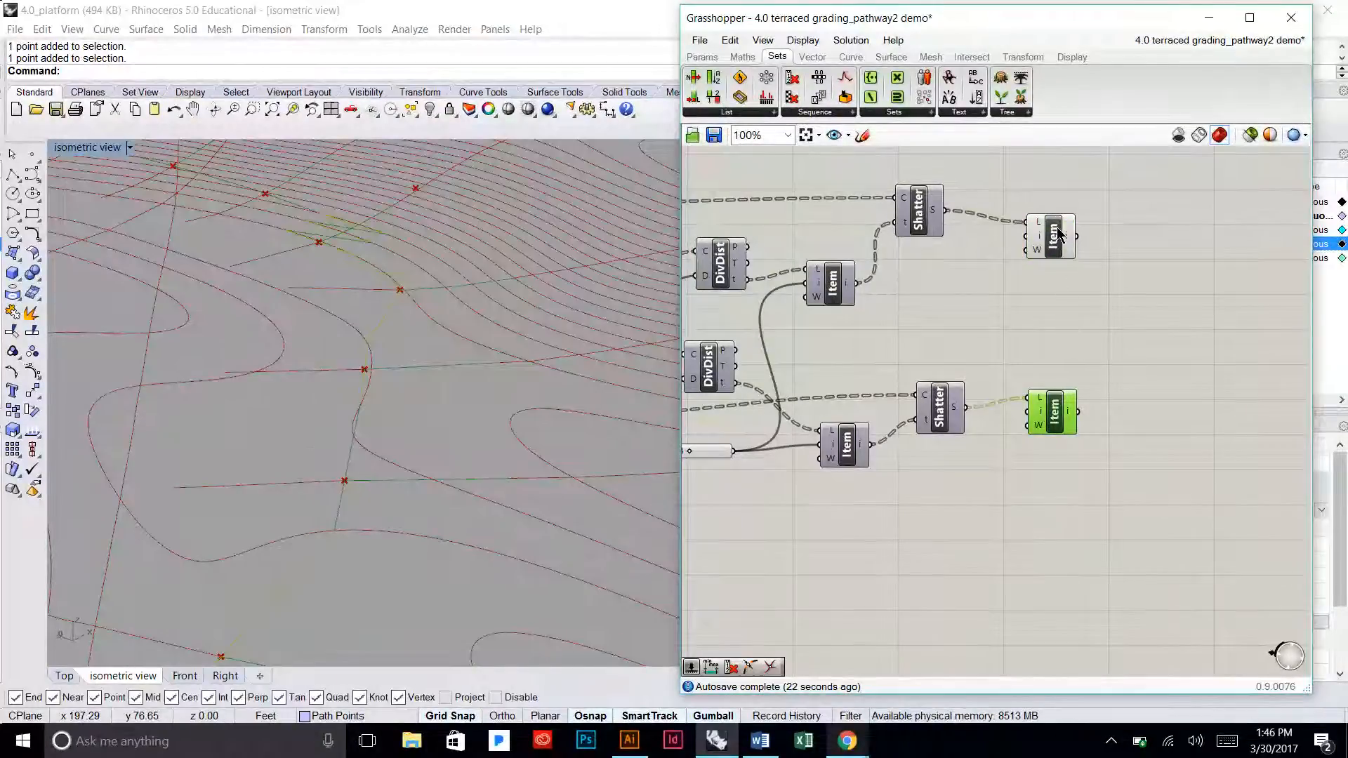
scroll(463, 376, down, 9)
right_drag(457, 385, 477, 453)
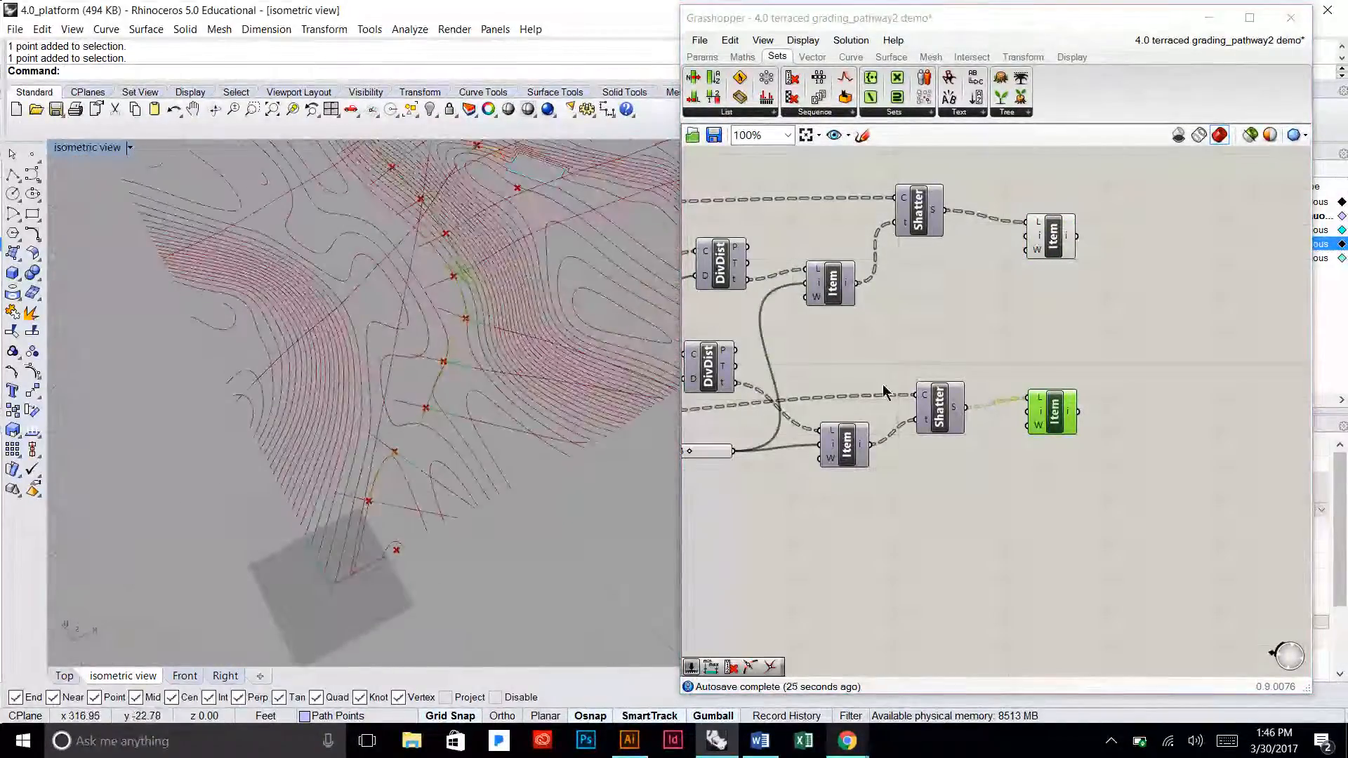
click(924, 212)
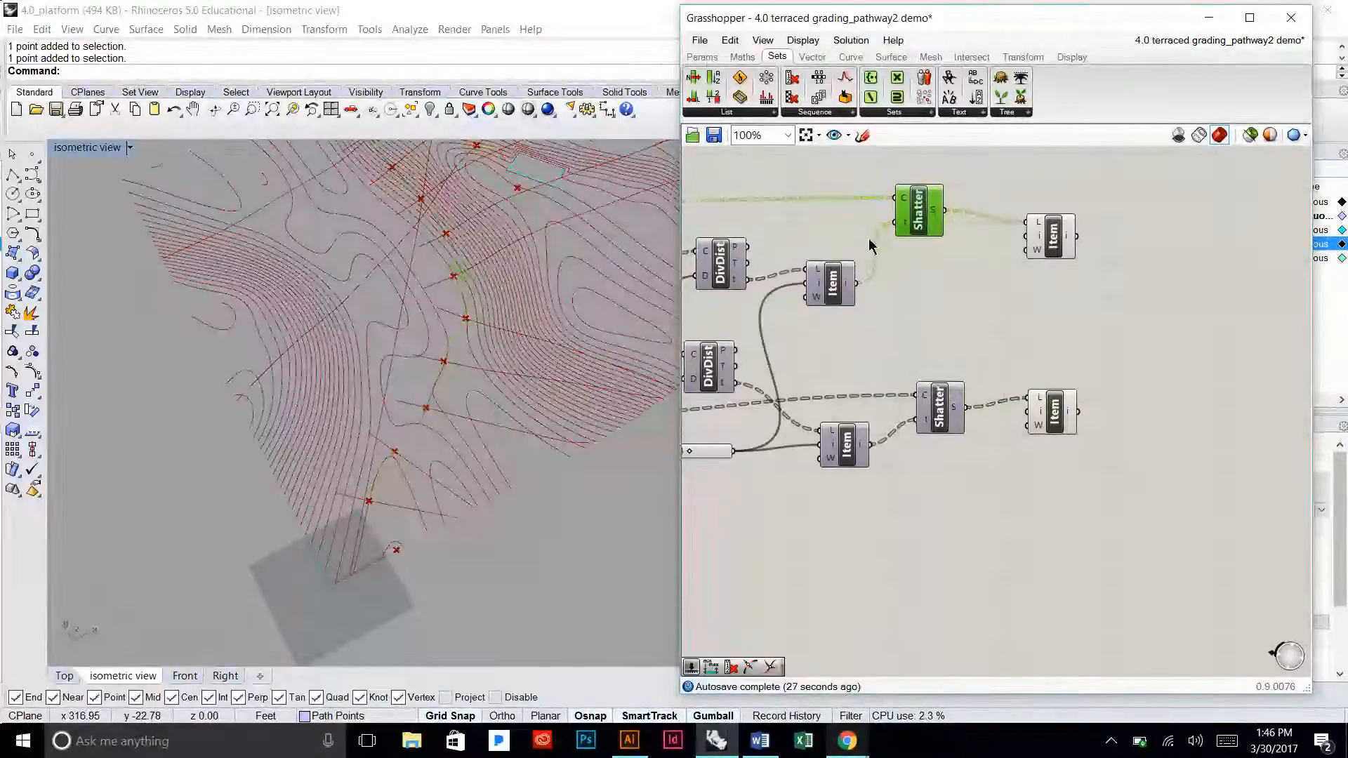
right_drag(937, 211, 1084, 244)
click(1202, 267)
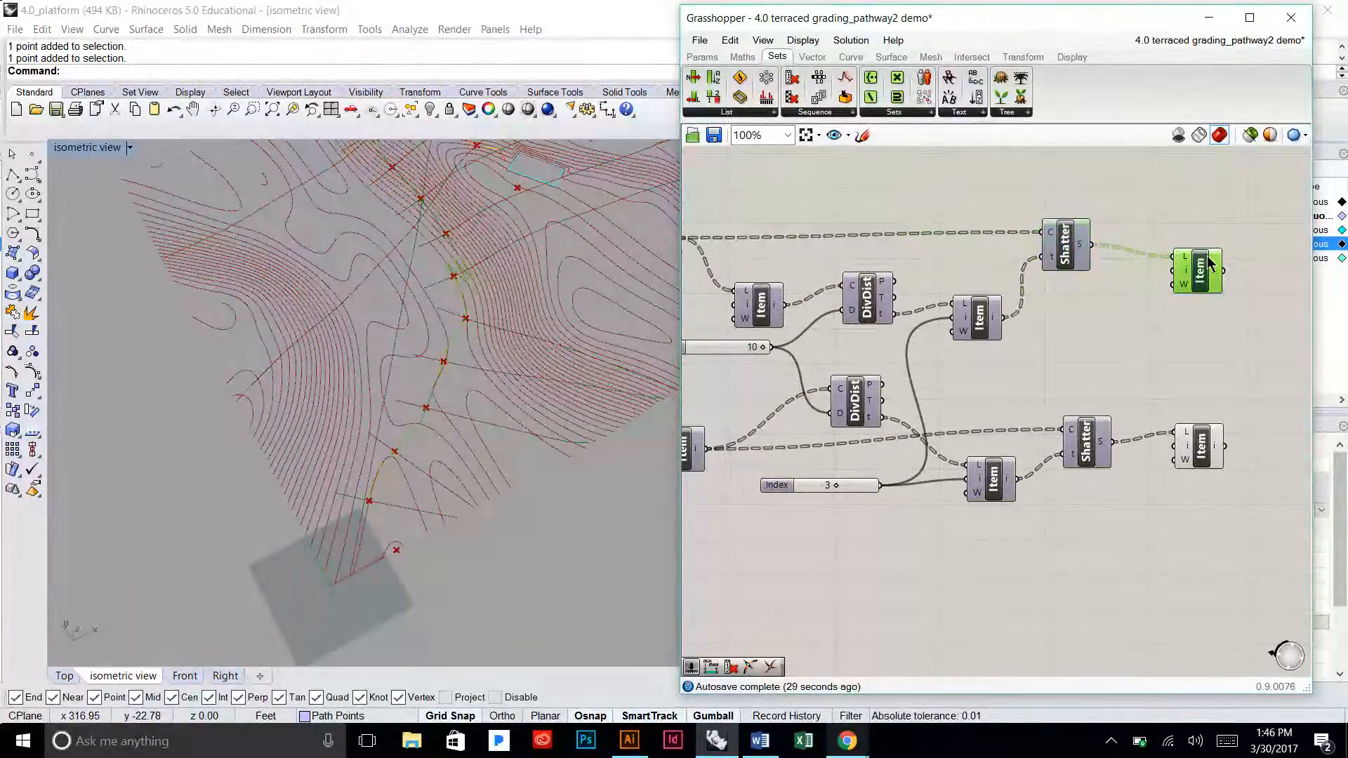
click(1044, 251)
Step: Nudge Flip Curve up and shift the lower Divide Distance slightly sideways
right_drag(927, 263, 1154, 263)
click(883, 263)
mouse_move(883, 259)
mouse_down()
mouse_move(883, 270)
mouse_move(882, 252)
mouse_up()
click(917, 277)
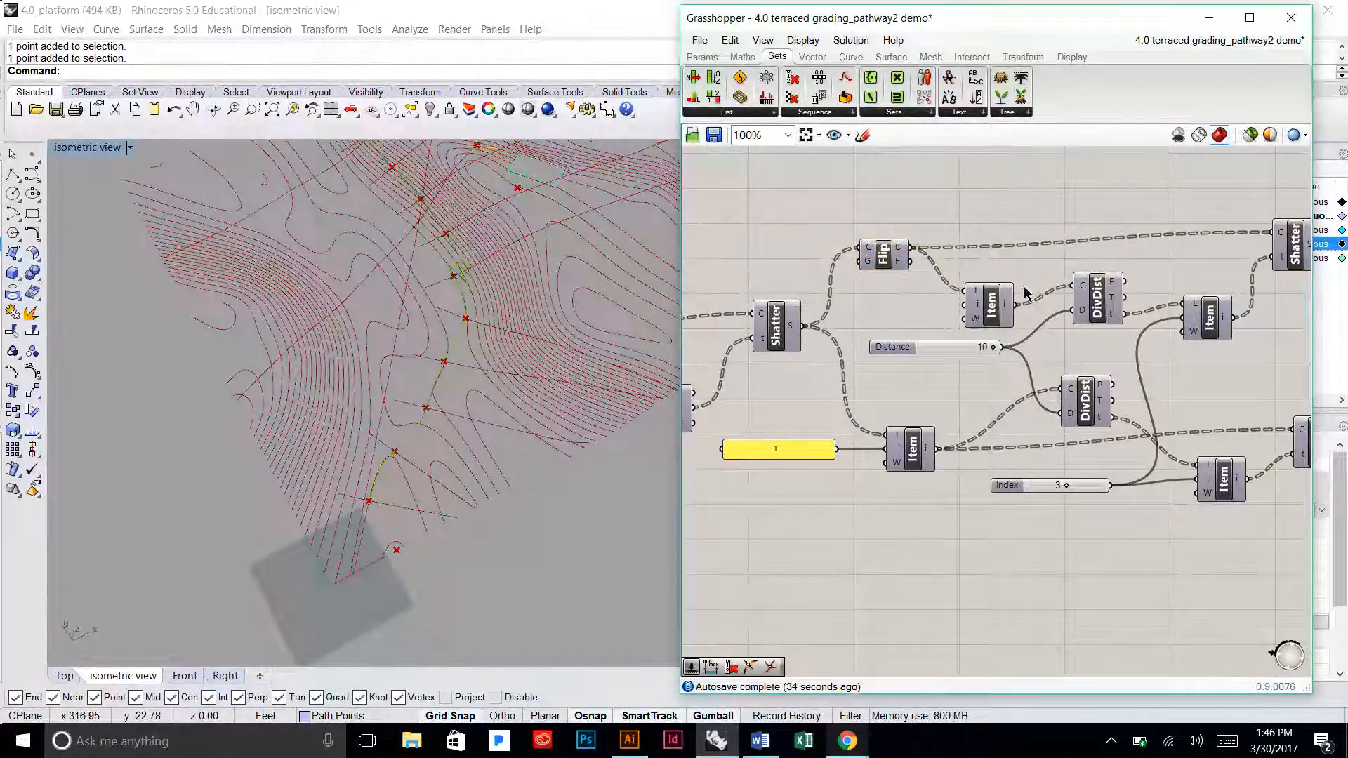
right_drag(994, 302, 933, 298)
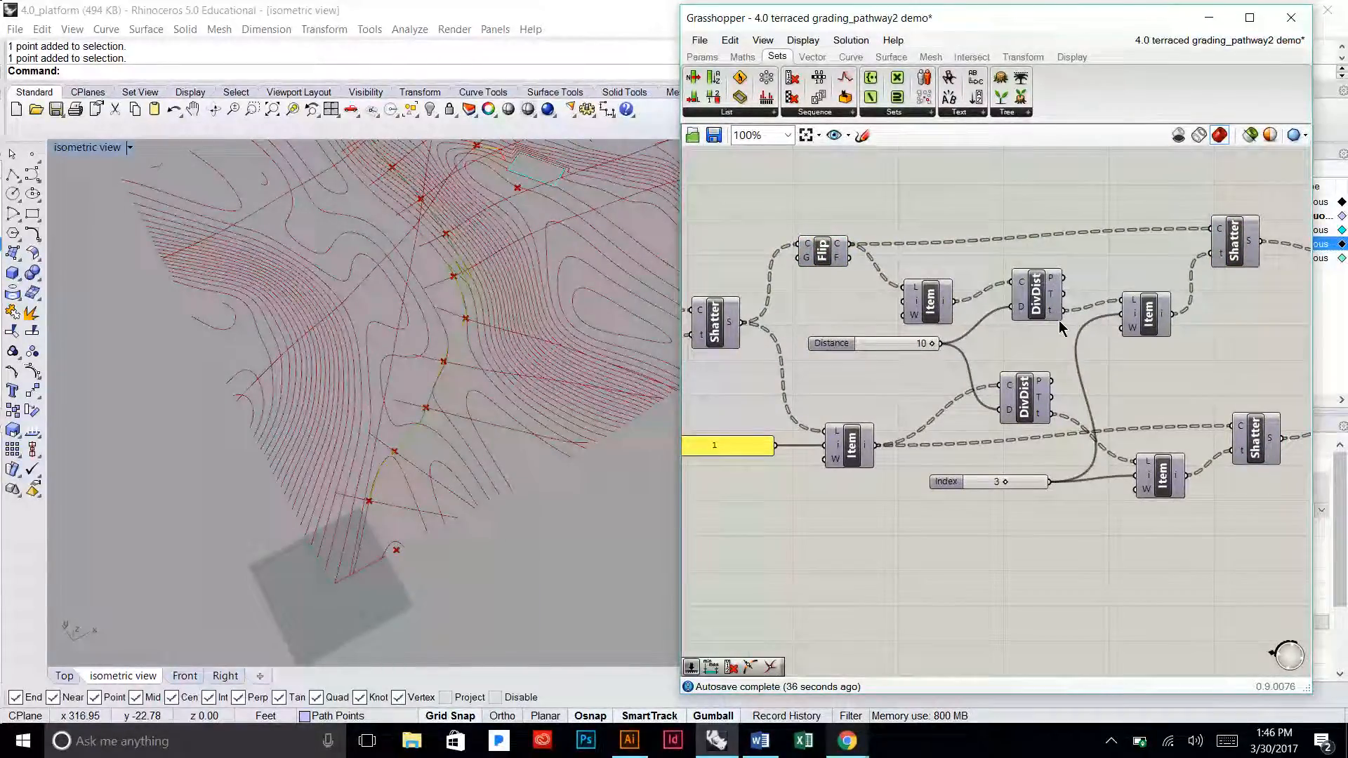
drag(1024, 400, 1022, 408)
click(1034, 351)
click(1068, 369)
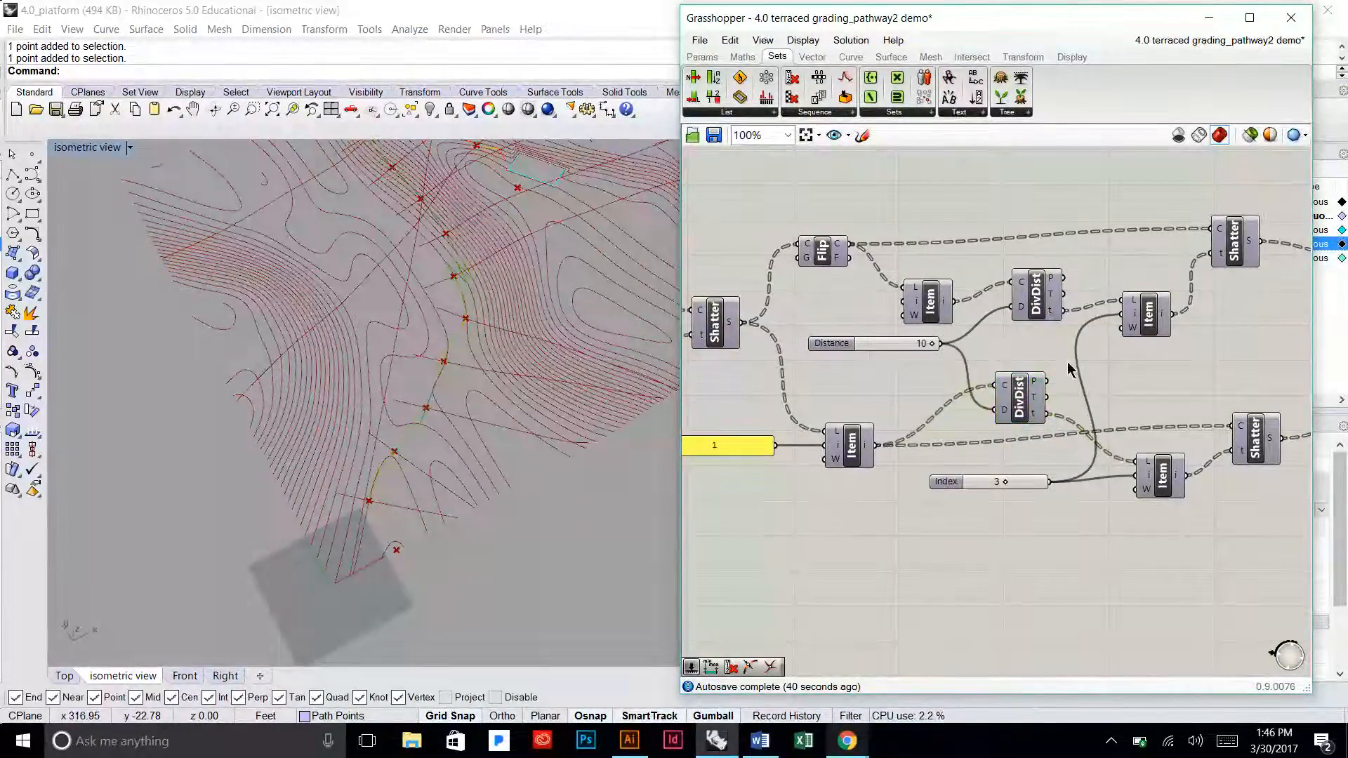
Step: Turn on the preview of the upper branch's final Shatter
click(1242, 262)
right_click(1240, 259)
click(1257, 289)
click(1237, 346)
right_drag(1237, 346, 1079, 347)
click(1072, 267)
Step: Turn off the preview of the List Item fed by the upper Shatter and check the shattered segments
click(1215, 271)
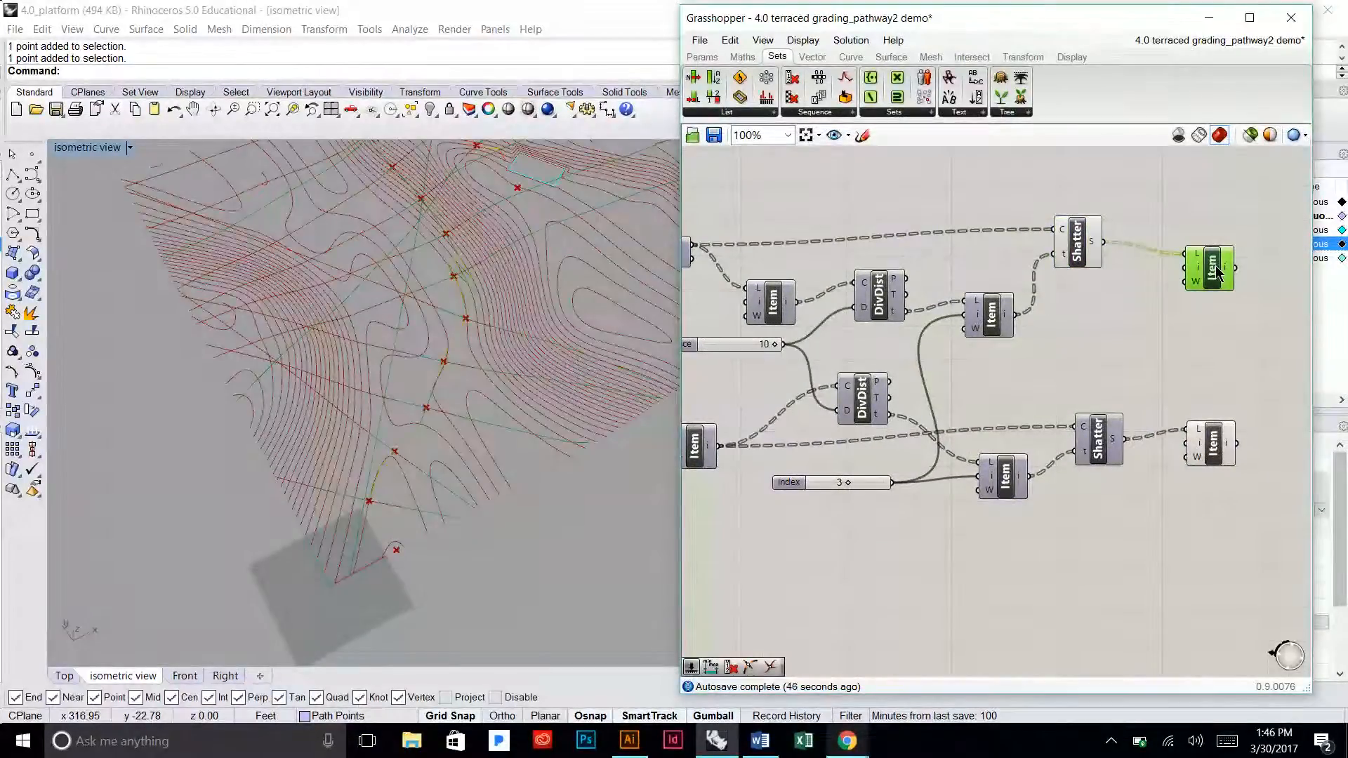
right_click(1215, 271)
click(1188, 295)
click(1175, 309)
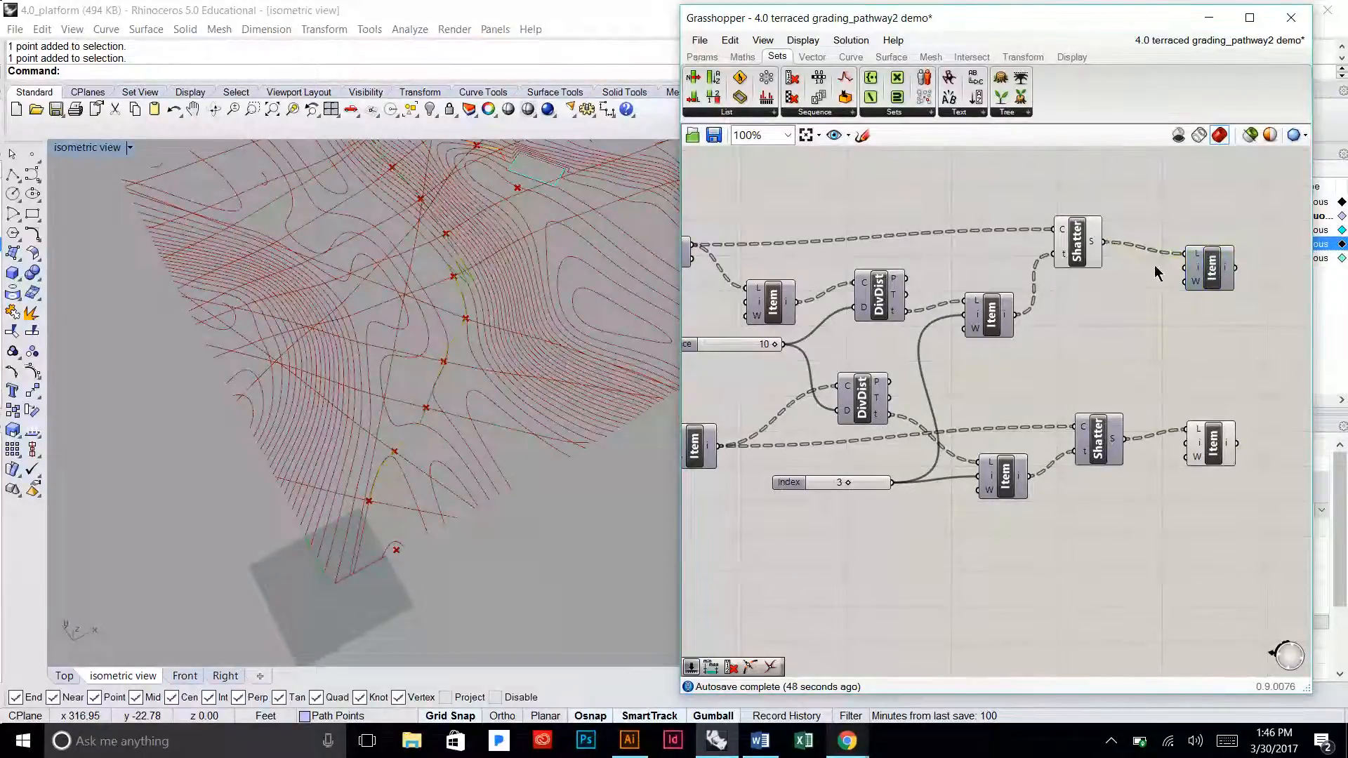
click(1081, 253)
click(1084, 306)
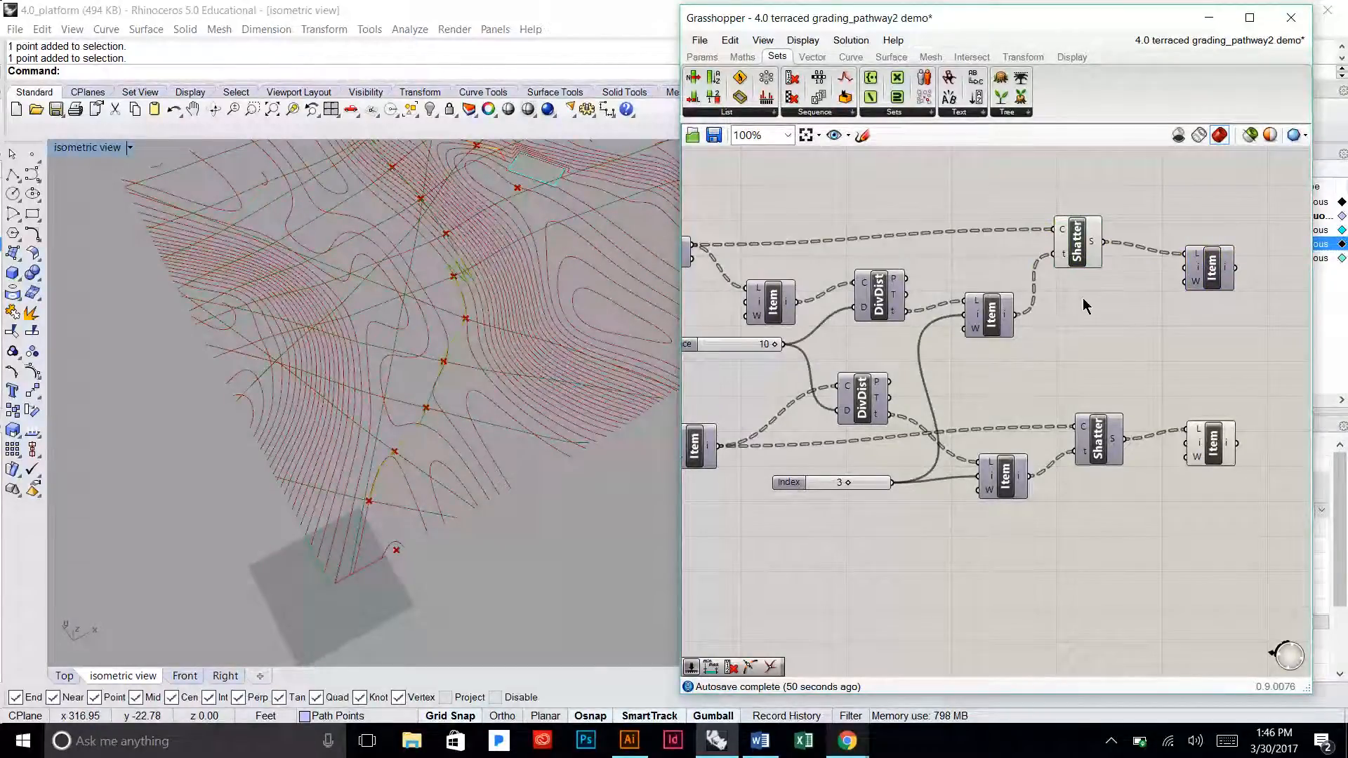
Step: Nudge the List Item between Flip Curve and Divide Distance, and check the flipped curves' data structure
right_drag(981, 323, 1055, 303)
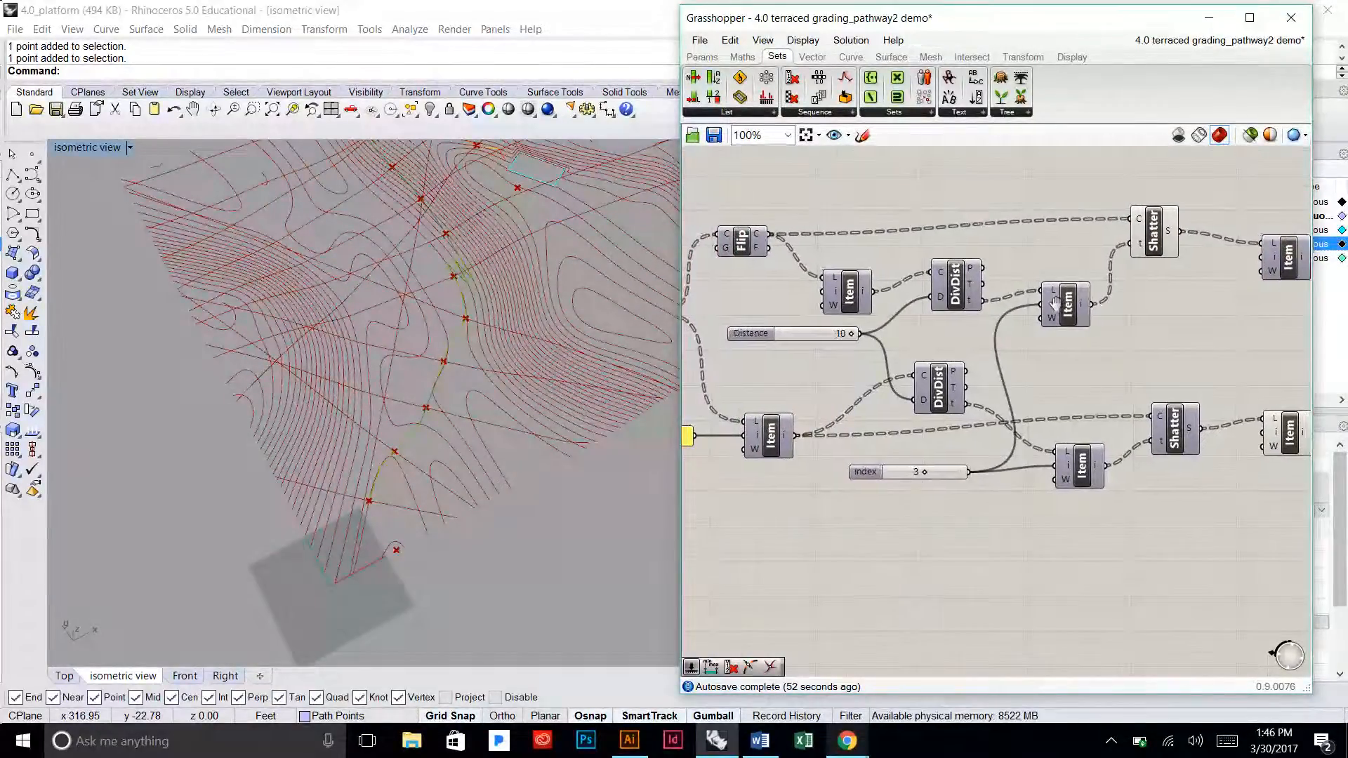
drag(840, 294, 842, 285)
right_drag(843, 286, 902, 284)
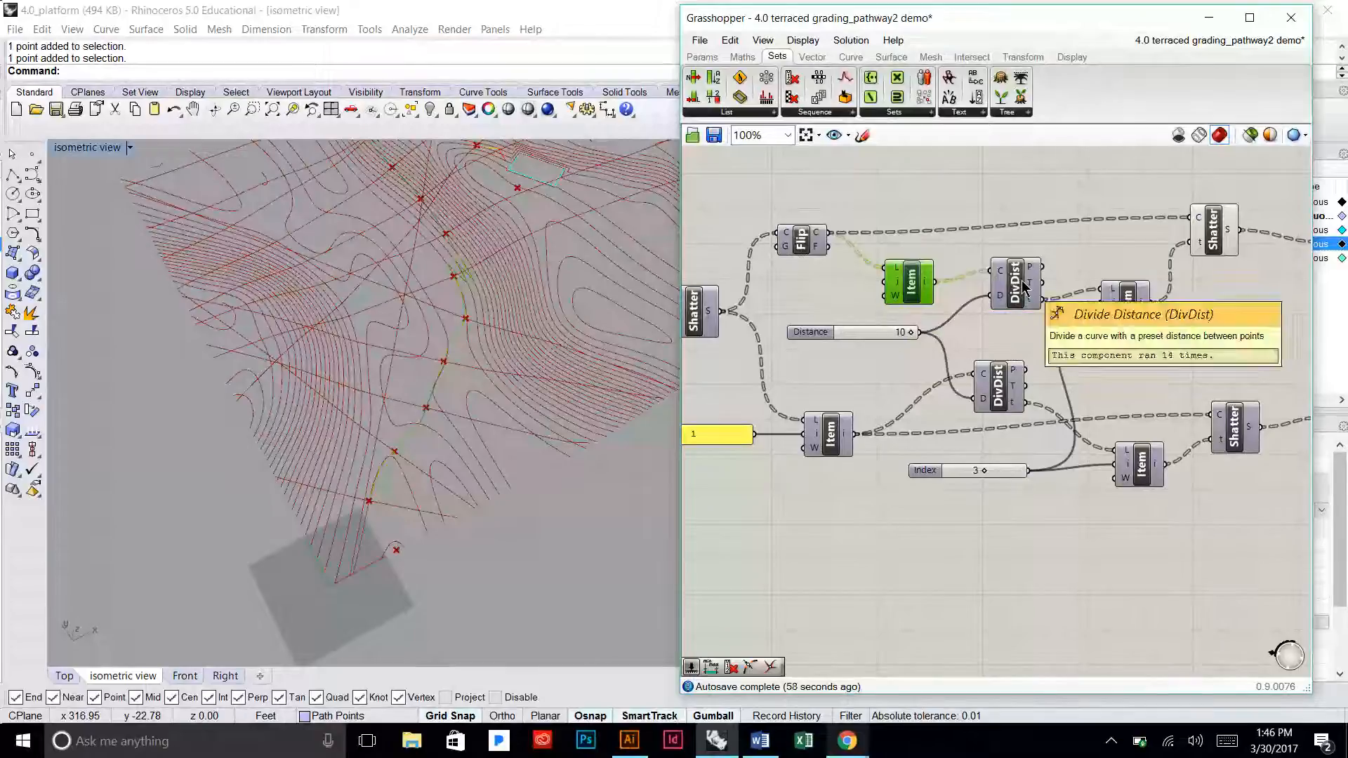
right_drag(905, 282, 995, 271)
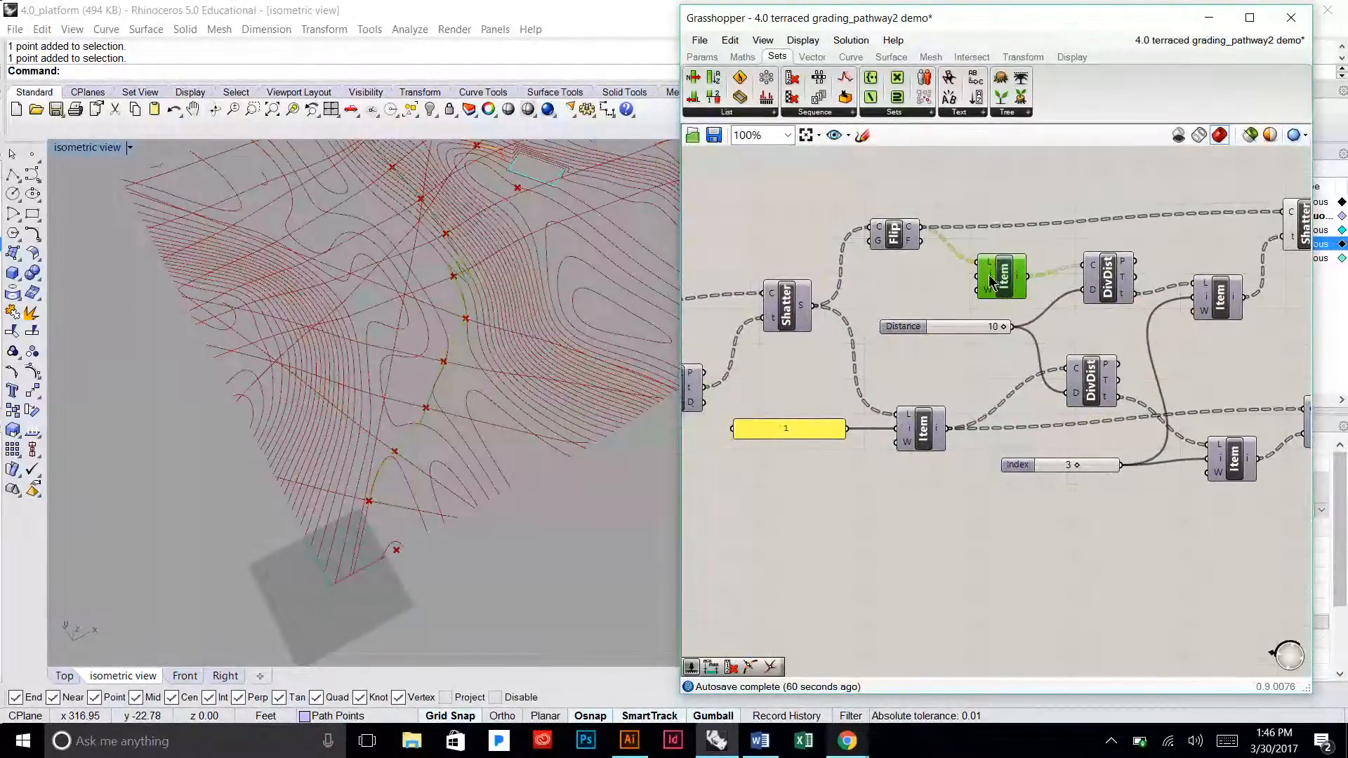
drag(990, 281, 982, 274)
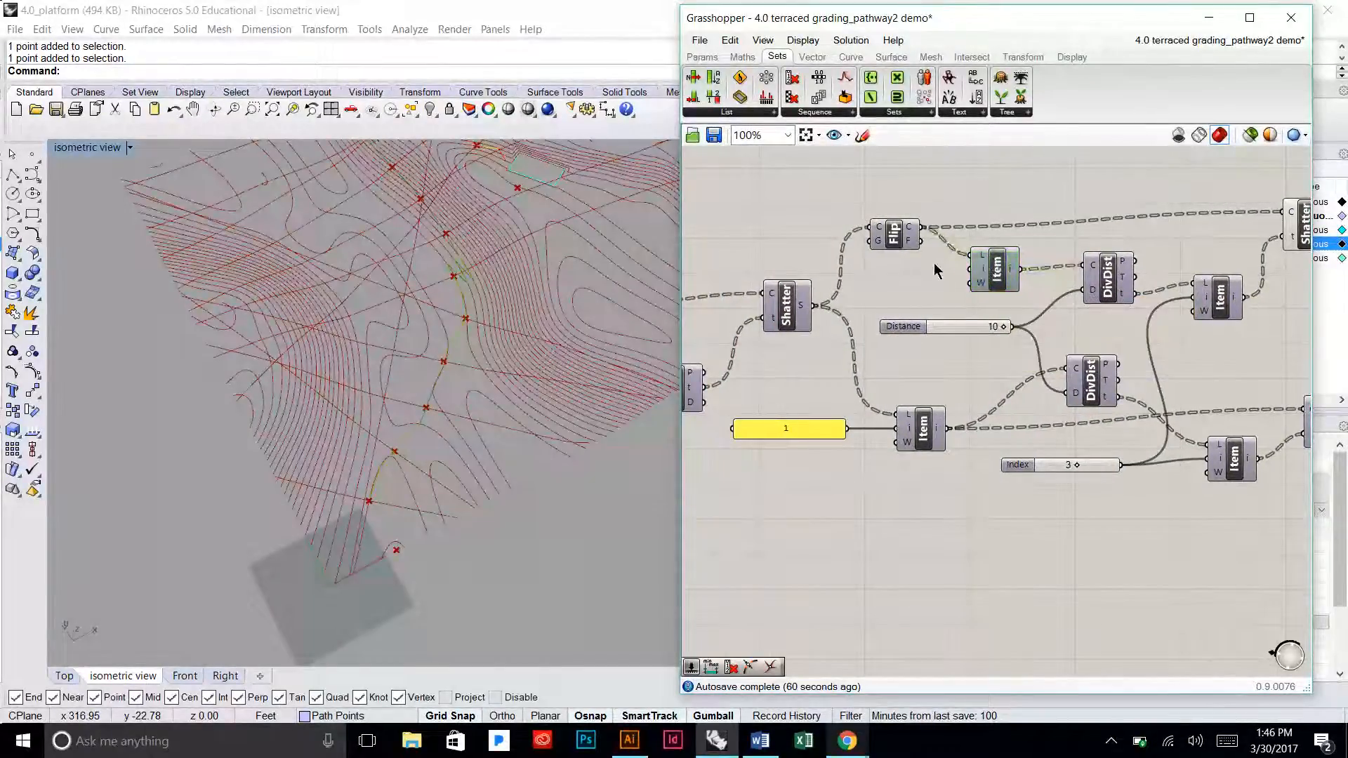
mouse_move(909, 230)
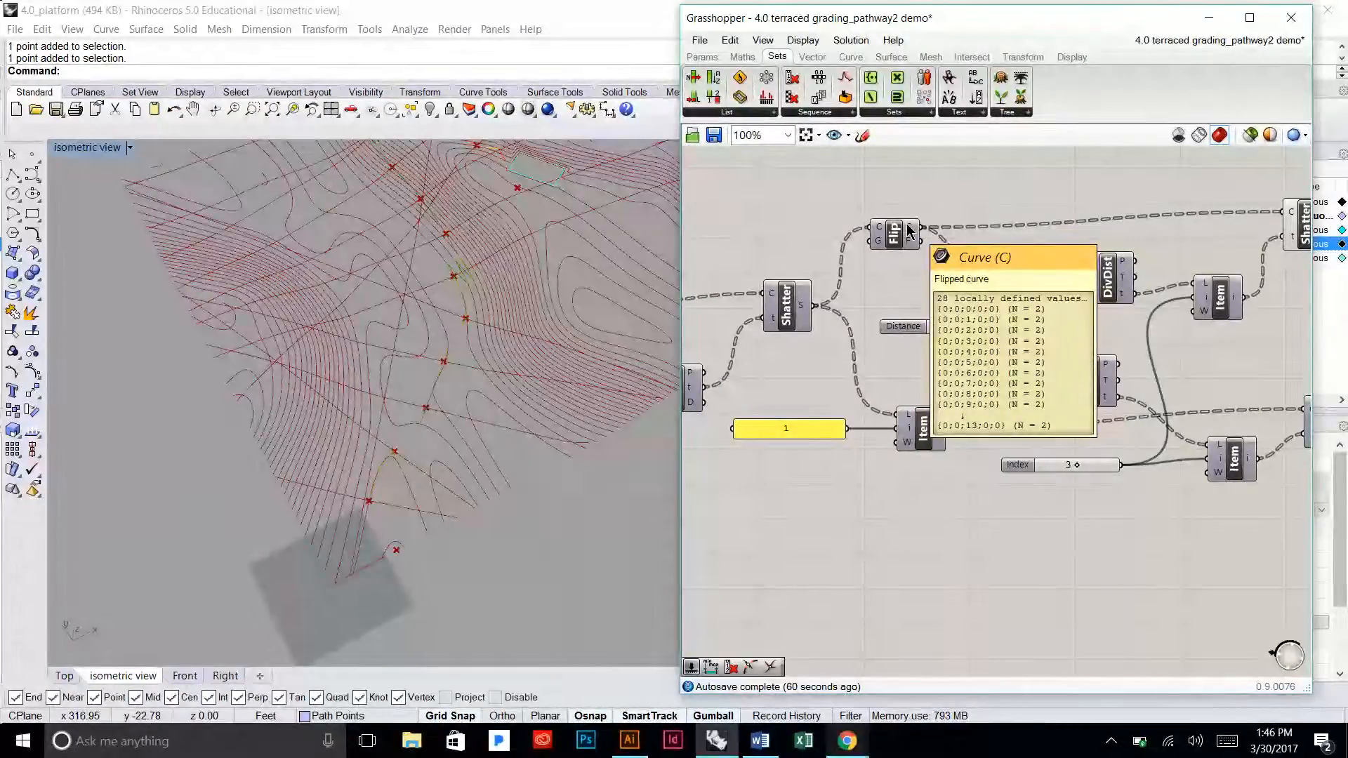
mouse_move(806, 311)
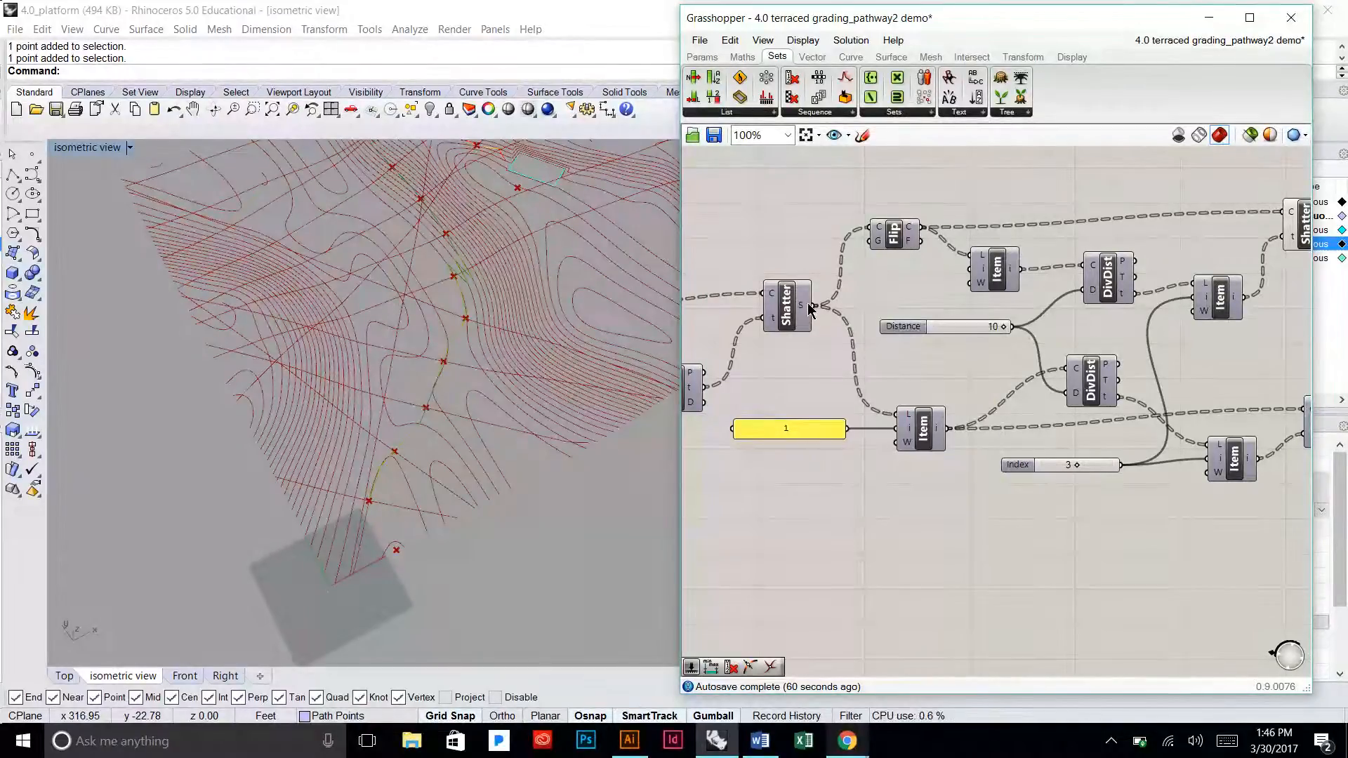
Step: Move Flip Curve above the upper List Item and feed the first Shatter's S output directly into that List Item's L input
drag(892, 239, 896, 210)
click(882, 214)
click(927, 228)
drag(1003, 266, 935, 266)
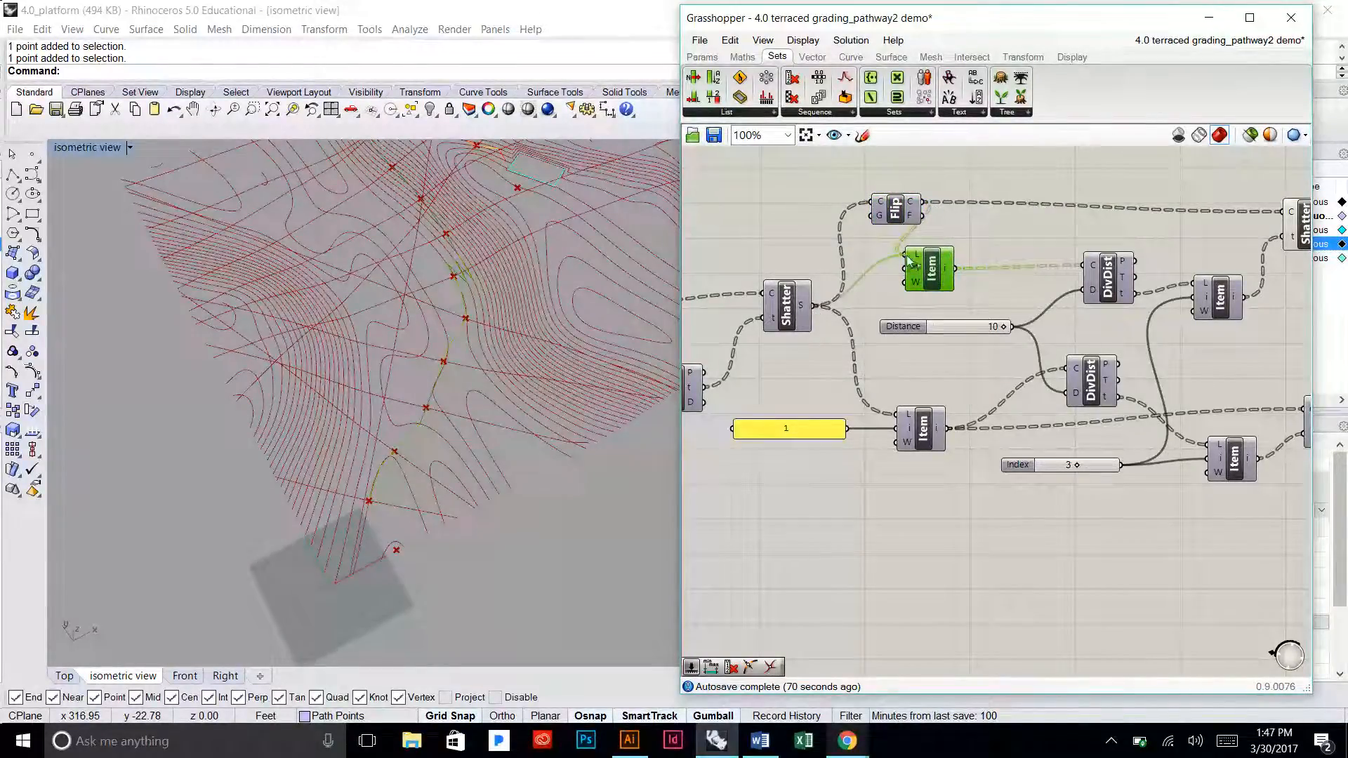
drag(910, 262, 871, 262)
click(906, 215)
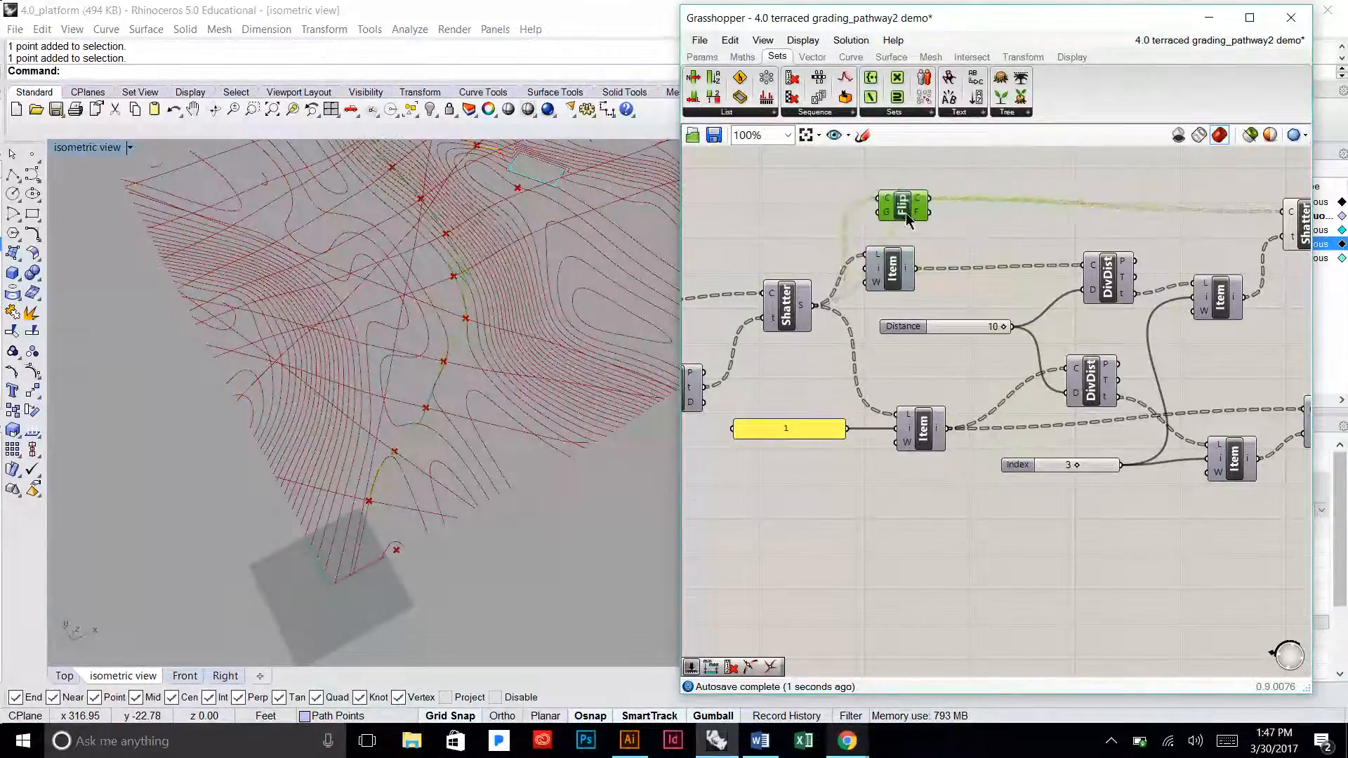
Step: Place Flip Curve after the upper List Item, feeding that item into Flip Curve and the flipped curves into Divide Distance and the final Shatter
drag(905, 215, 986, 216)
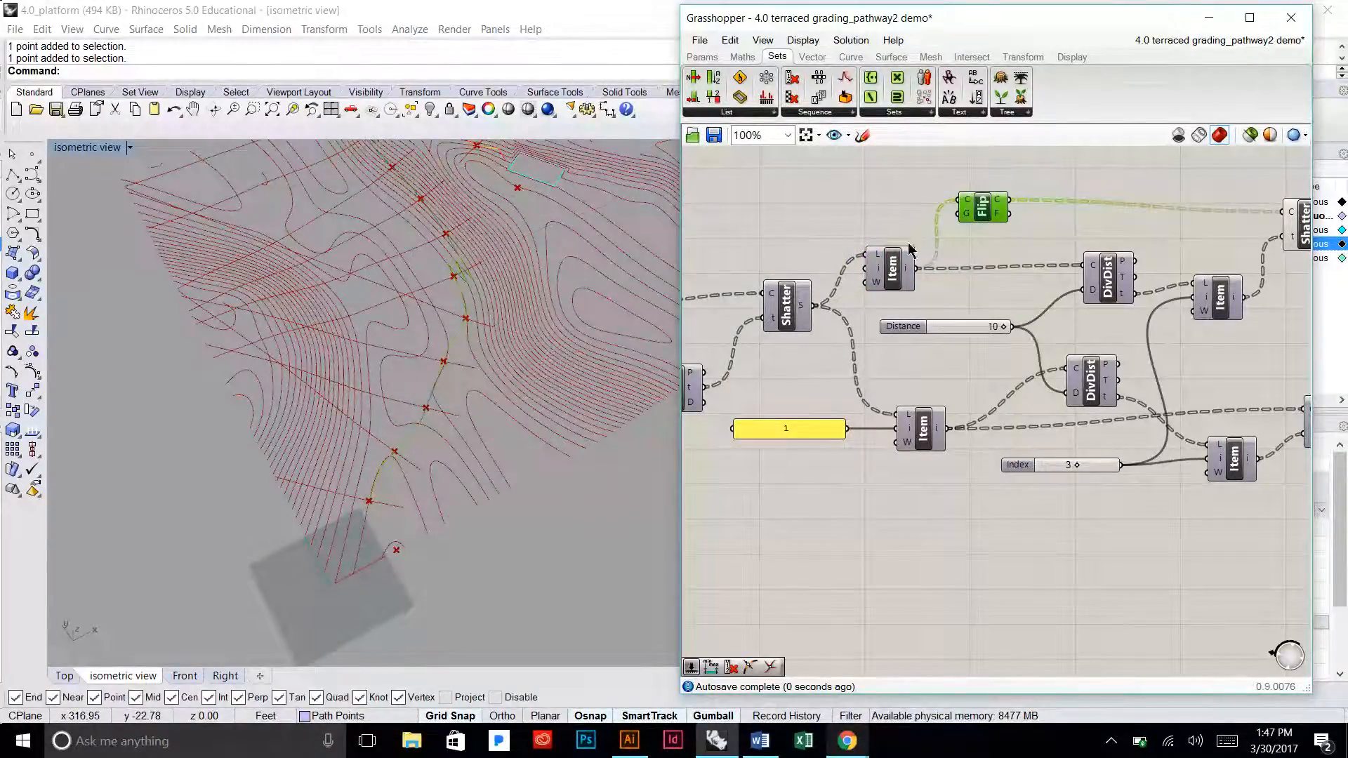
drag(908, 254, 902, 233)
drag(981, 222, 975, 237)
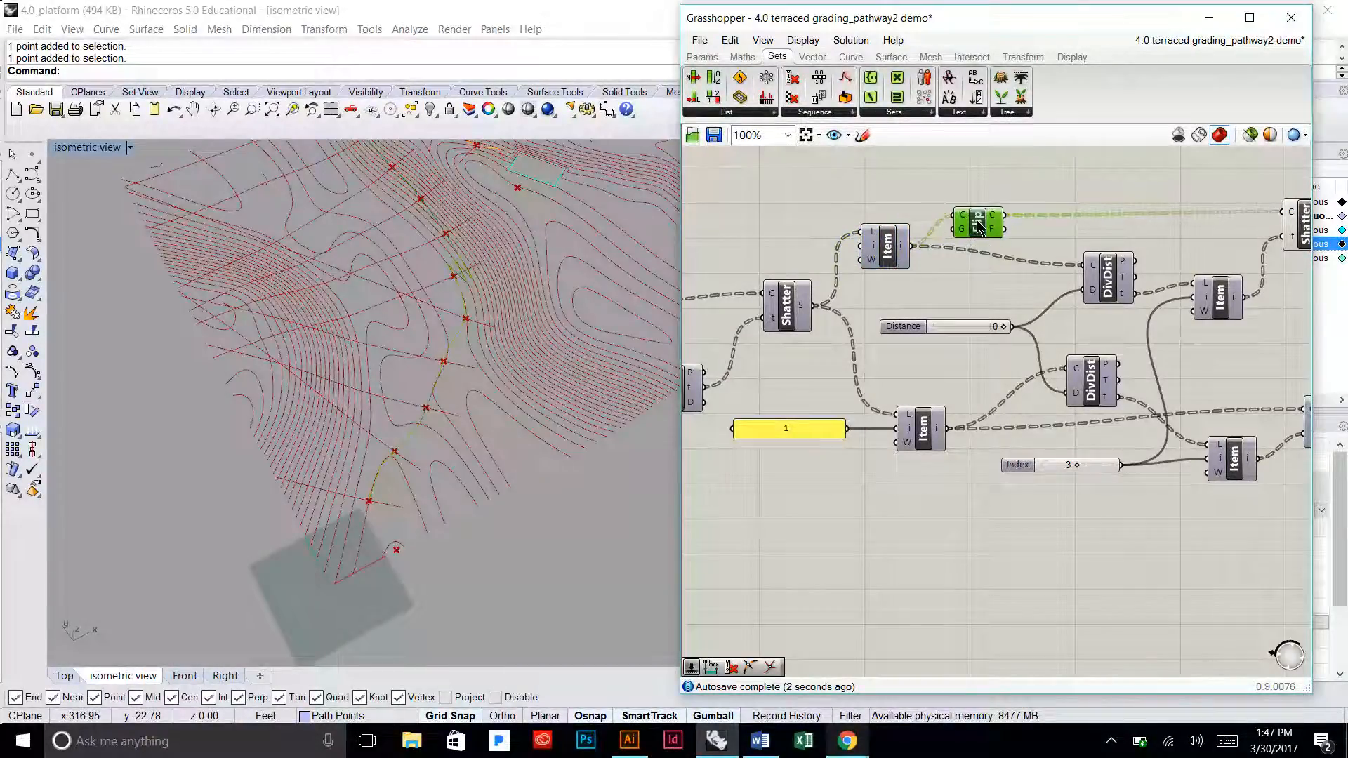
mouse_move(979, 223)
mouse_down()
mouse_move(978, 262)
mouse_move(978, 226)
mouse_up()
drag(886, 250, 898, 254)
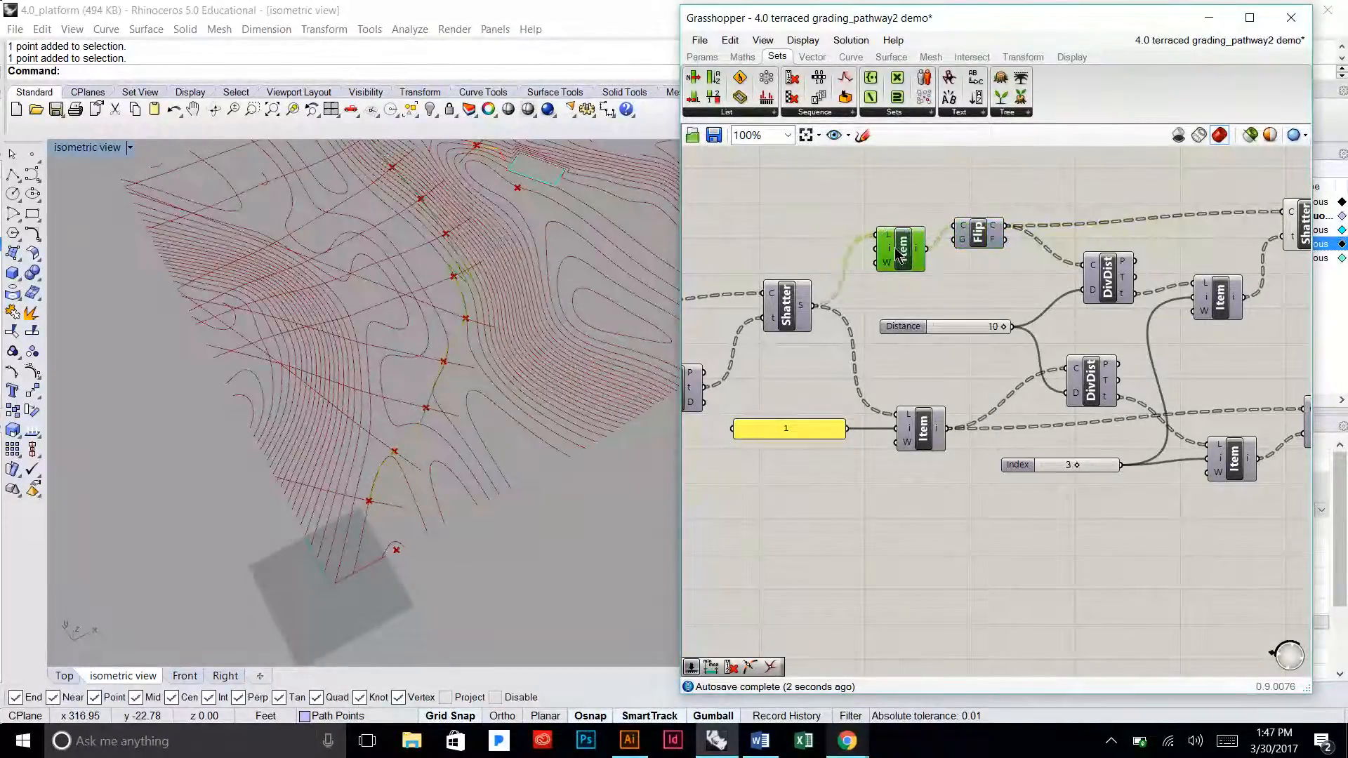
right_drag(802, 324, 706, 322)
drag(885, 239, 903, 261)
click(921, 209)
Step: Turn off the preview of the upper branch's final Shatter and turn on the preview of the List Item it feeds
right_drag(1022, 206, 921, 191)
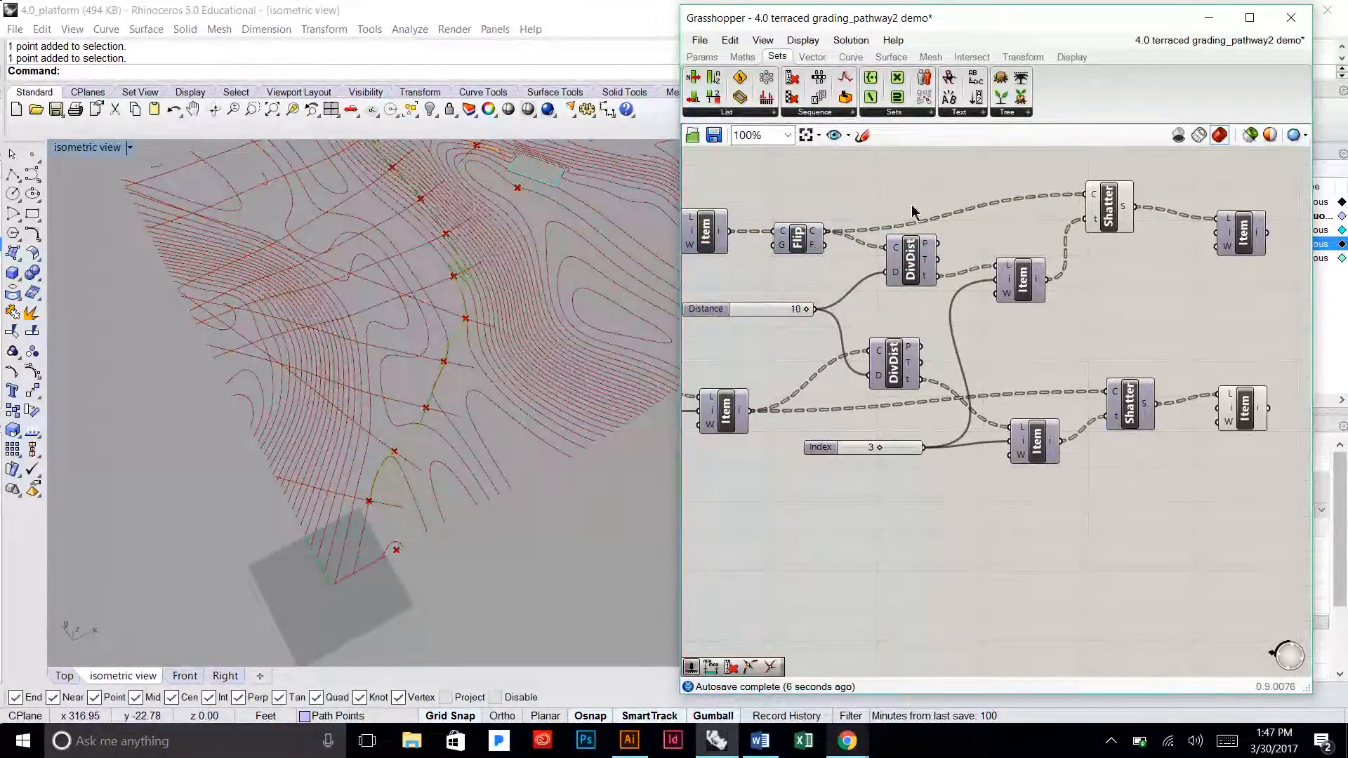
right_drag(1085, 207, 975, 211)
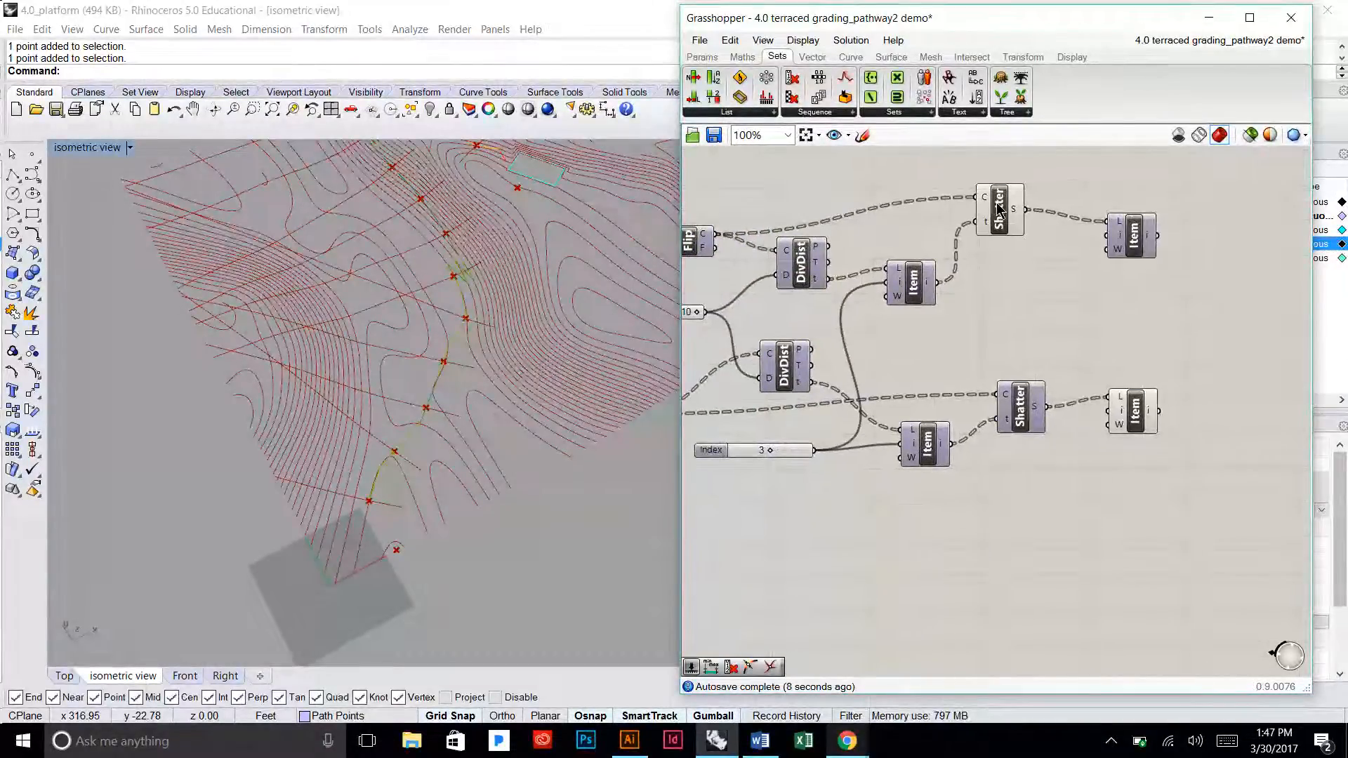
click(998, 208)
right_click(998, 208)
click(1037, 250)
click(1042, 288)
right_click(1147, 246)
click(1159, 274)
click(820, 295)
Step: Tidy the component layout by aligning the two List Items after the first Shatter and shifting Flip Curve and the upper branch's parameter List Item
right_drag(817, 296, 1046, 284)
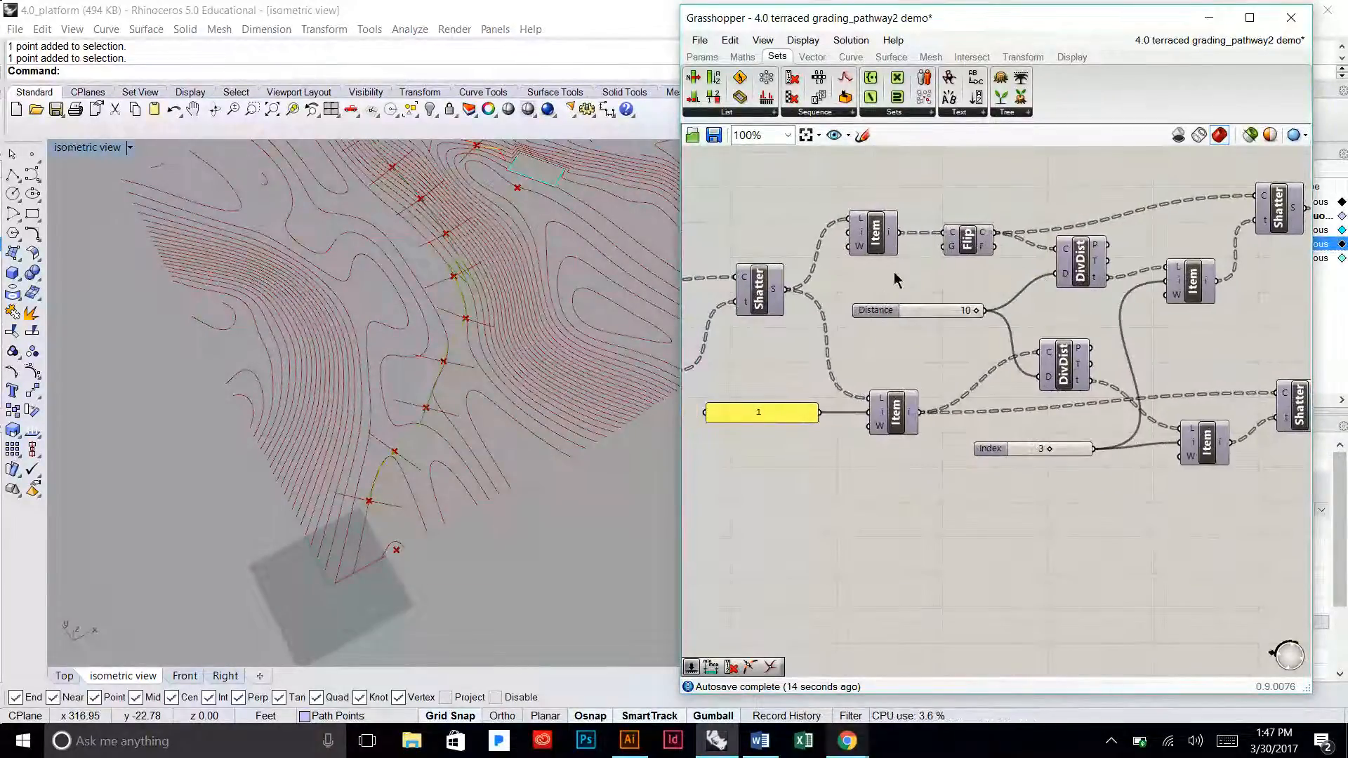
drag(899, 421, 879, 415)
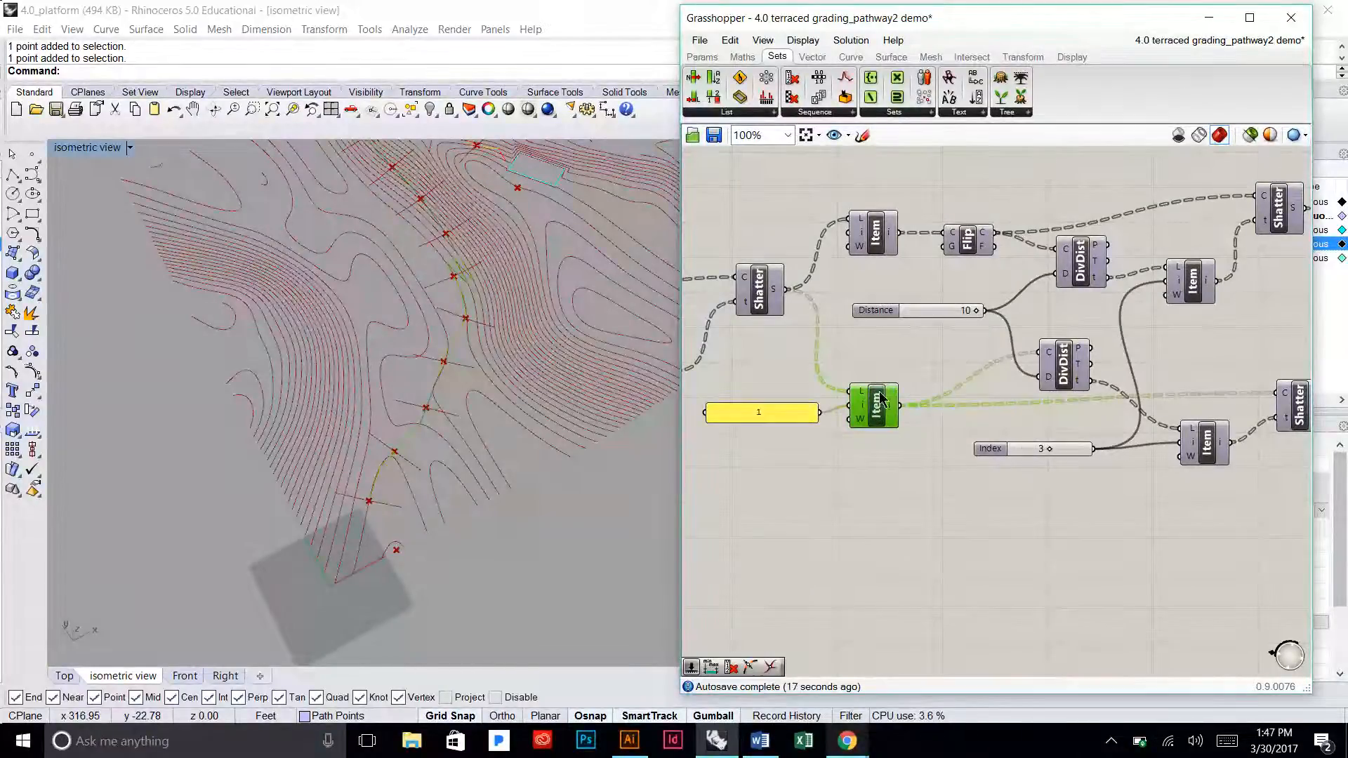
drag(870, 242, 869, 229)
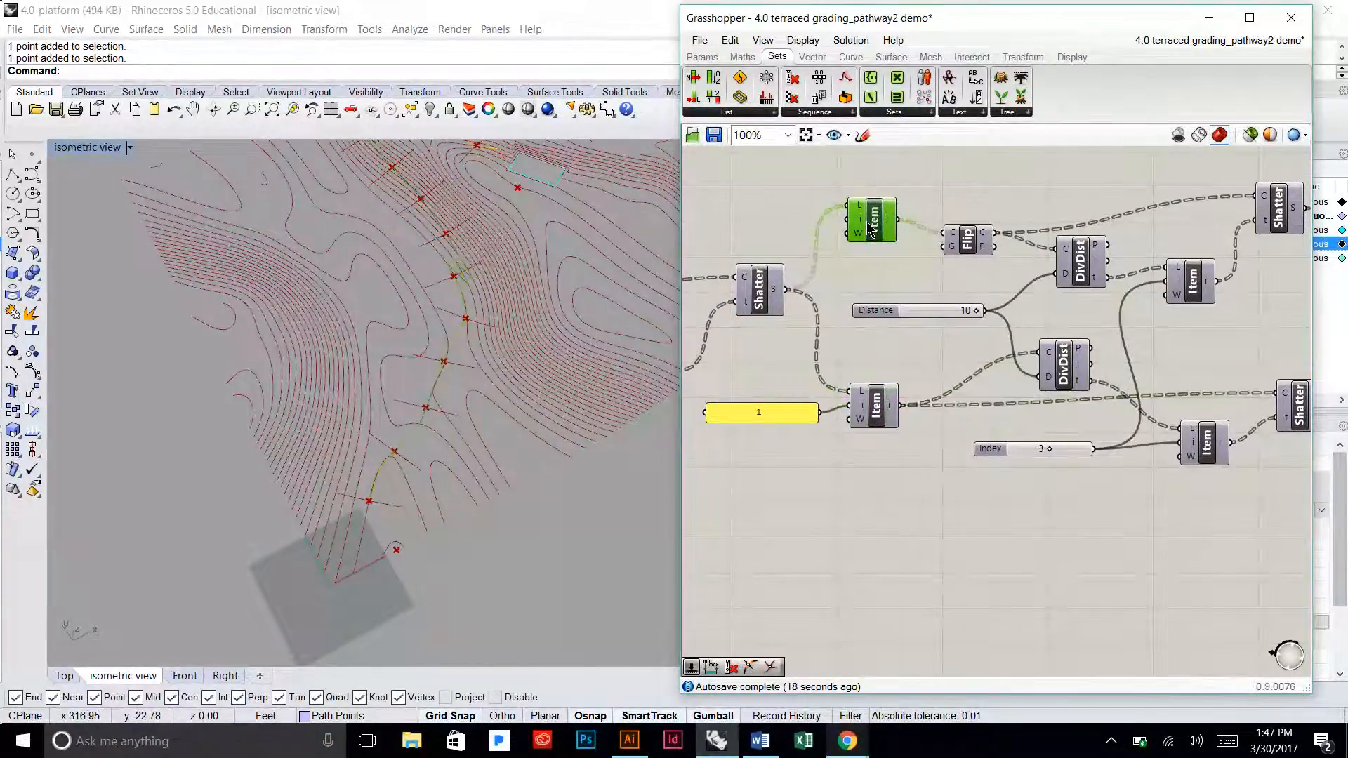
drag(972, 243, 967, 223)
right_drag(1146, 252, 959, 256)
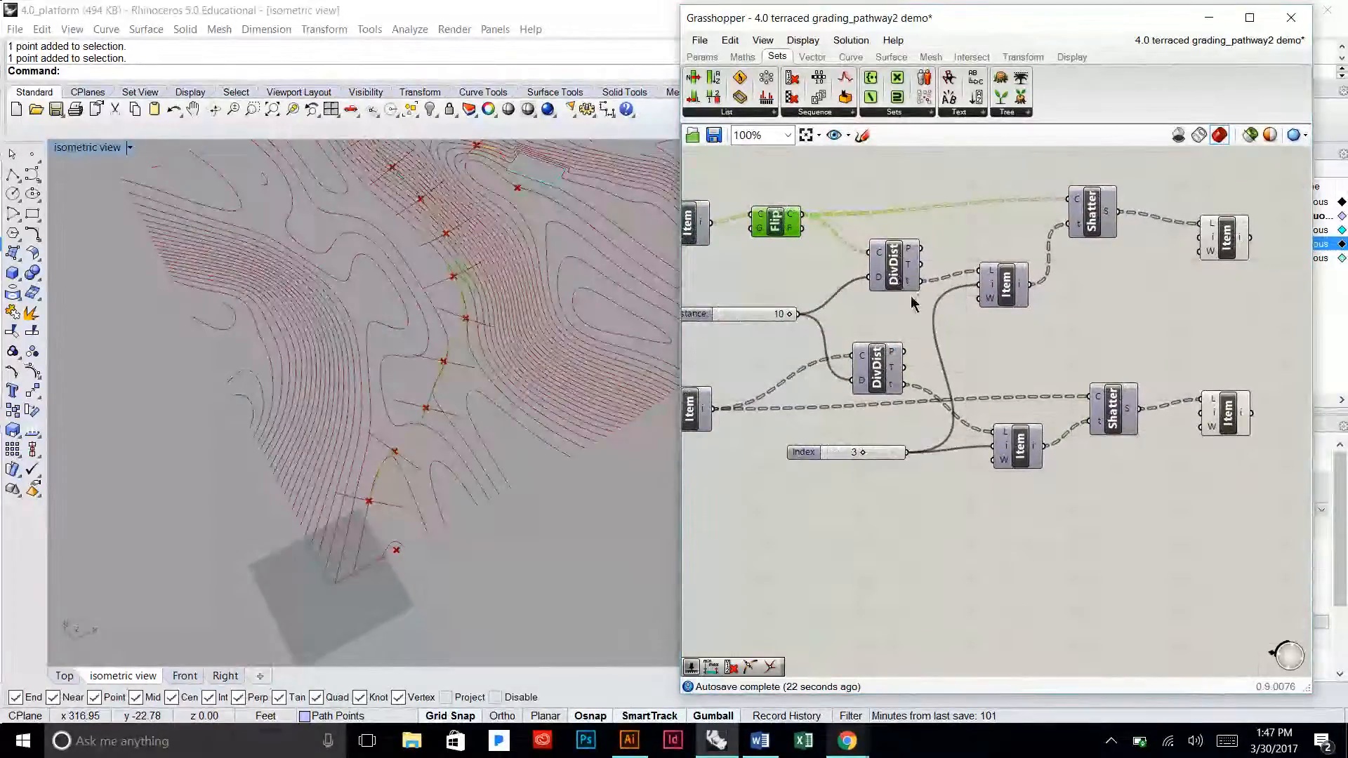
drag(1000, 292, 1003, 312)
click(1139, 300)
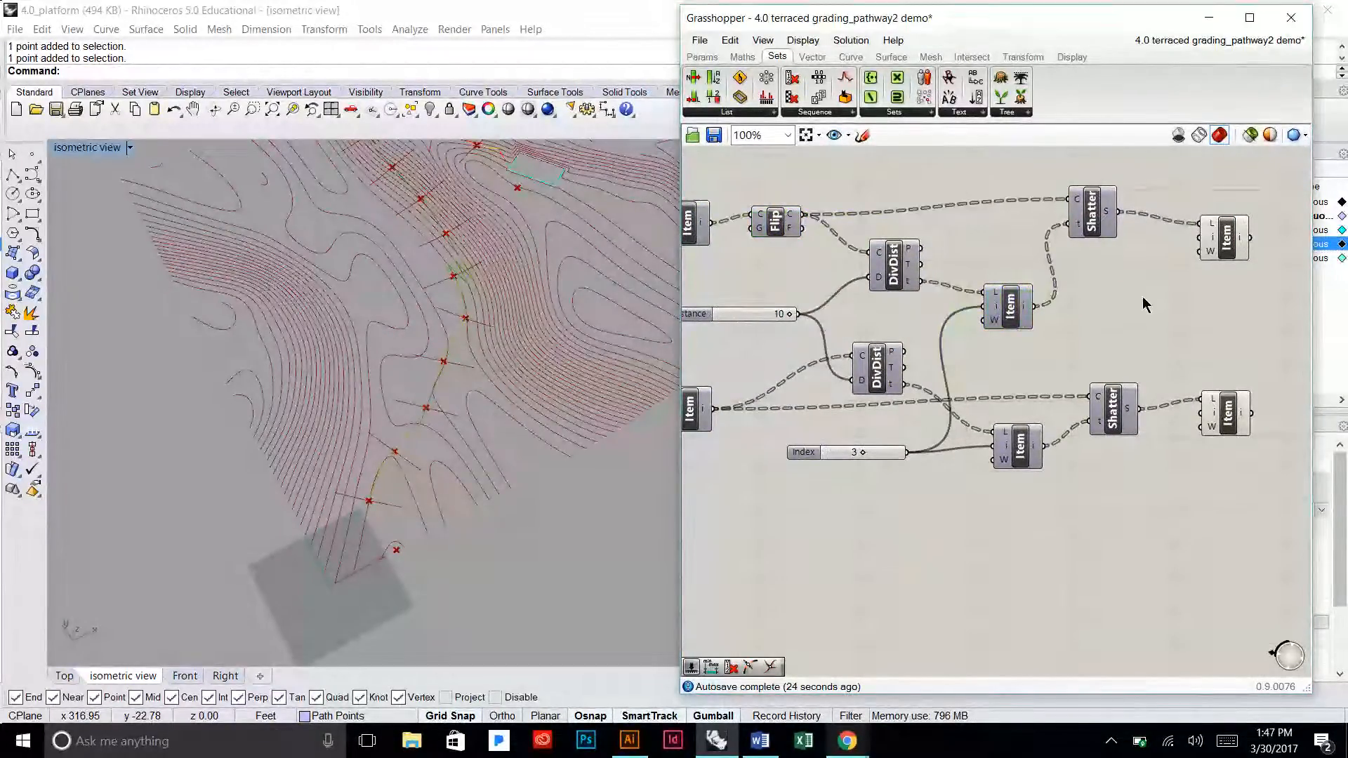
Step: Examine the segments picked by the upper and lower branches' final List Items along the pathway in the Rhino viewport
right_drag(1180, 271, 1015, 295)
right_drag(605, 494, 587, 382)
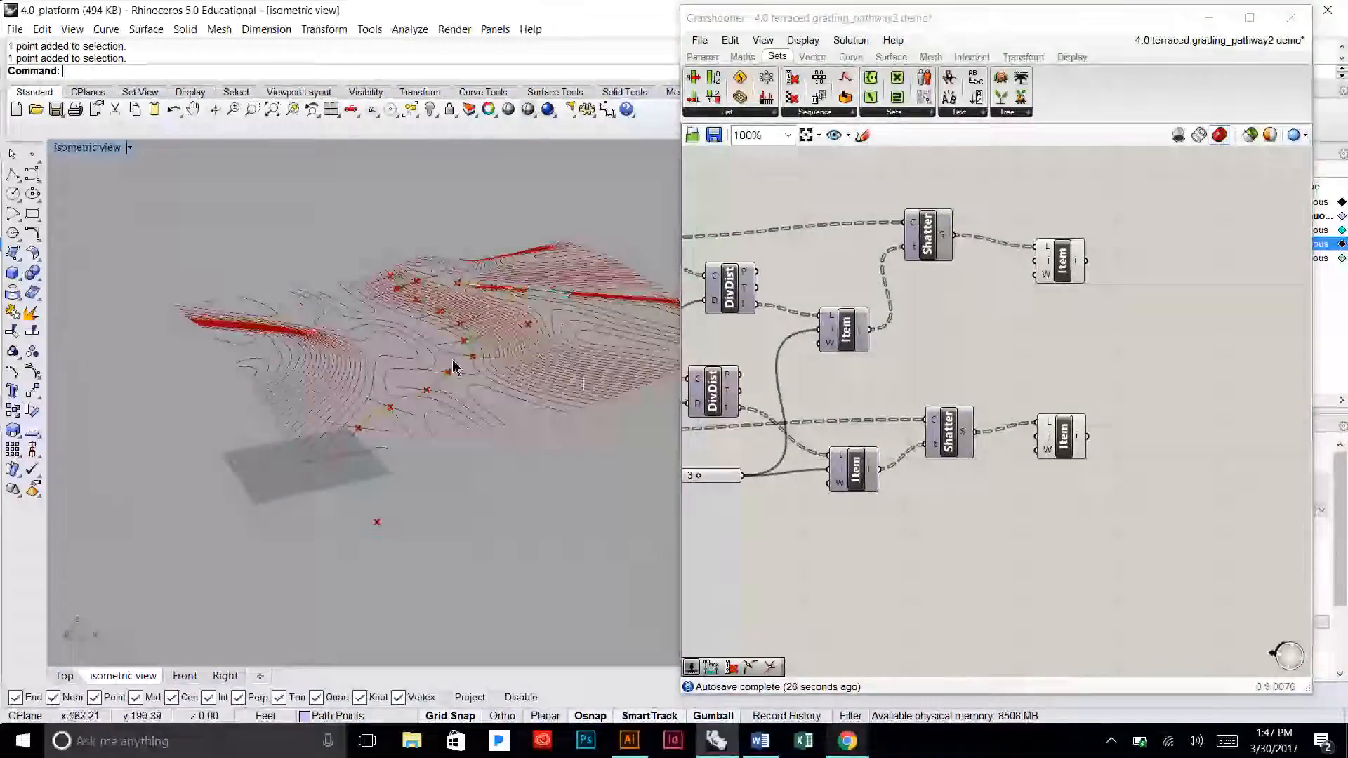
scroll(400, 379, up, 3)
right_drag(400, 379, 456, 382)
click(1062, 261)
click(1077, 322)
click(1061, 437)
click(1077, 379)
drag(1059, 433, 1057, 440)
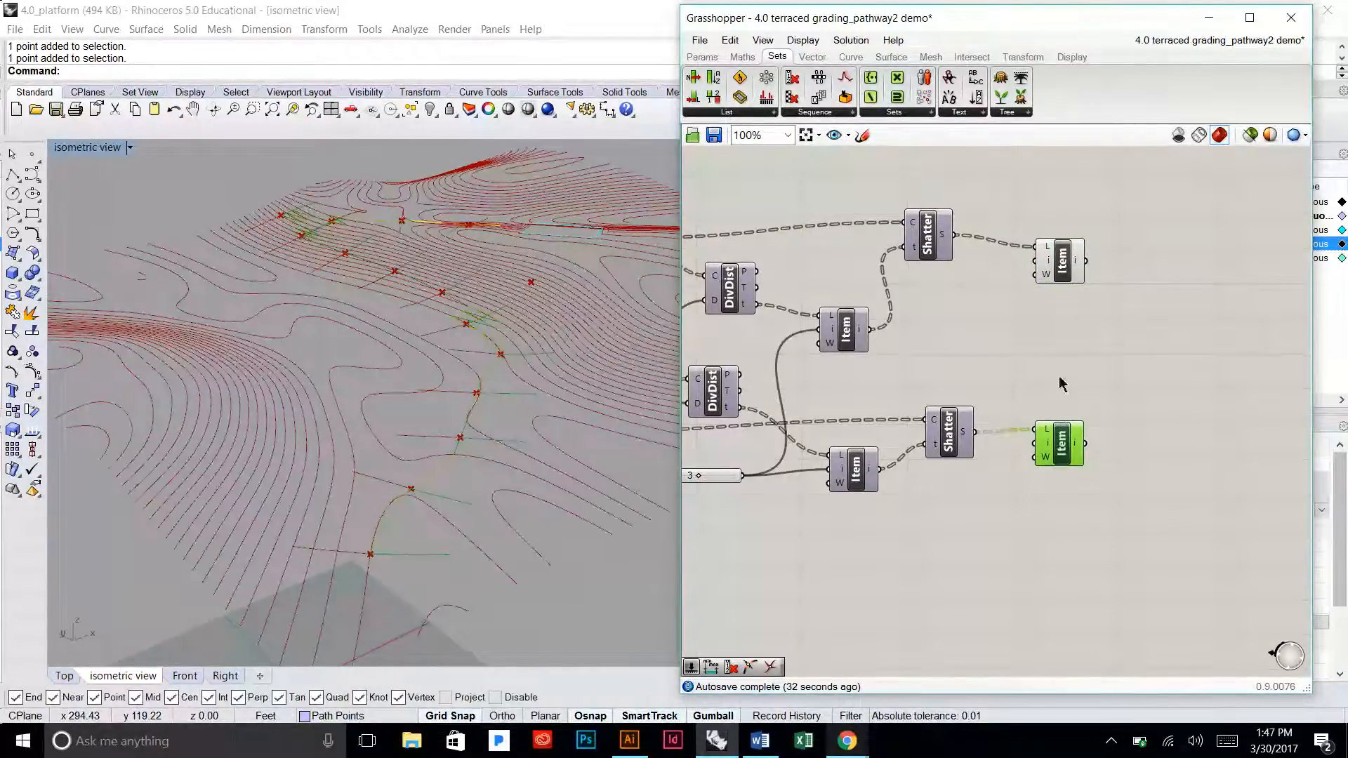
click(1061, 277)
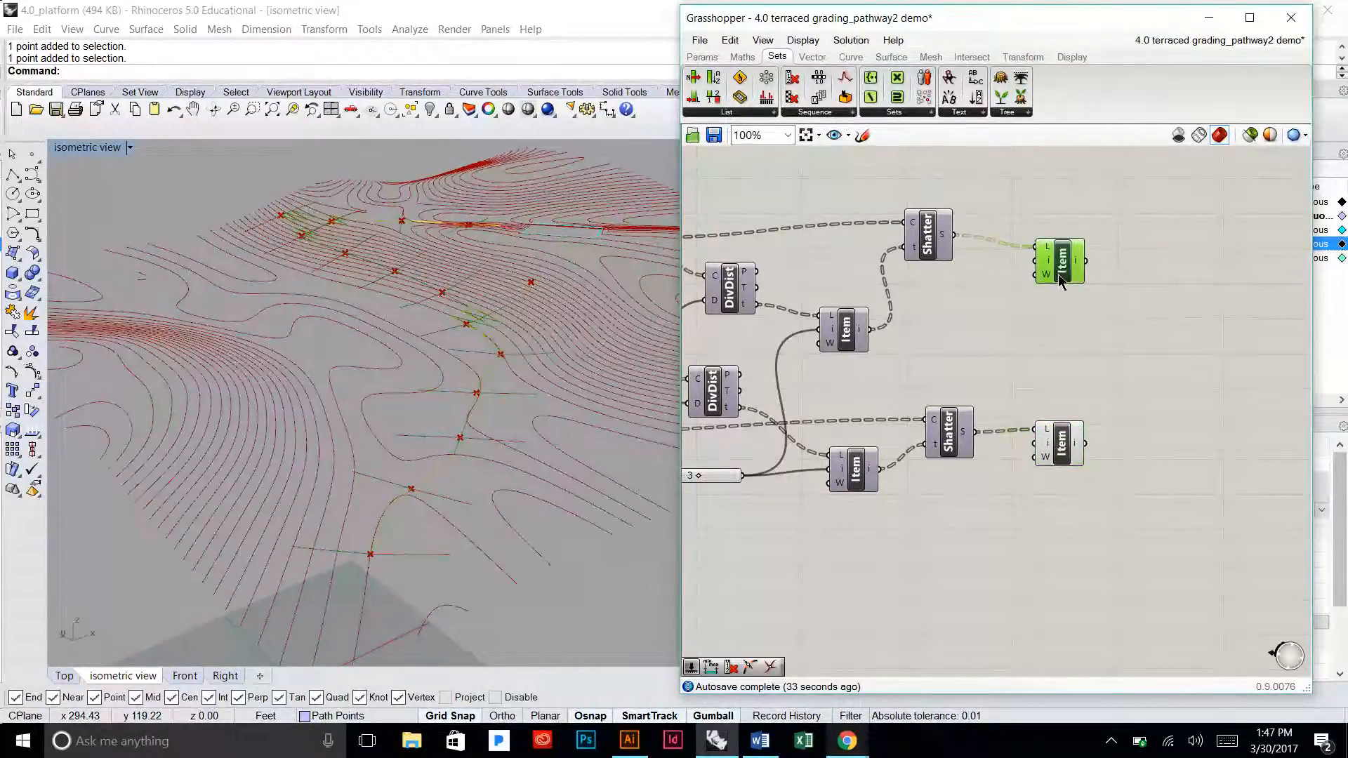
click(1061, 449)
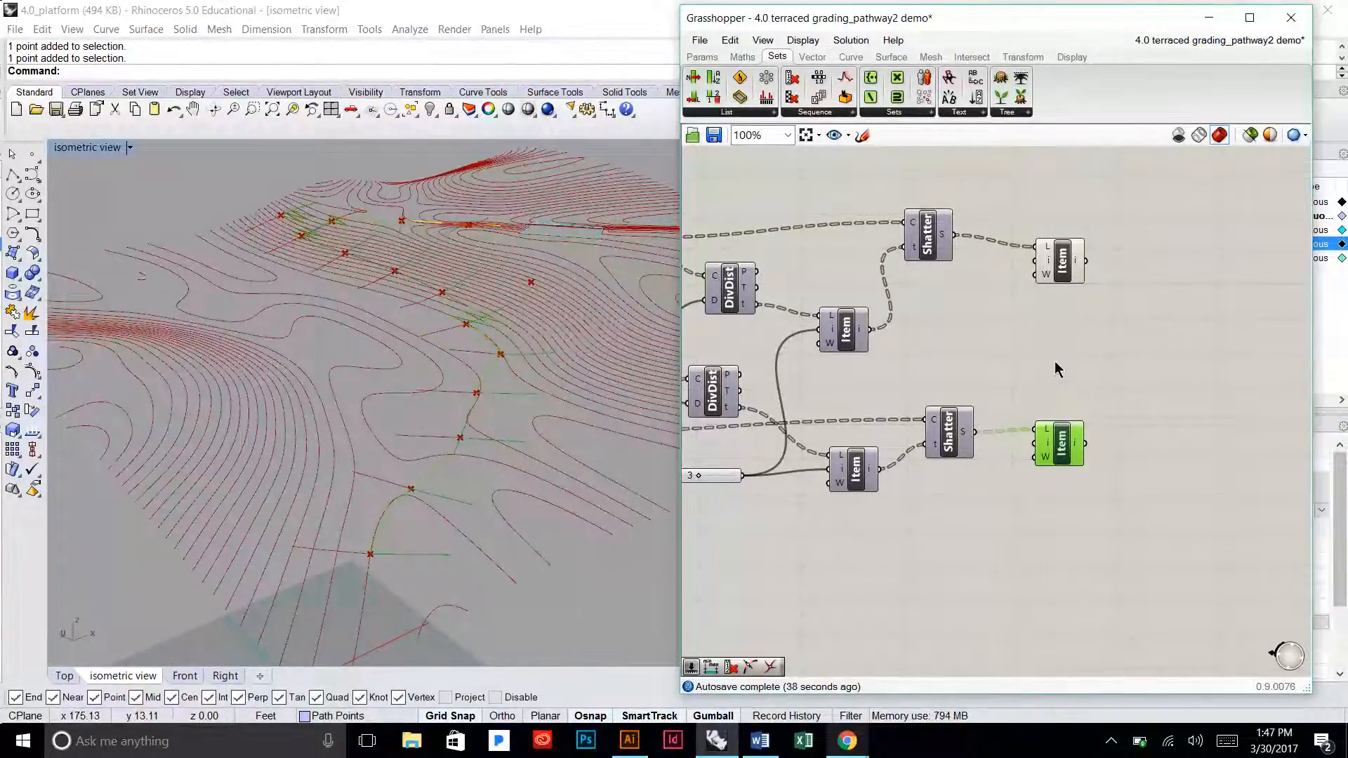
Step: Add Join Curves between the two branches, feed both final List Items into its C input, and flatten its output
click(851, 57)
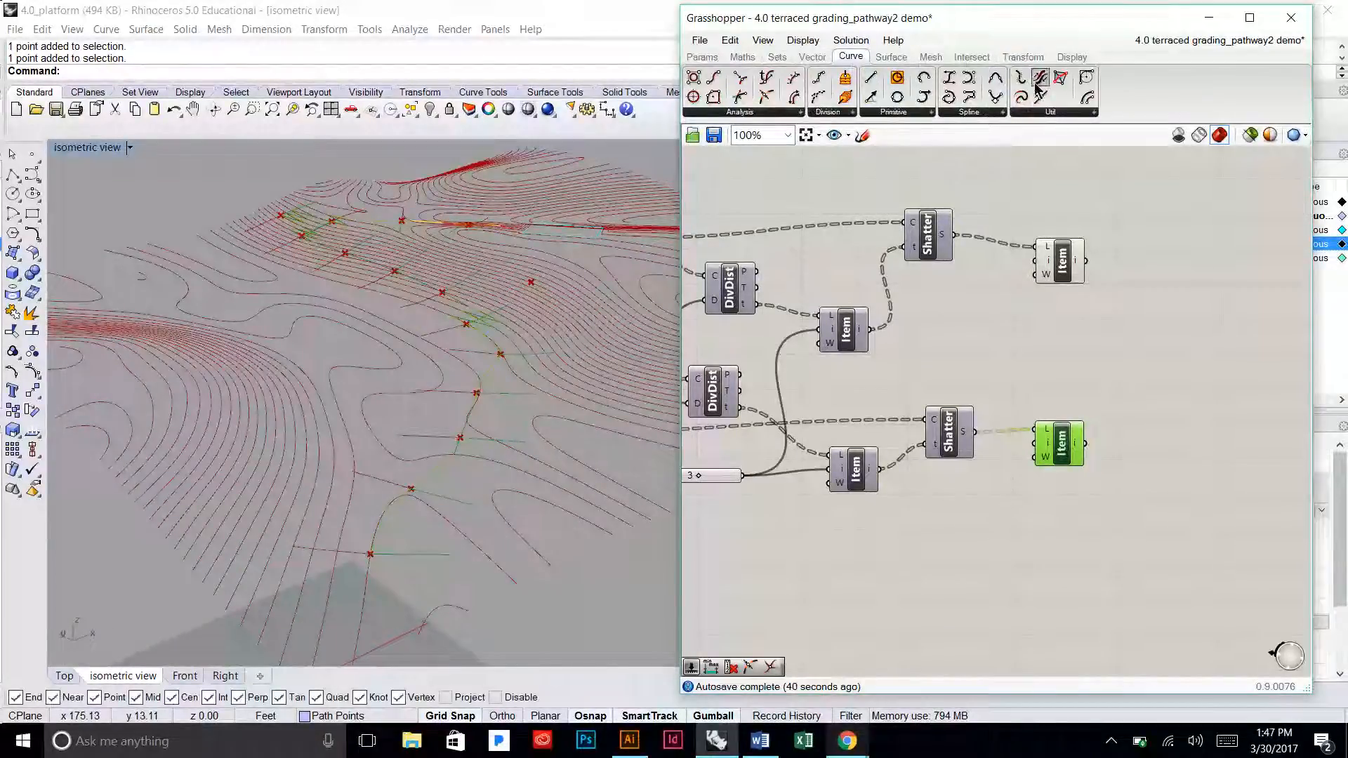
drag(1038, 88, 1147, 302)
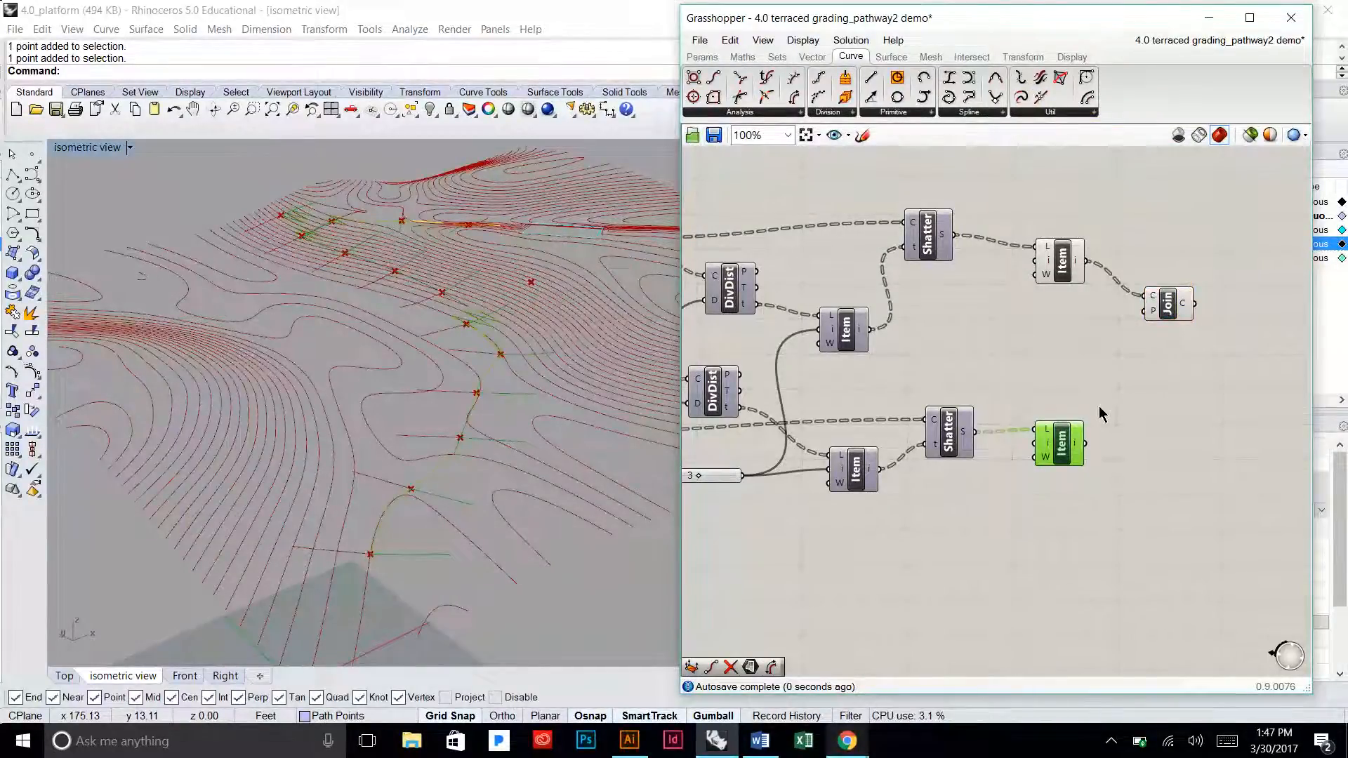
drag(1085, 442, 1150, 305)
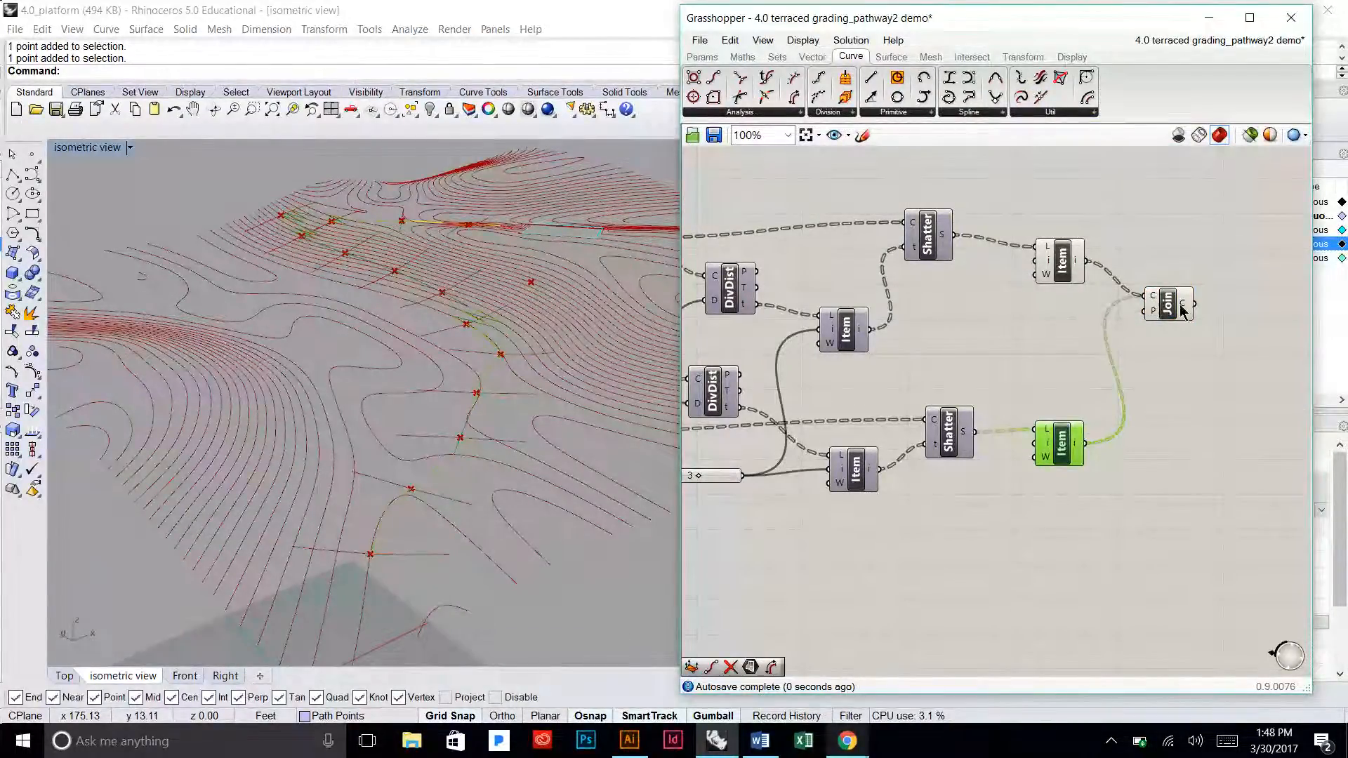
right_click(1183, 306)
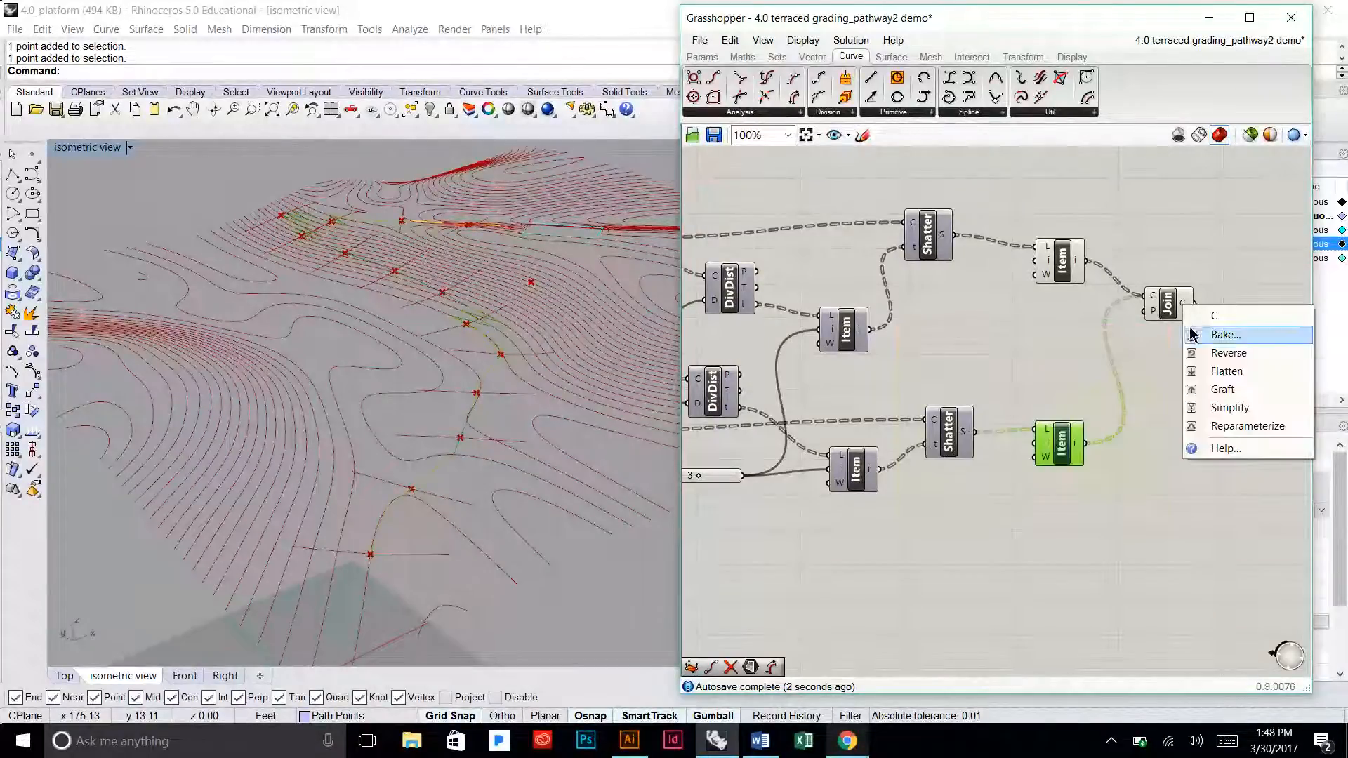
click(1221, 370)
mouse_move(1152, 300)
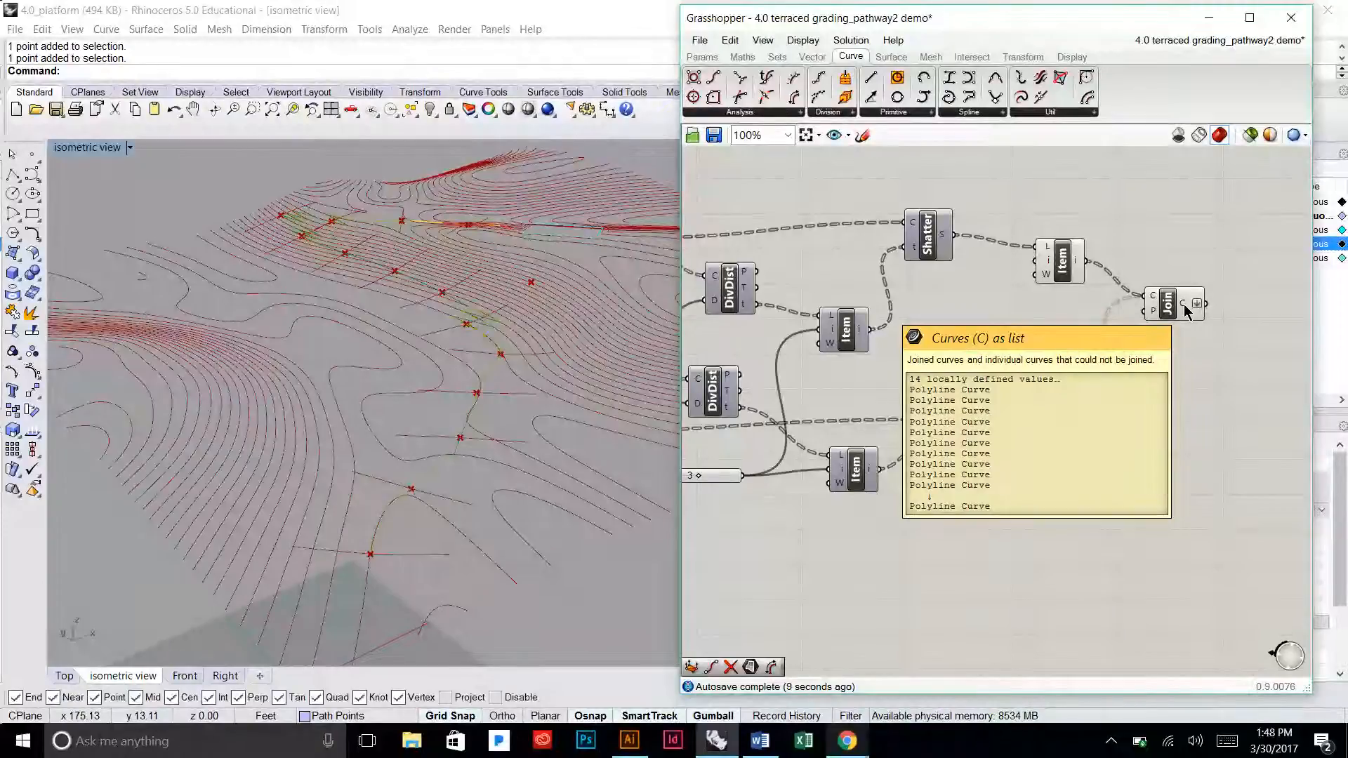
drag(1185, 311, 1189, 348)
click(1171, 238)
Step: Turn off the preview of both final List Items feeding Join Curves
drag(1119, 522, 1032, 243)
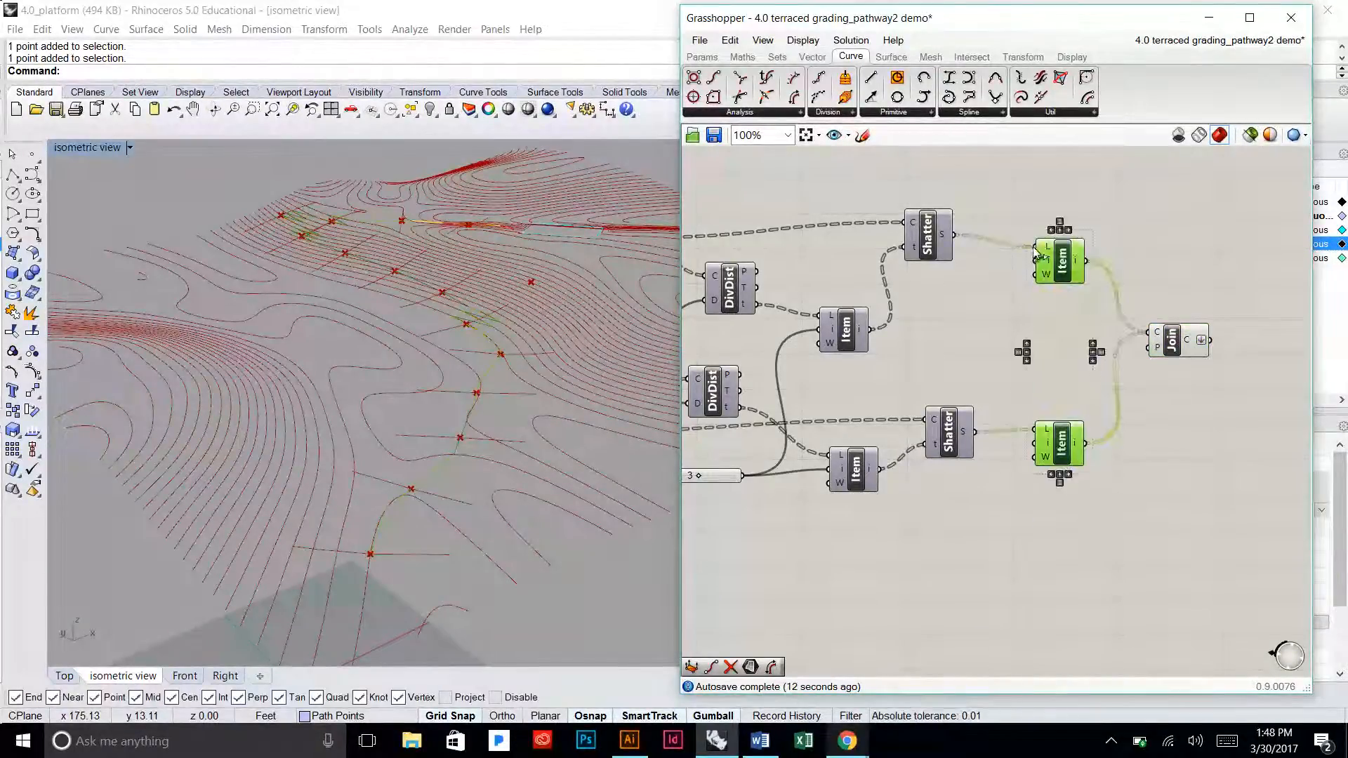
middle_click(1036, 243)
click(1062, 216)
click(1152, 253)
right_drag(1160, 275, 1006, 223)
drag(973, 457, 848, 150)
drag(902, 447, 875, 191)
middle_click(875, 191)
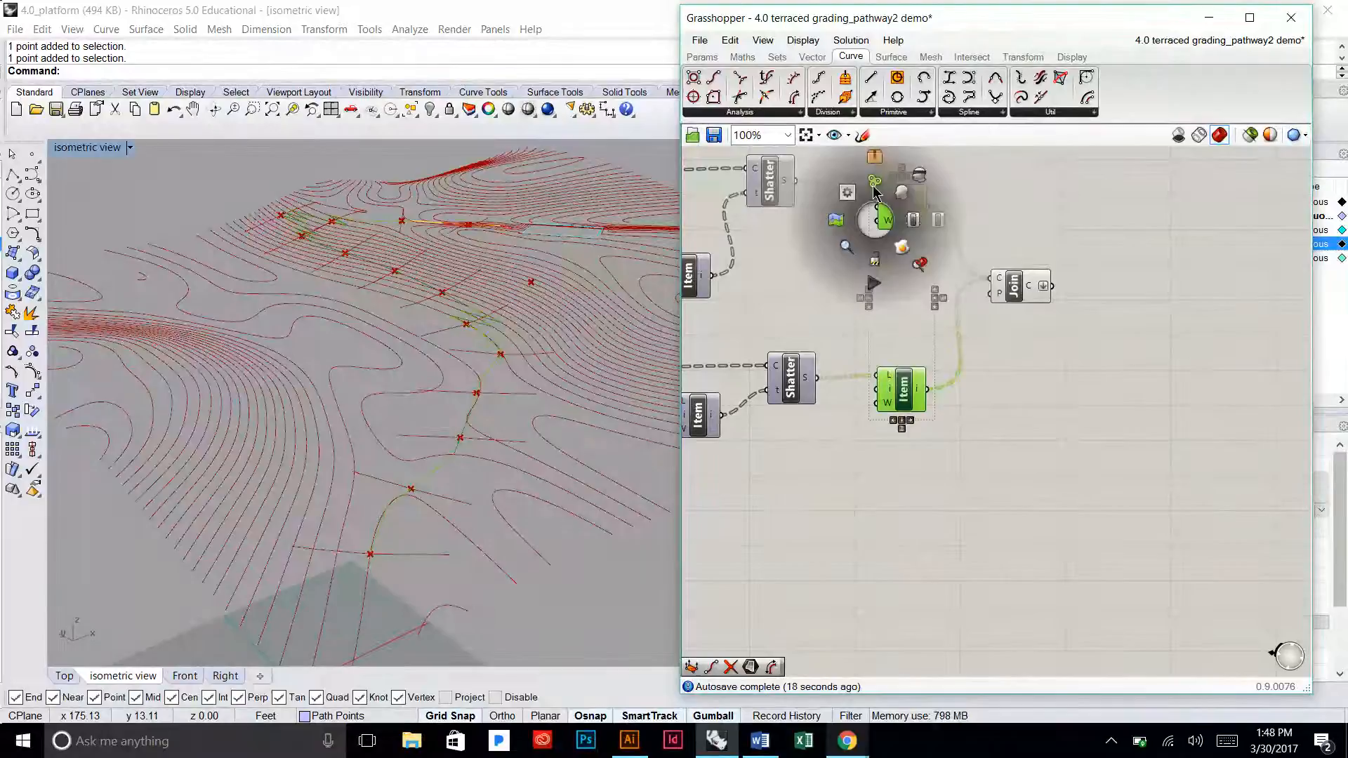
click(920, 174)
Step: Reposition Join Curves farther from the two List Items and inspect the joined path segments in the Rhino viewport
drag(1019, 288, 1048, 295)
mouse_move(617, 352)
right_down()
mouse_move(620, 292)
mouse_move(612, 334)
right_up()
right_drag(553, 411, 628, 367)
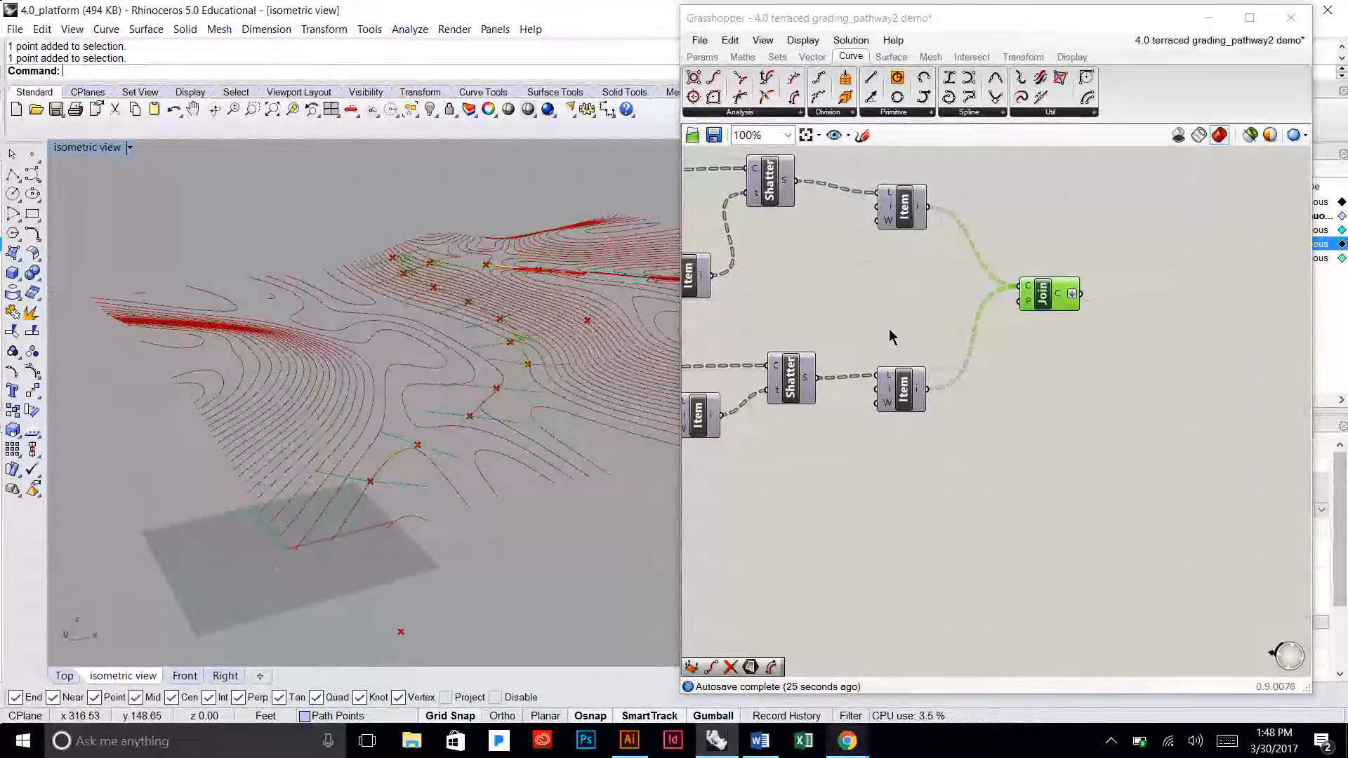
click(1083, 370)
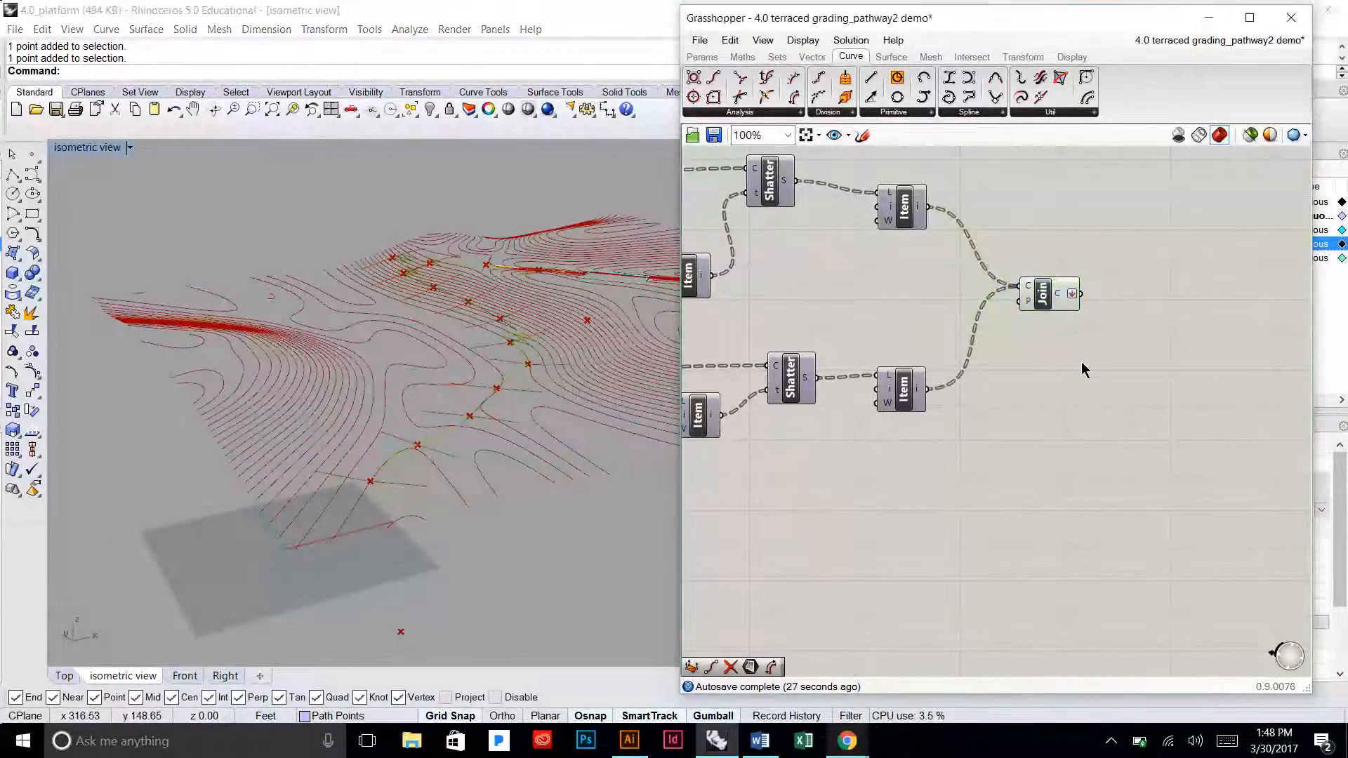
drag(1043, 293, 1043, 259)
click(1061, 378)
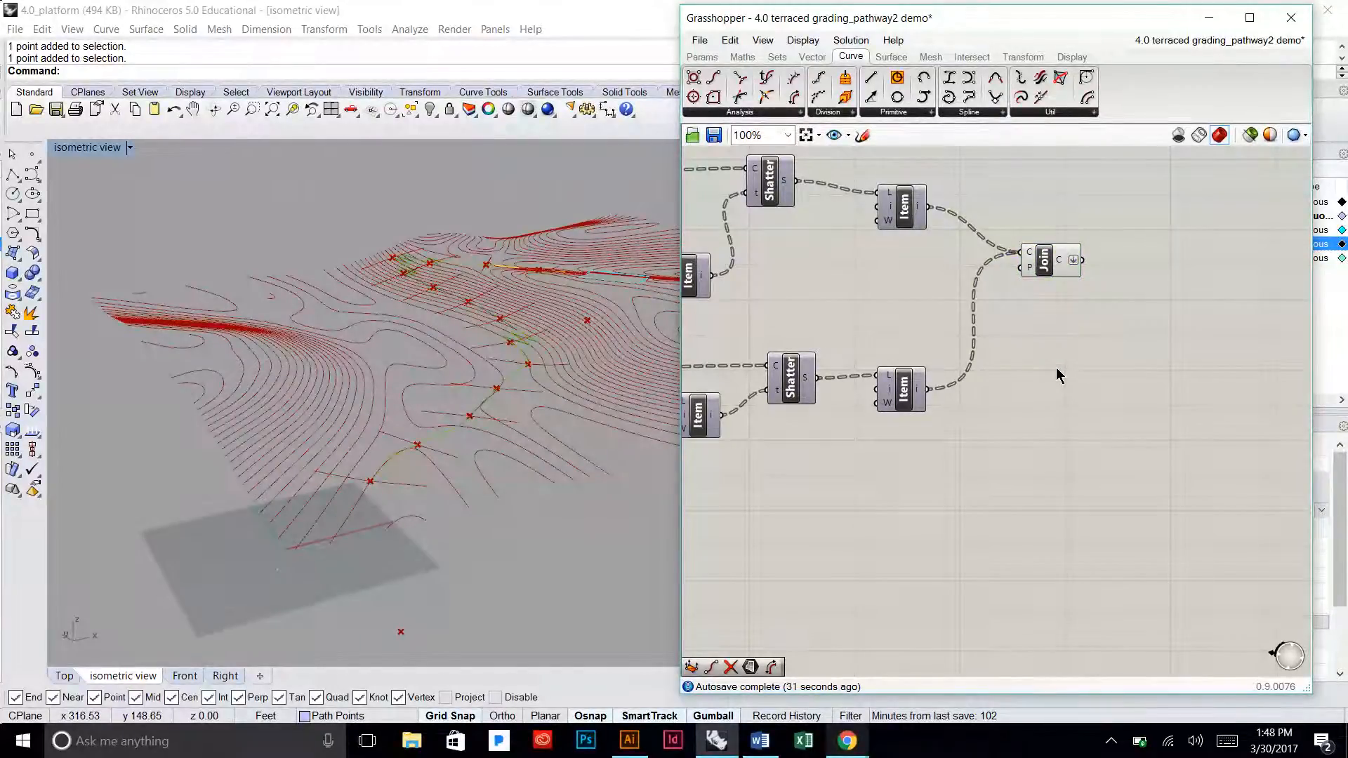
Step: Add a Project component, feed the joined curves into its G input, and inspect the projection in the Rhino viewport
double_click(1059, 380)
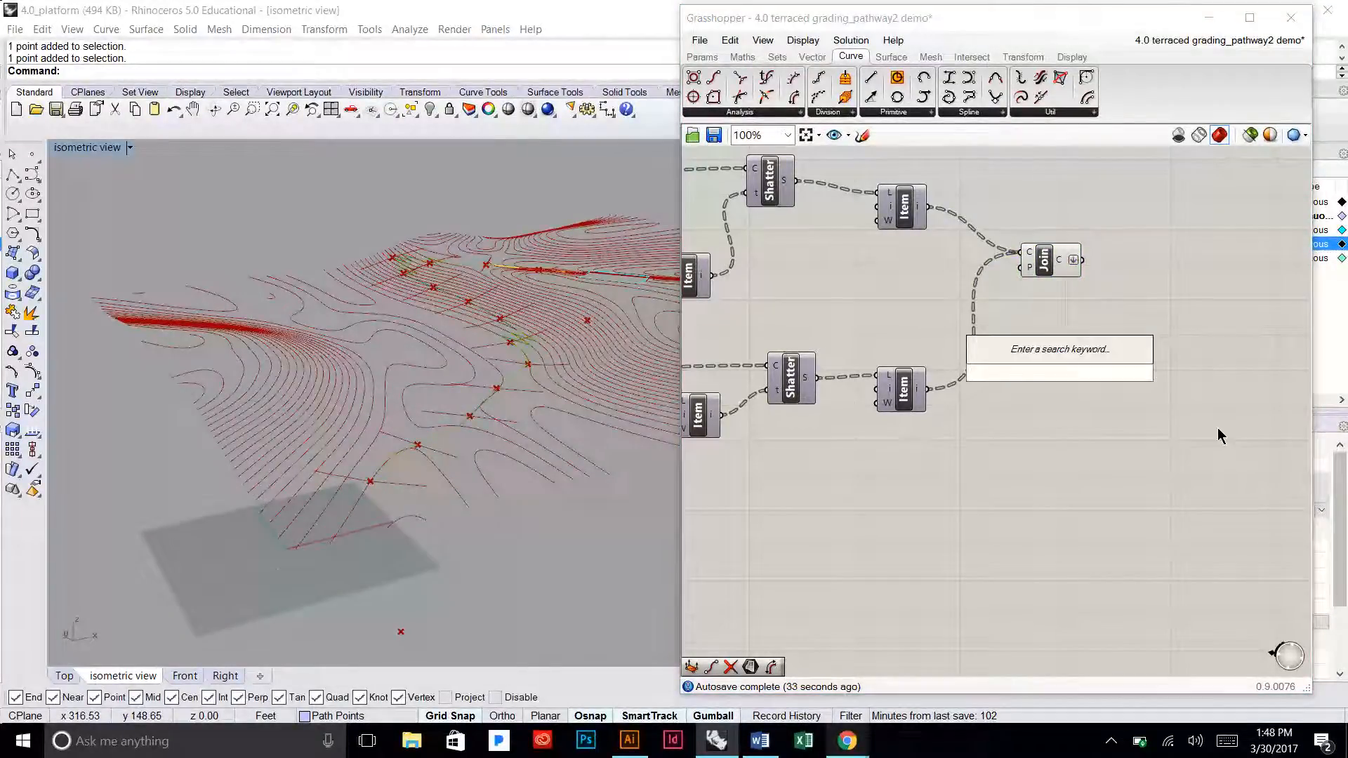
text(pr)
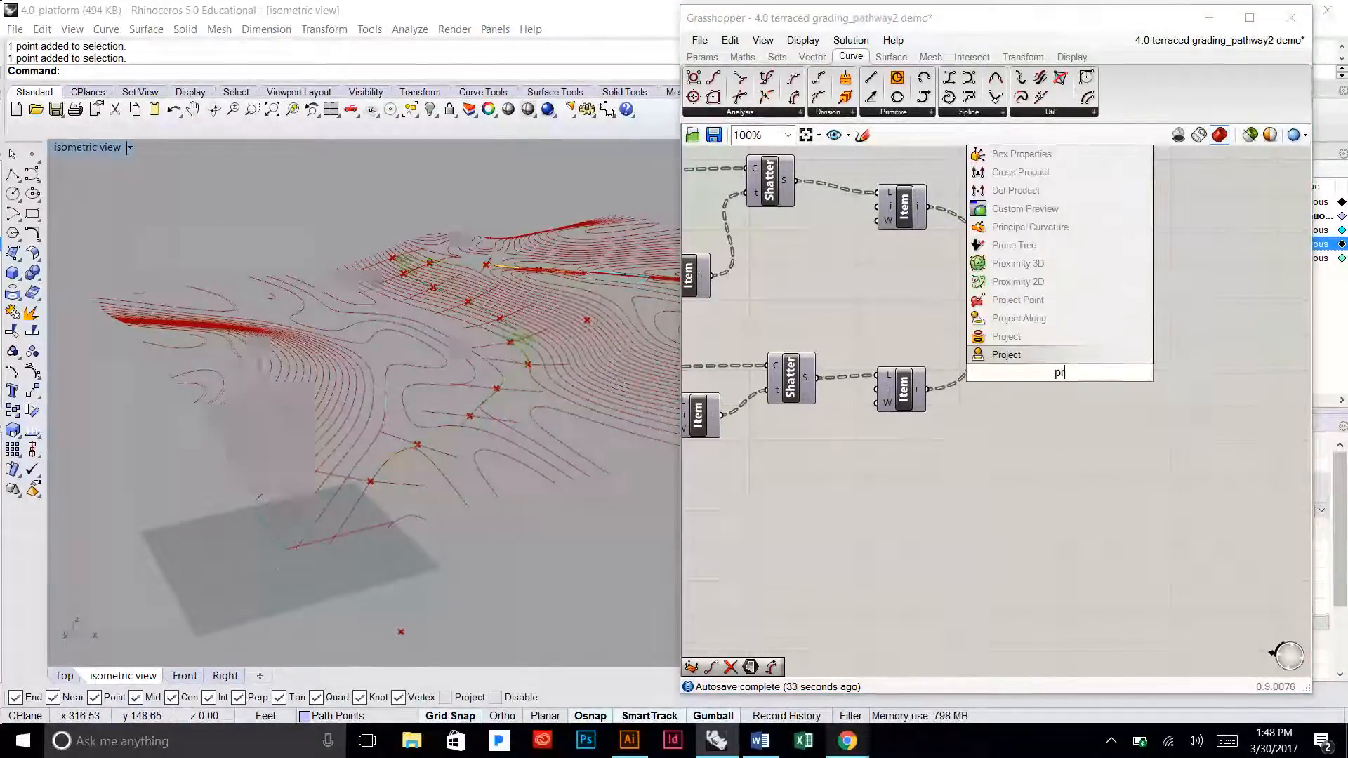
click(1029, 353)
drag(1085, 261, 1157, 364)
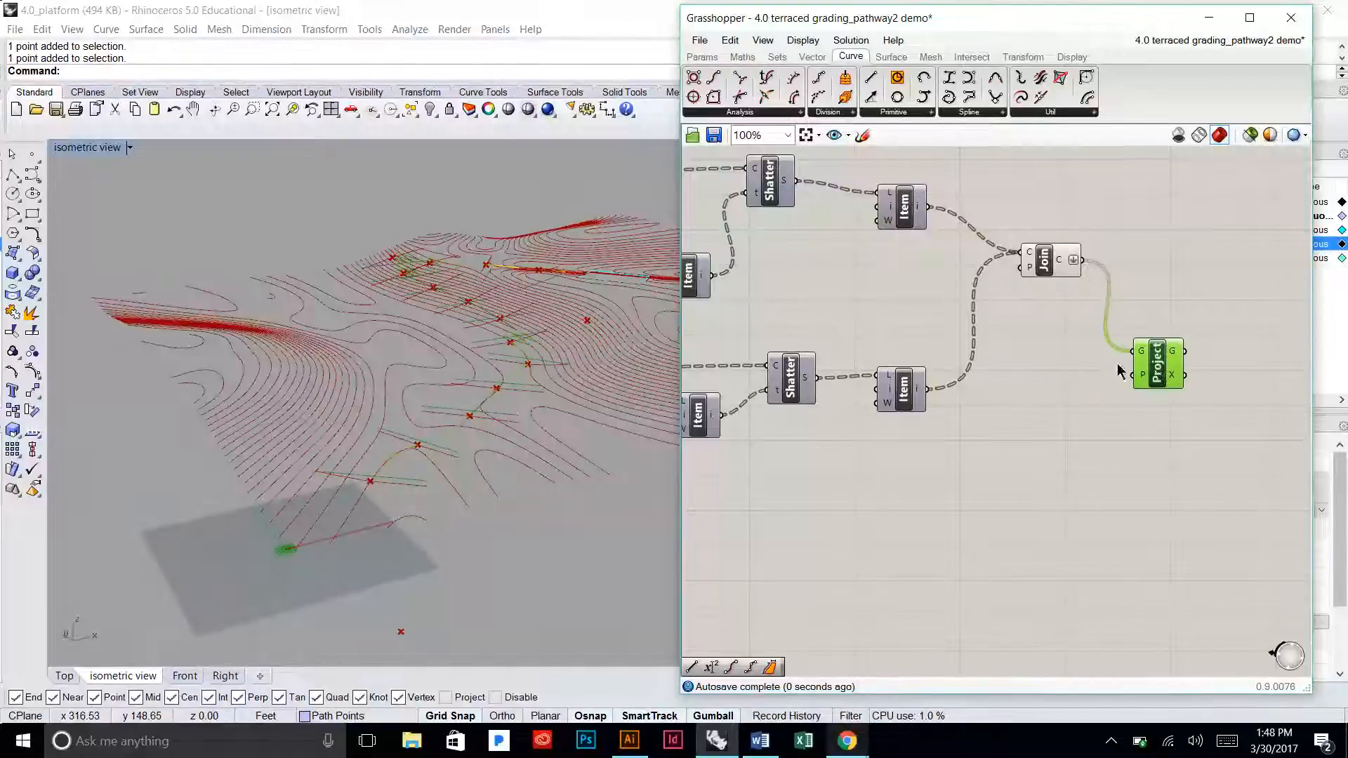
mouse_move(508, 427)
right_down()
mouse_move(473, 372)
mouse_move(488, 407)
mouse_move(293, 430)
mouse_move(301, 410)
mouse_move(319, 431)
mouse_move(389, 451)
mouse_move(381, 408)
mouse_move(548, 457)
mouse_move(520, 450)
right_up()
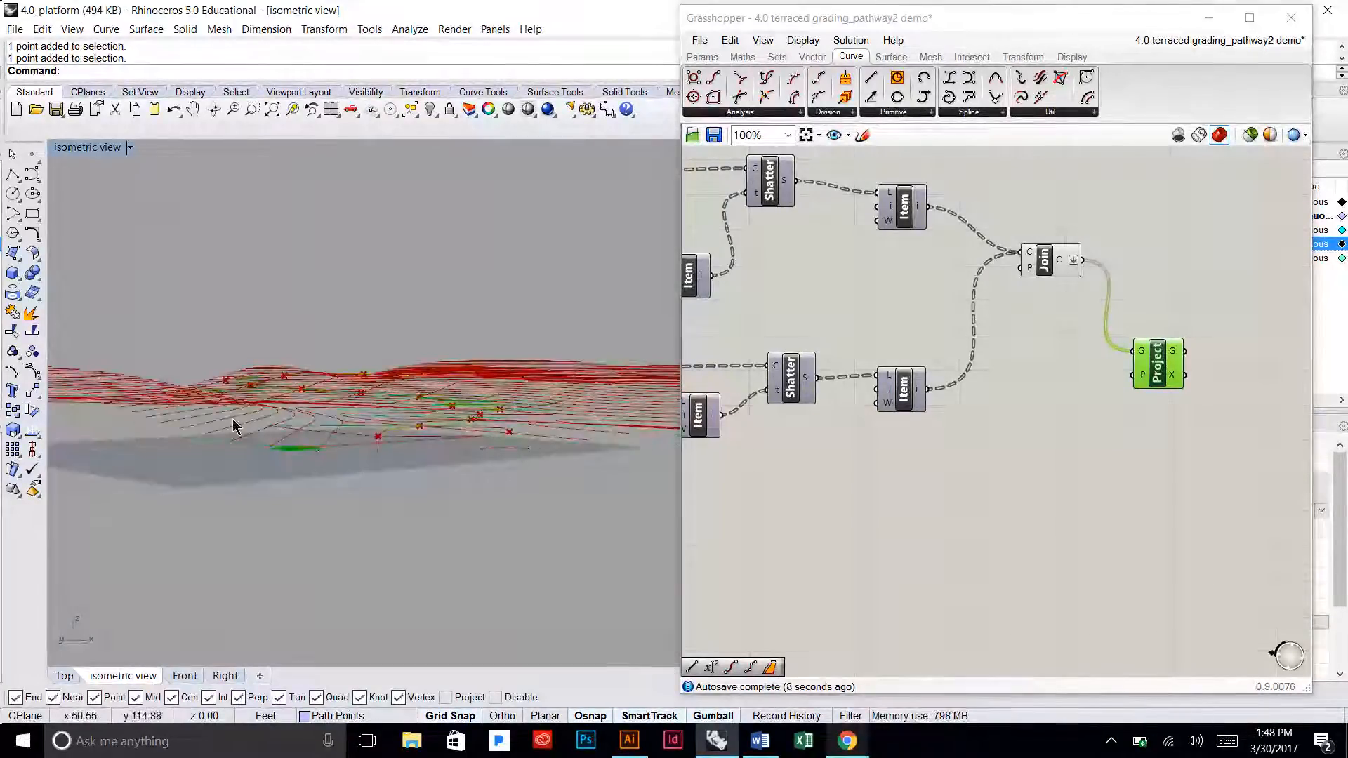
right_drag(358, 496, 449, 490)
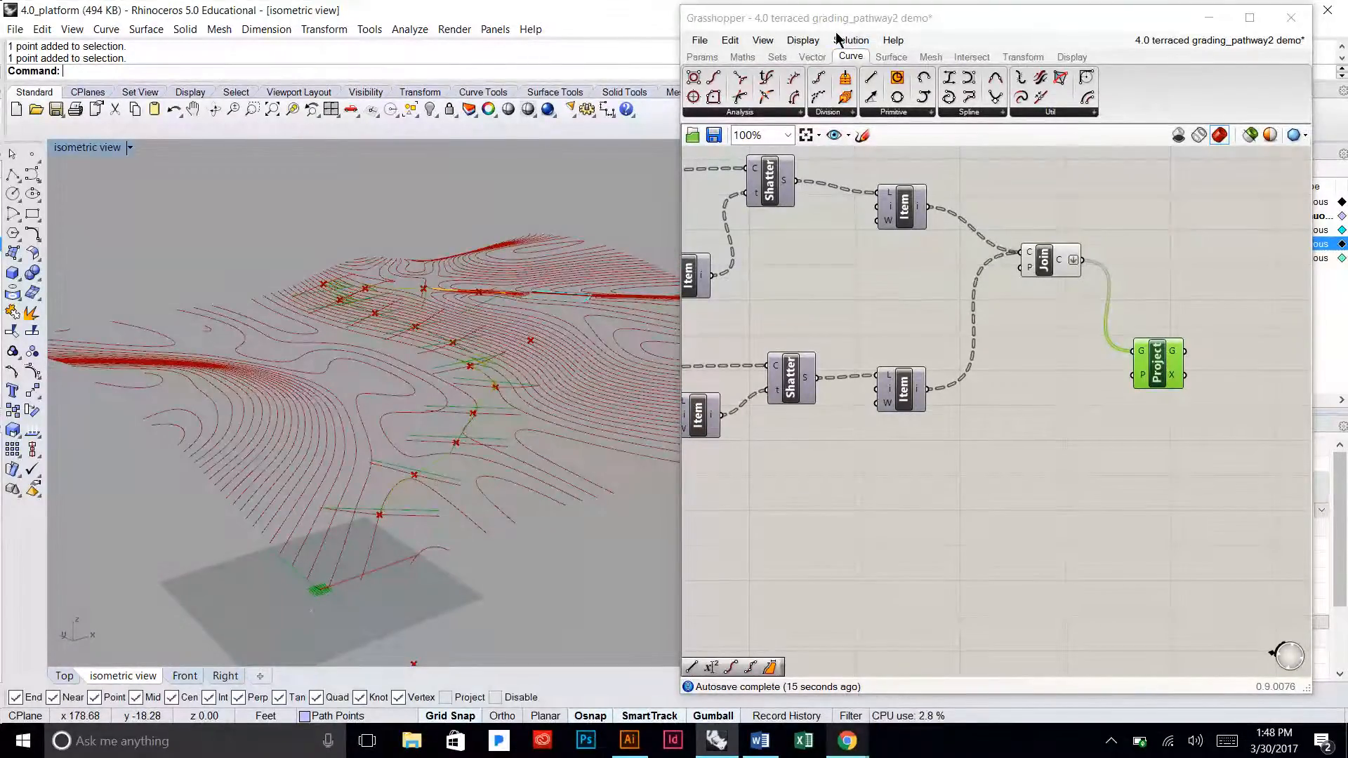
Step: Add a Construct Point feeding Project's P input, and create a number slider ranging from -30 to 0 with value -15
click(814, 57)
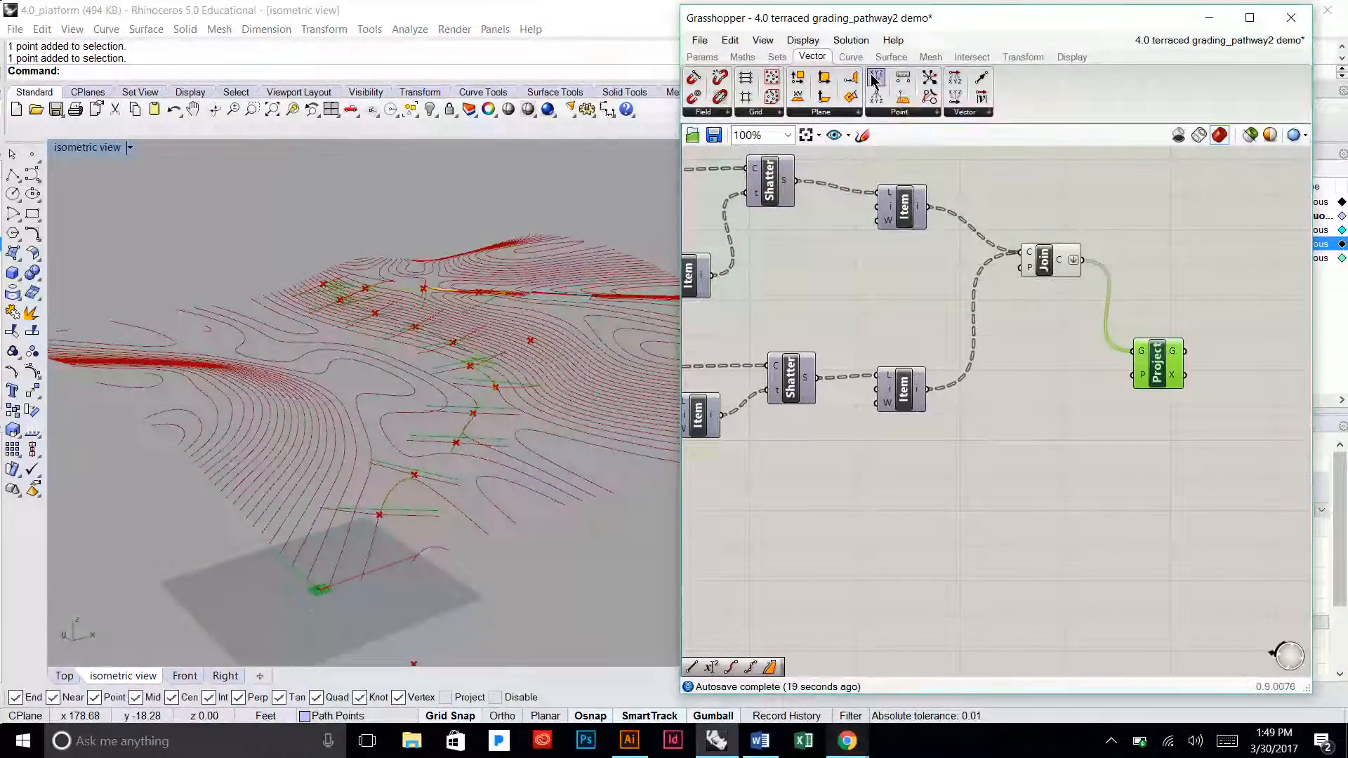
drag(1045, 443, 1046, 440)
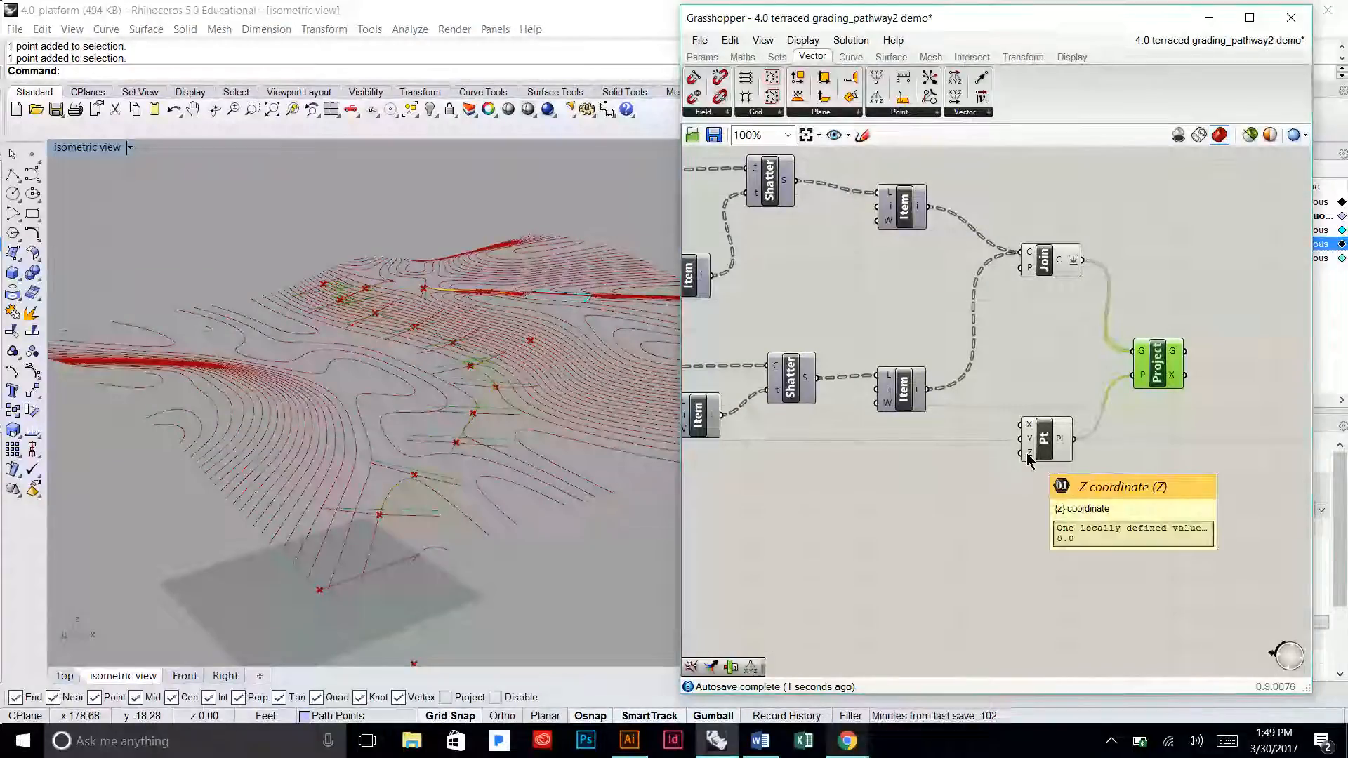
double_click(911, 537)
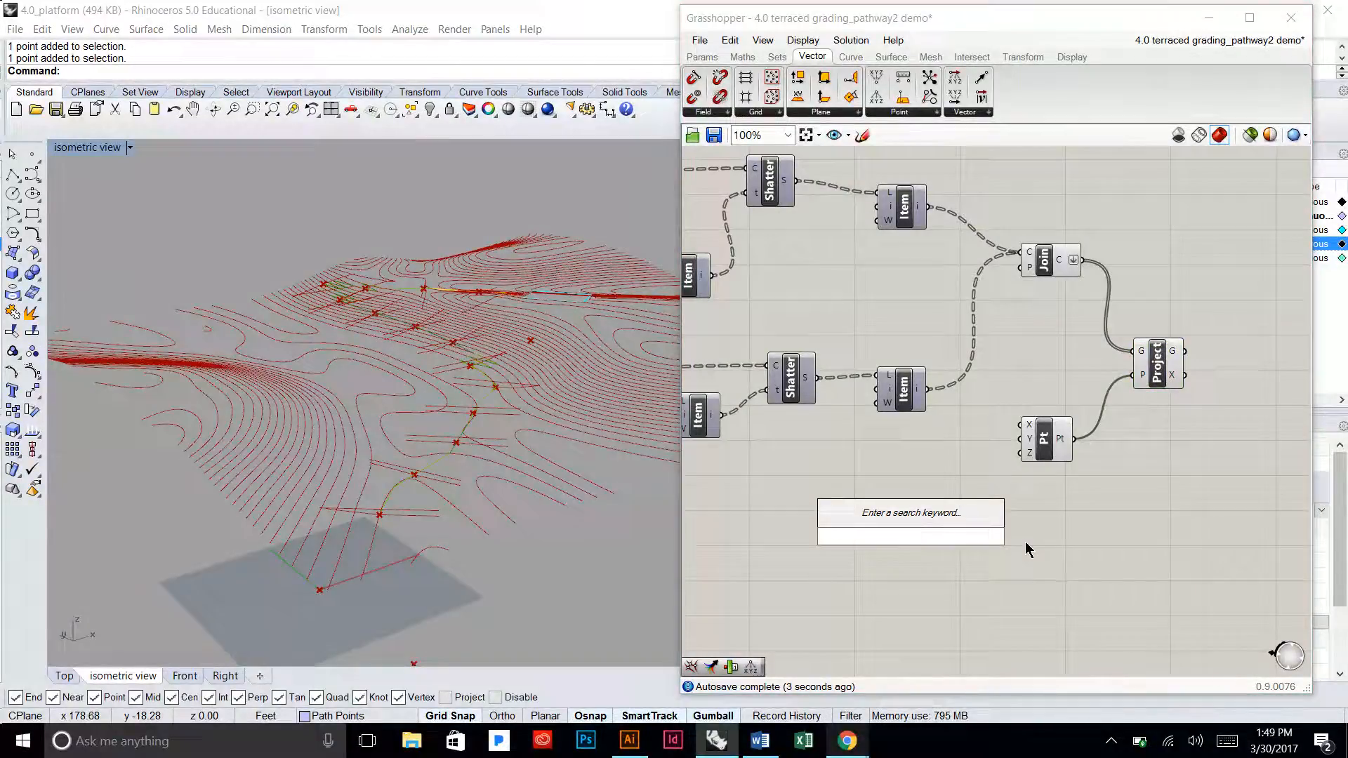
text(-30<)
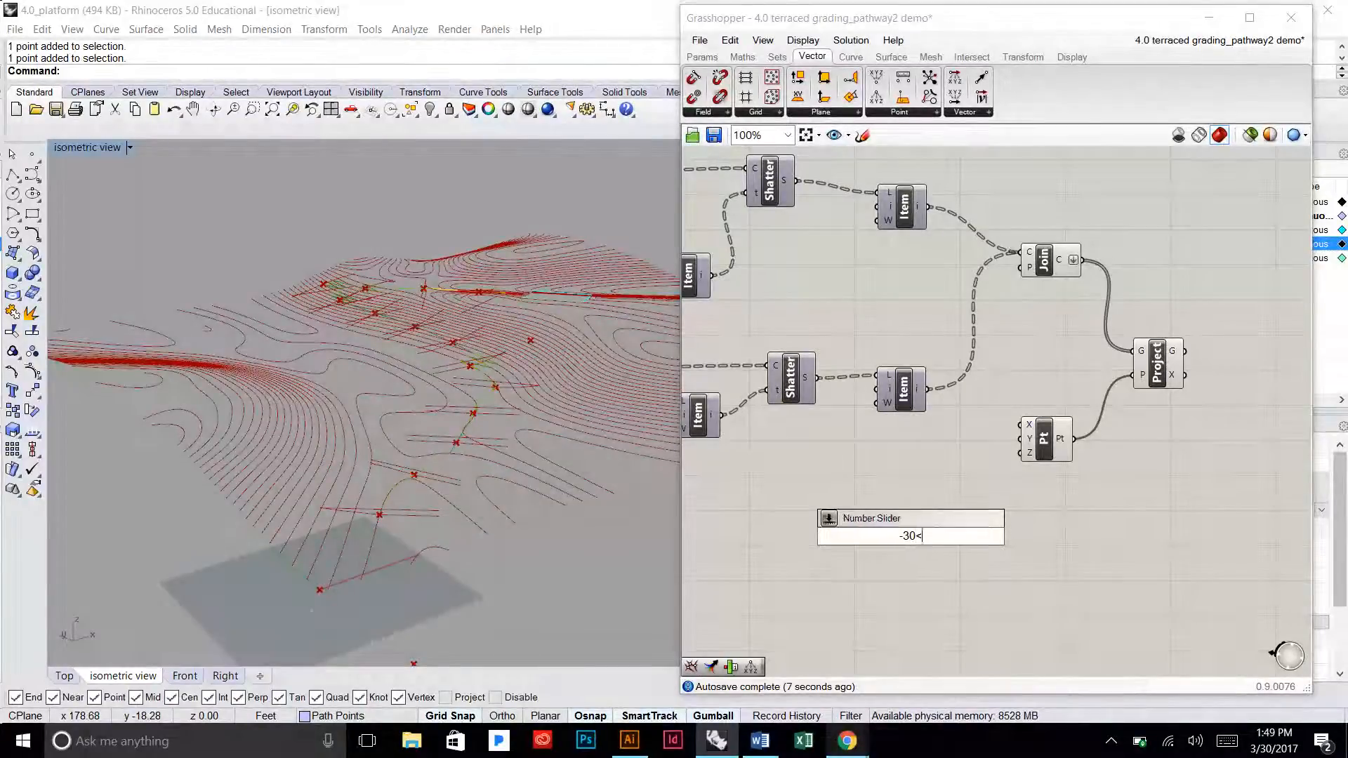
text(-15<0)
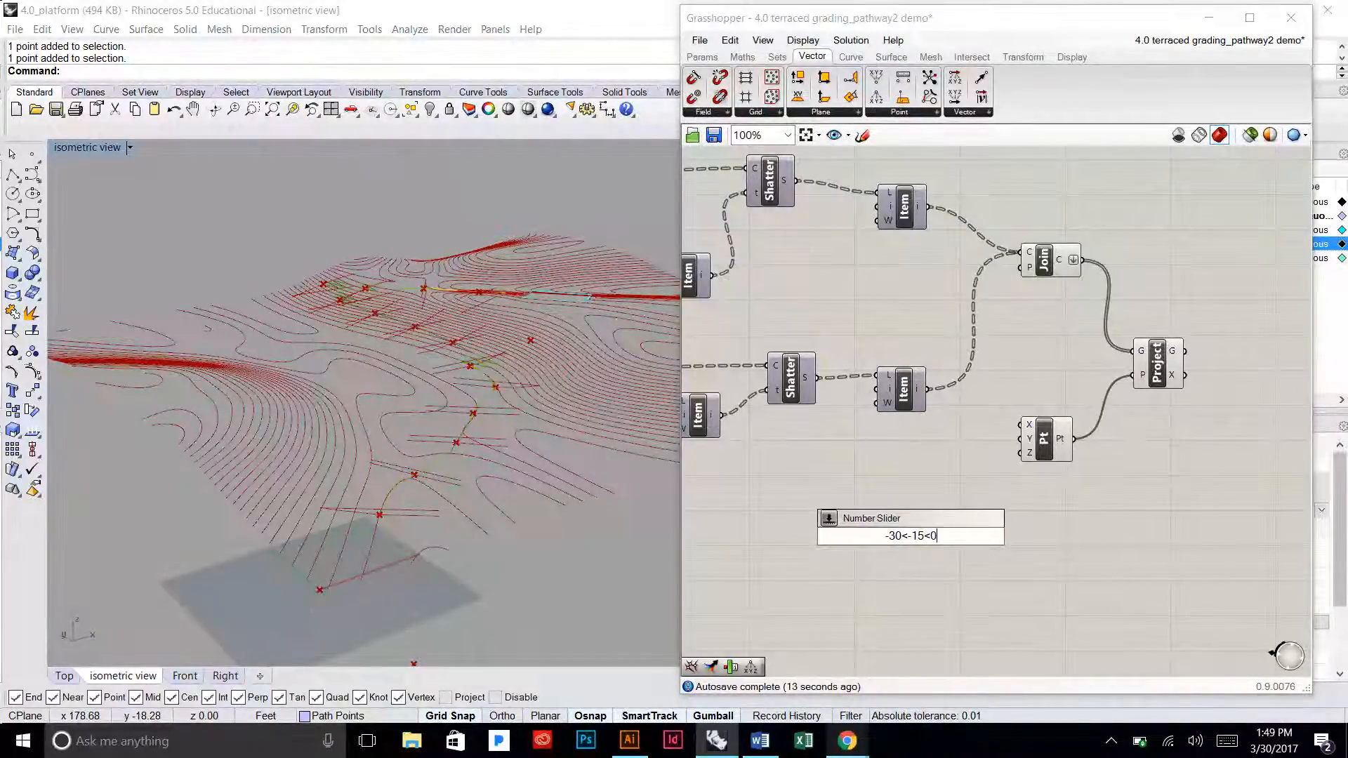
key(Return)
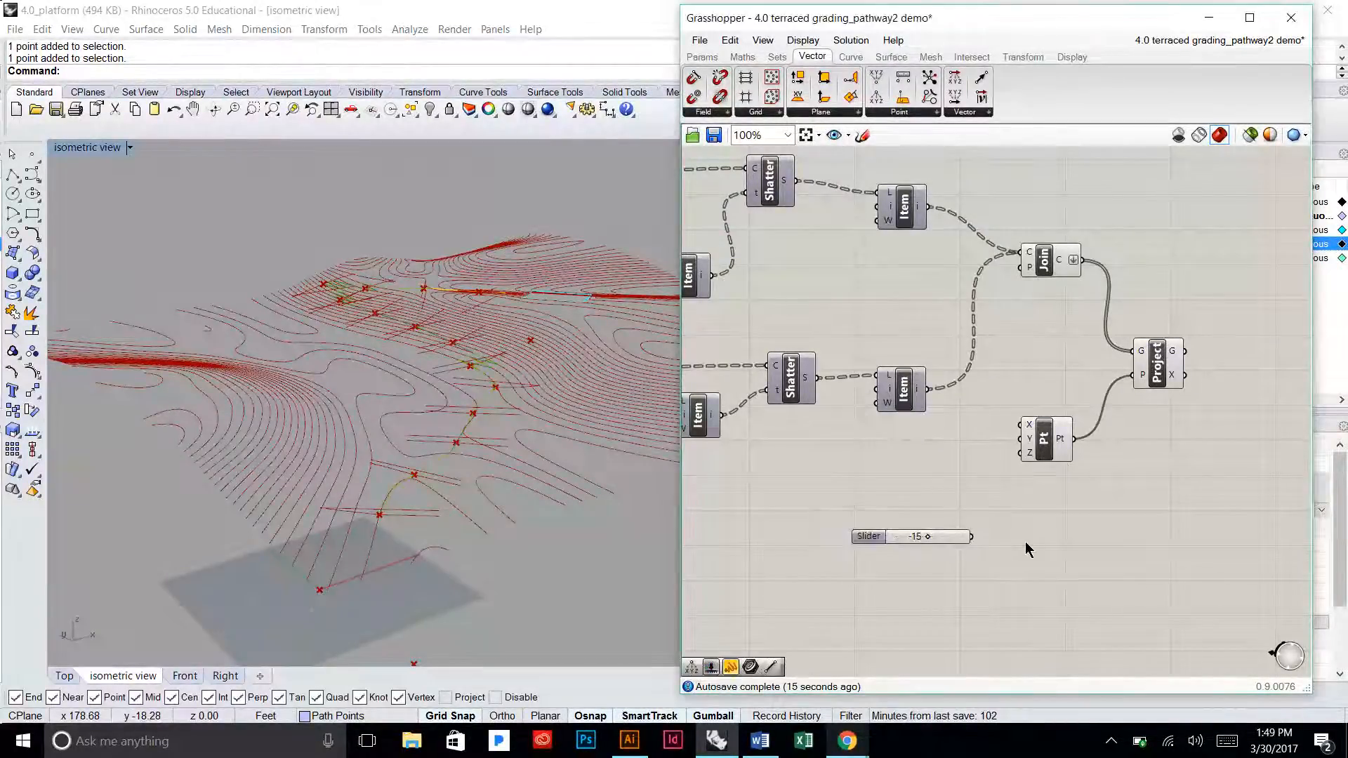
Step: Feed the -15 slider into Construct Point's Z input and turn off the preview of Construct Point
drag(1017, 478, 1020, 454)
mouse_move(373, 490)
right_down()
mouse_move(384, 429)
mouse_move(355, 481)
mouse_move(322, 442)
mouse_move(189, 443)
mouse_move(391, 419)
mouse_move(415, 383)
mouse_move(385, 487)
right_up()
right_drag(1121, 421, 1047, 436)
click(977, 452)
drag(1081, 382, 1086, 411)
middle_click(952, 421)
click(992, 373)
Step: Rearrange Project, Join Curves and the Z coordinate slider to tidy the projection part of the definition
click(1025, 366)
right_drag(1027, 366, 972, 375)
drag(1048, 414, 1051, 449)
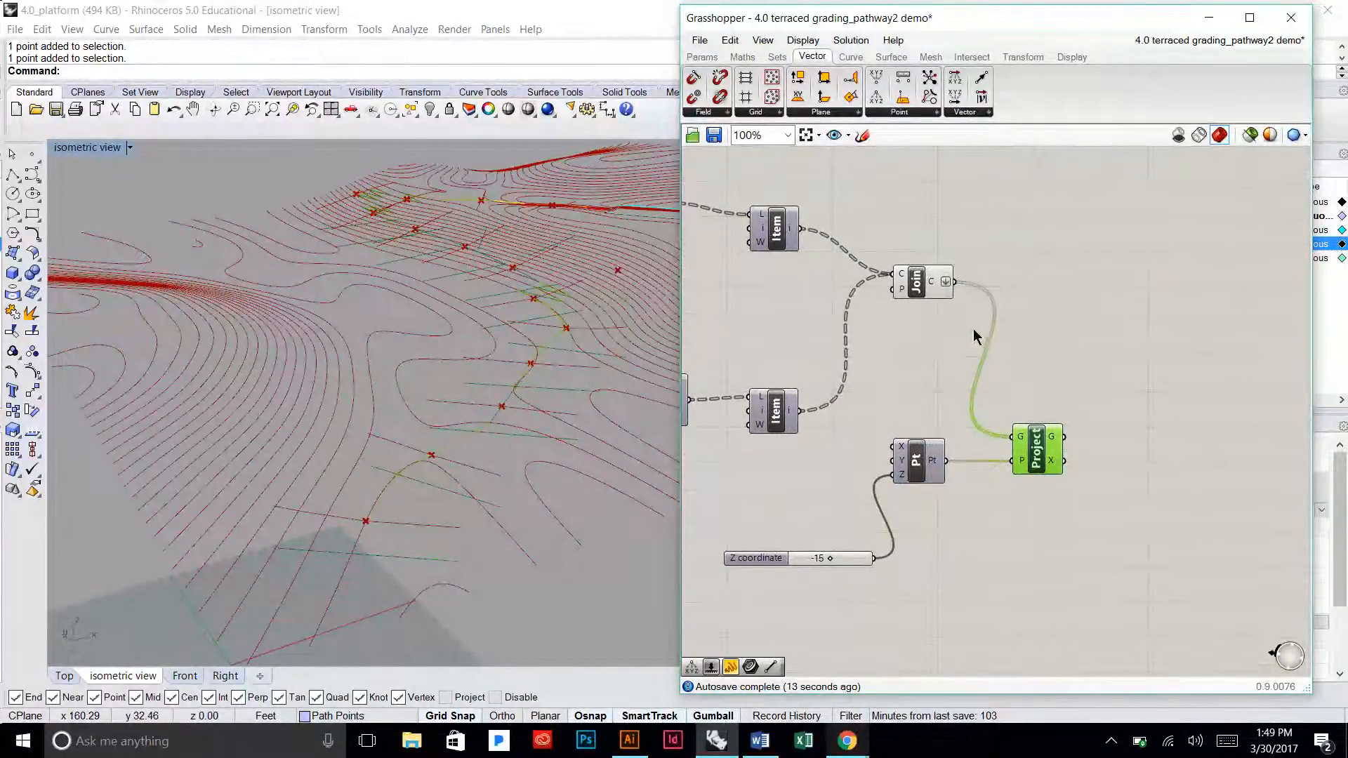
drag(916, 281, 956, 266)
click(1004, 414)
drag(842, 550, 822, 485)
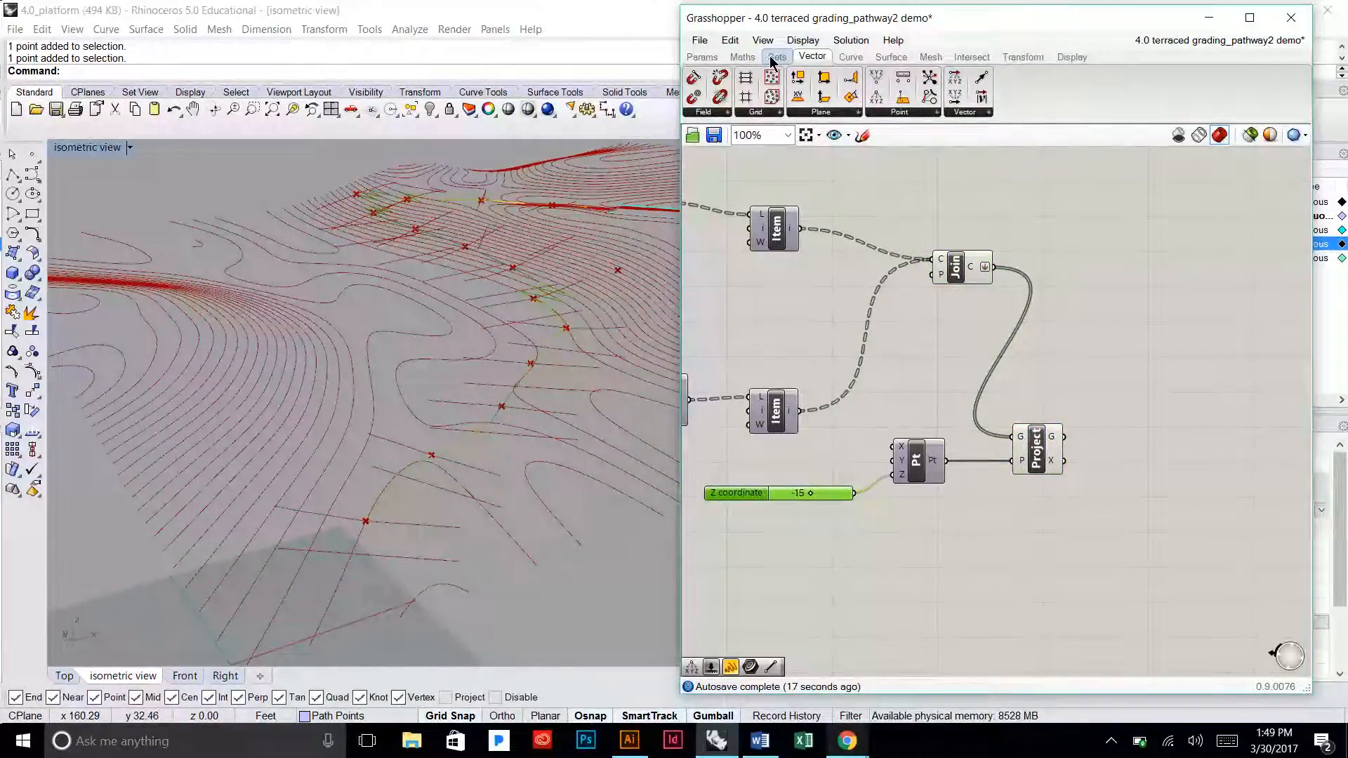
Step: Add an End Points component beyond Join Curves and feed the joined curves into its C input
click(851, 57)
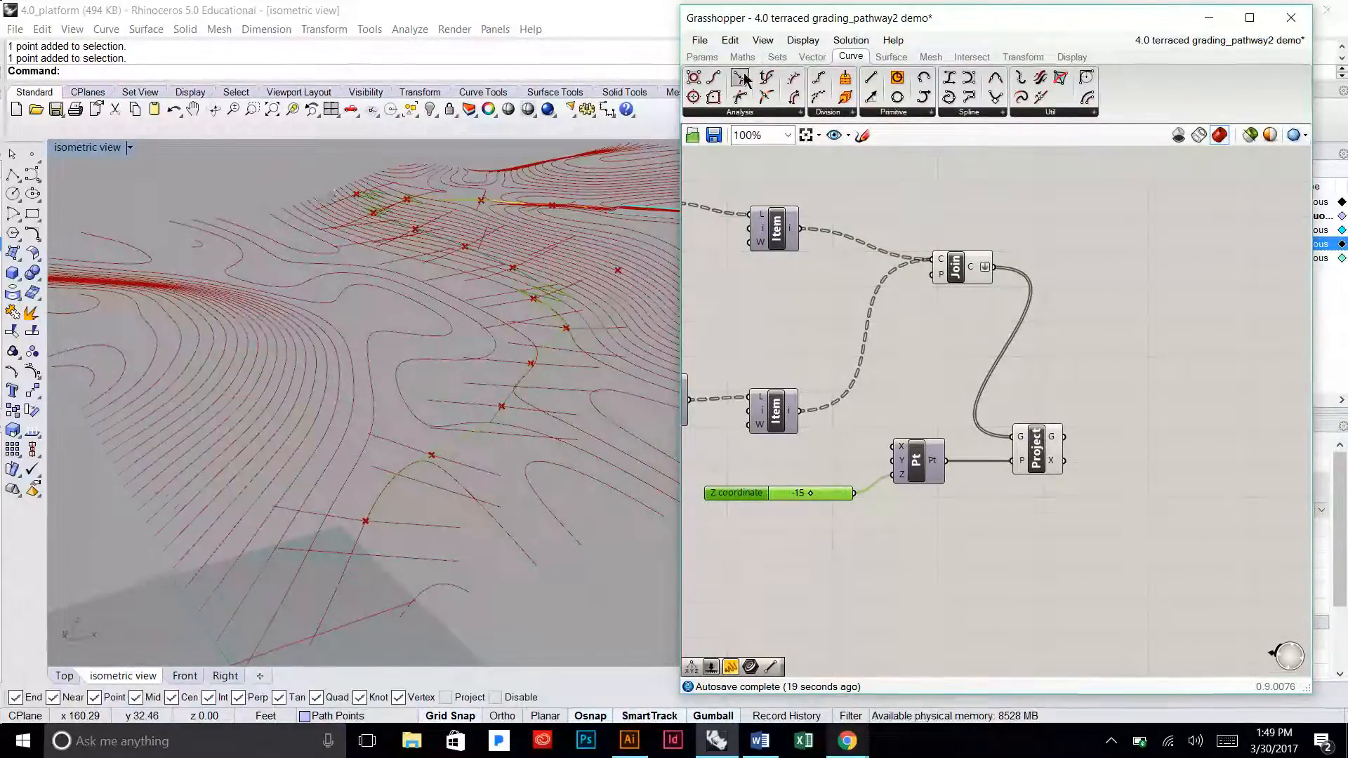
drag(745, 79, 1094, 261)
drag(996, 267, 1125, 243)
right_drag(548, 344, 572, 372)
Step: Duplicate End Points beside Project and feed the projected curves from Project's G output into the copy
key(ctrl+v)
drag(1128, 247, 1151, 421)
drag(1063, 438, 1135, 435)
right_drag(533, 497, 531, 431)
click(1154, 382)
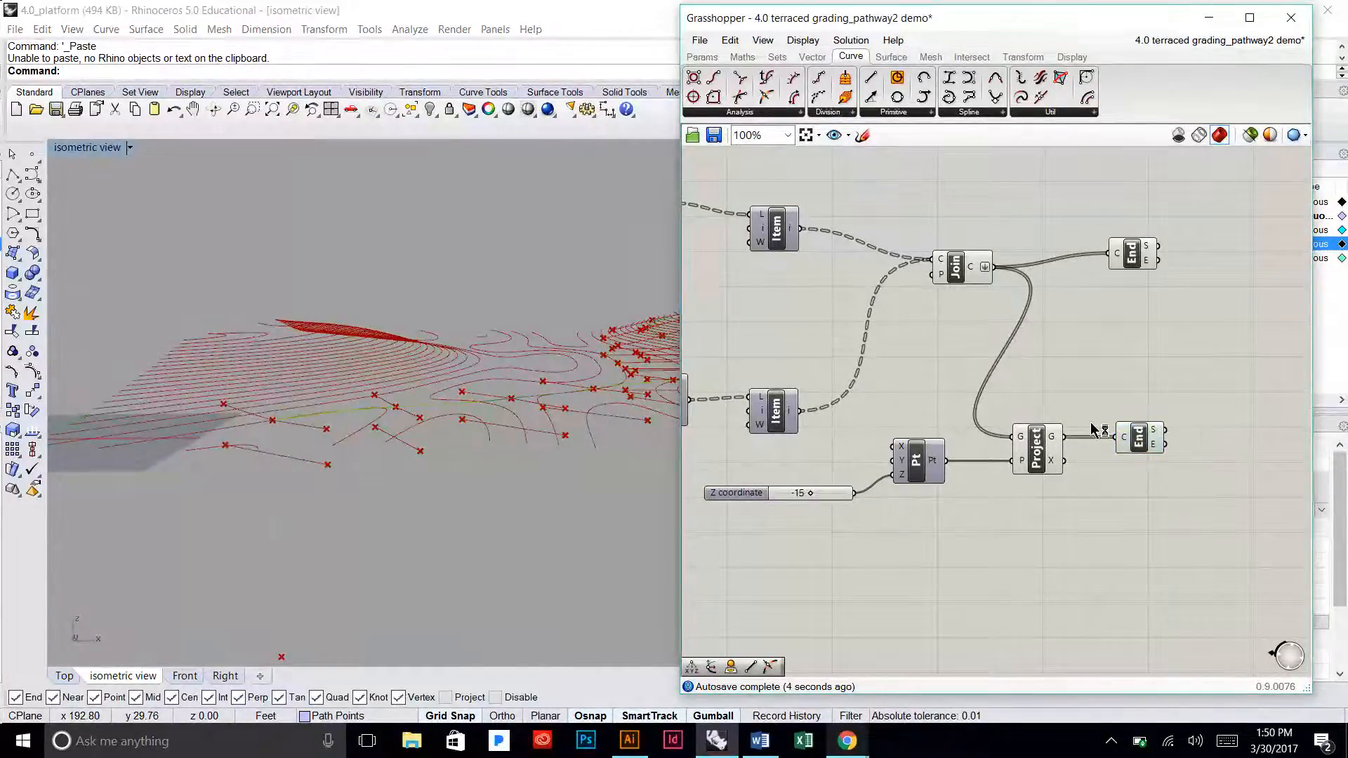
right_drag(1093, 429, 1010, 410)
click(930, 429)
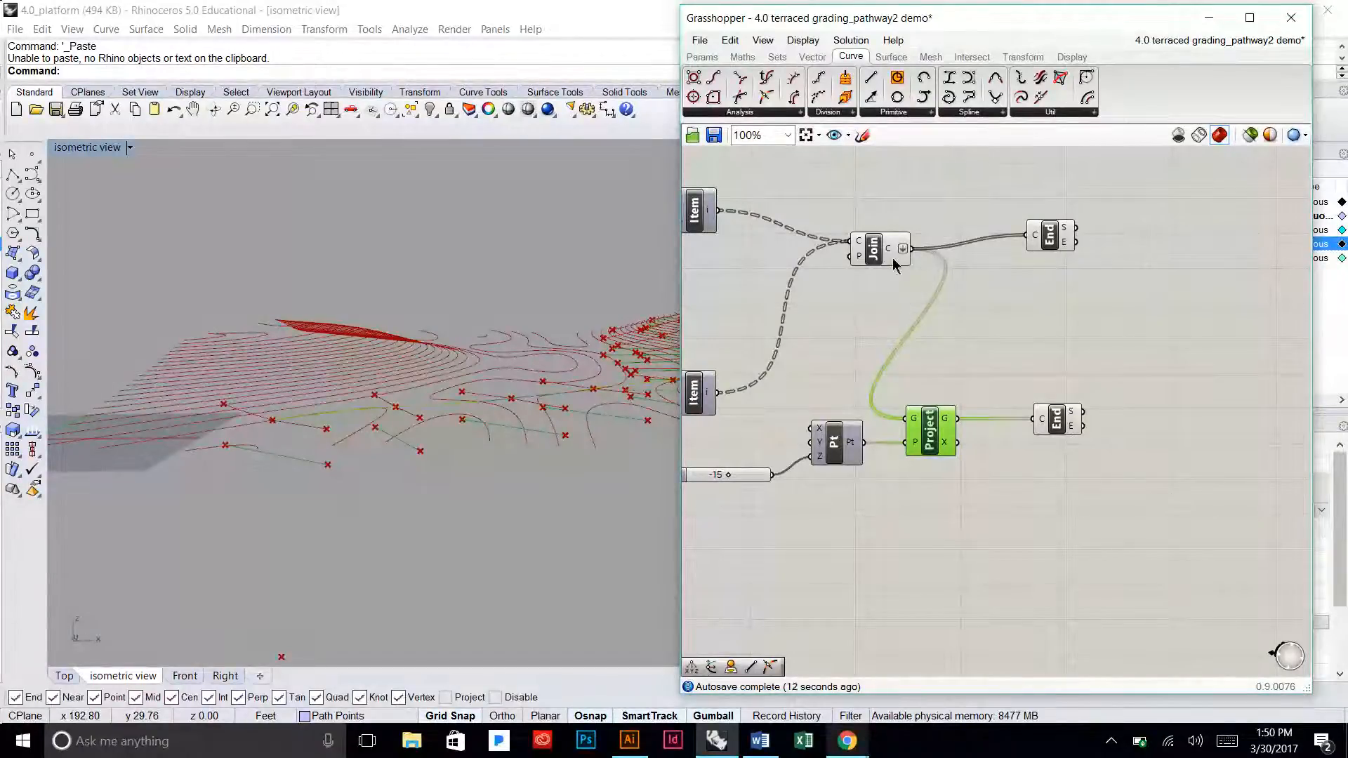
click(1017, 159)
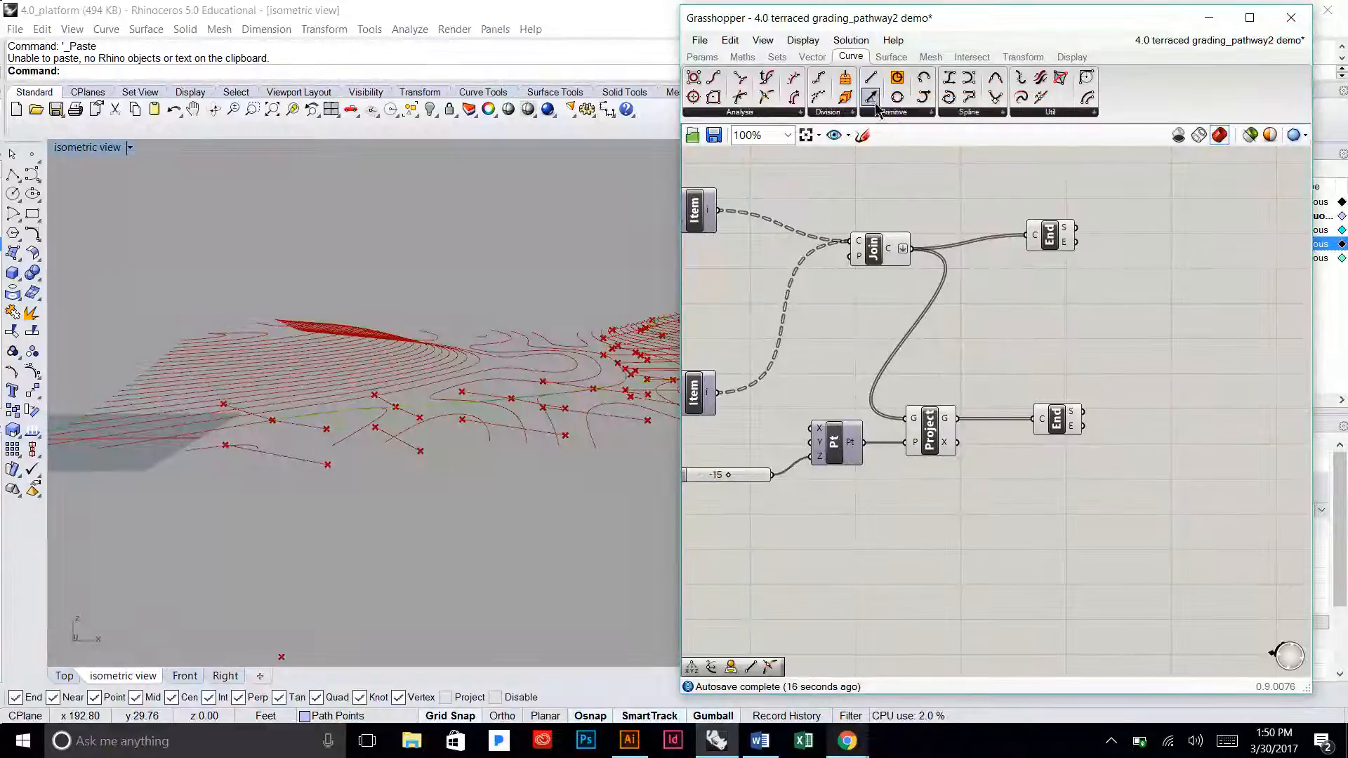
Step: Add a Line component connecting the start points of the joined curves to the start points of the projected curves
click(876, 111)
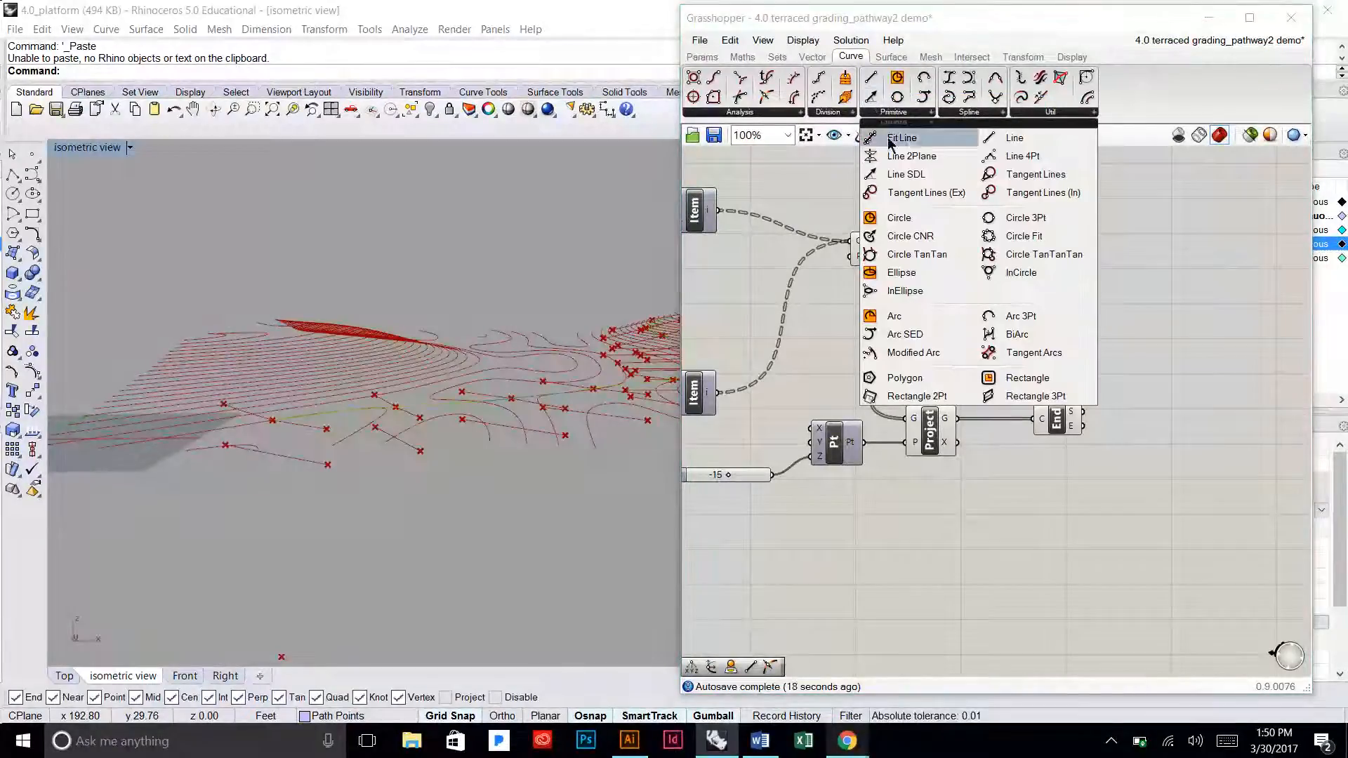
click(1013, 139)
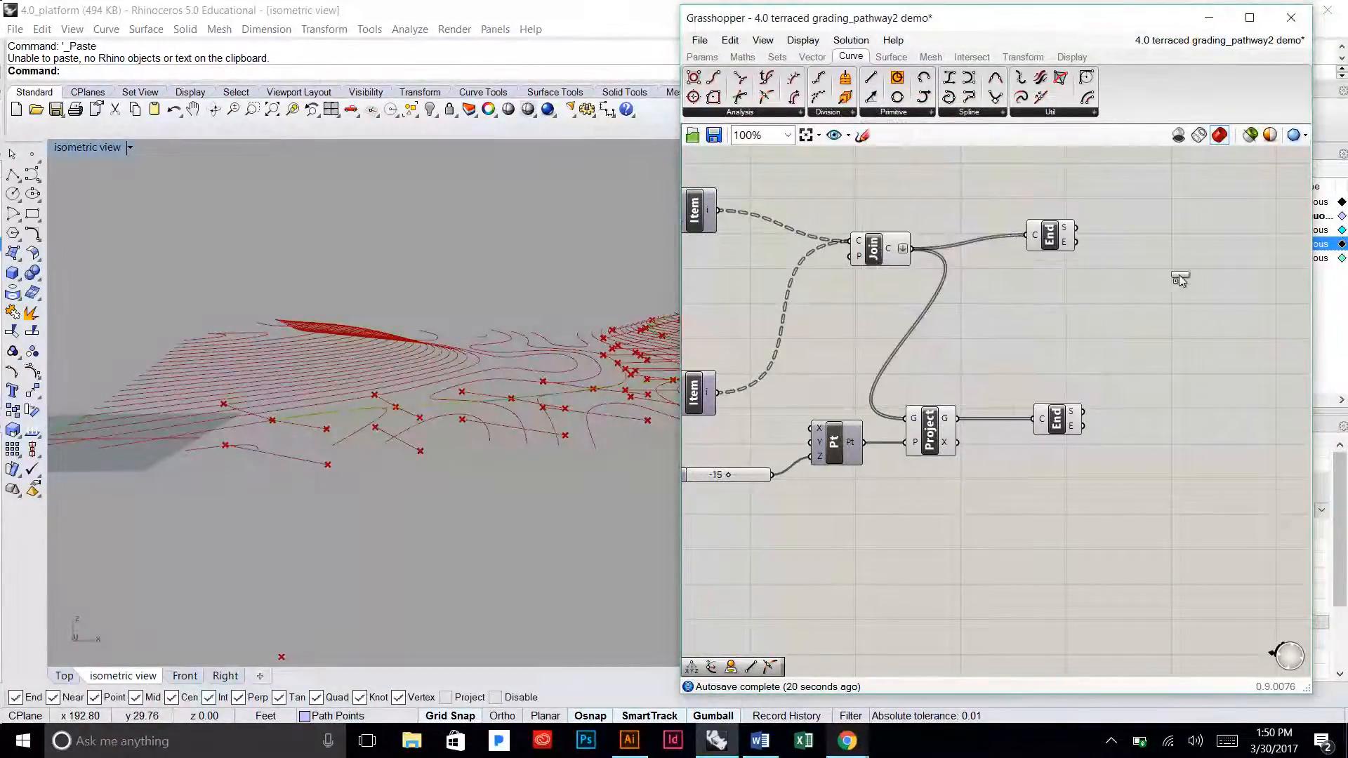
click(1176, 265)
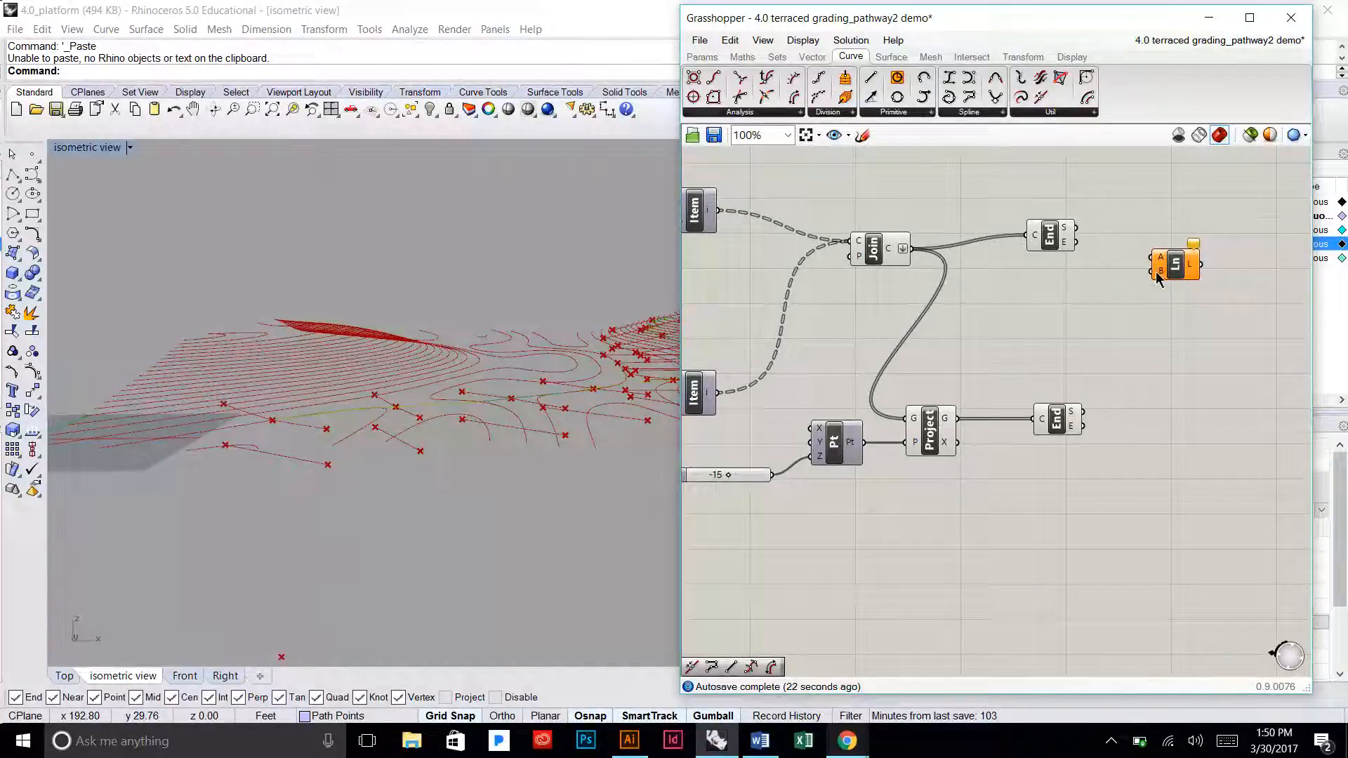
drag(1072, 229, 1130, 247)
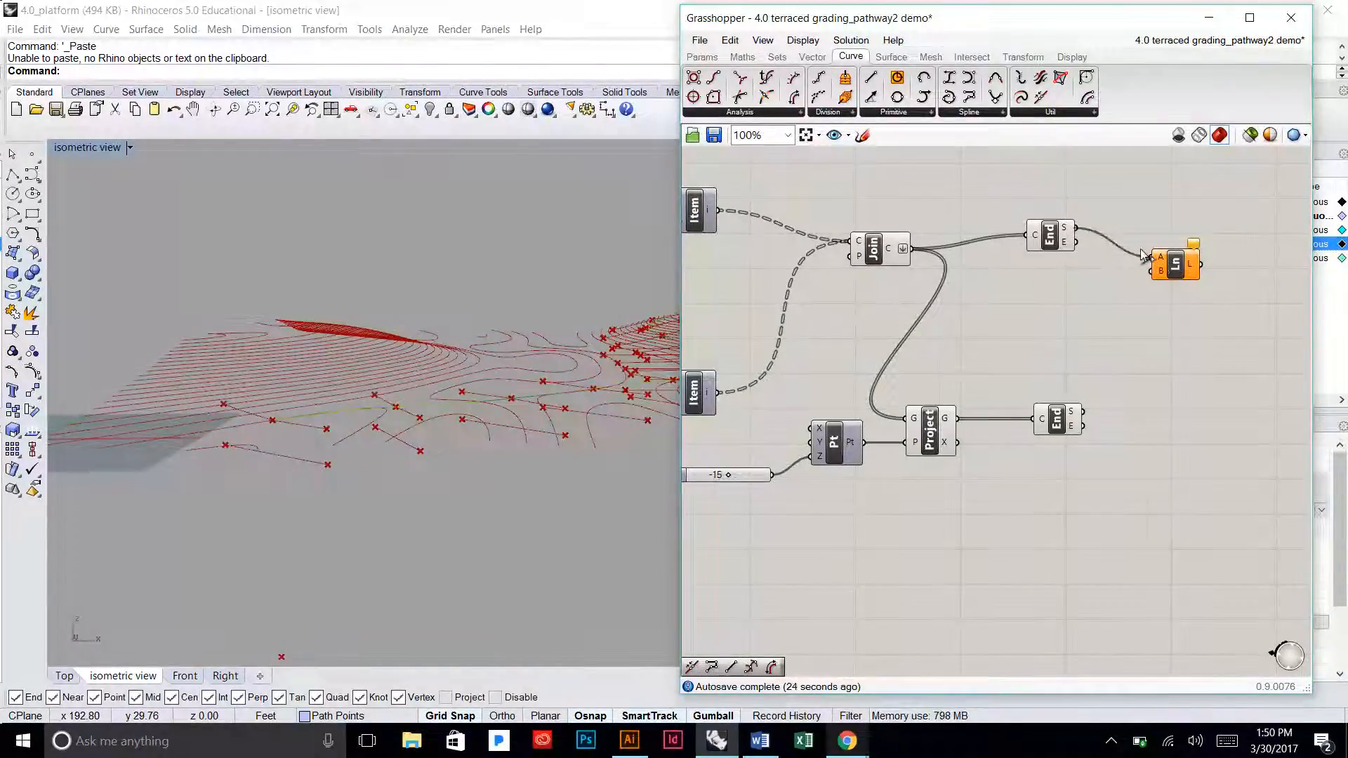
drag(1083, 412, 1191, 352)
Step: Connect the E outputs of both End Points components to the second Line's A and B inputs and inspect the vertical lines in Rhino
mouse_move(1184, 254)
click(1138, 276)
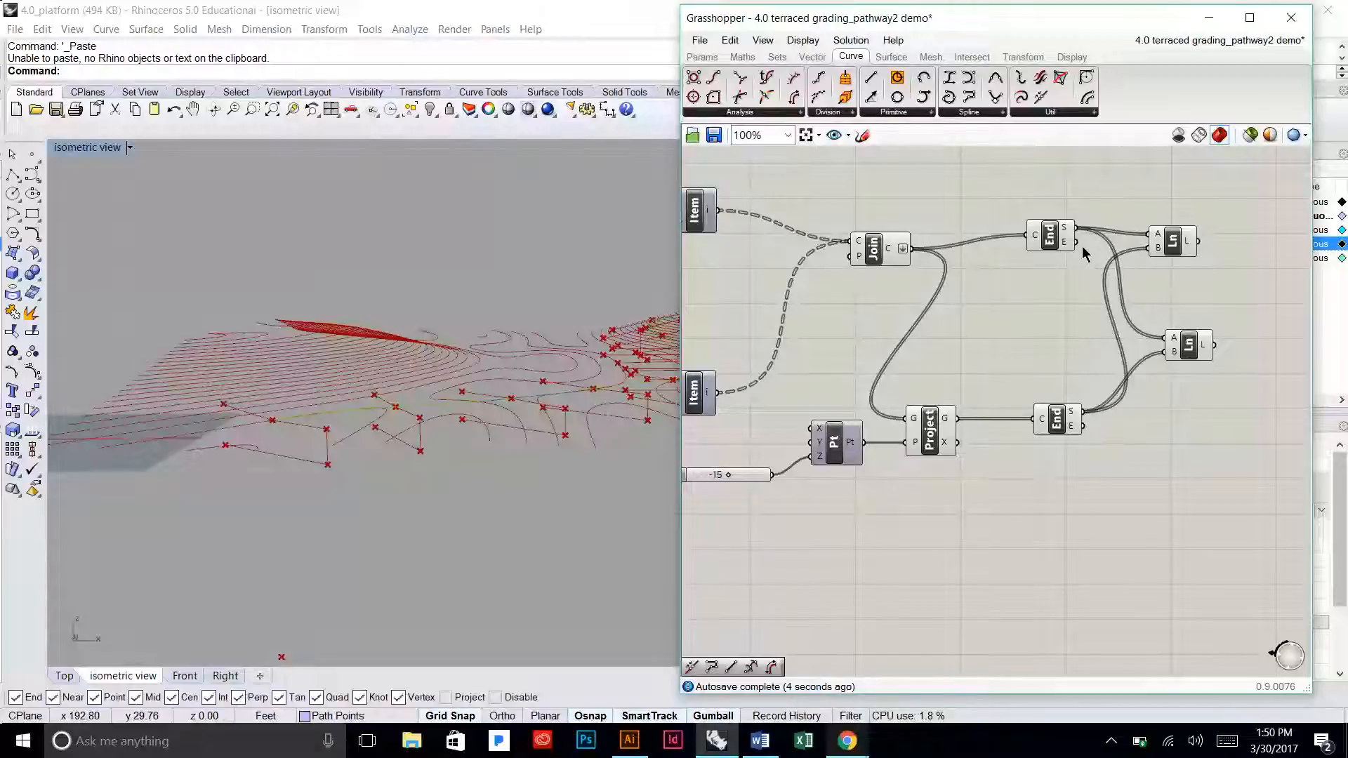
drag(1065, 248, 1168, 338)
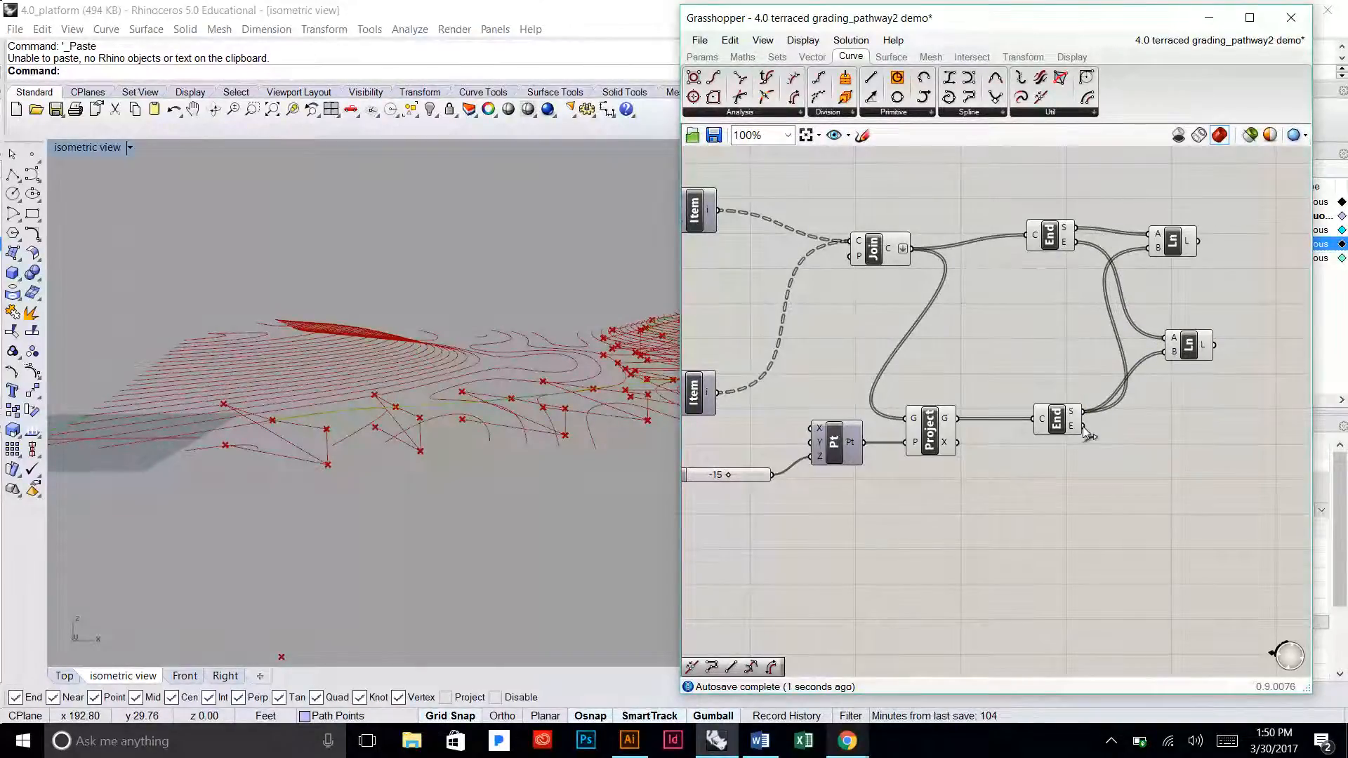
drag(1130, 391, 1180, 397)
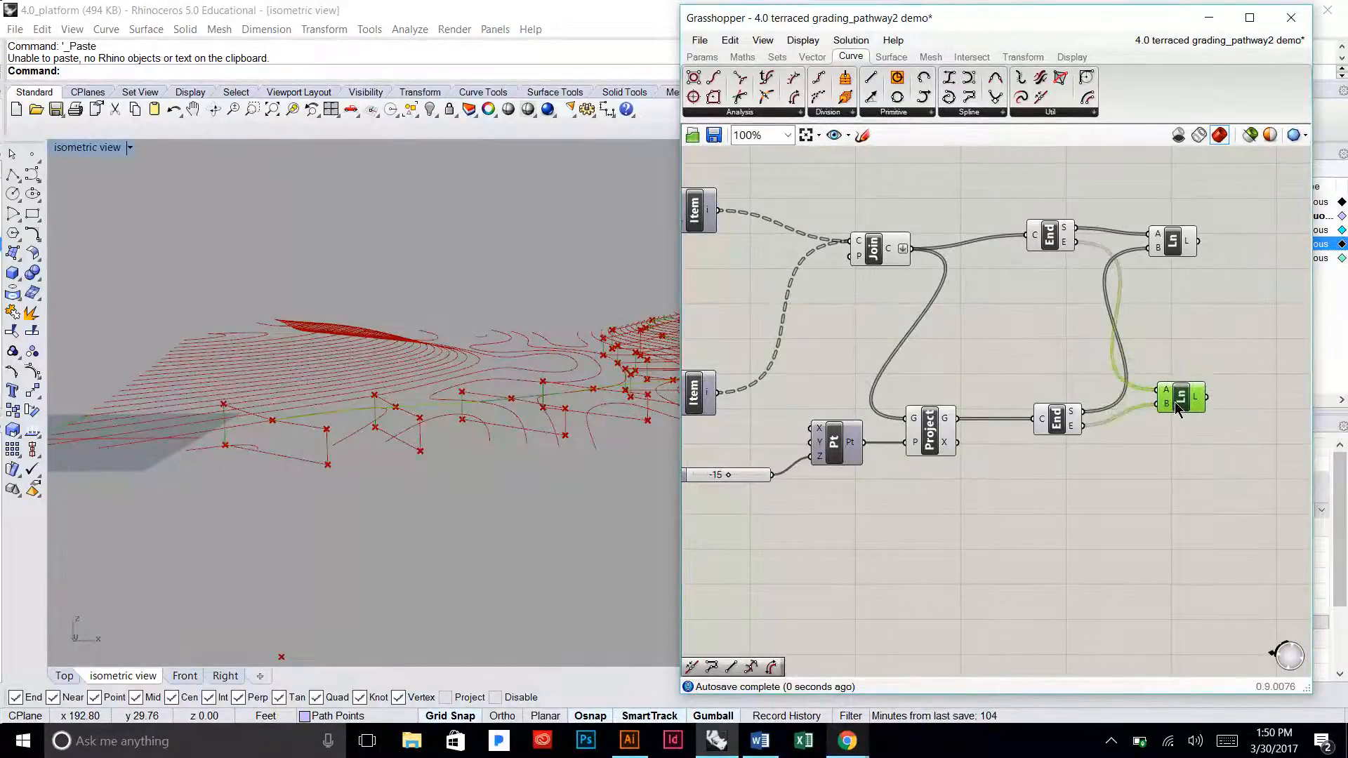
right_drag(507, 390, 609, 449)
scroll(547, 424, up, 3)
click(1121, 484)
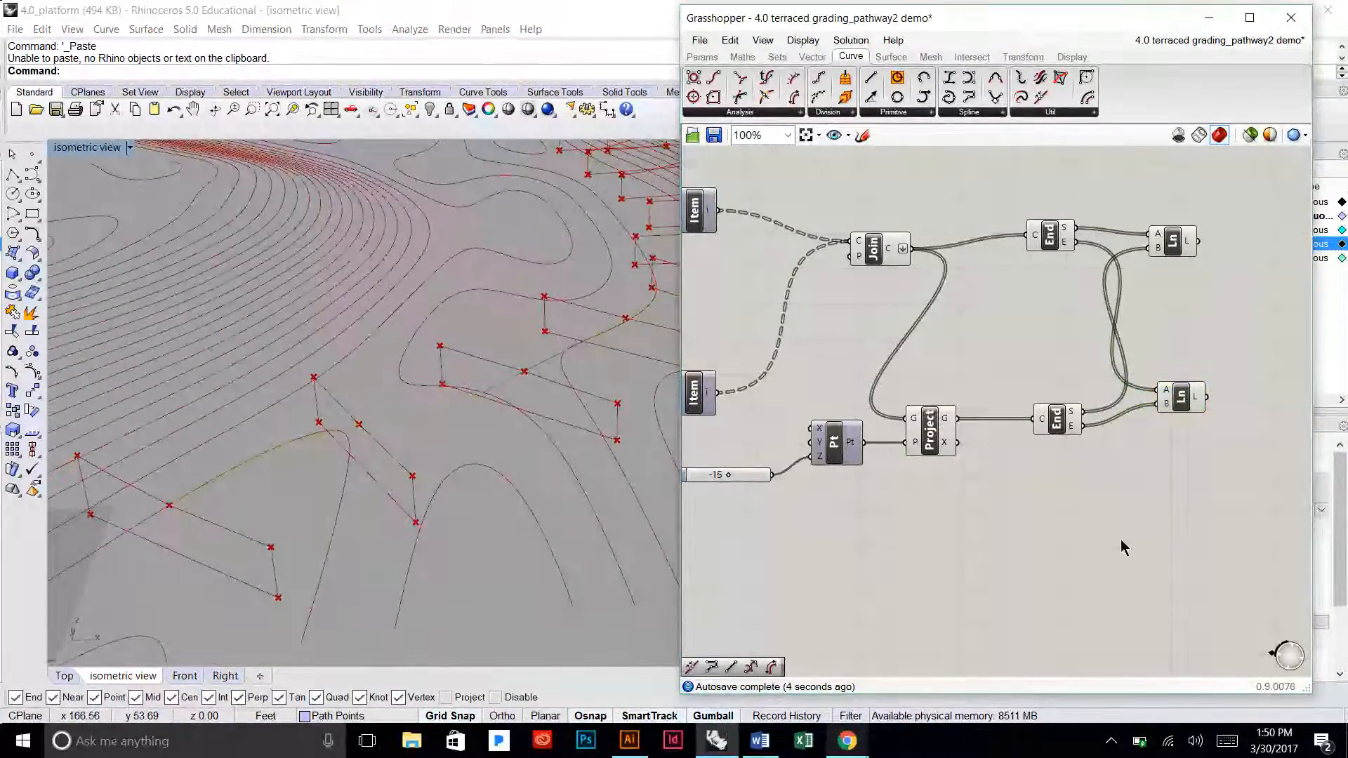
Step: Turn off the preview of both End Points components
drag(1109, 516, 1008, 144)
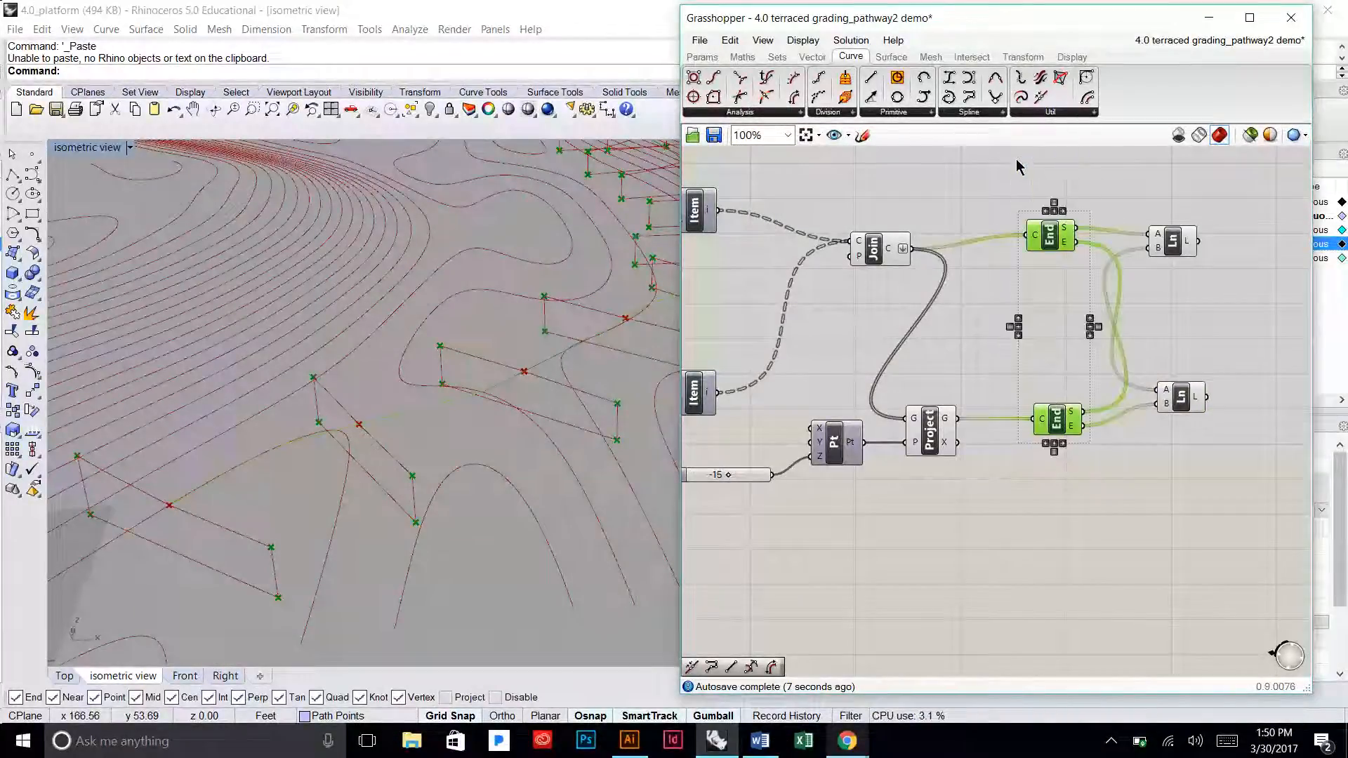
middle_click(1066, 188)
click(1104, 181)
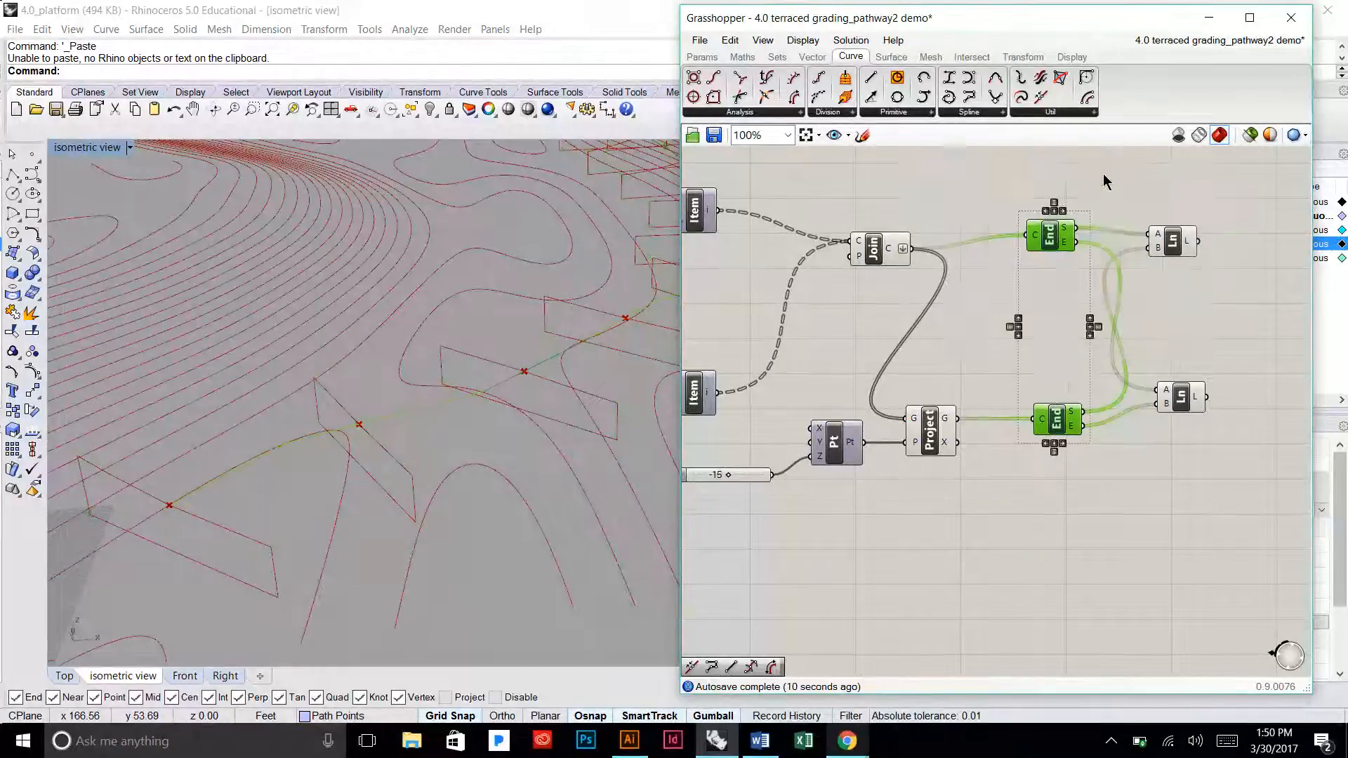
right_drag(1093, 329, 990, 312)
click(951, 263)
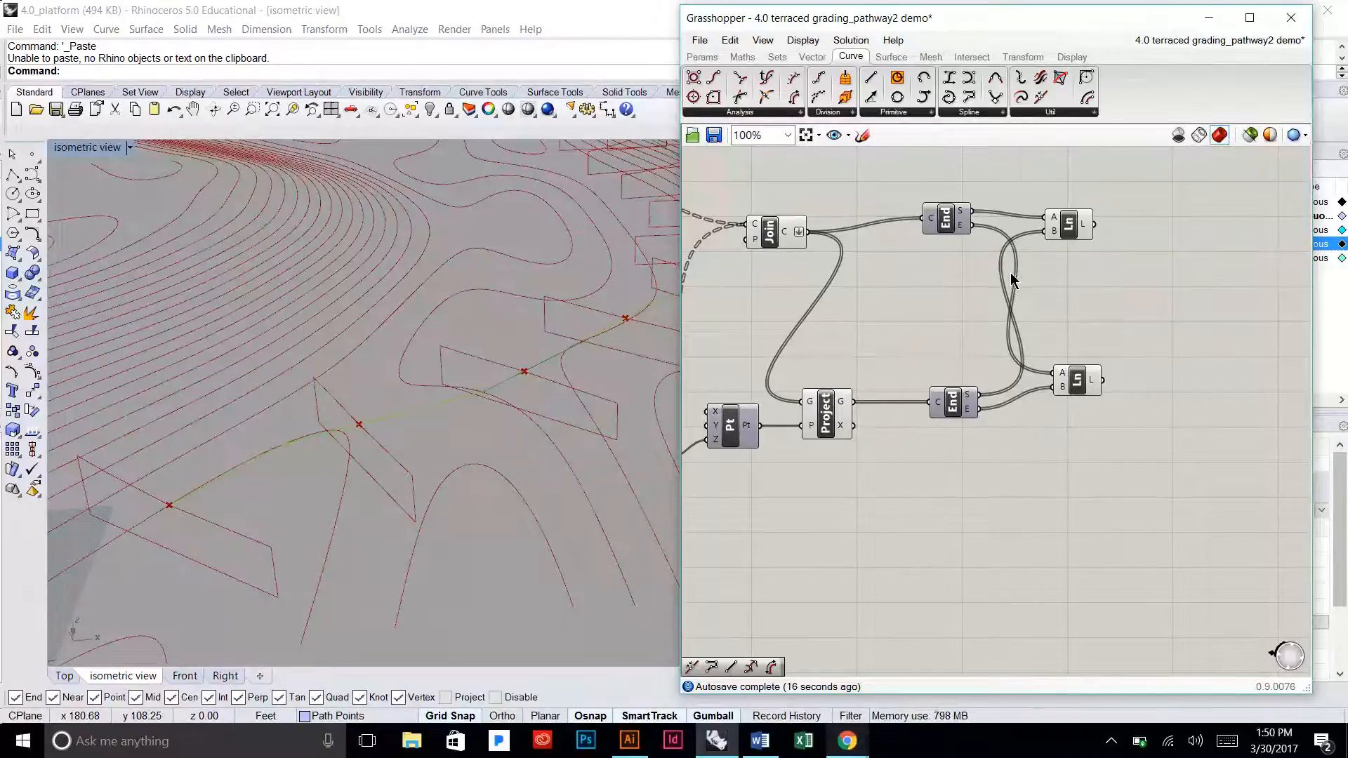
Step: Add a second Join Curves and feed the joined curves, the projected curves and both Line outputs into its C input
click(1050, 113)
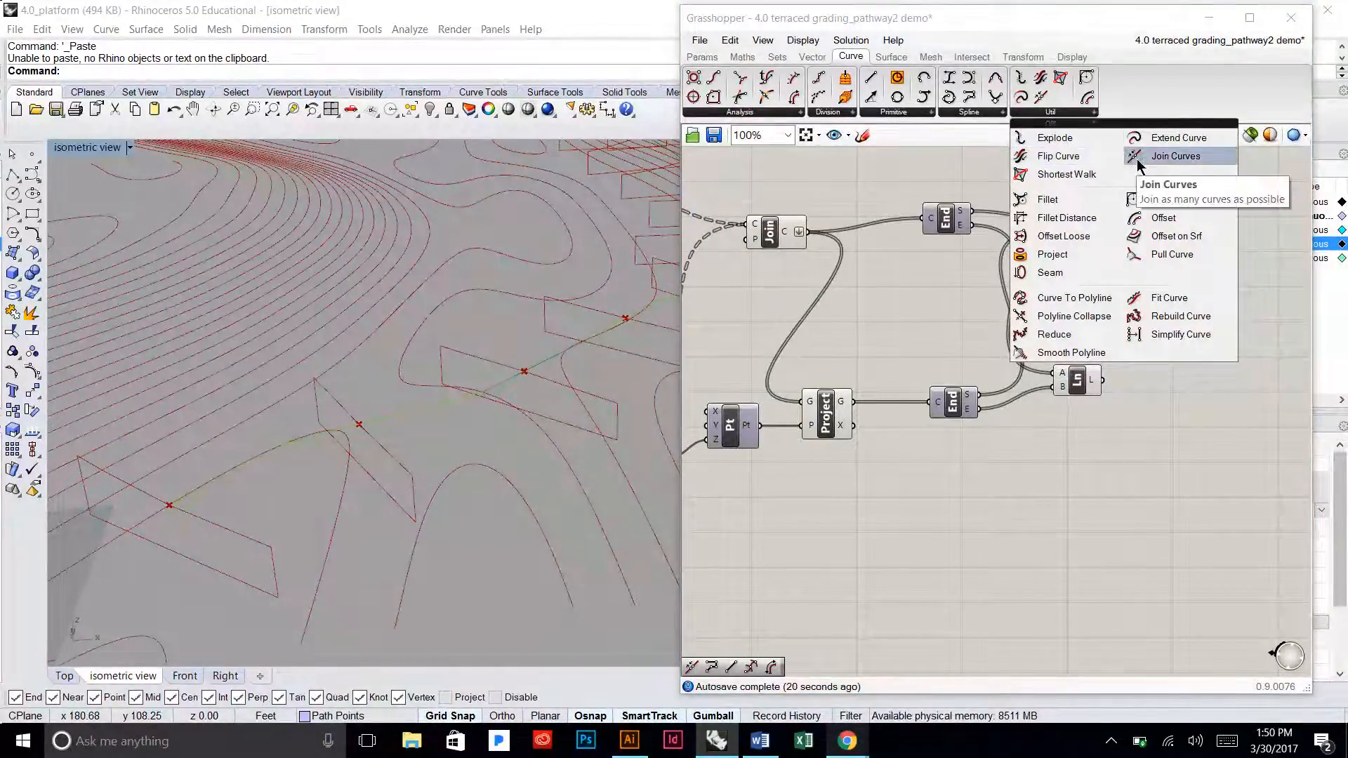
click(1175, 156)
click(1206, 270)
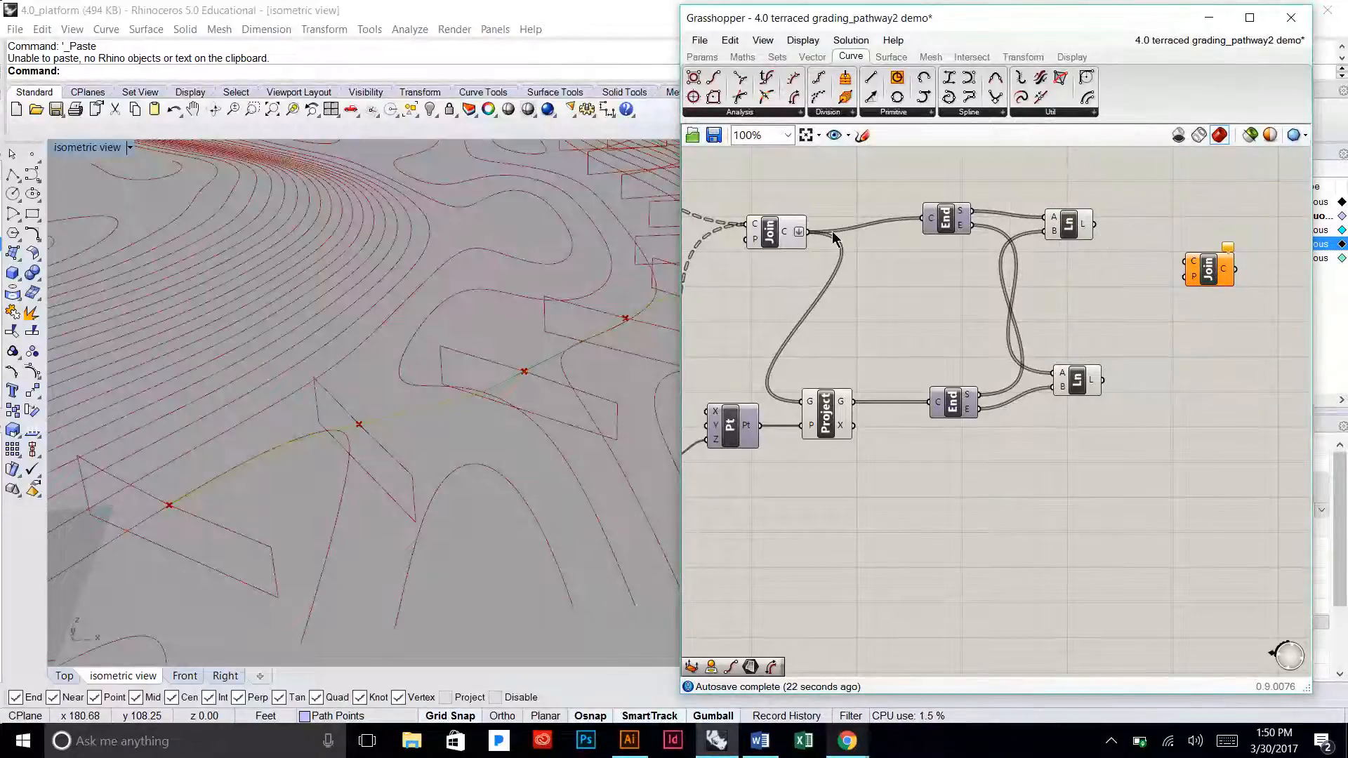
drag(812, 238, 1185, 262)
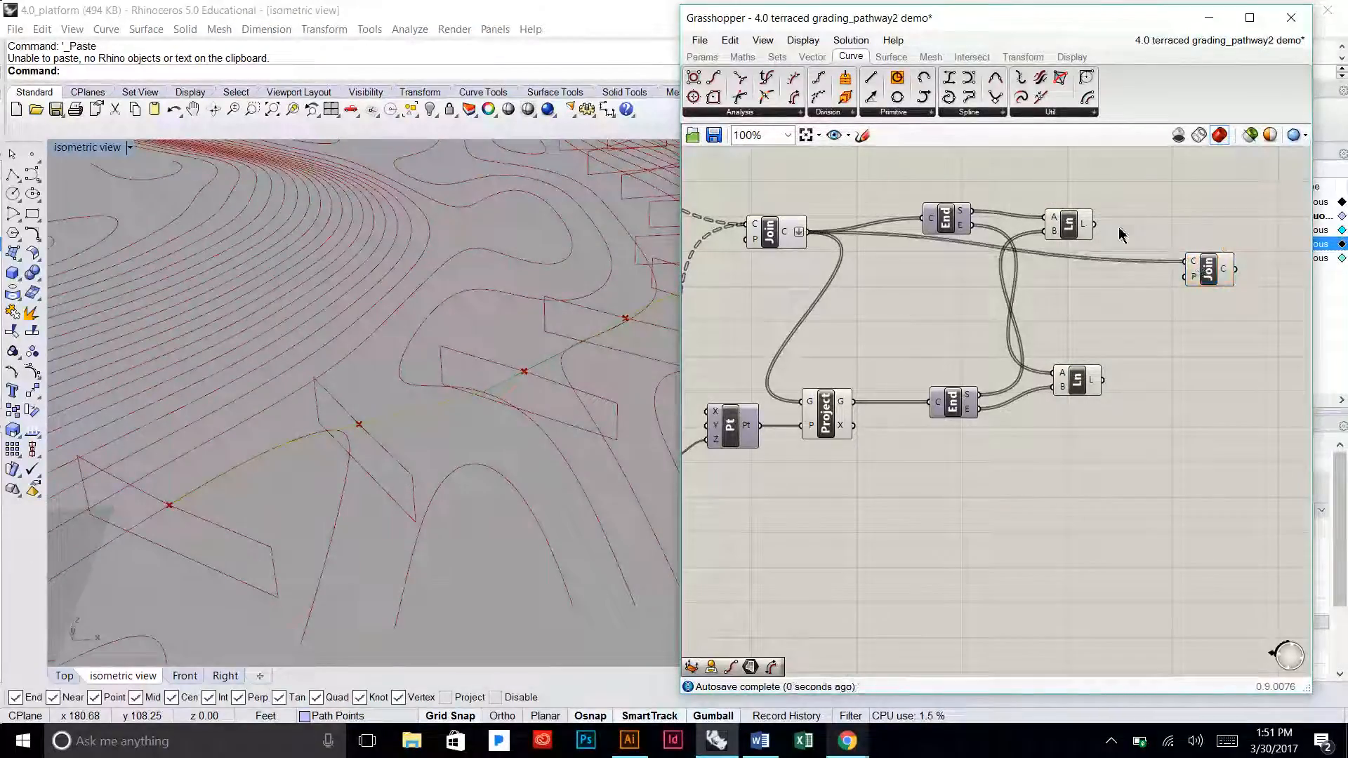
drag(853, 401, 1184, 262)
drag(1096, 225, 1187, 261)
drag(1102, 380, 1186, 262)
mouse_move(1223, 272)
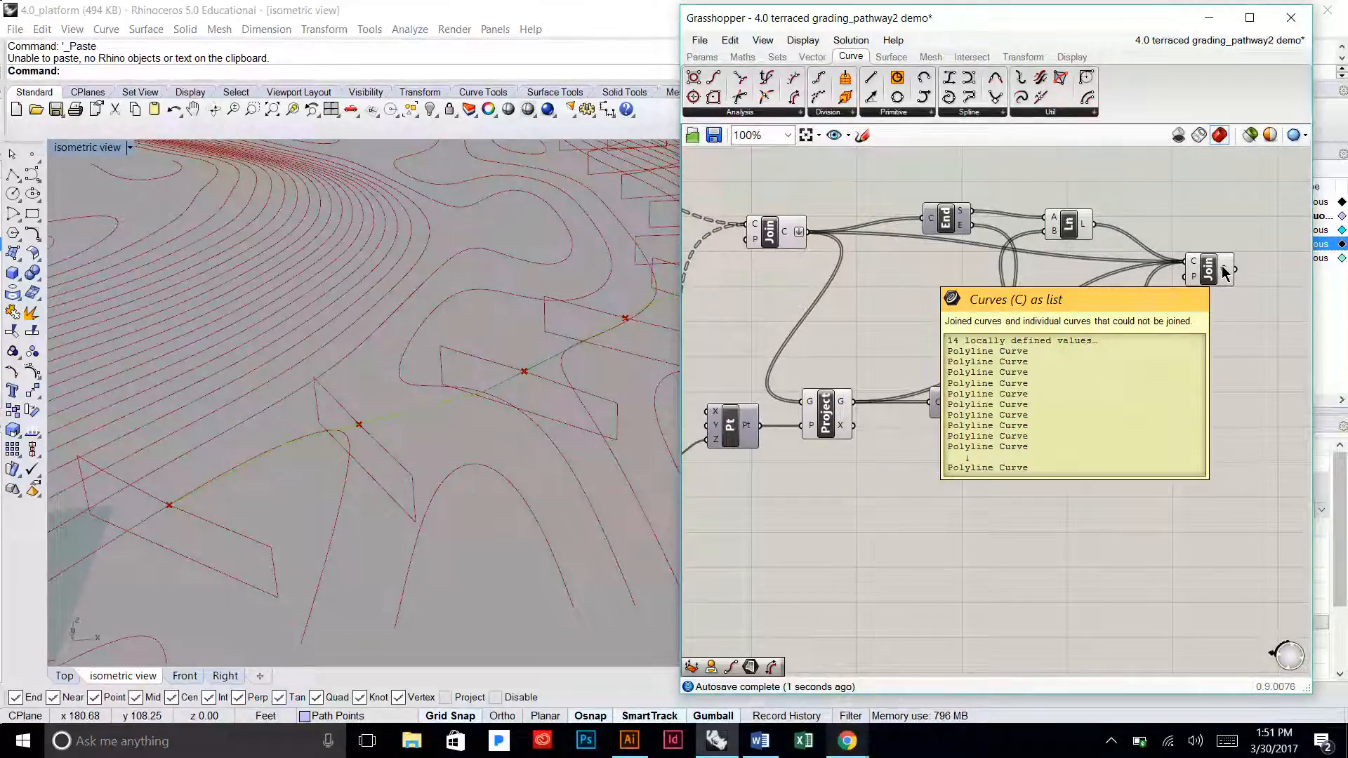
Step: Turn off the previews of the components feeding the final Join Curves and reposition that Join Curves slightly lower
drag(1159, 456, 765, 217)
middle_click(782, 220)
click(825, 182)
click(988, 269)
drag(1210, 268, 1215, 311)
scroll(520, 355, down, 8)
mouse_move(542, 349)
right_down()
mouse_move(534, 374)
mouse_move(535, 345)
right_up()
click(917, 467)
Step: Set the Distance slider of the path's Divide Distance to 20 and inspect the section frames in Rhino
right_drag(772, 315, 950, 306)
scroll(950, 306, down, 5)
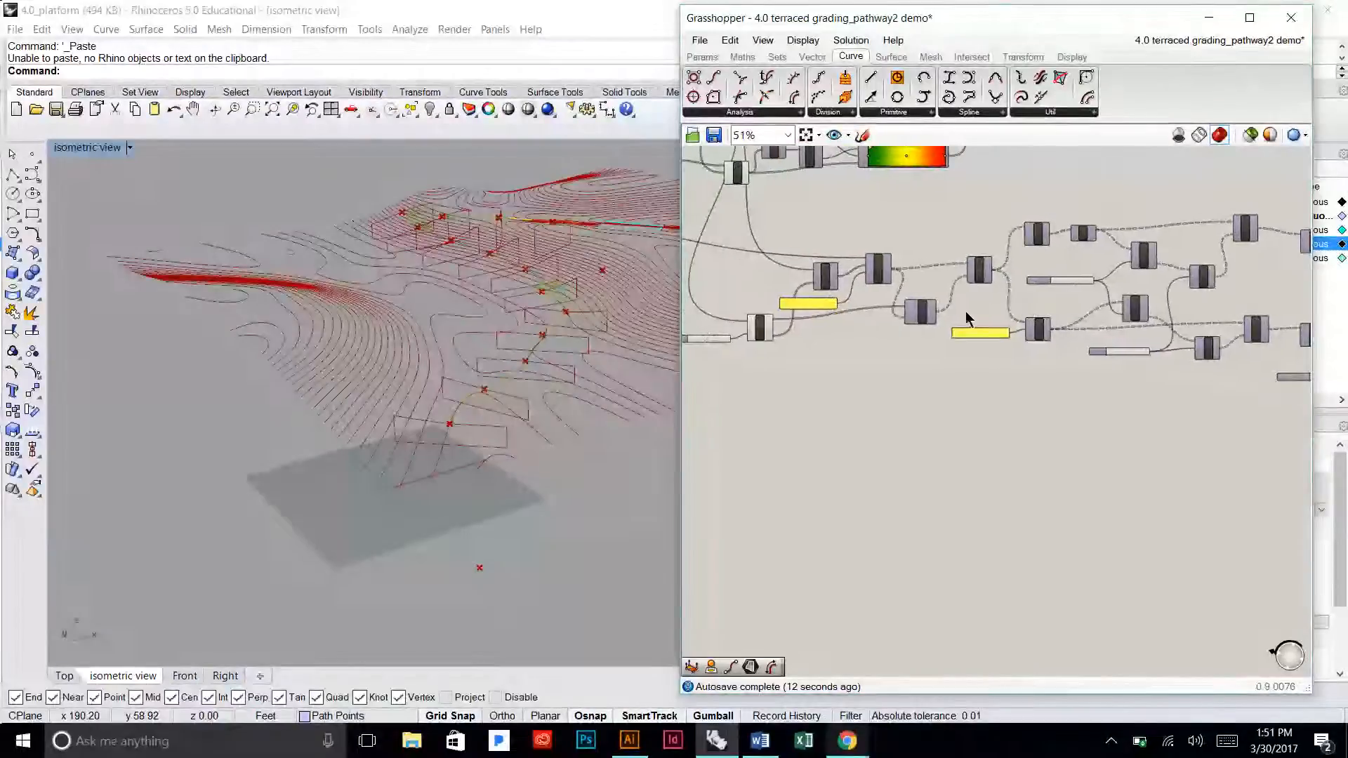
scroll(995, 312, up, 4)
right_drag(914, 310, 1113, 295)
scroll(1113, 295, down, 2)
right_drag(814, 306, 866, 310)
scroll(866, 309, up, 3)
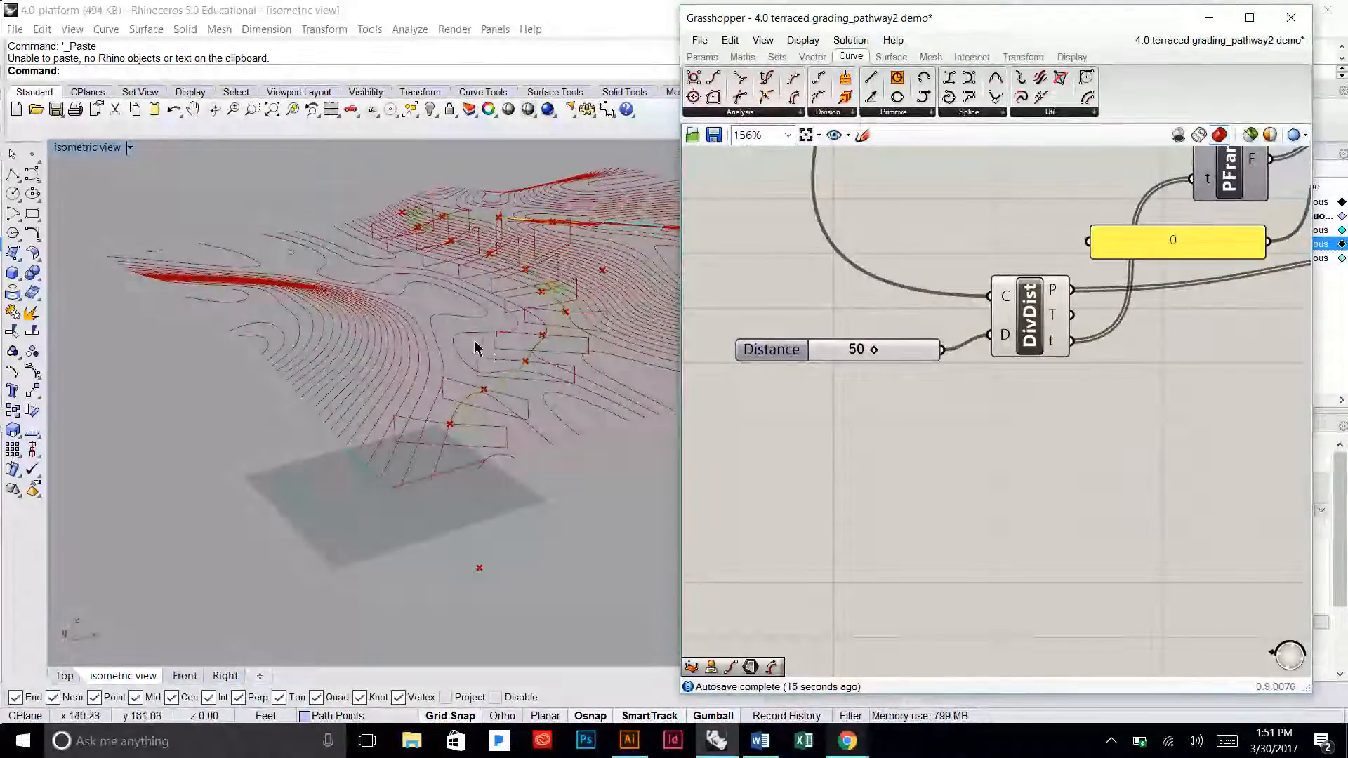
scroll(474, 365, up, 2)
scroll(799, 349, up, 1)
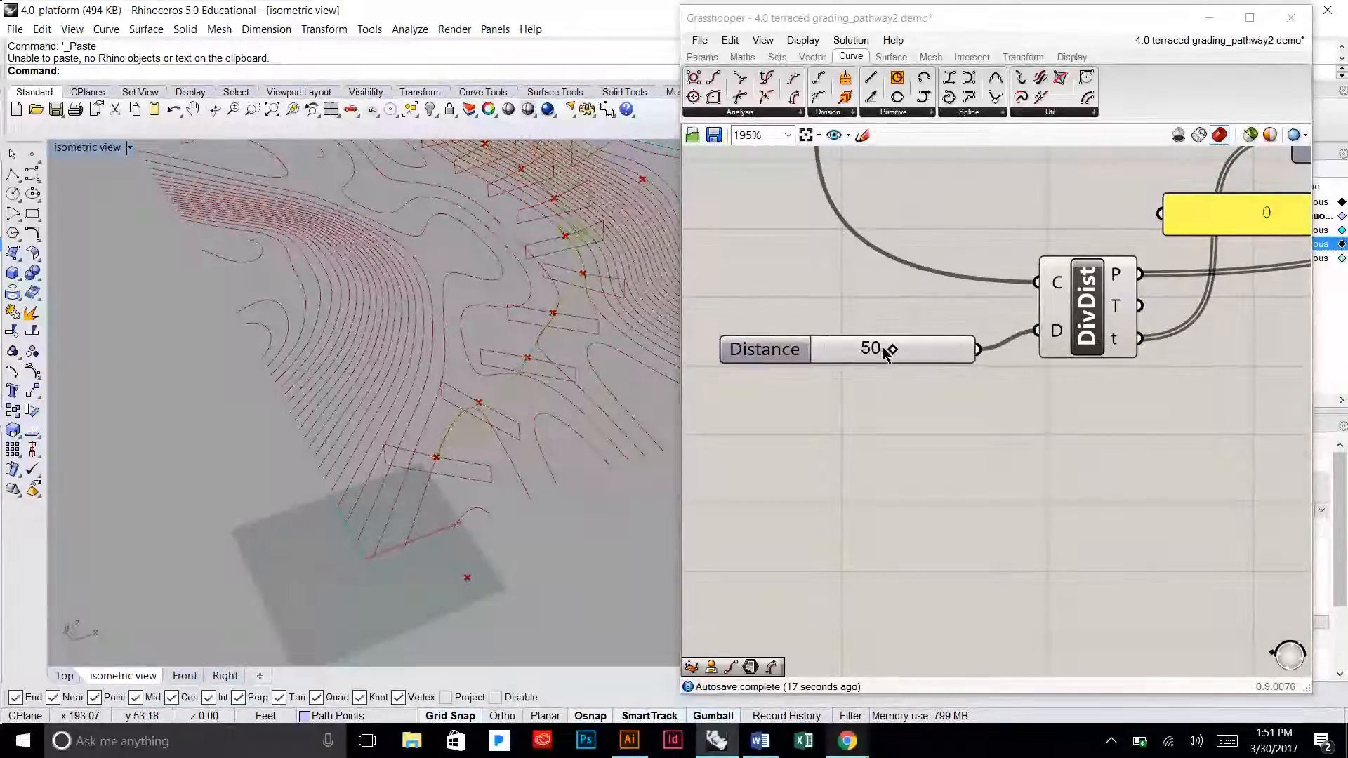
drag(884, 353, 841, 359)
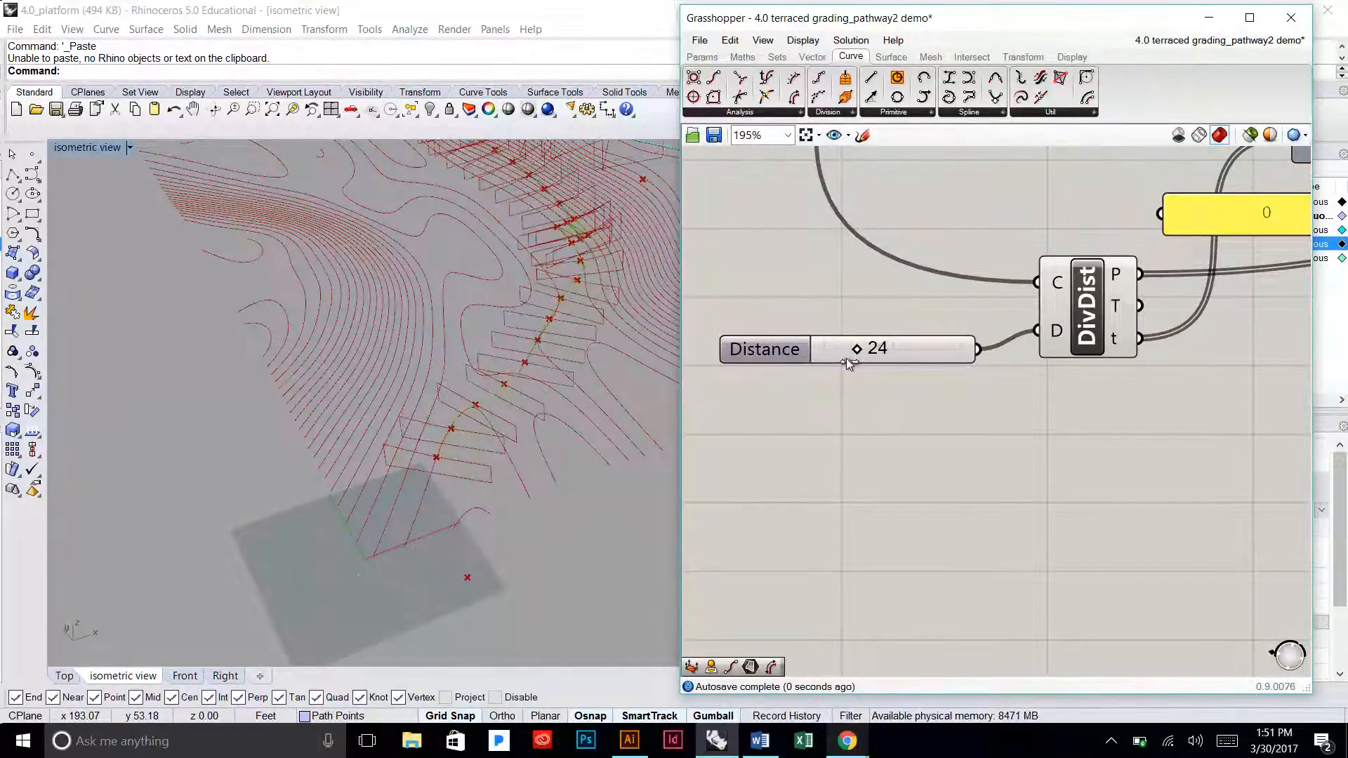
right_drag(571, 370, 539, 284)
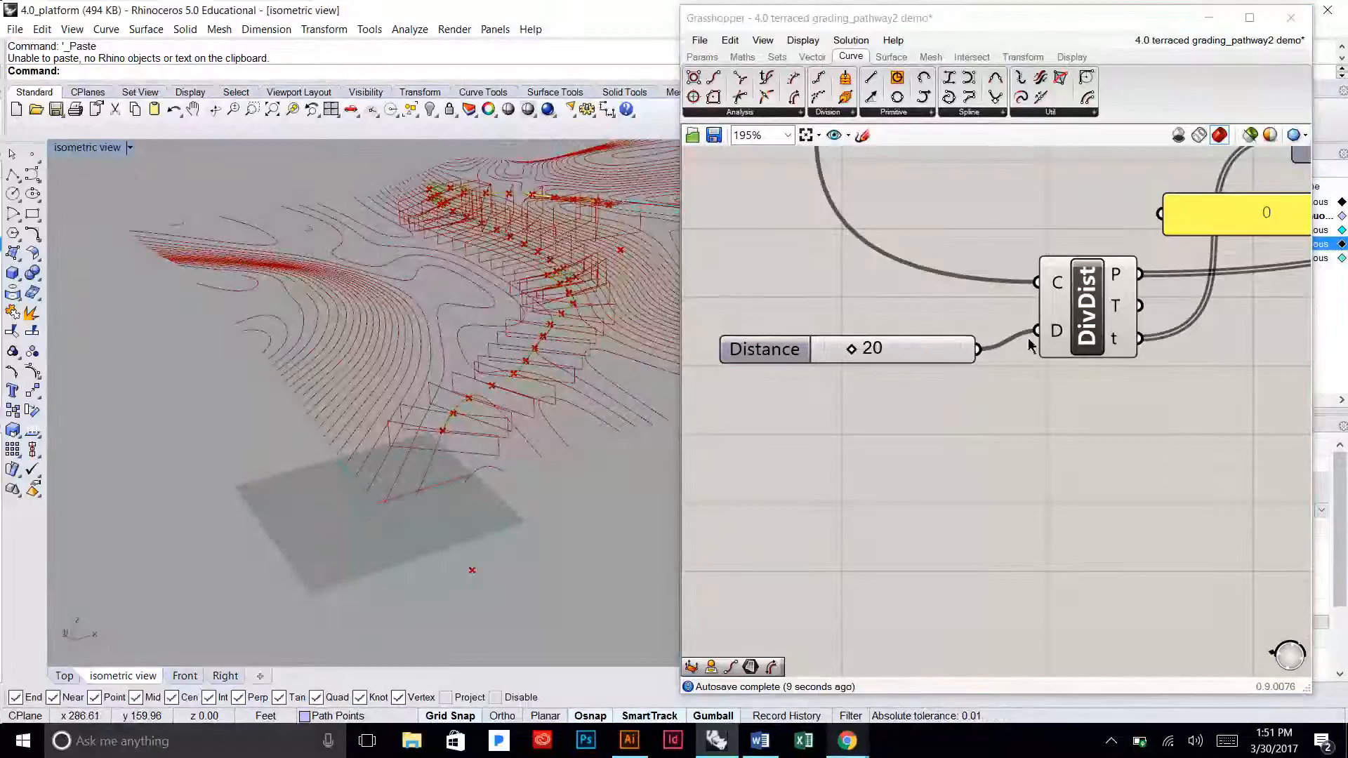
Step: Test the shared List Item index at 1, and return the Index slider to 3
scroll(825, 363, down, 5)
scroll(976, 295, up, 5)
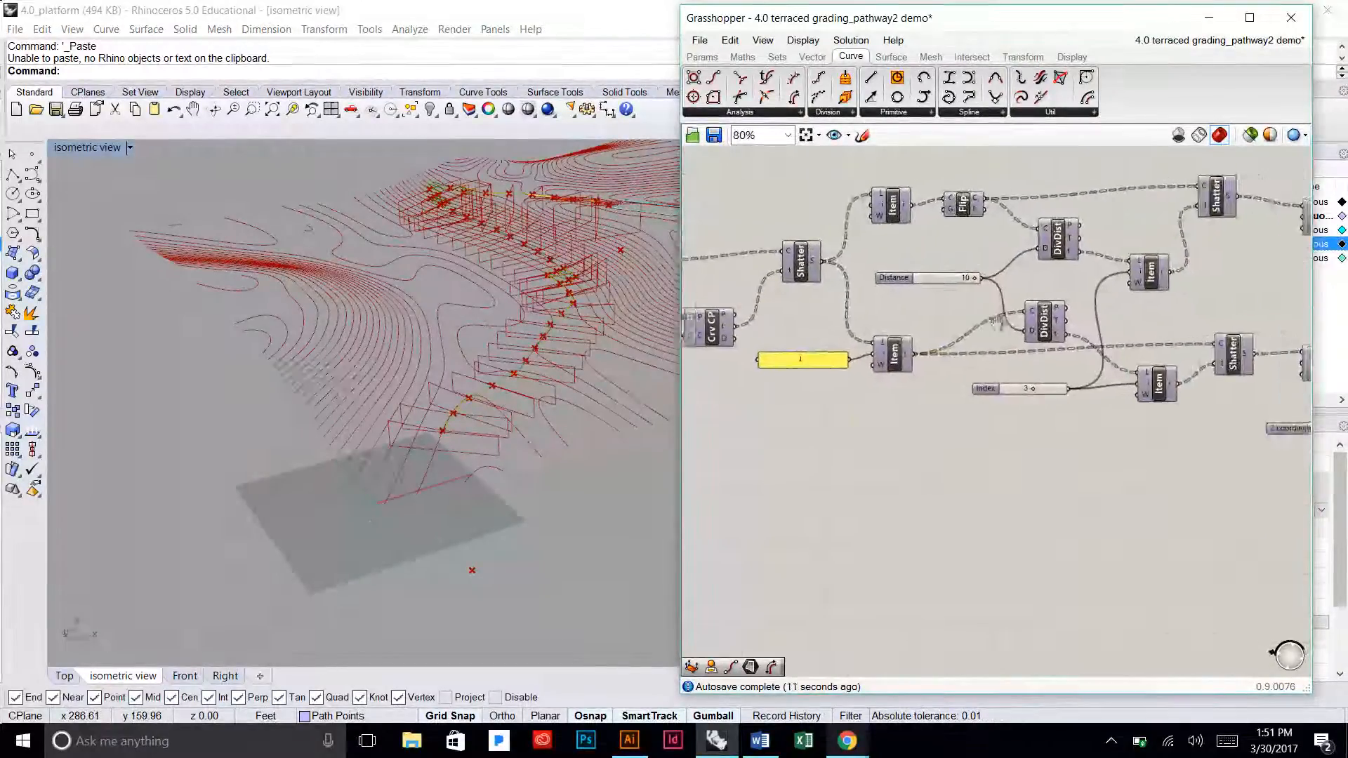
right_drag(1111, 341, 865, 320)
right_drag(1122, 312, 1055, 320)
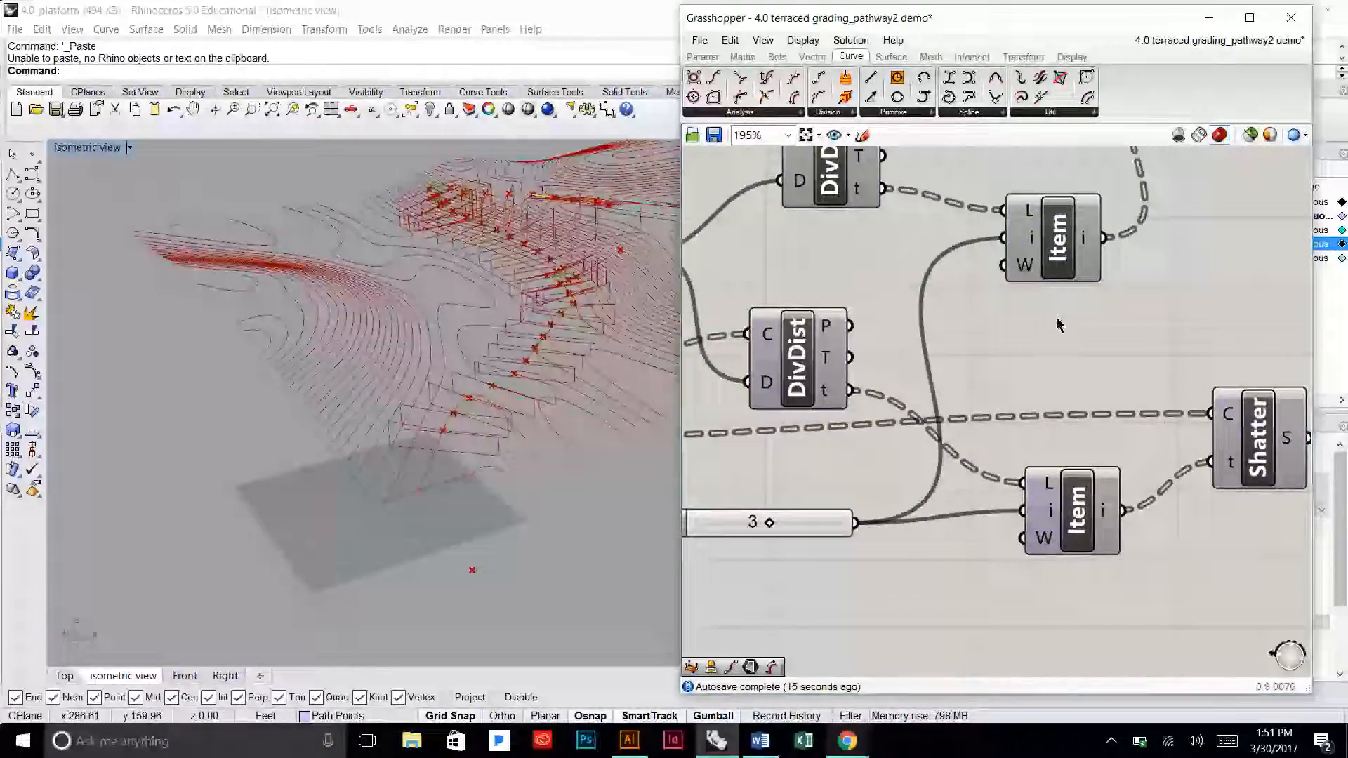
scroll(1056, 320, down, 2)
scroll(871, 448, up, 3)
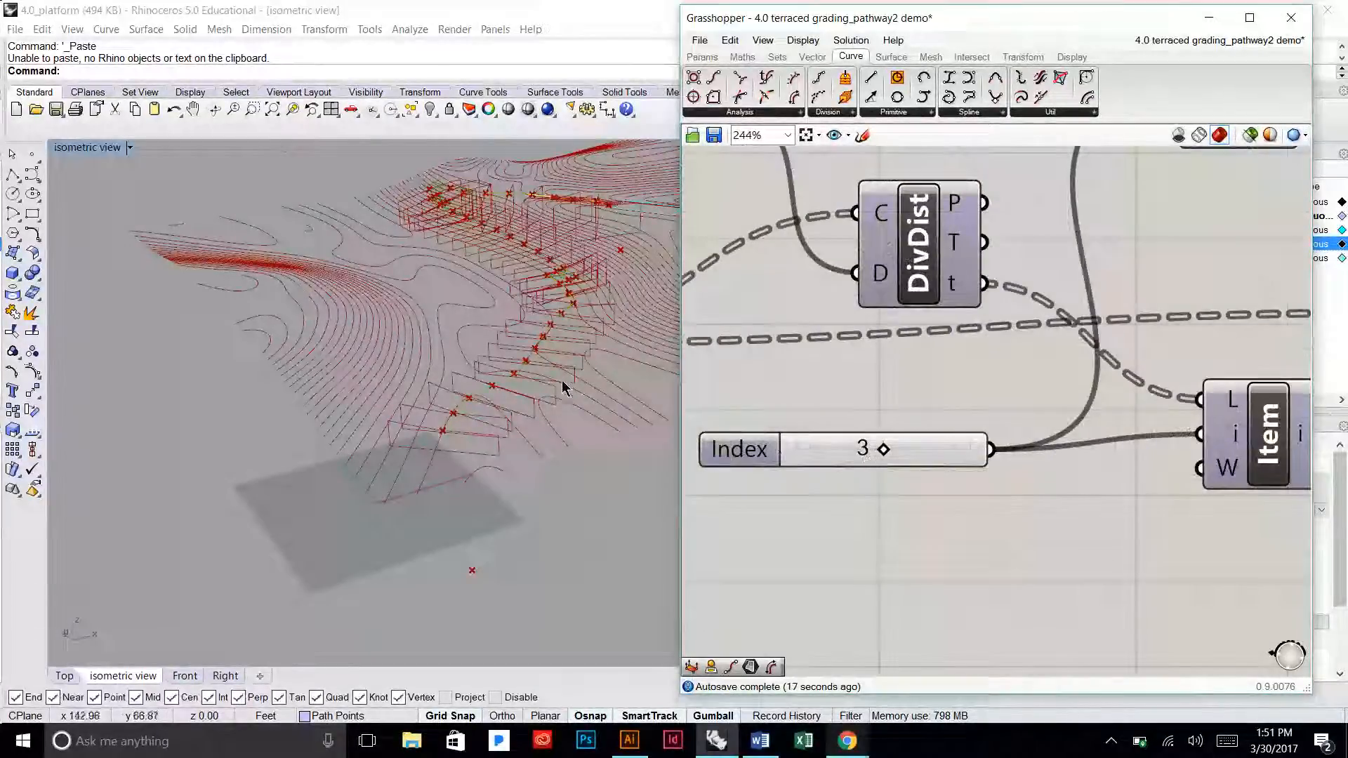
drag(880, 453, 838, 450)
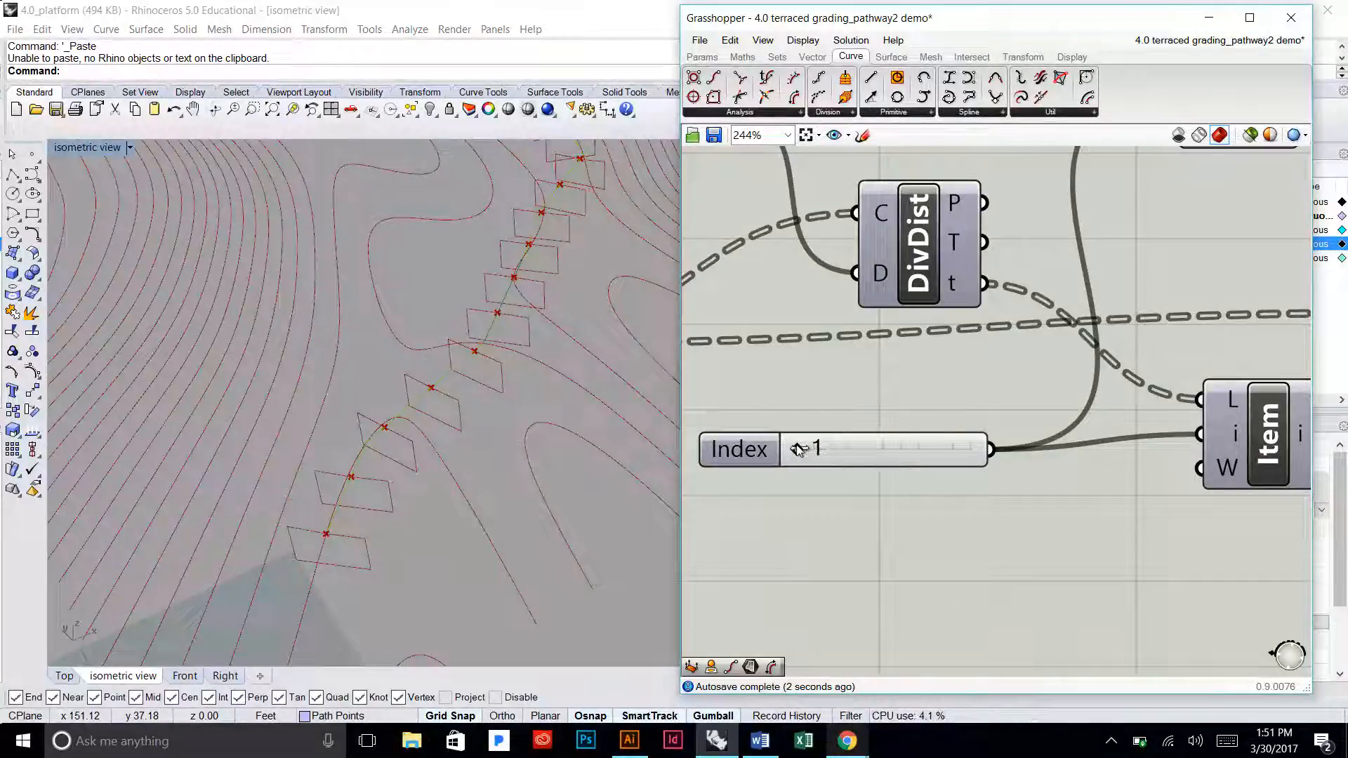
drag(956, 465, 911, 469)
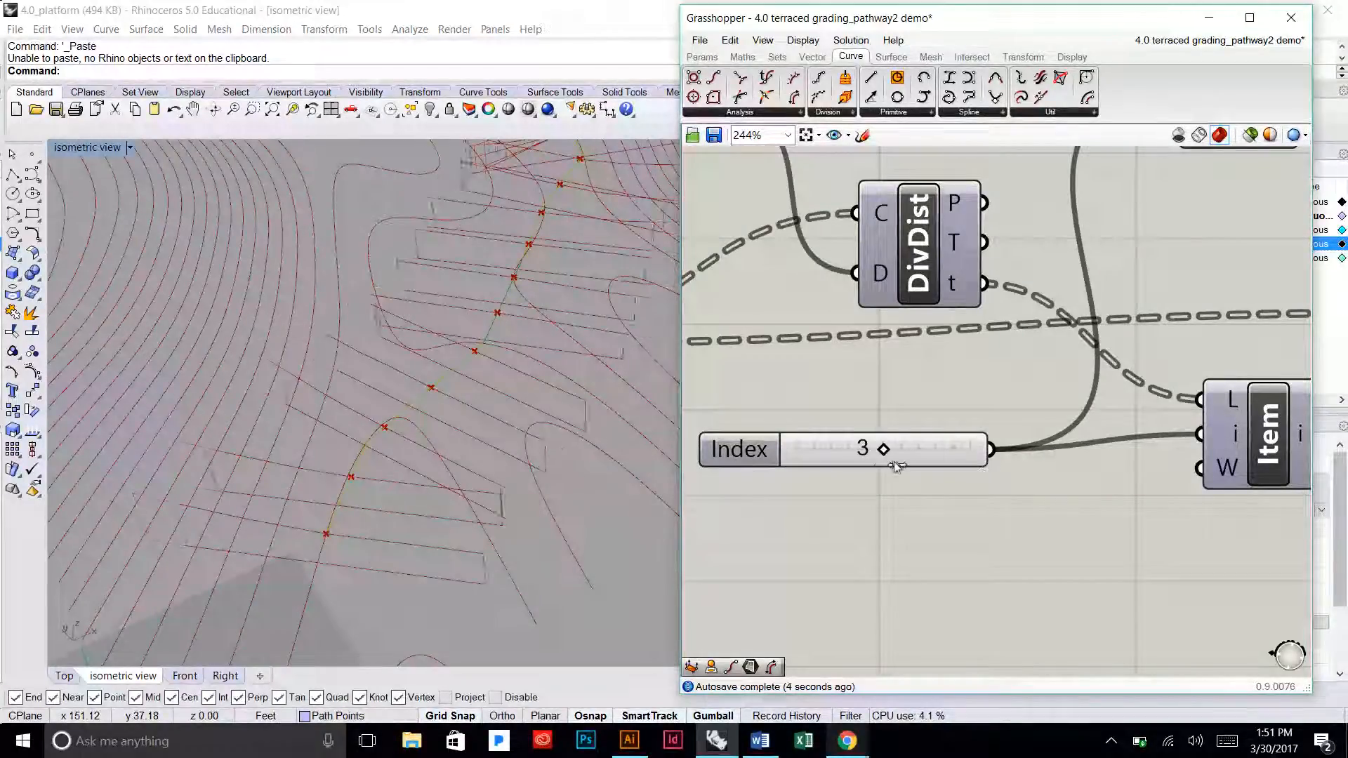
Step: Inspect the closed section frames along the path in Rhino and the final joining part of the definition
scroll(872, 423, down, 5)
right_drag(1264, 426, 869, 412)
scroll(520, 391, down, 3)
right_drag(520, 391, 656, 413)
scroll(531, 316, down, 3)
scroll(560, 380, up, 5)
scroll(561, 379, down, 9)
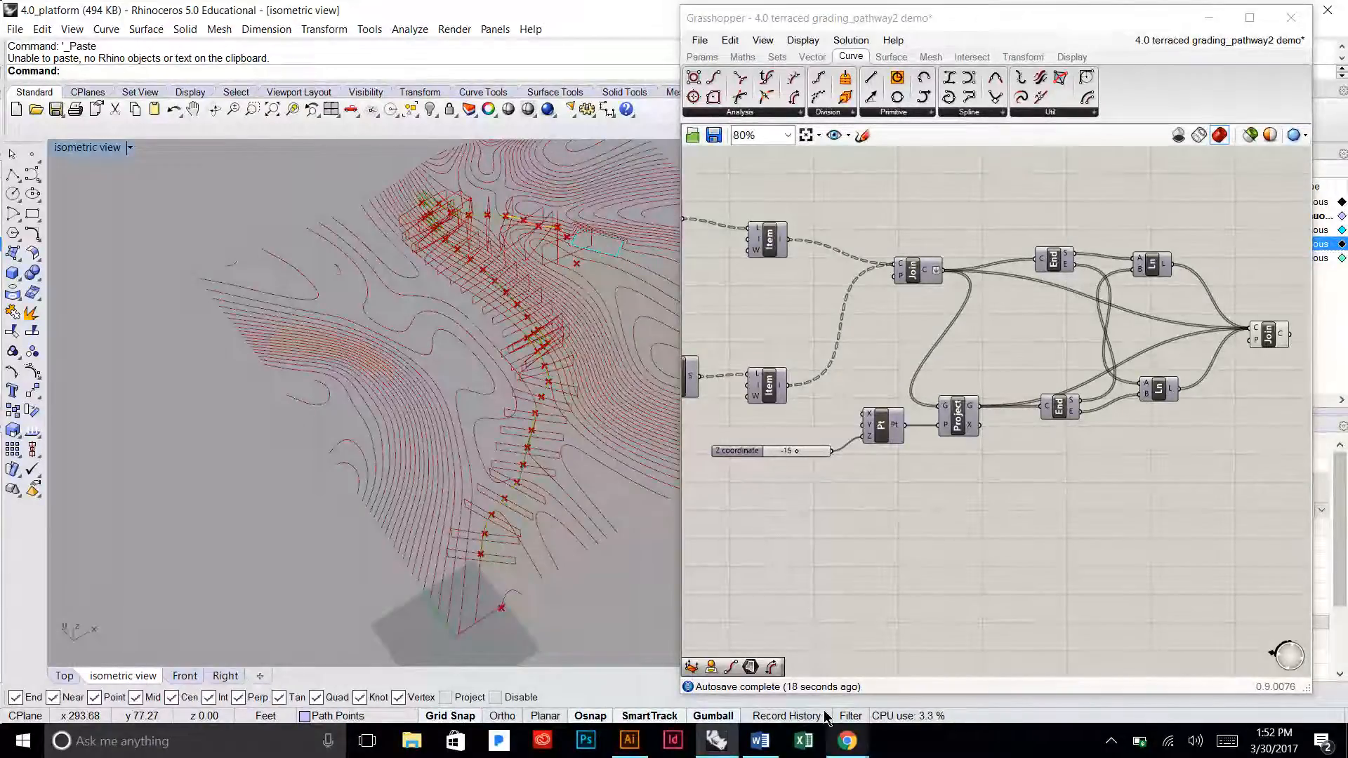
mouse_move(847, 738)
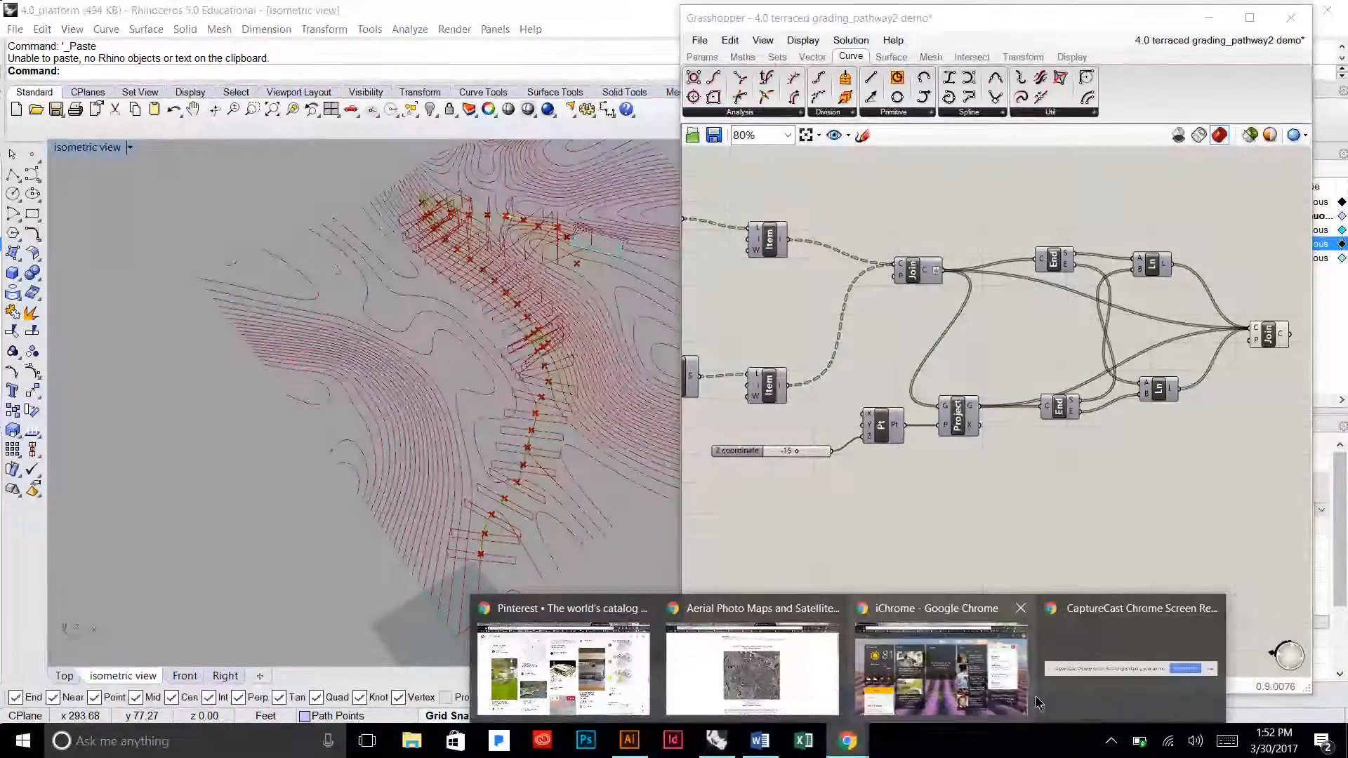
click(980, 700)
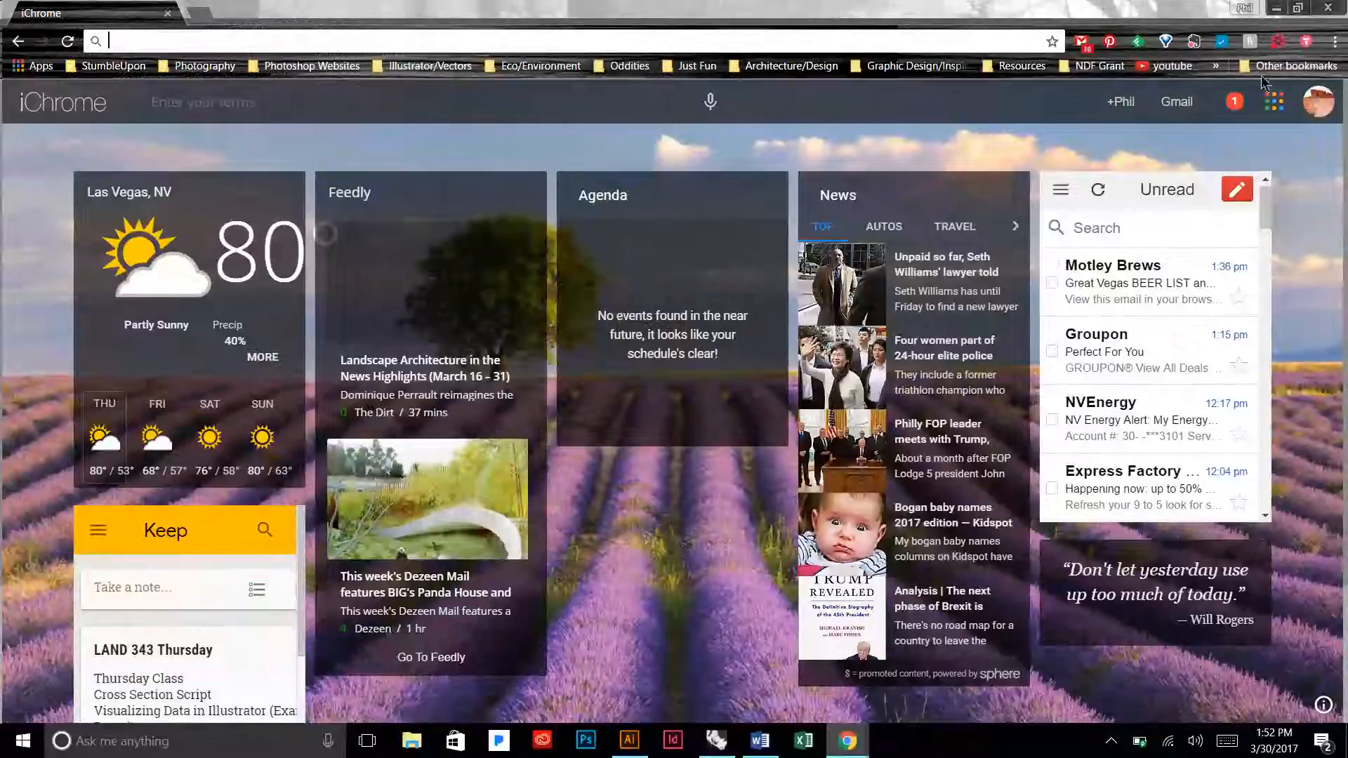
click(1276, 44)
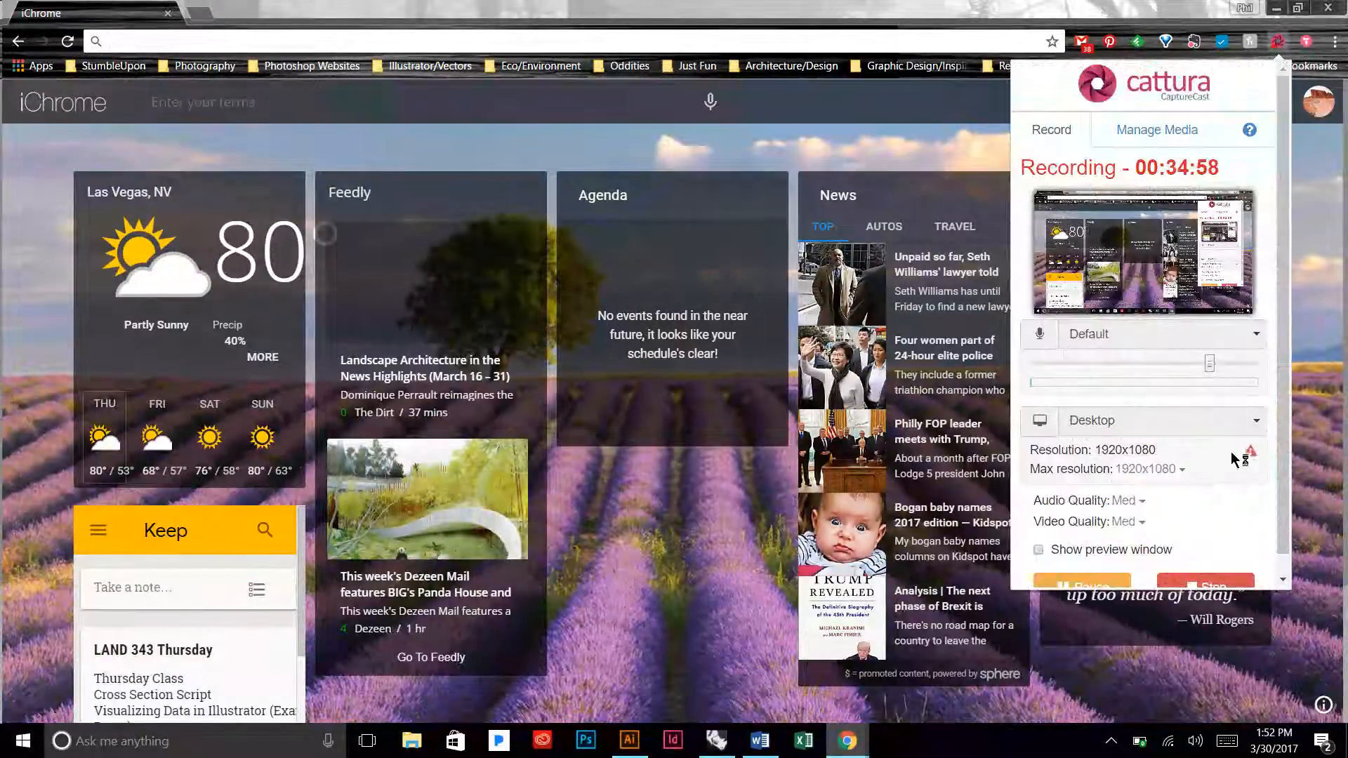